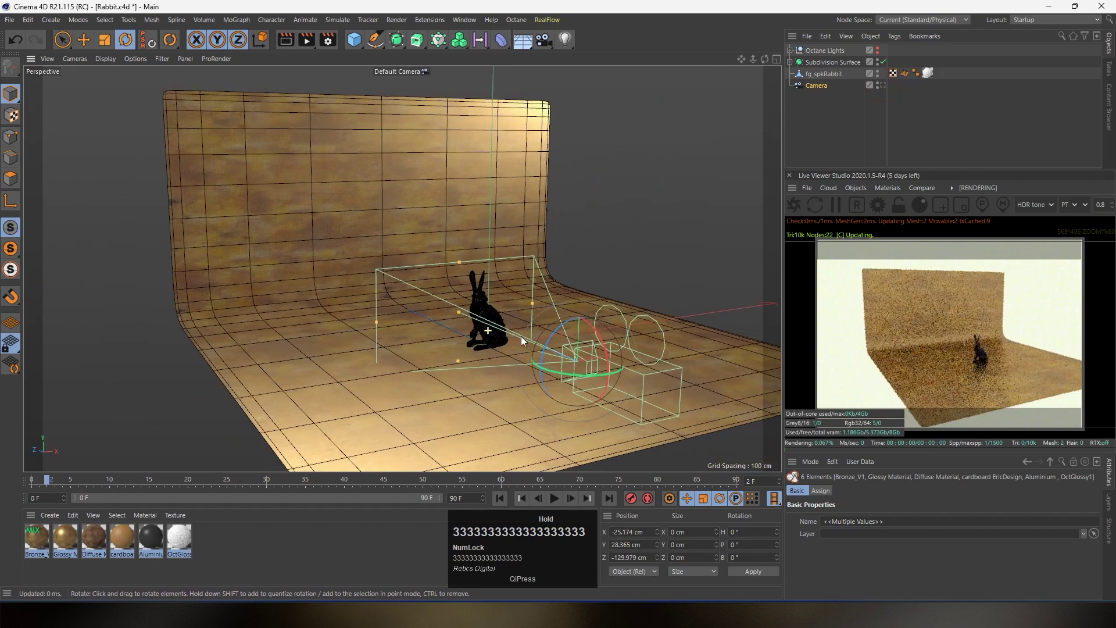
# Look through the scene Camera and add an OctaneCameraTag to it
pyautogui.click(883, 85)
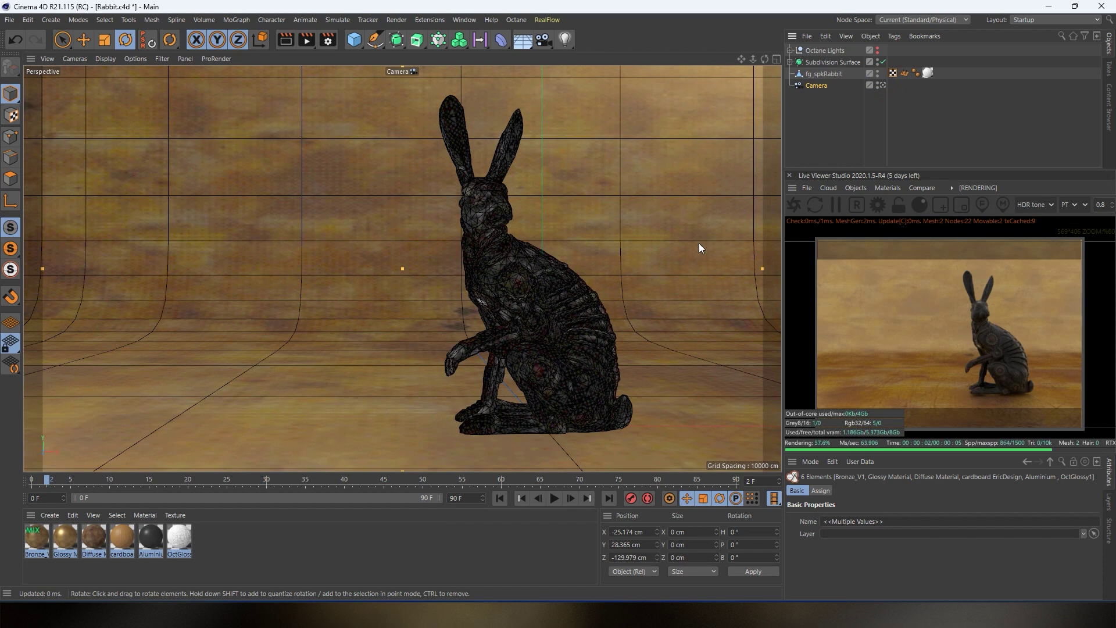
pyautogui.click(852, 187)
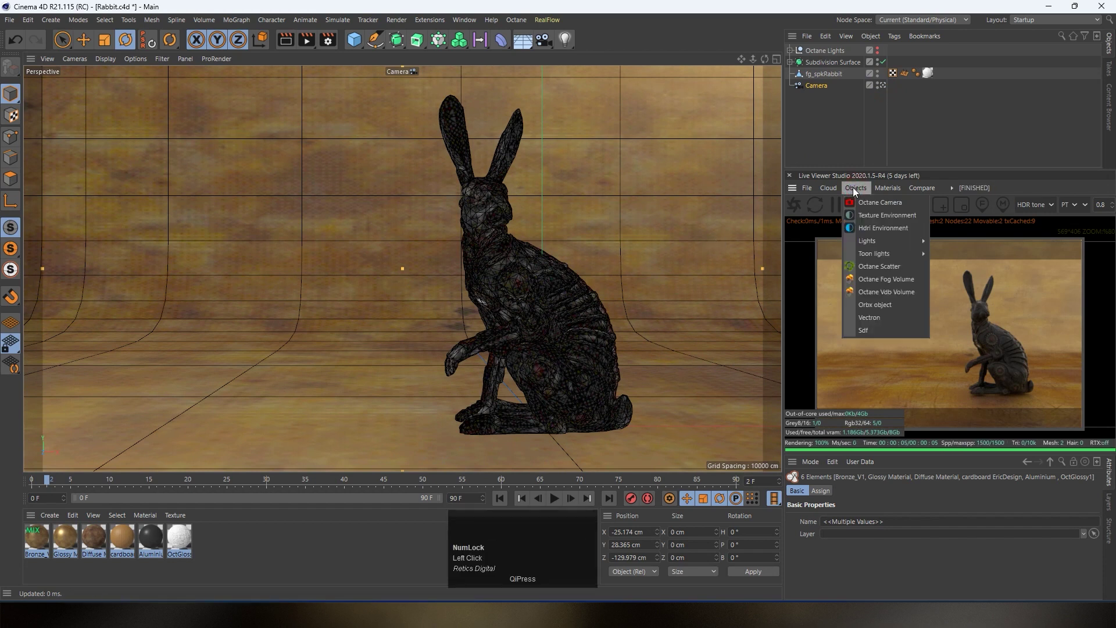
pyautogui.click(814, 88)
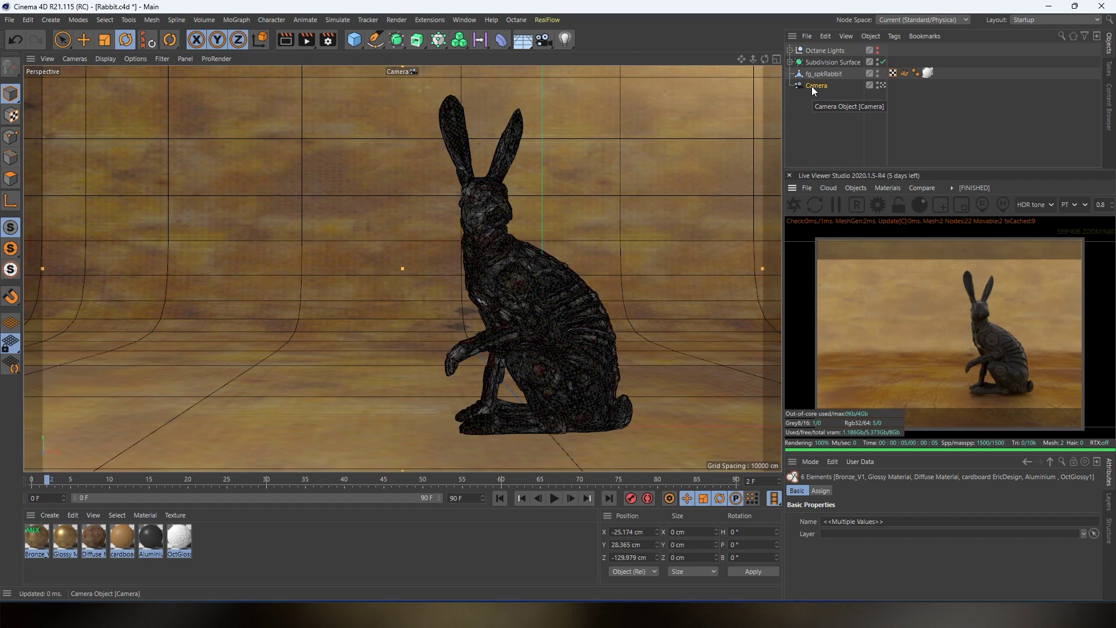
pyautogui.rightClick(810, 85)
pyautogui.moveTo(930, 52)
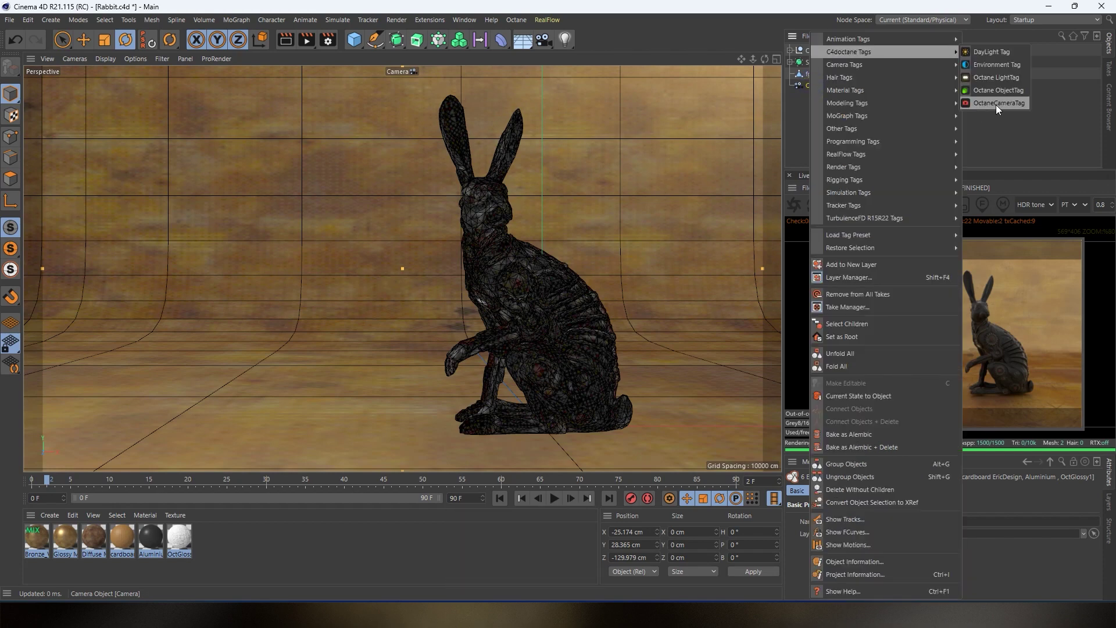
pyautogui.click(996, 103)
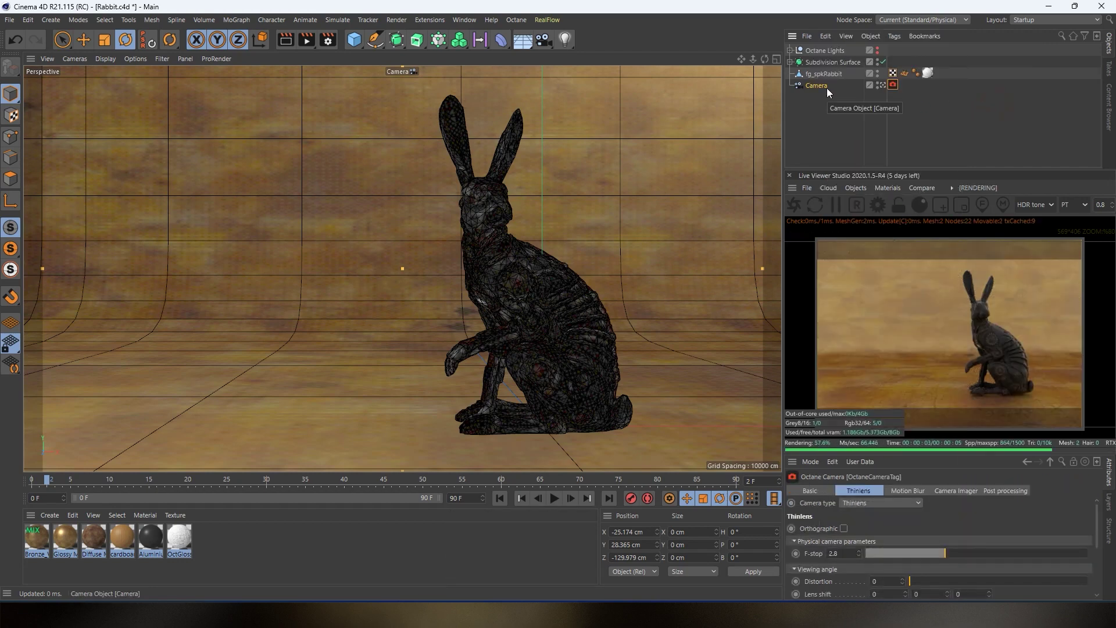
# Review the Octane camera tag's Thinlens, Motion Blur, Camera Imager and Post processing settings
pyautogui.click(891, 87)
pyautogui.moveTo(904, 455); pyautogui.dragTo(905, 346)
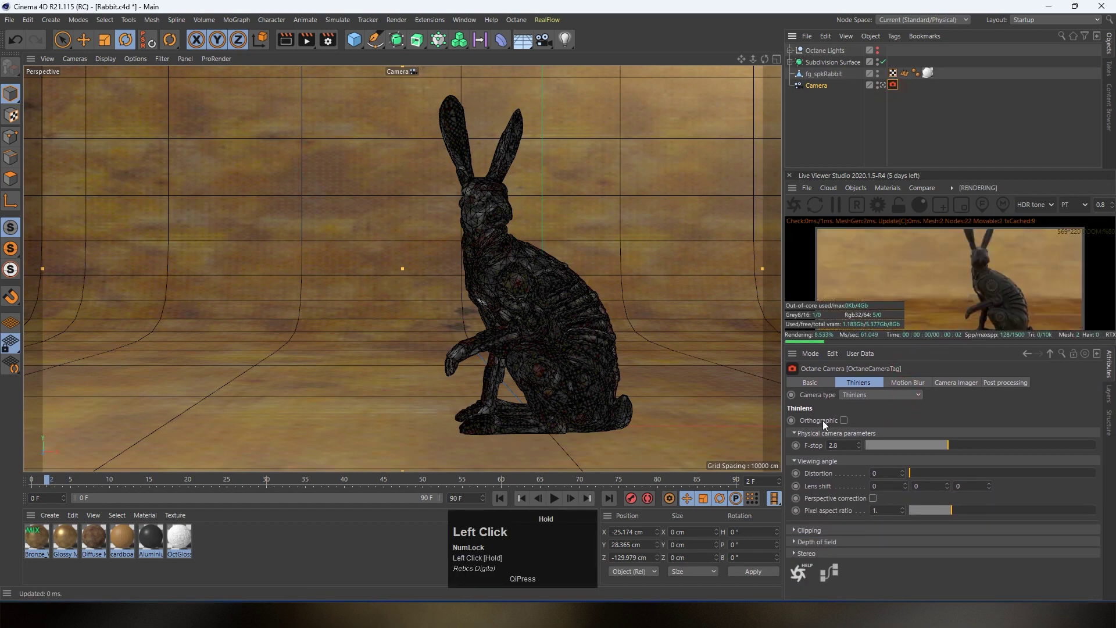
pyautogui.click(912, 384)
pyautogui.click(956, 383)
pyautogui.click(1005, 382)
pyautogui.click(873, 382)
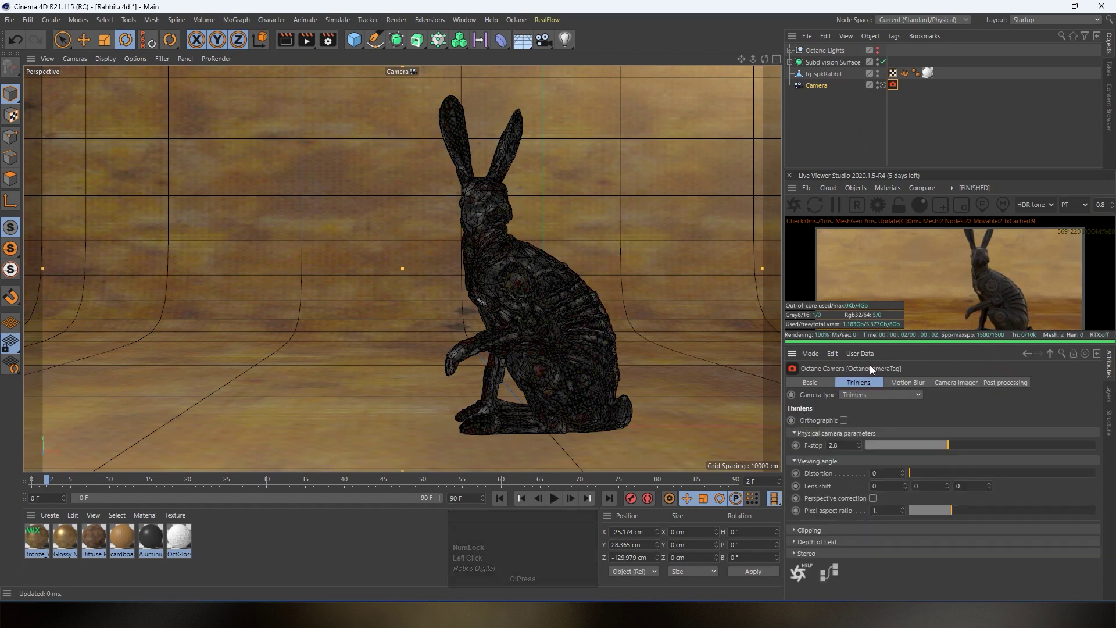
pyautogui.moveTo(870, 346); pyautogui.dragTo(870, 446)
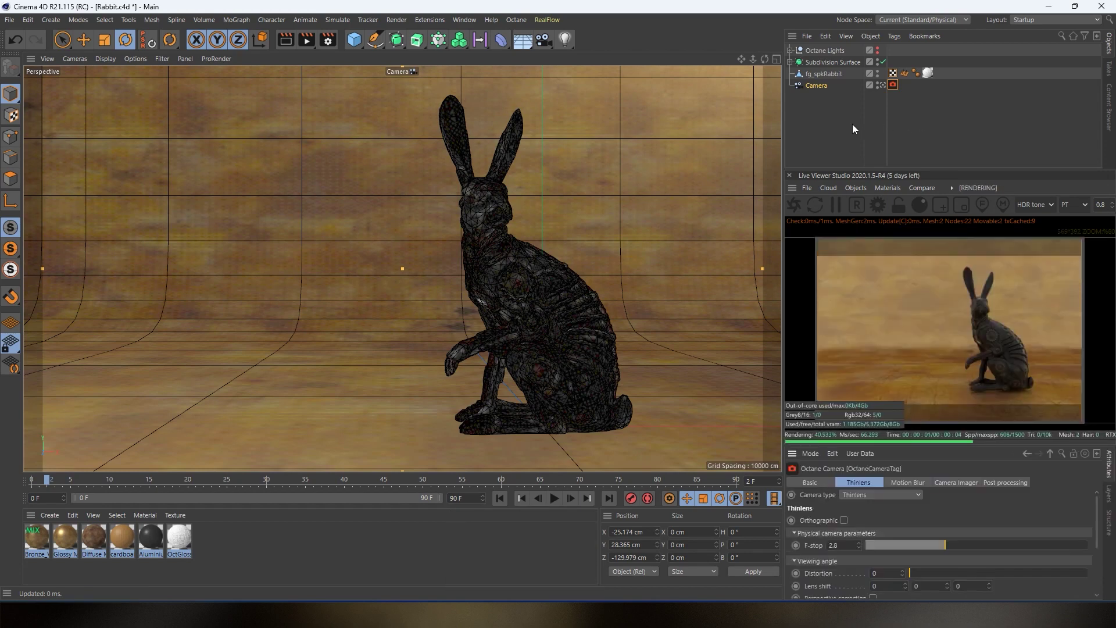
# Switch from the scene Camera to the default camera and frame the whole backdrop from the side
pyautogui.click(881, 84)
pyautogui.scroll(-3, 688, 329)
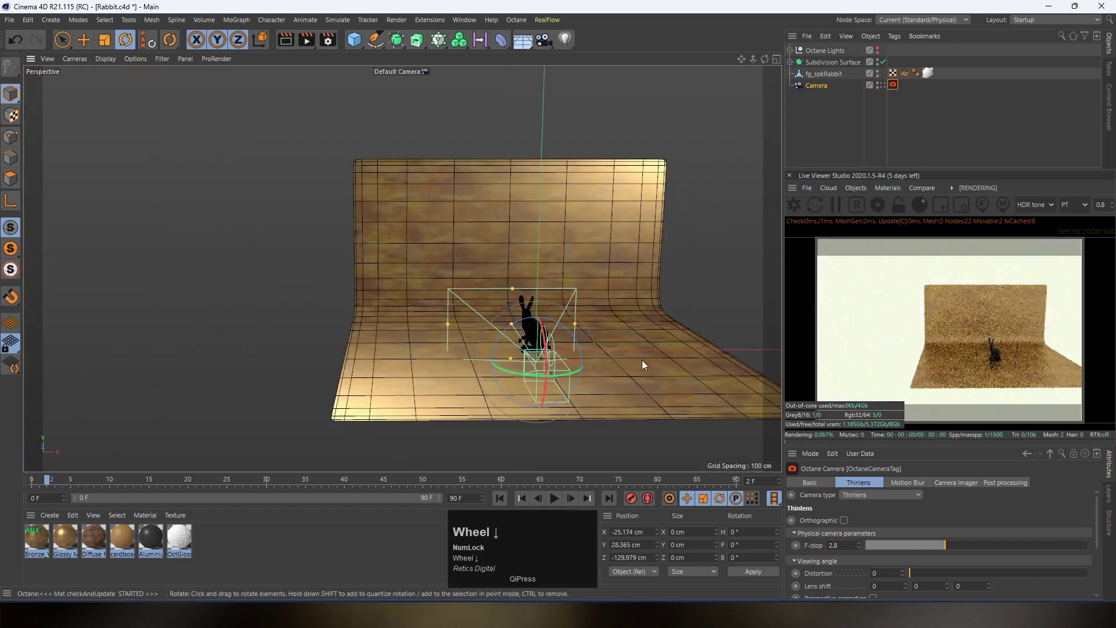
pyautogui.press('3')
pyautogui.moveTo(591, 342); pyautogui.dragTo(510, 329)
pyautogui.press('1')
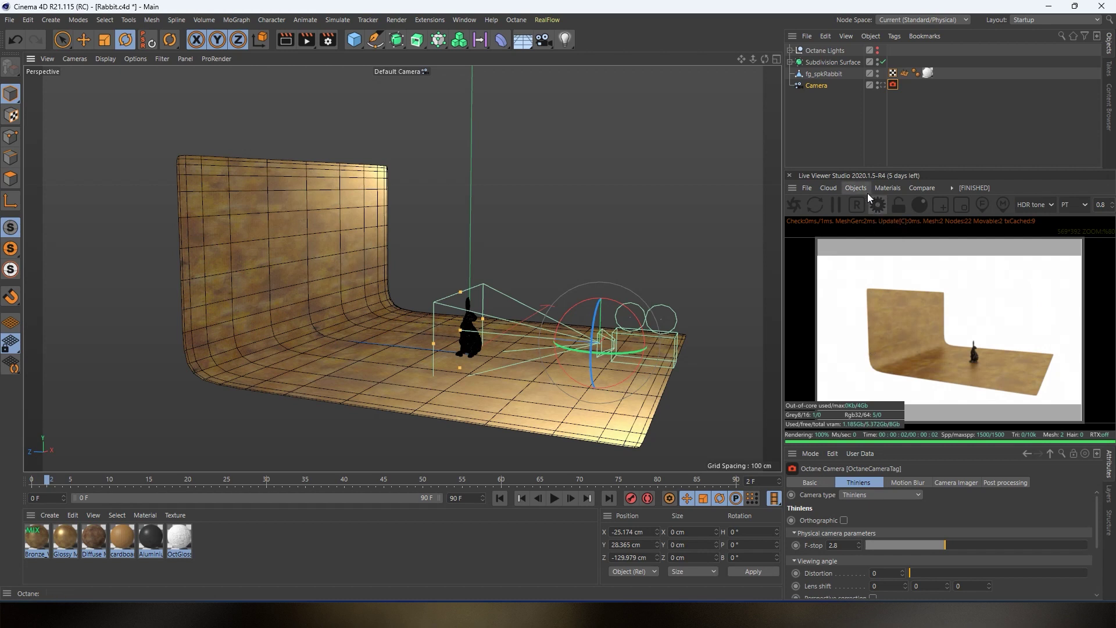
# Set the default environment color to black in the environment section of the Octane settings
pyautogui.click(878, 207)
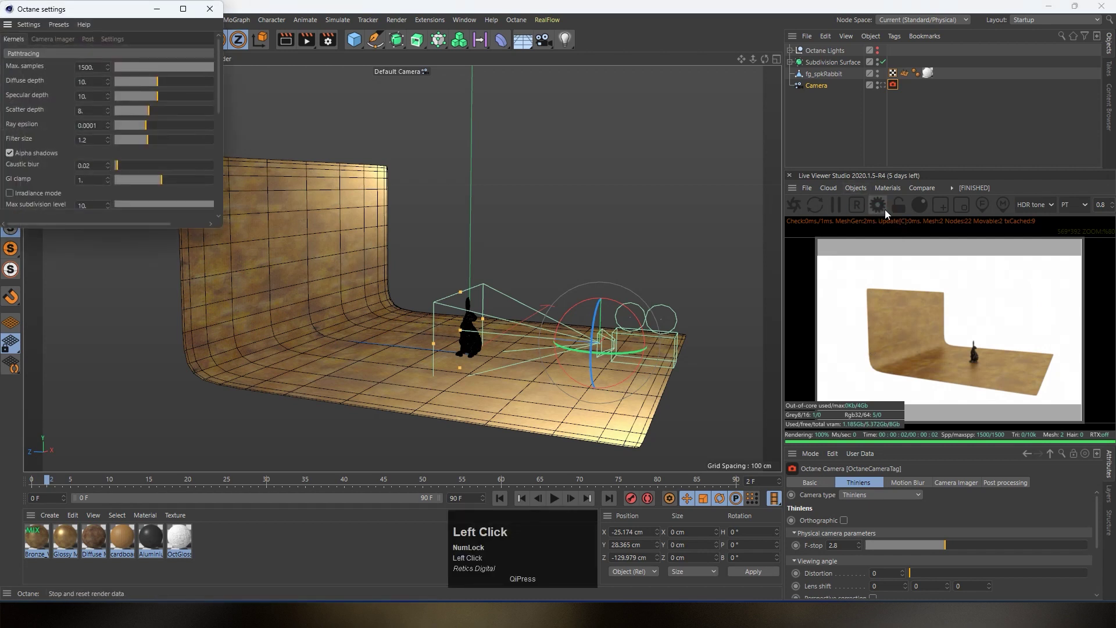
pyautogui.click(213, 8)
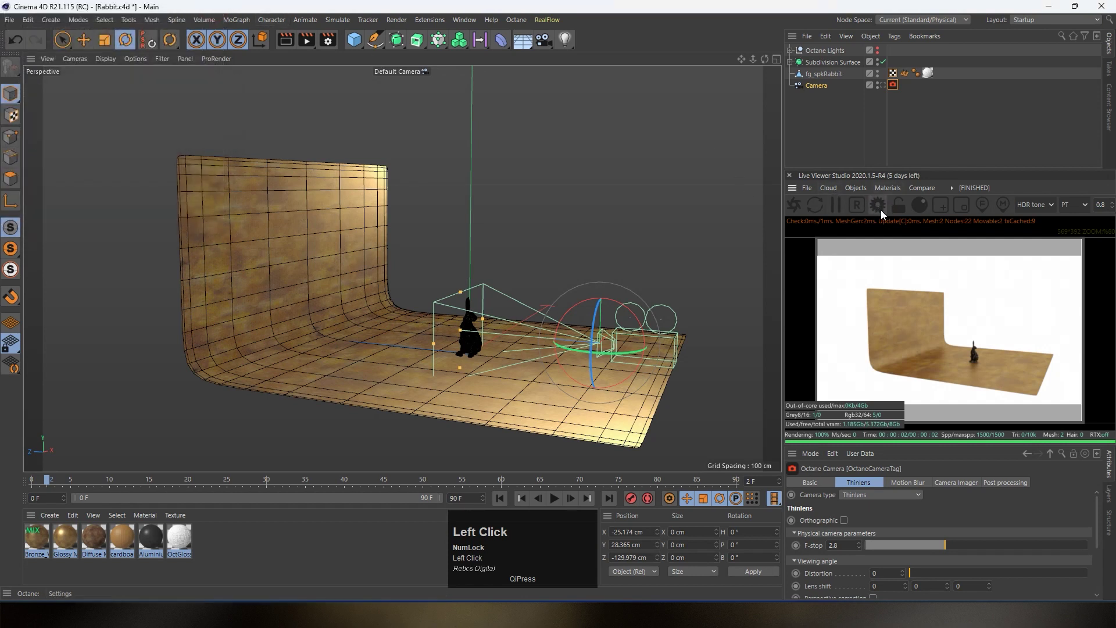
pyautogui.click(516, 20)
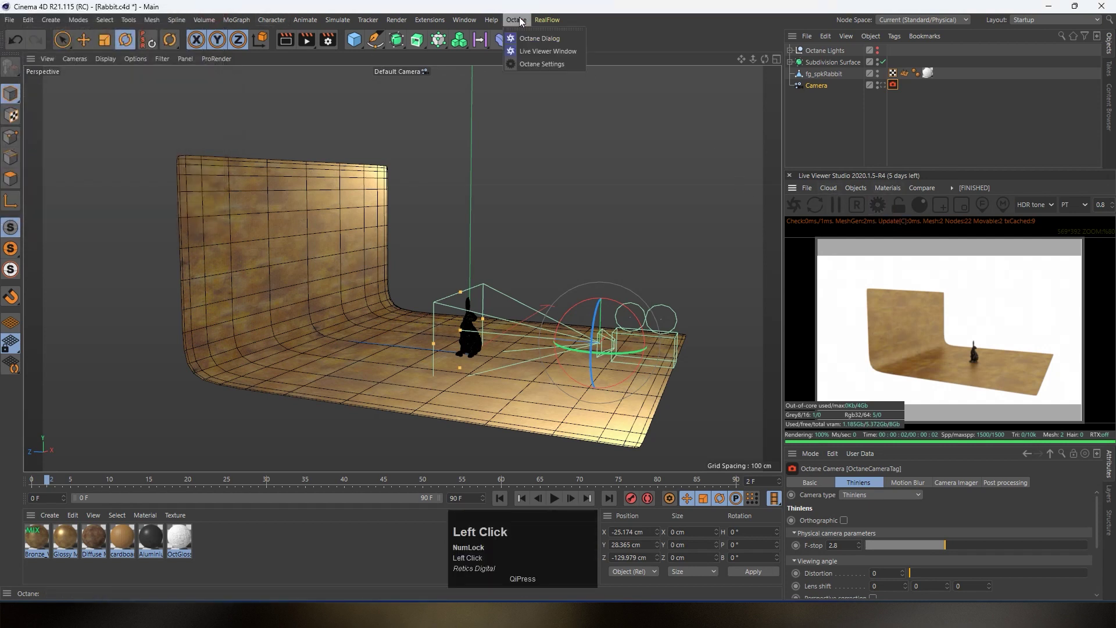
pyautogui.click(541, 64)
pyautogui.moveTo(93, 11); pyautogui.dragTo(271, 73)
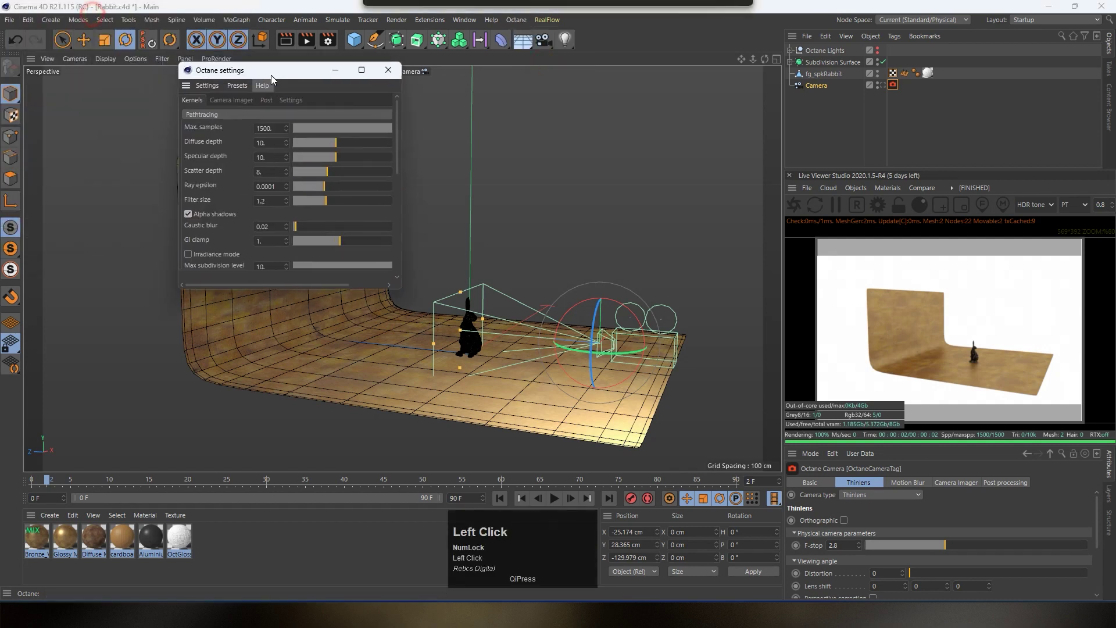
pyautogui.moveTo(403, 205); pyautogui.dragTo(567, 204)
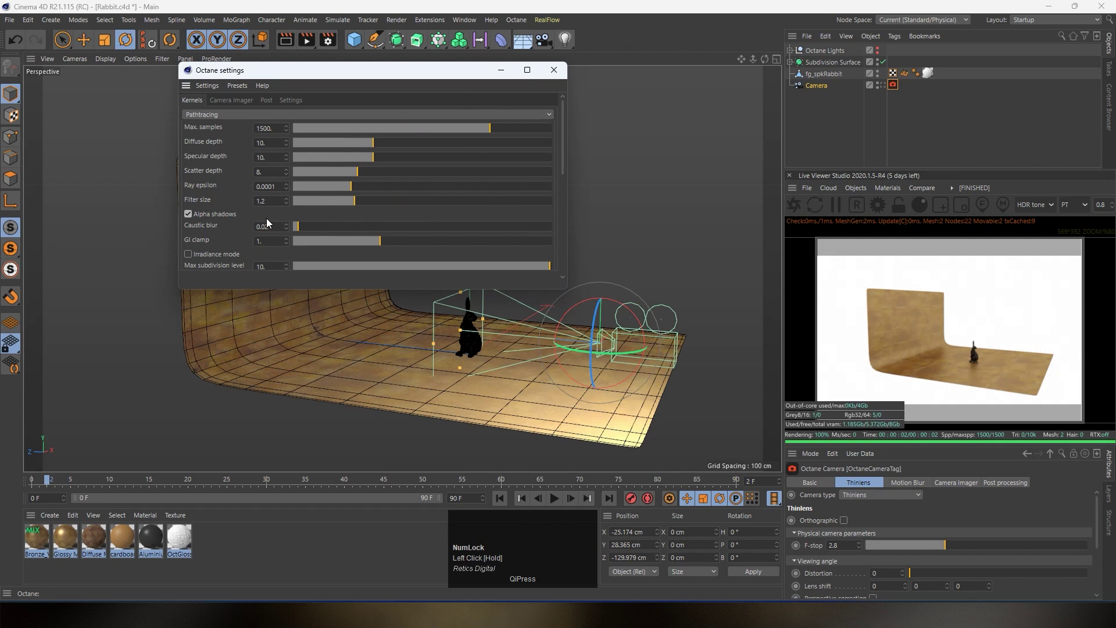
pyautogui.click(292, 100)
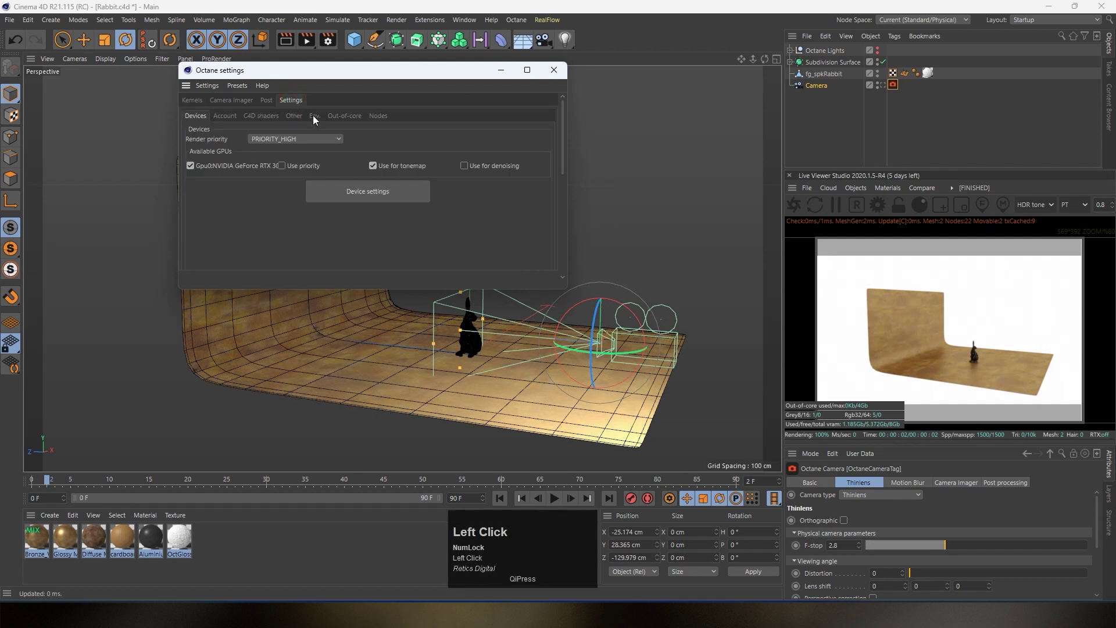
pyautogui.click(314, 120)
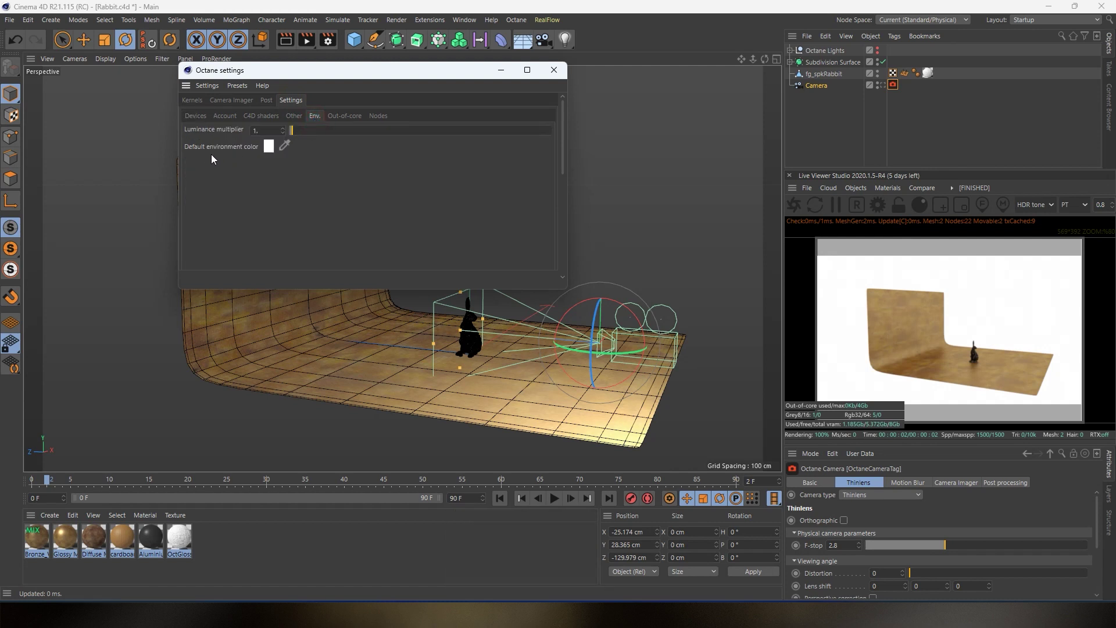
pyautogui.click(268, 147)
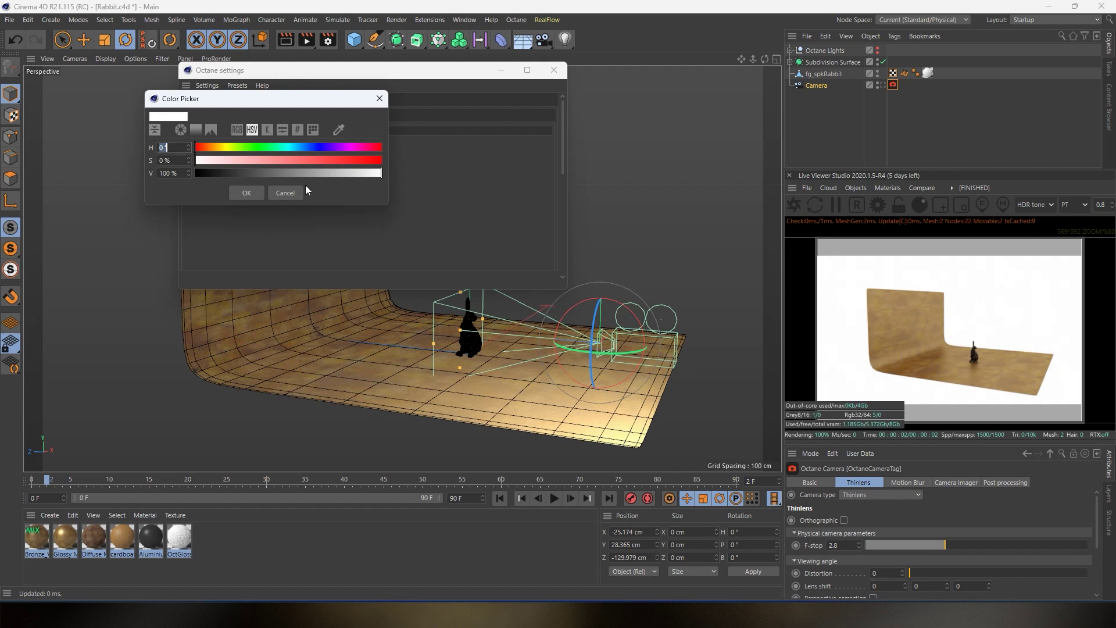
pyautogui.moveTo(308, 173); pyautogui.dragTo(187, 175)
pyautogui.click(247, 193)
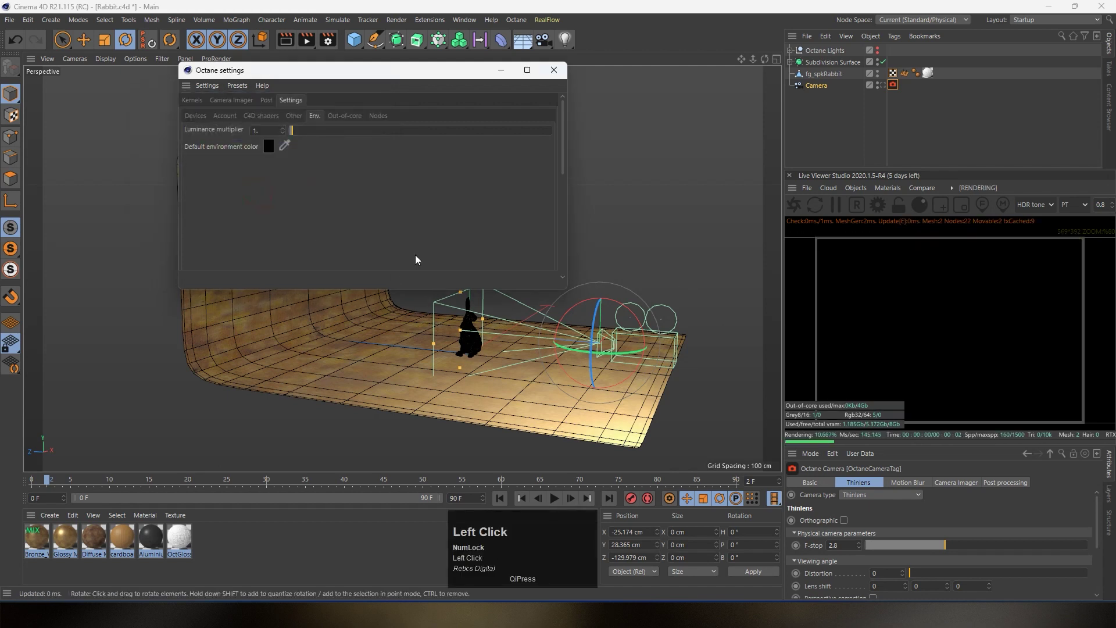
pyautogui.click(554, 69)
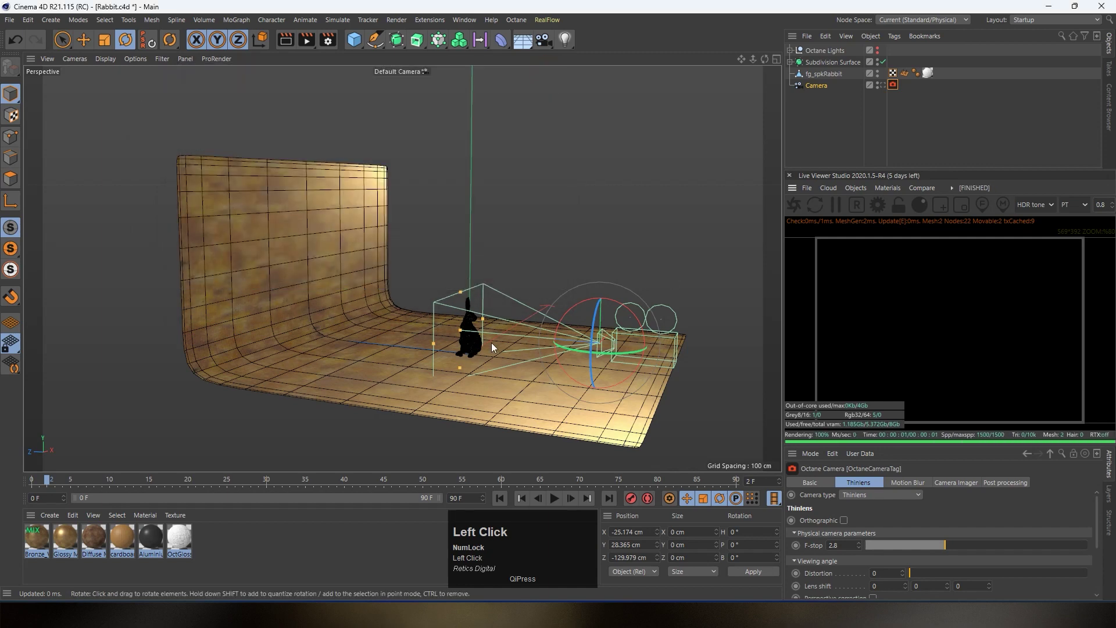
# Bring up the Octane Dialog and dock it above the viewport
pyautogui.scroll(5, 491, 349)
pyautogui.press('3')
pyautogui.moveTo(485, 326)
pyautogui.mouseDown()
pyautogui.moveTo(413, 349)
pyautogui.moveTo(498, 330)
pyautogui.mouseUp()
pyautogui.press('1')
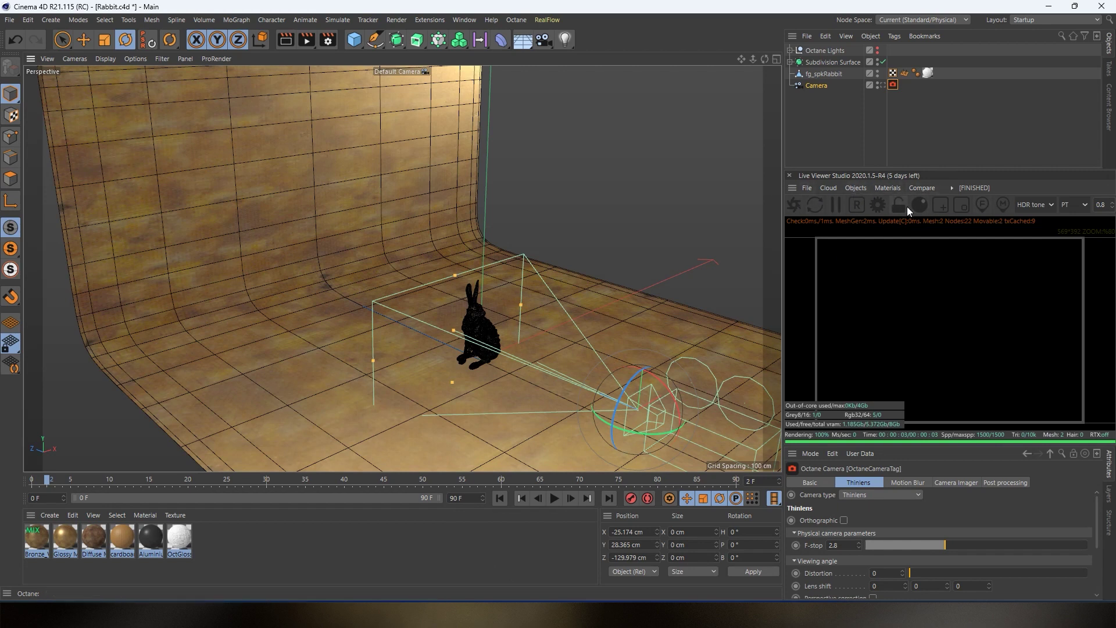
pyautogui.click(517, 20)
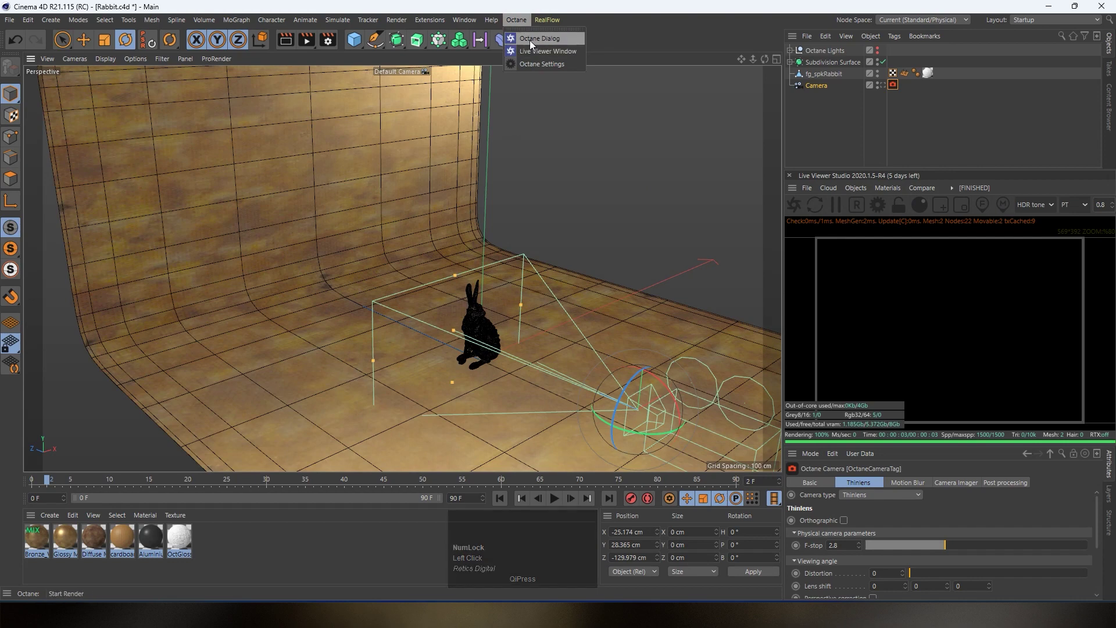
pyautogui.click(529, 39)
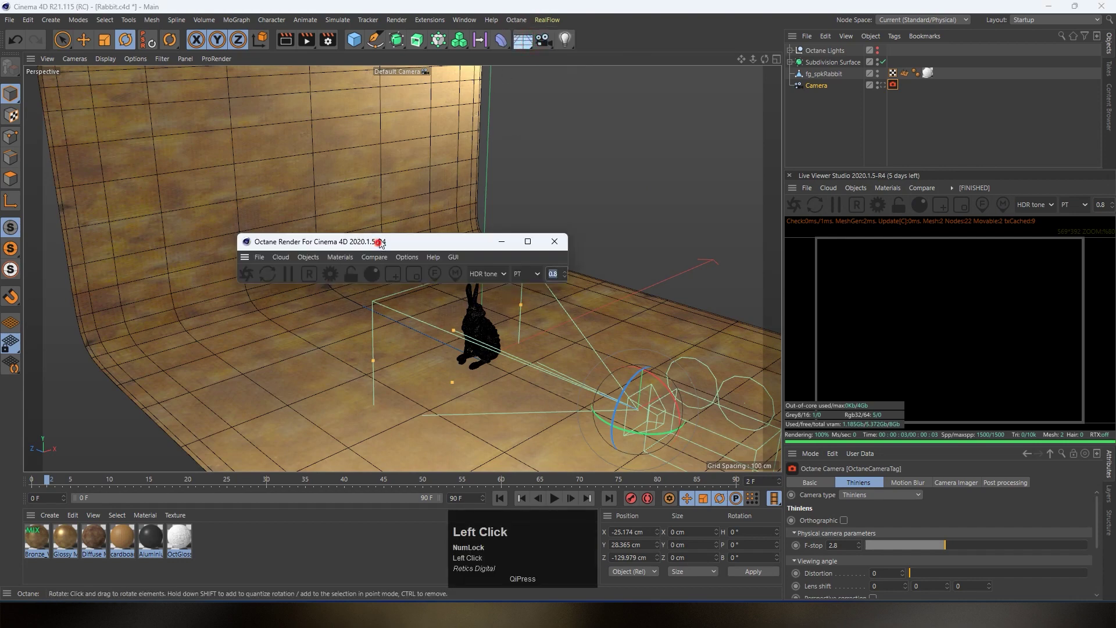
pyautogui.moveTo(378, 242); pyautogui.dragTo(366, 206)
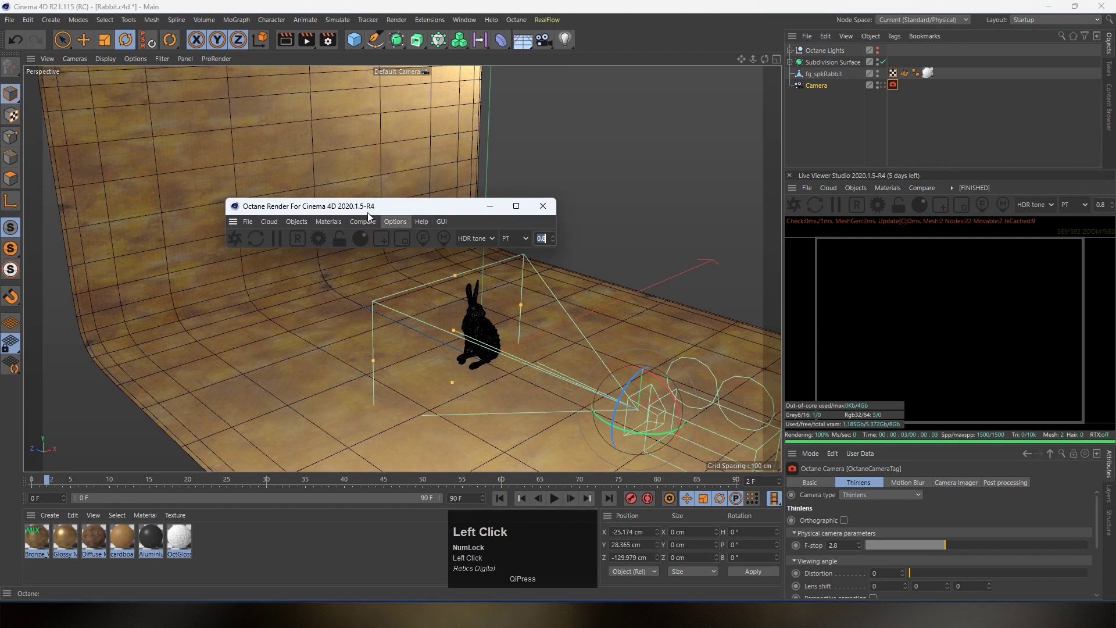
pyautogui.moveTo(234, 225); pyautogui.dragTo(684, 82)
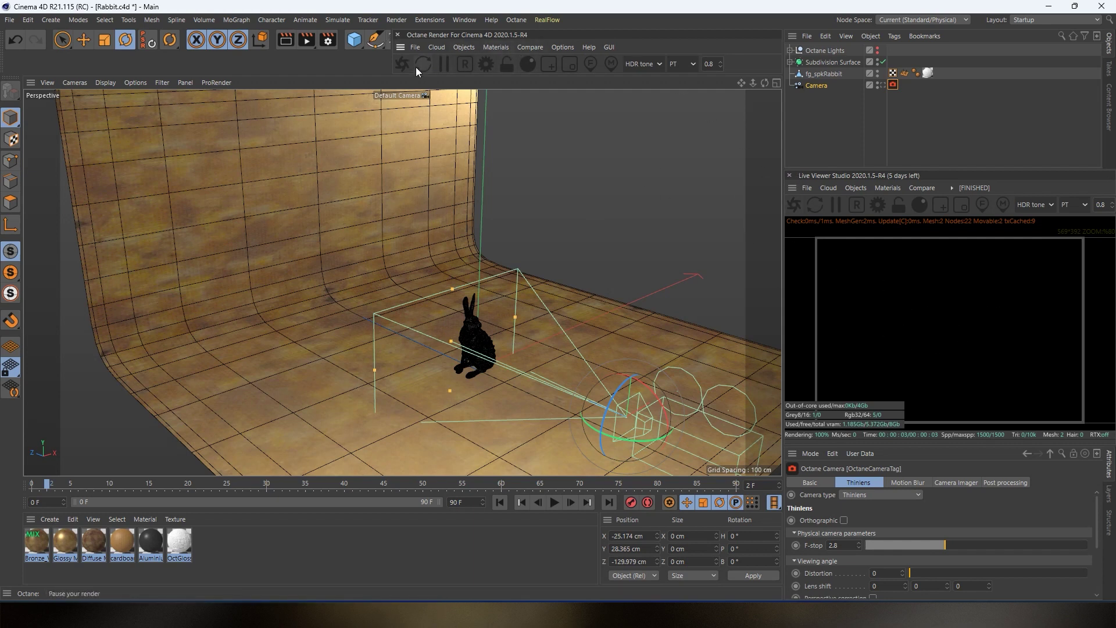
pyautogui.moveTo(389, 76); pyautogui.dragTo(390, 68)
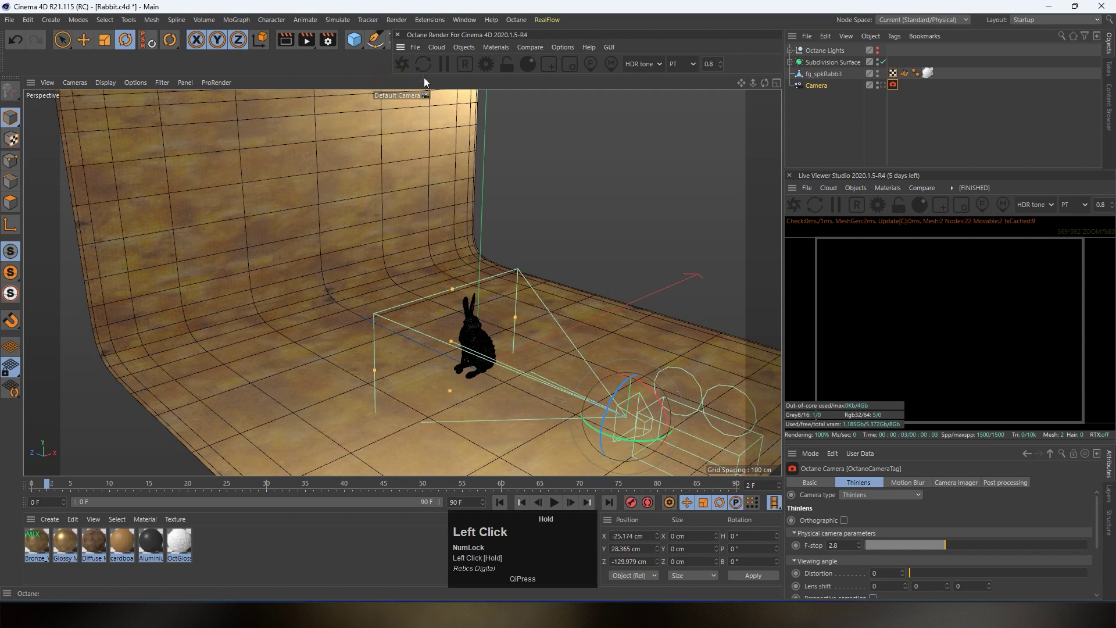
# Add an Octane Daylight to the scene and widen the Live Viewer to enlarge the render preview
pyautogui.click(465, 50)
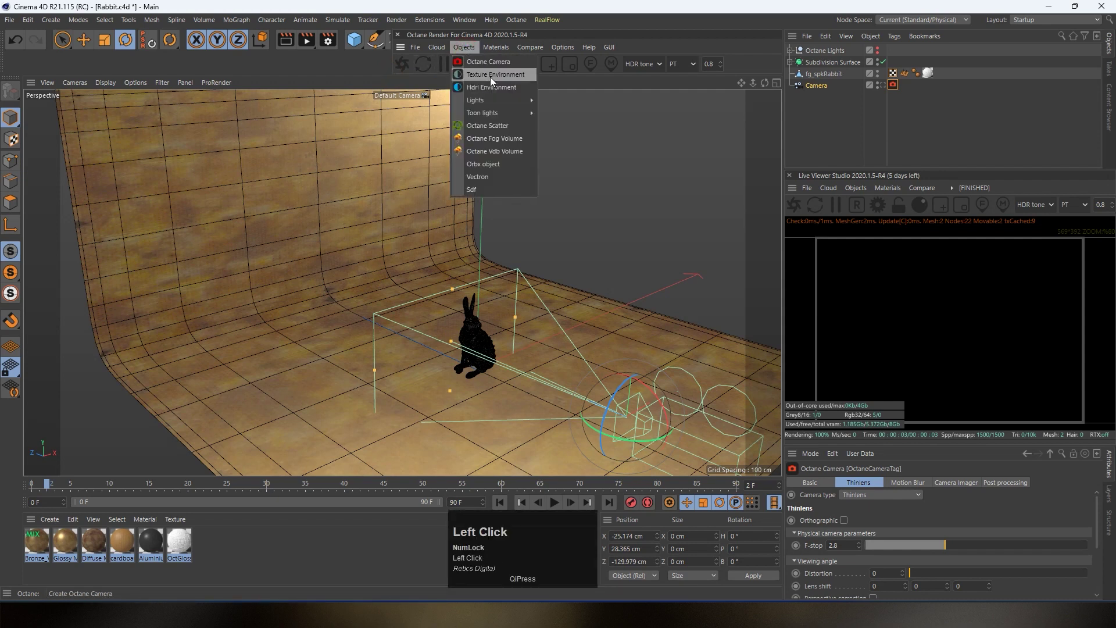
pyautogui.moveTo(491, 104)
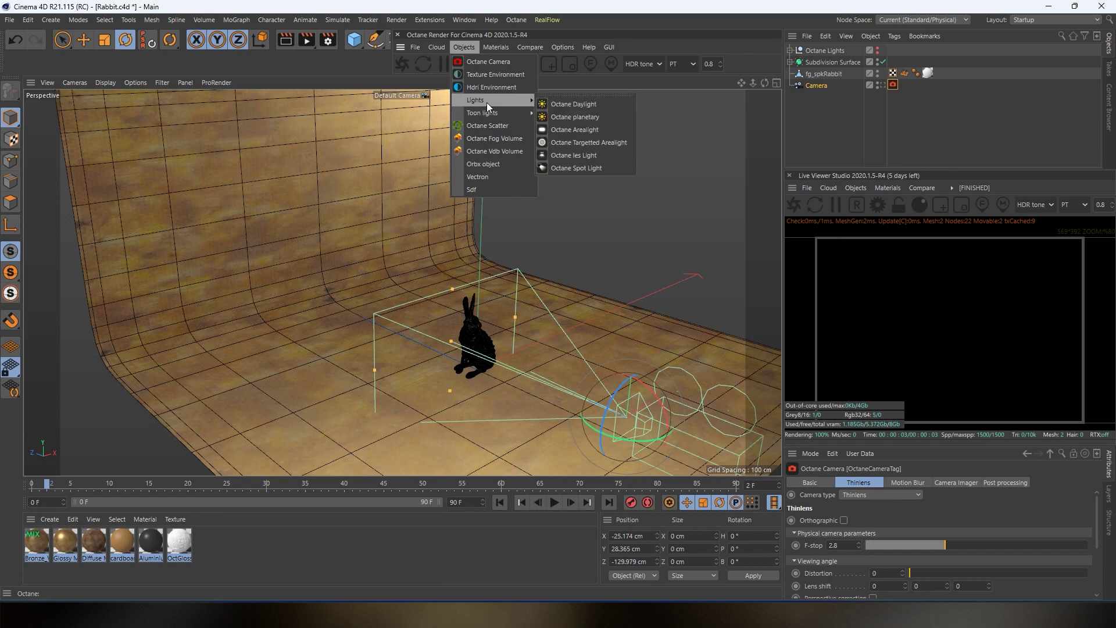
pyautogui.click(557, 103)
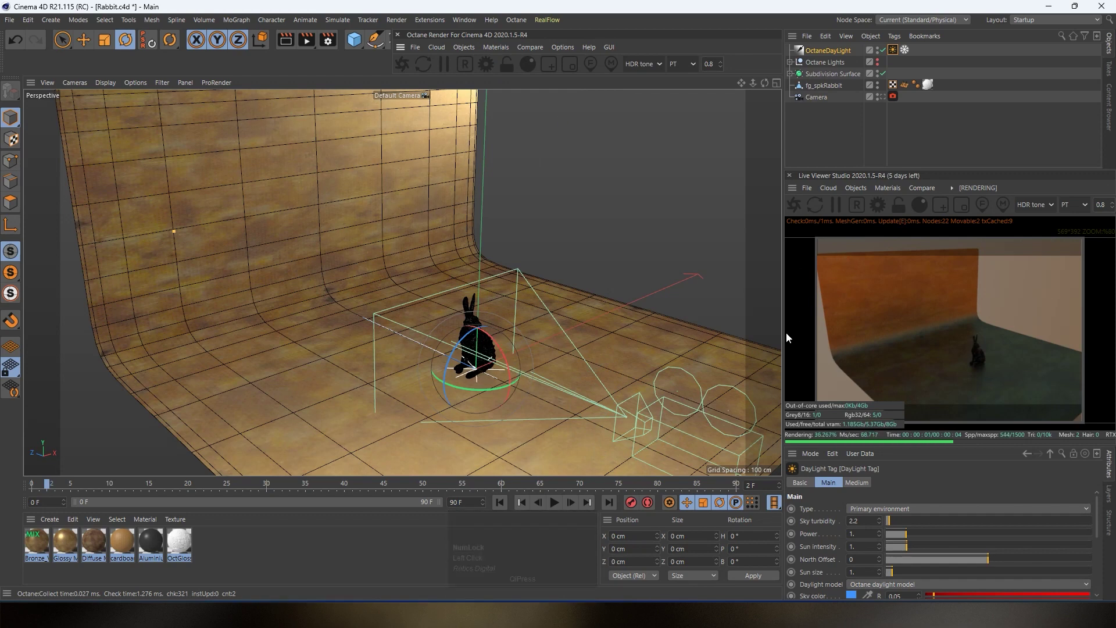
pyautogui.moveTo(782, 336); pyautogui.dragTo(637, 343)
pyautogui.scroll(1, 398, 356)
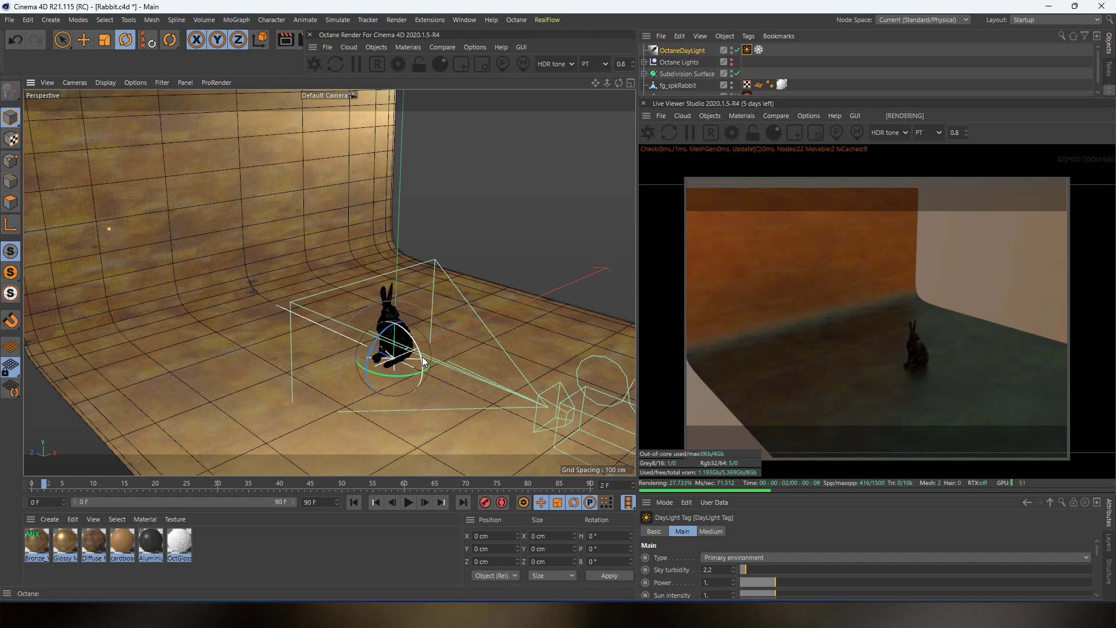
# Rotate the OctaneDayLight to change the sun direction over the backdrop and check it from other angles
pyautogui.moveTo(423, 361)
pyautogui.mouseDown()
pyautogui.moveTo(410, 331)
pyautogui.moveTo(412, 363)
pyautogui.moveTo(391, 368)
pyautogui.moveTo(407, 365)
pyautogui.mouseUp()
pyautogui.press('3')
pyautogui.moveTo(409, 286); pyautogui.dragTo(521, 256)
pyautogui.press('1')
pyautogui.moveTo(550, 215); pyautogui.dragTo(77, 212)
pyautogui.press('3')
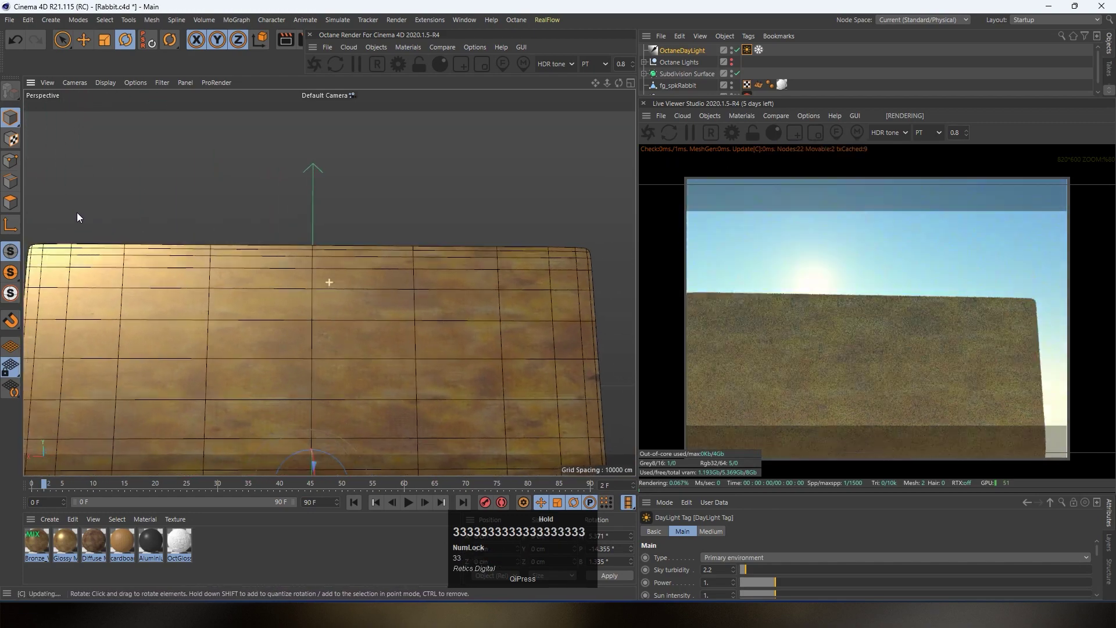
# Frame the rabbit closely in the viewport and enlarge the object list to show all scene objects
pyautogui.scroll(1, 322, 275)
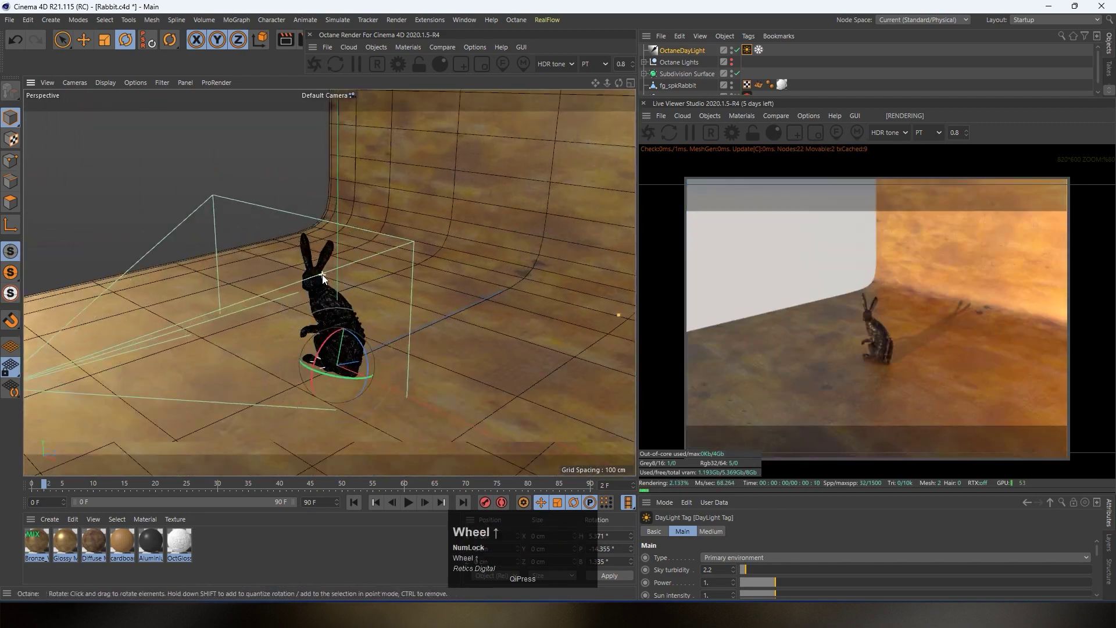
pyautogui.scroll(1, 323, 276)
pyautogui.moveTo(359, 327); pyautogui.dragTo(331, 285)
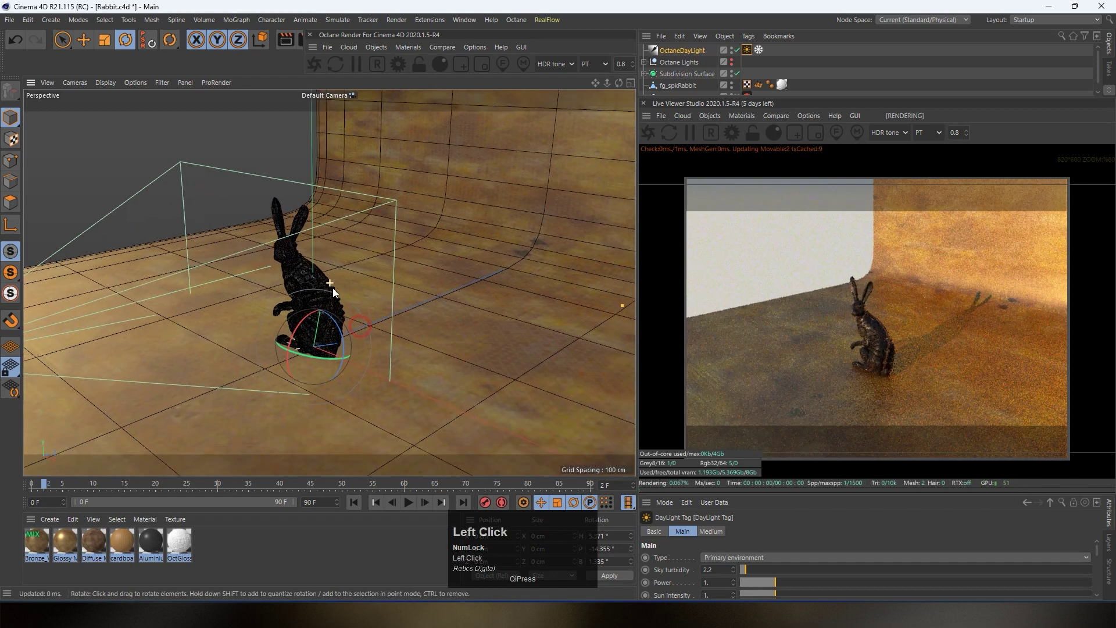
pyautogui.scroll(2, 329, 298)
pyautogui.scroll(1, 329, 299)
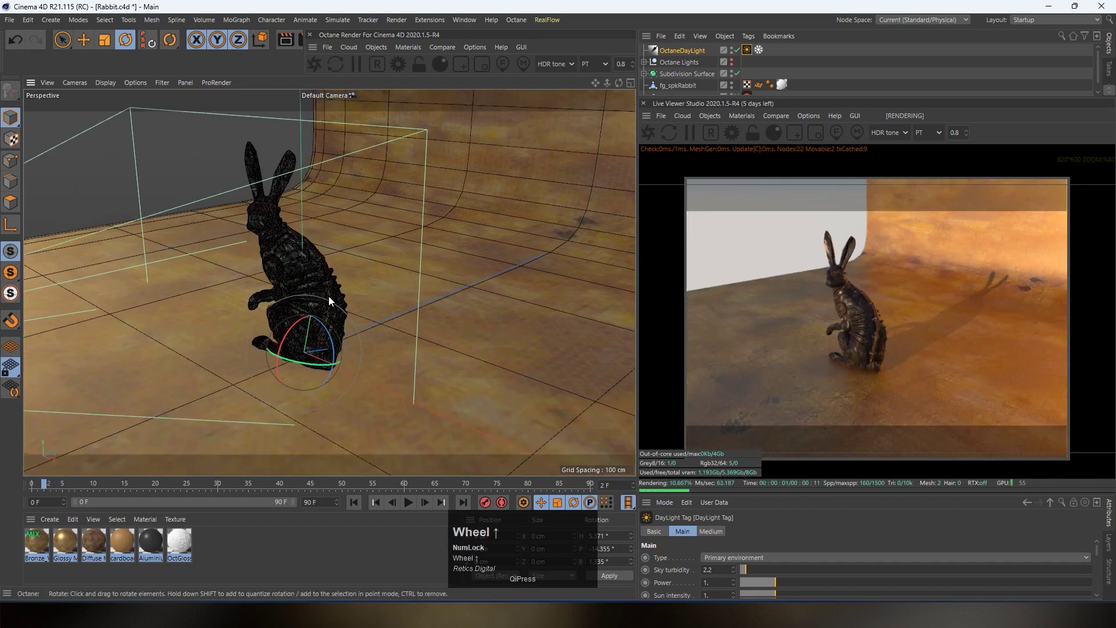
pyautogui.moveTo(809, 98); pyautogui.dragTo(811, 127)
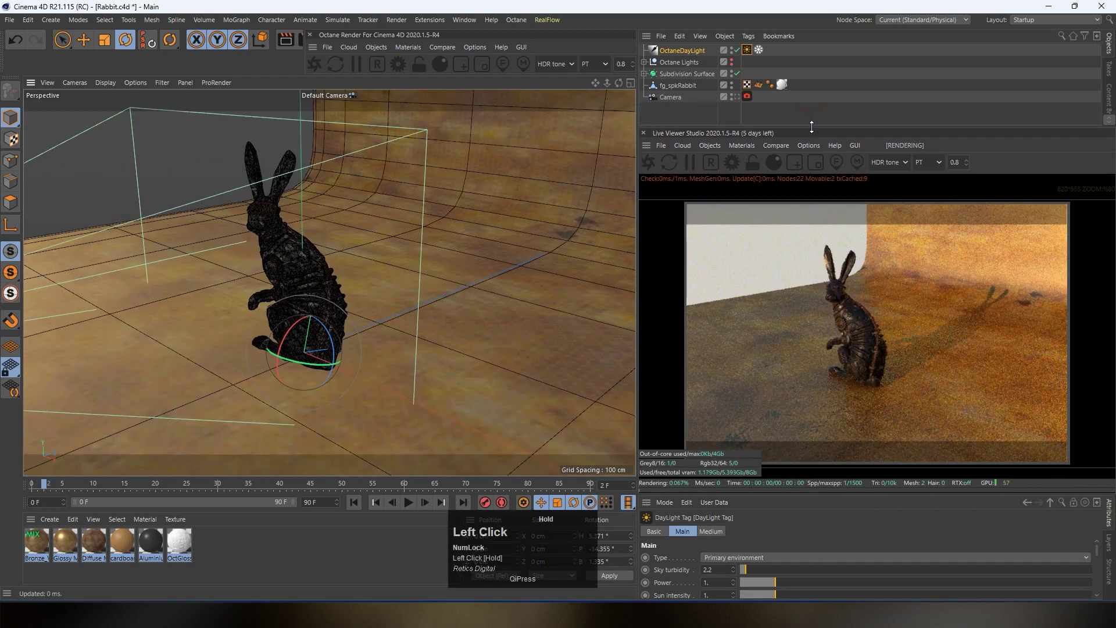
# Look through the scene camera and rotate the OctaneDayLight slightly to about H -4.3°, P -20.1°, B -2.0°
pyautogui.click(737, 96)
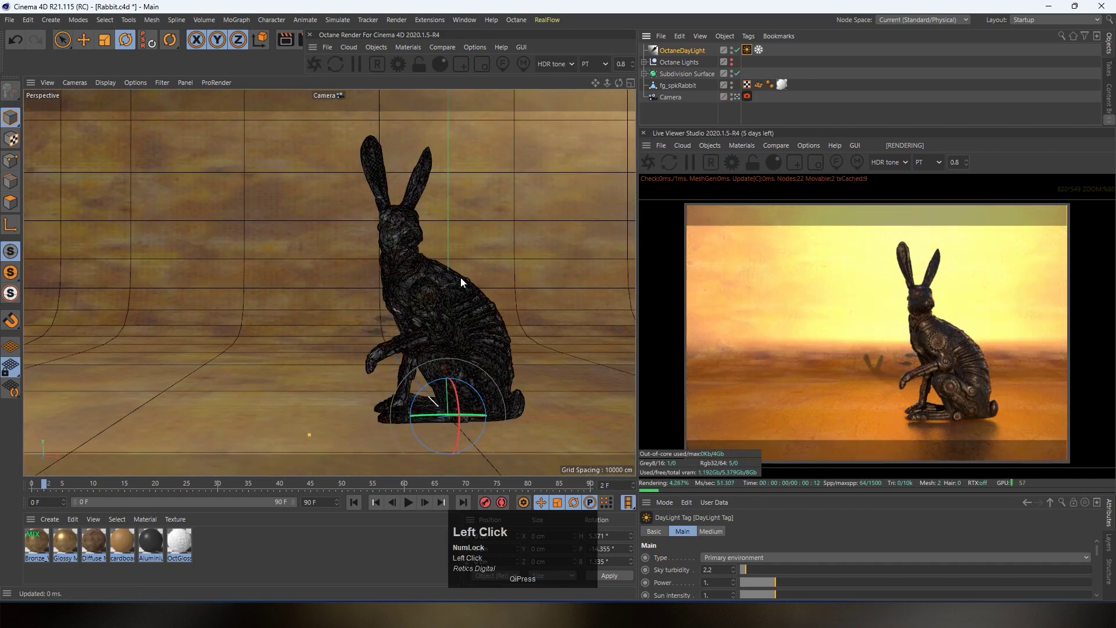
pyautogui.moveTo(461, 406); pyautogui.dragTo(447, 402)
pyautogui.moveTo(729, 127); pyautogui.dragTo(729, 109)
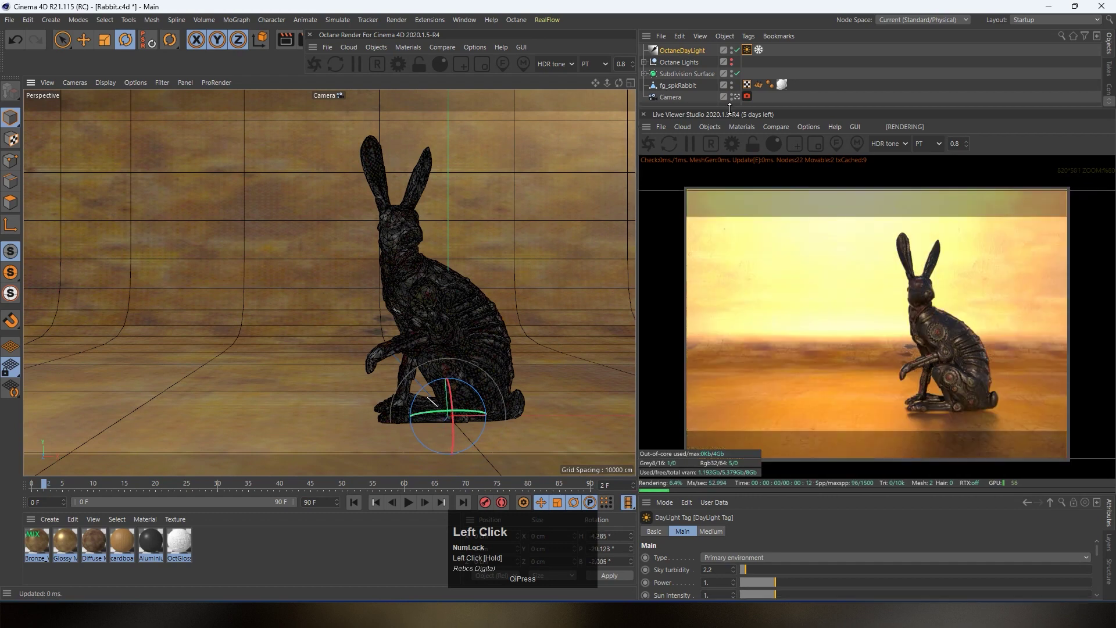
# Display the OctaneDayLight's DayLight Tag settings and enlarge the attributes area to show its sky and sun parameters
pyautogui.click(779, 497)
pyautogui.moveTo(779, 496); pyautogui.dragTo(735, 169)
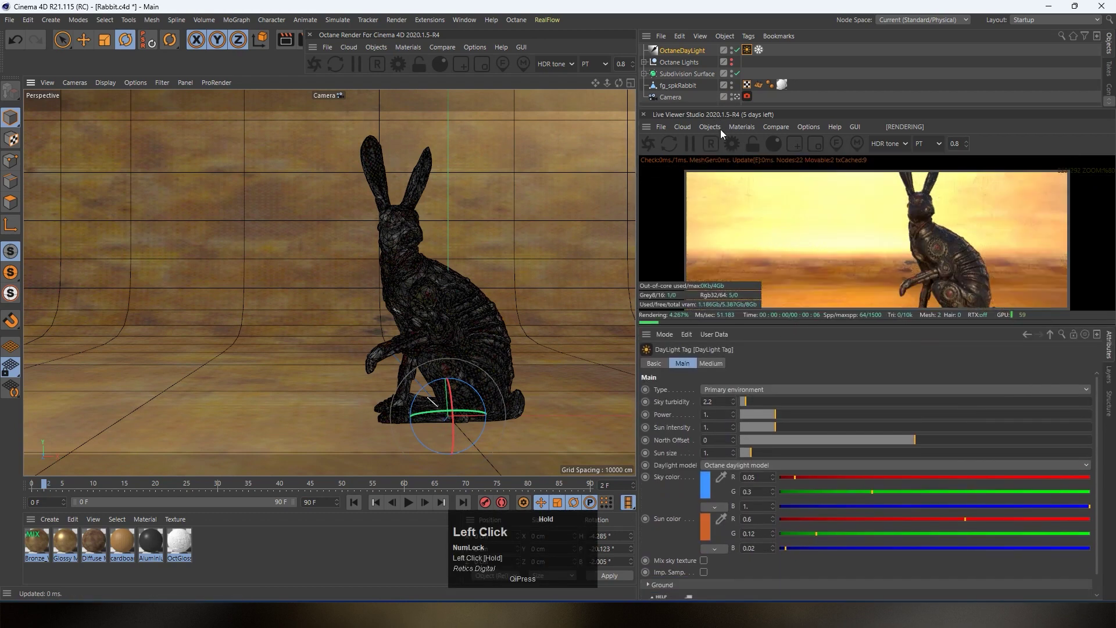
pyautogui.click(747, 54)
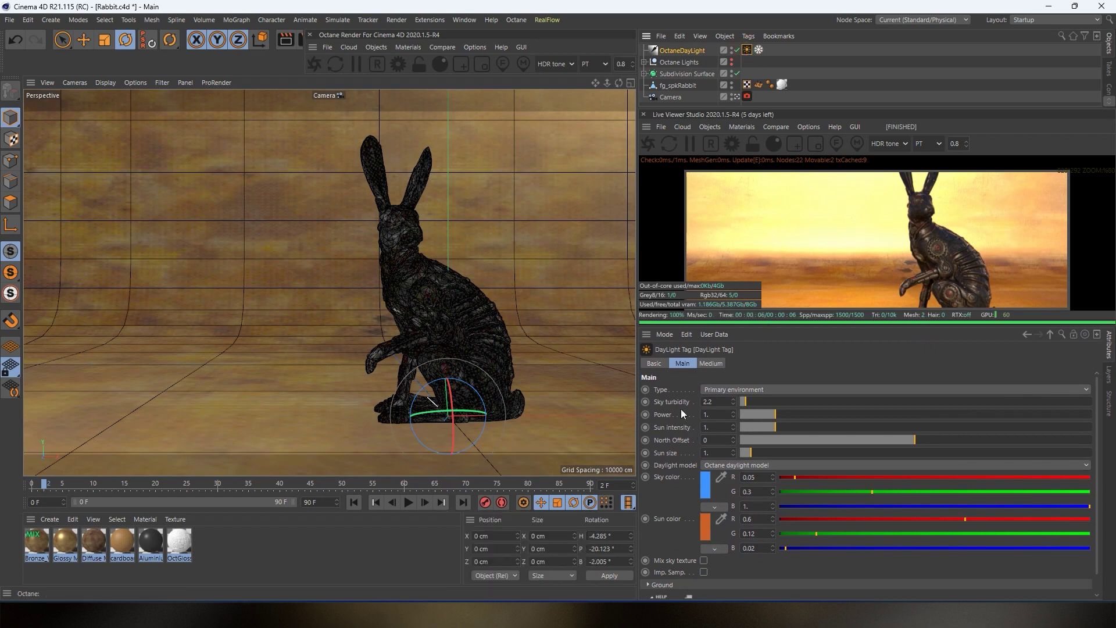
pyautogui.moveTo(756, 328); pyautogui.dragTo(763, 356)
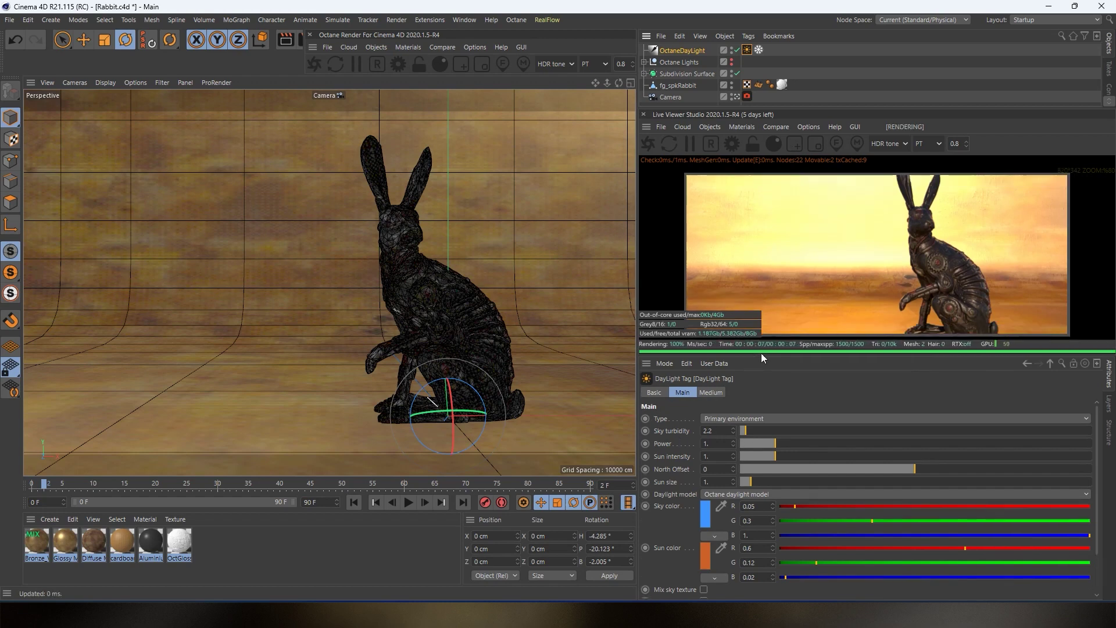
# Try a much higher sky turbidity on the daylight and raise its power to about 1.73
pyautogui.moveTo(747, 429); pyautogui.dragTo(919, 431)
pyautogui.moveTo(869, 356); pyautogui.dragTo(859, 446)
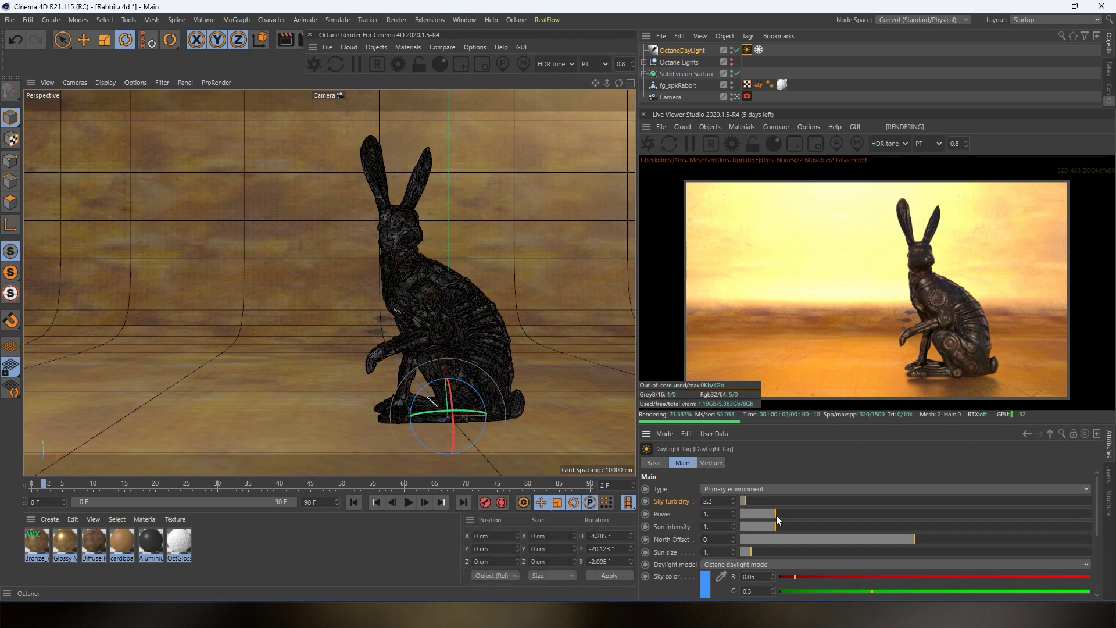
pyautogui.moveTo(777, 515); pyautogui.dragTo(801, 521)
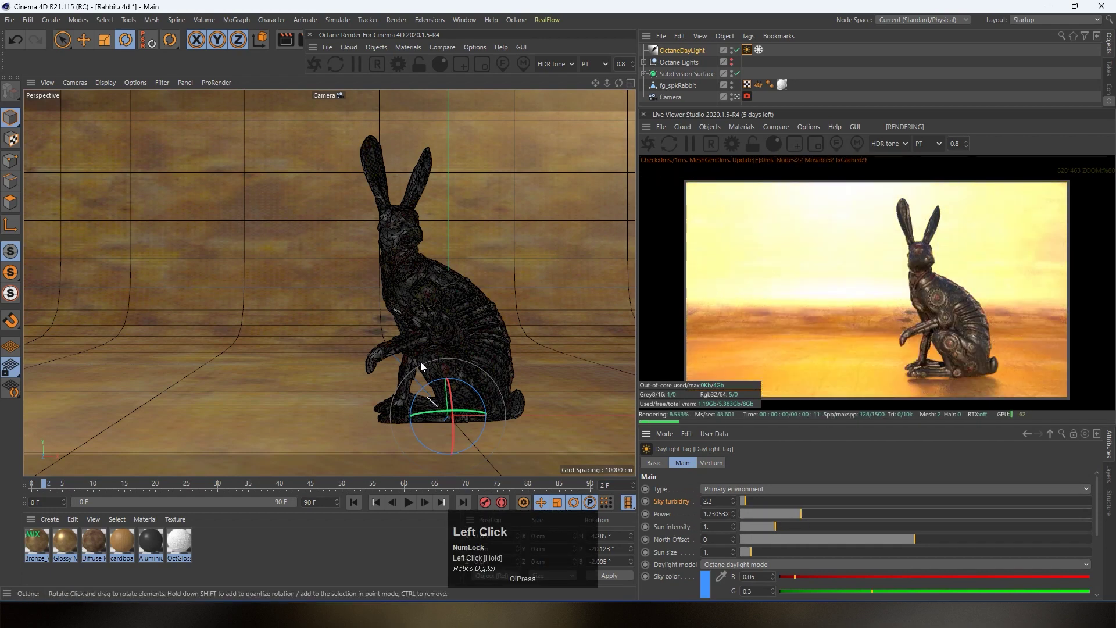
# Leave the camera view, try a daylight power of about 1.95 and reset the power to 1
pyautogui.click(737, 97)
pyautogui.click(739, 98)
pyautogui.scroll(-3, 392, 278)
pyautogui.press('3')
pyautogui.moveTo(392, 280); pyautogui.dragTo(364, 270)
pyautogui.moveTo(800, 513); pyautogui.dragTo(808, 514)
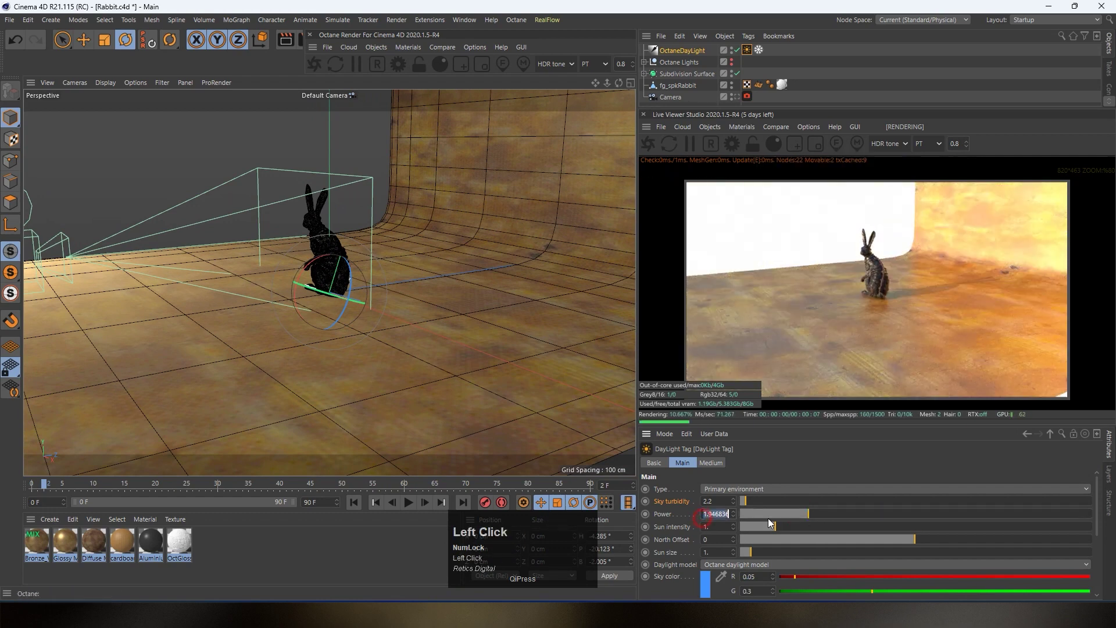
pyautogui.write('1')
# Try a higher sun intensity, set the daylight's North Offset to about 0.238 and return to the camera view
pyautogui.click(692, 528)
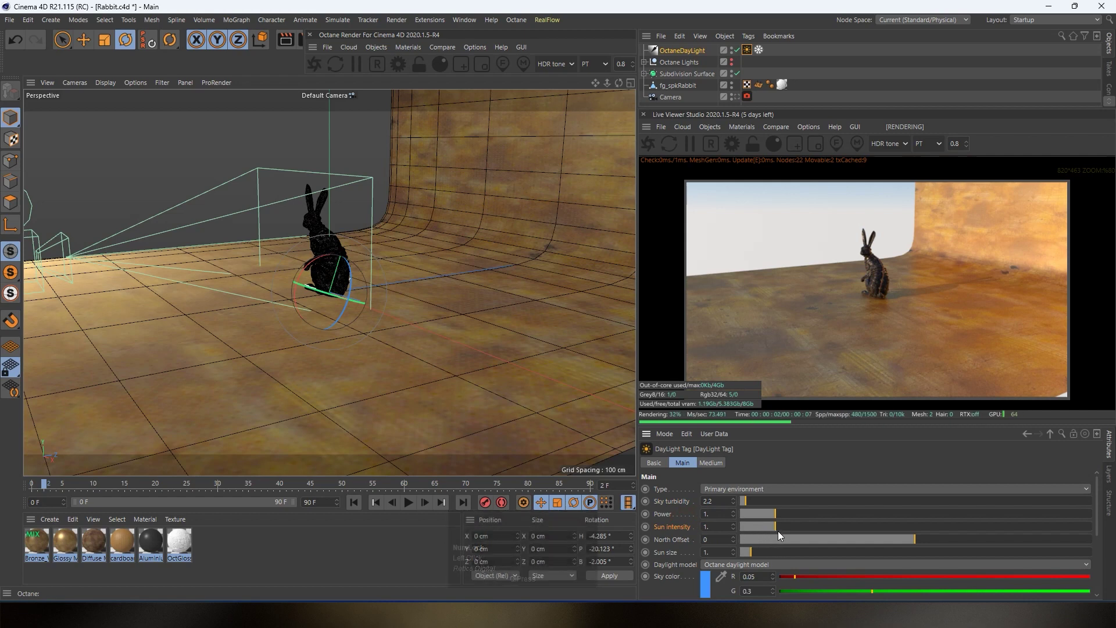
pyautogui.moveTo(778, 527); pyautogui.dragTo(847, 532)
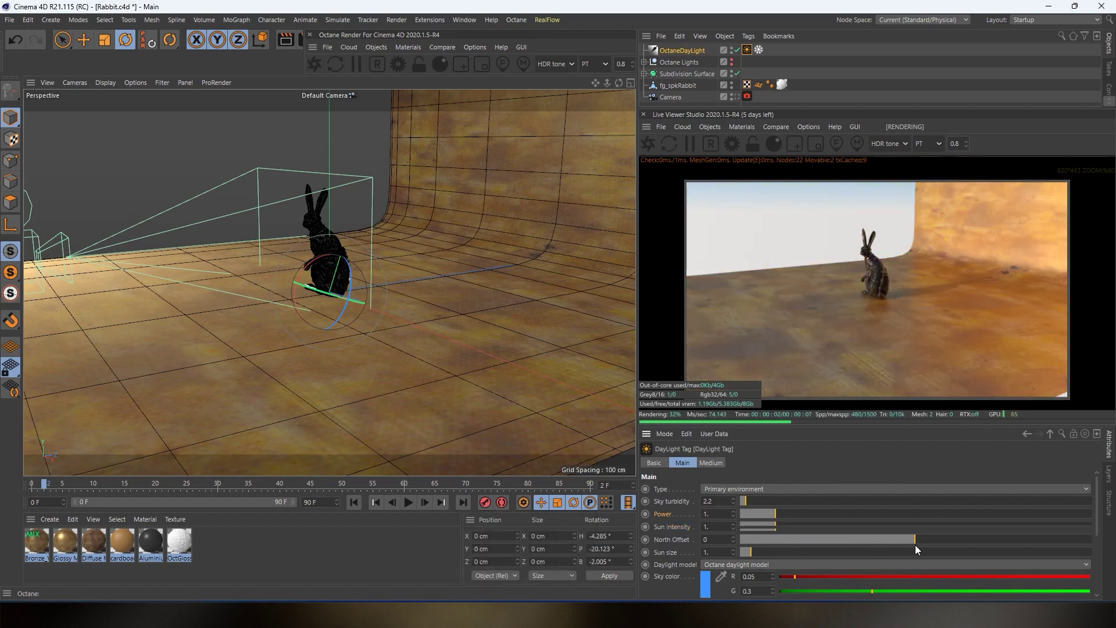
pyautogui.moveTo(915, 546); pyautogui.dragTo(812, 540)
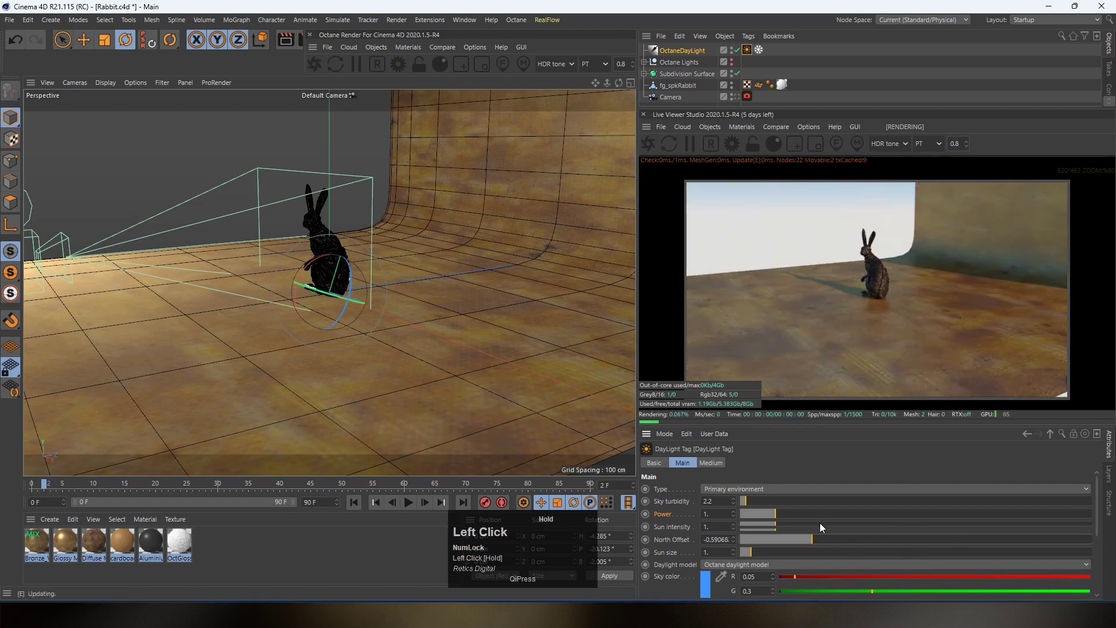
pyautogui.click(734, 97)
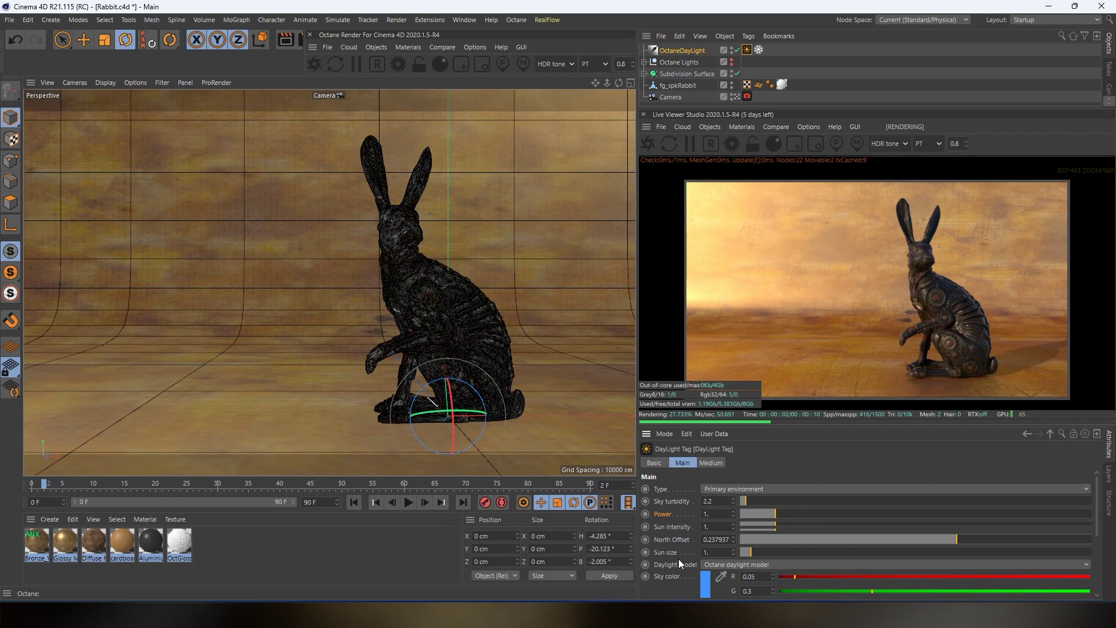
# Compare sun sizes of 30 and 0.1 in the render and set the daylight's sun size to about 4.83
pyautogui.moveTo(752, 553); pyautogui.dragTo(1096, 552)
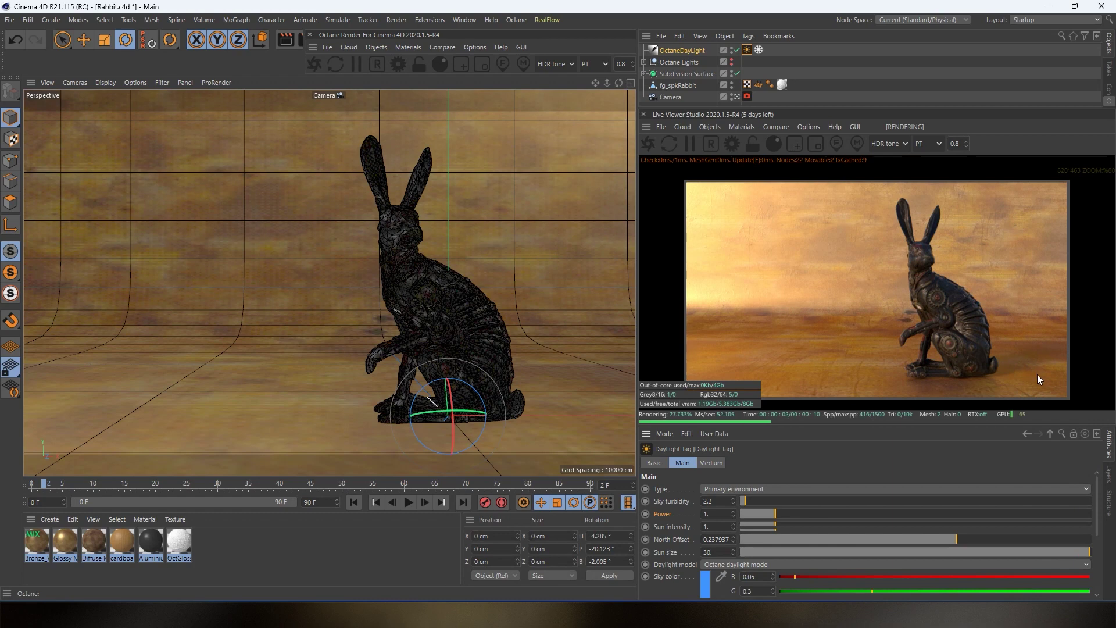
pyautogui.moveTo(1089, 554); pyautogui.dragTo(710, 557)
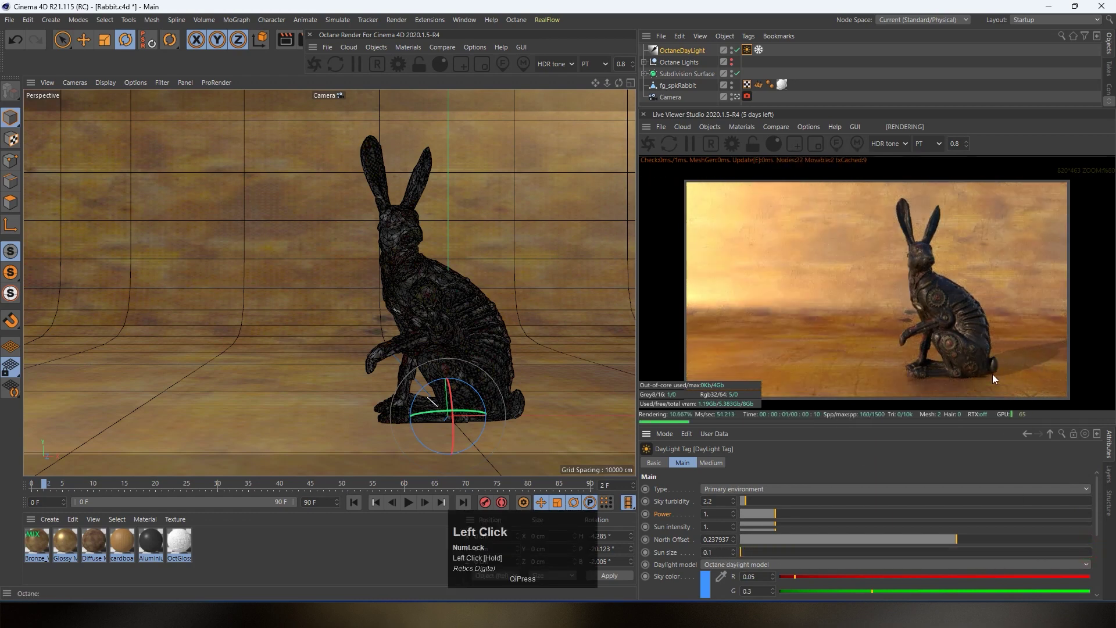
pyautogui.click(795, 551)
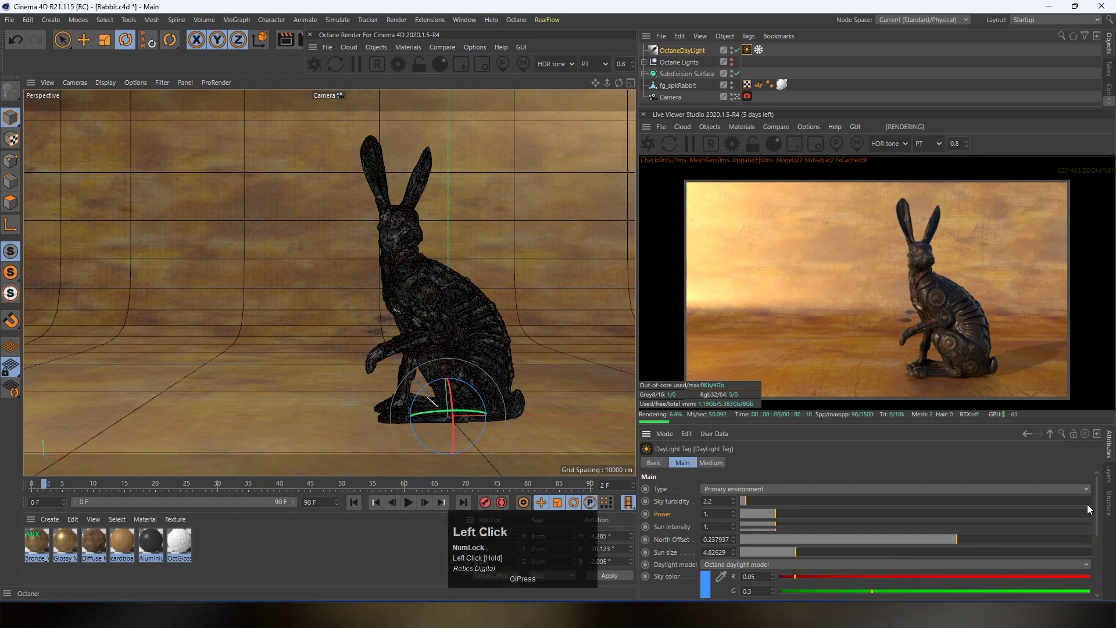
# Inspect the sky color in the Color Picker, close it unchanged and bring the sun color and sky texture options into view
pyautogui.moveTo(1098, 517); pyautogui.dragTo(1099, 526)
pyautogui.moveTo(1101, 530); pyautogui.dragTo(1100, 553)
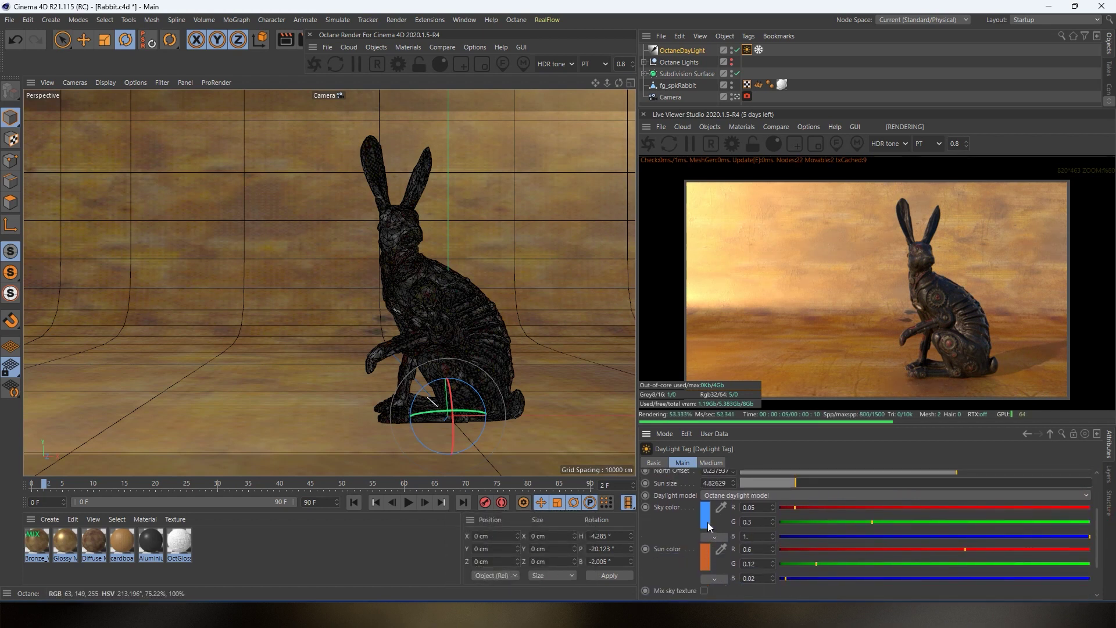
pyautogui.click(707, 522)
pyautogui.moveTo(699, 481); pyautogui.dragTo(747, 355)
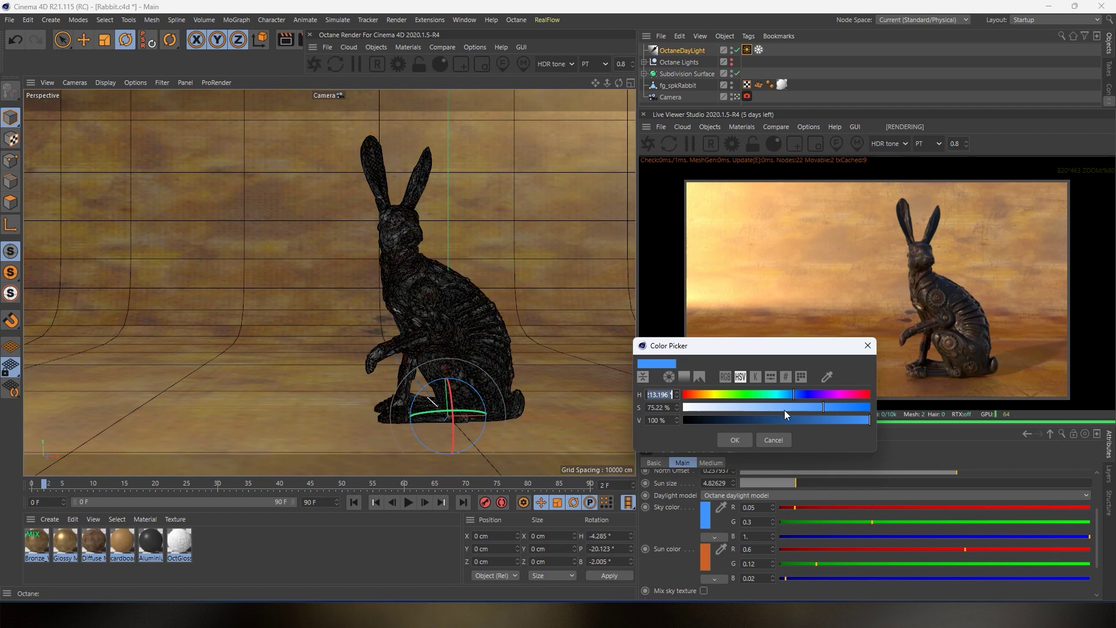
pyautogui.click(873, 348)
pyautogui.moveTo(1098, 532); pyautogui.dragTo(1101, 552)
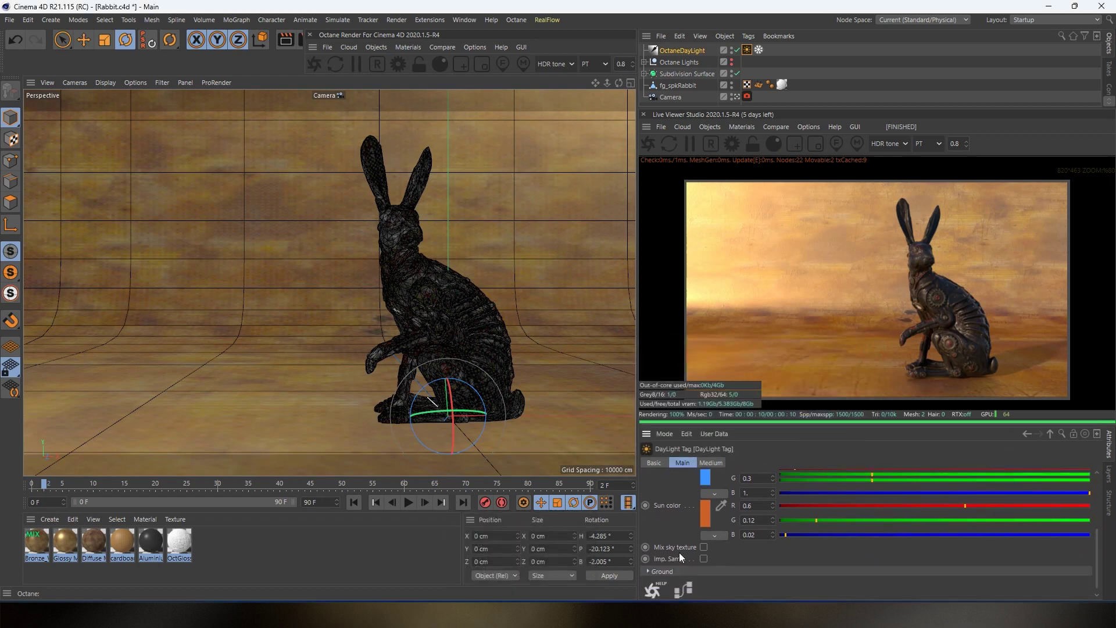
# Switch Mix sky texture on and off to compare the lighting, and enlarge the render preview
pyautogui.click(704, 547)
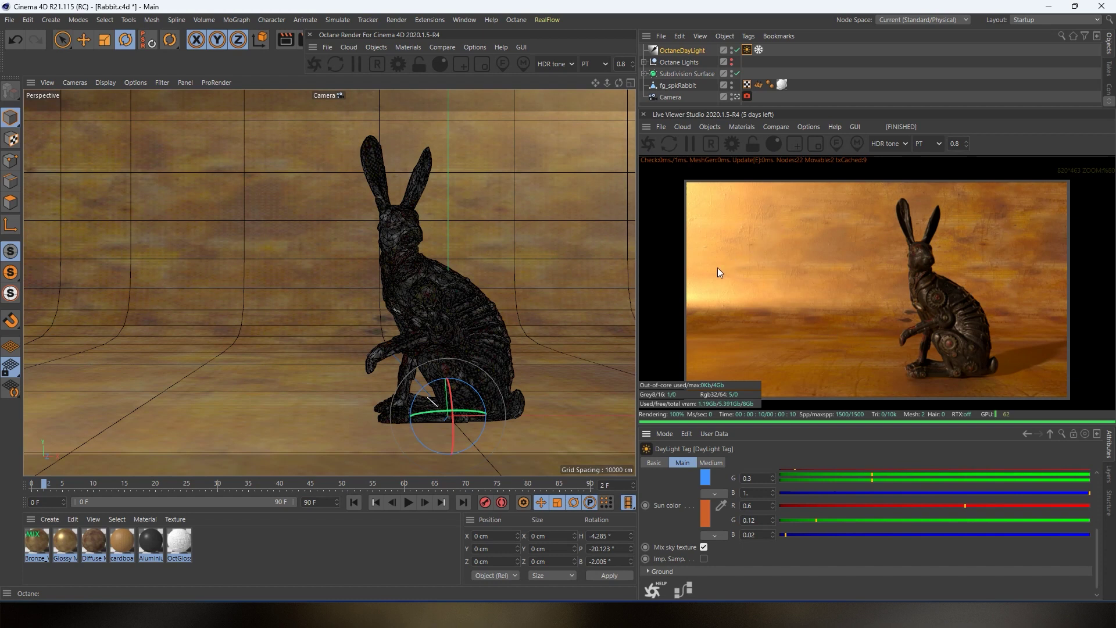
pyautogui.click(704, 548)
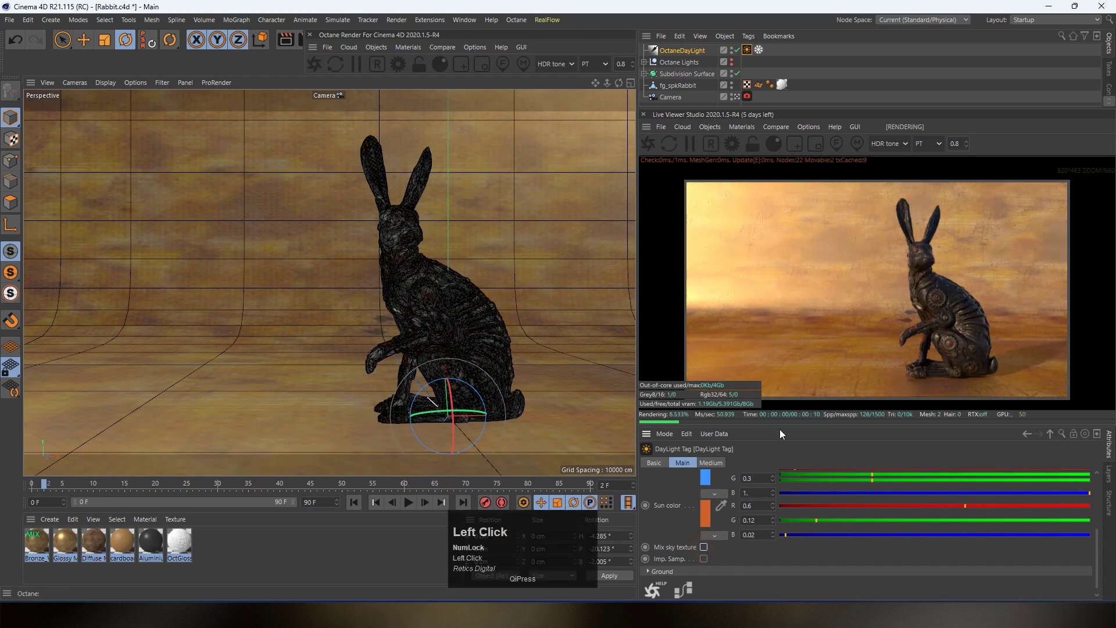
pyautogui.moveTo(781, 426); pyautogui.dragTo(780, 501)
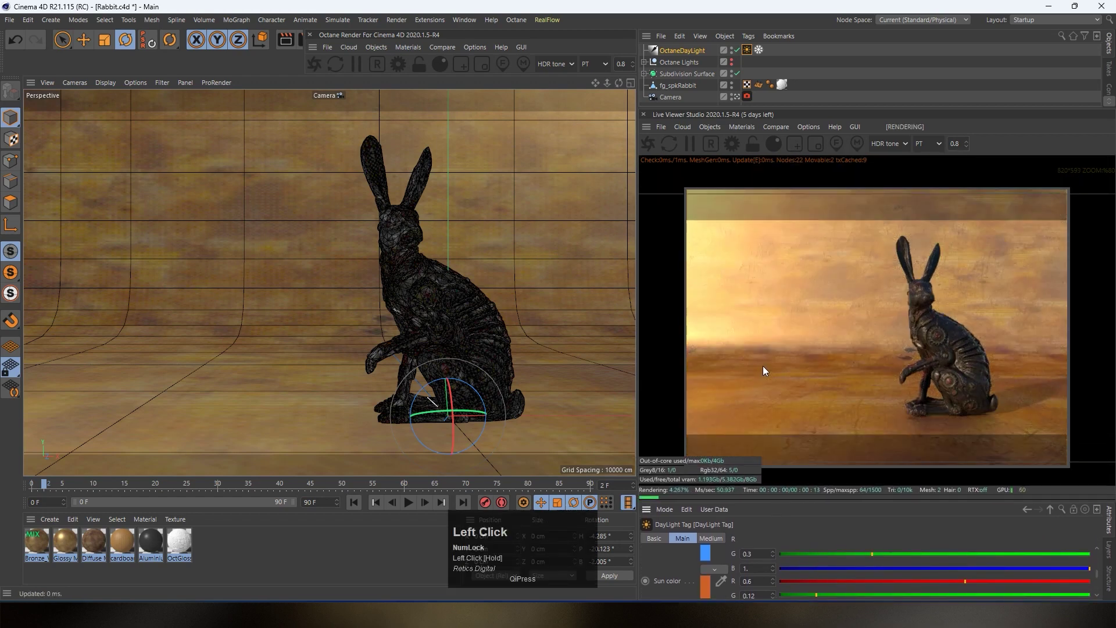
# Disable the OctaneDayLight and add an Octane HDRI environment to the scene
pyautogui.click(737, 51)
pyautogui.click(714, 130)
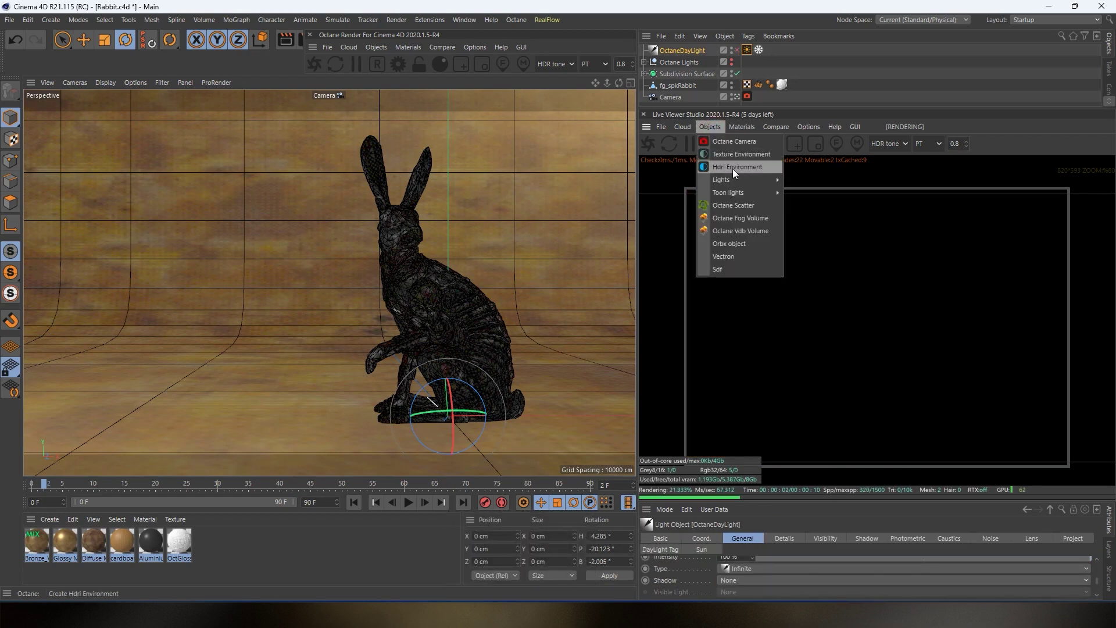
pyautogui.click(733, 169)
# Load HDR_029_Sky_Cloudy_Bg.jpg into the environment's ImageTexture, declining to copy it to the project location
pyautogui.moveTo(831, 501); pyautogui.dragTo(832, 336)
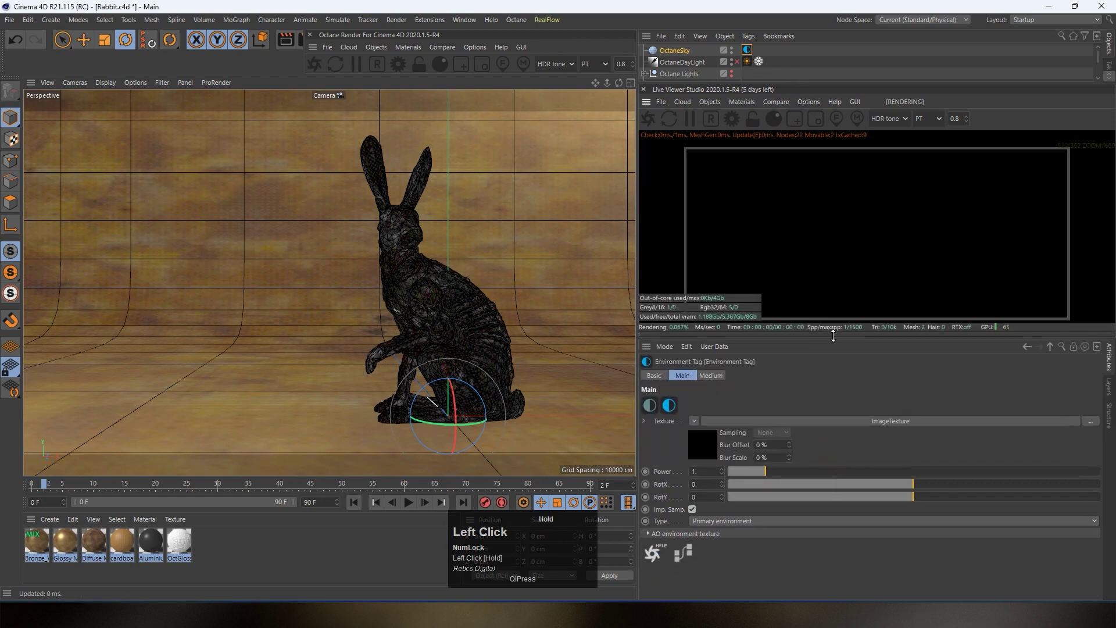
pyautogui.click(1072, 418)
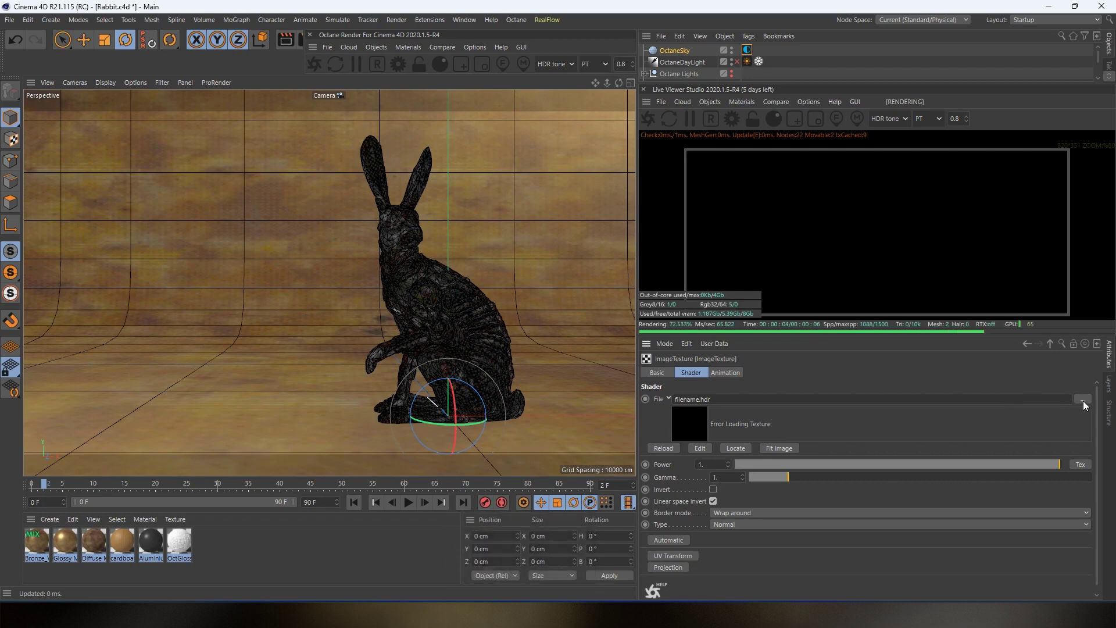
pyautogui.click(1083, 399)
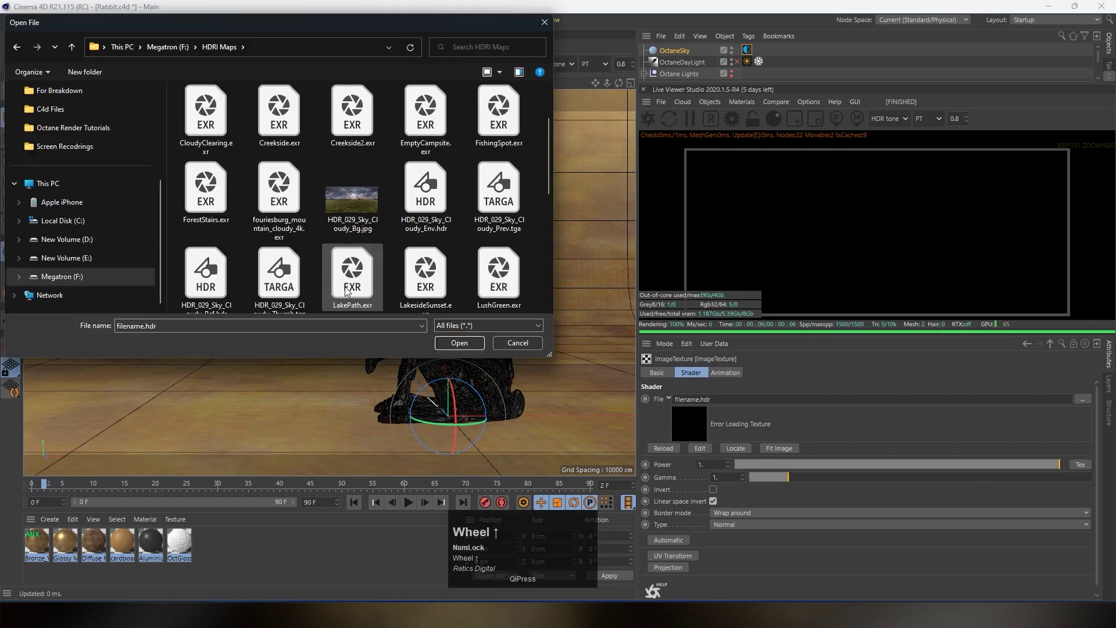
pyautogui.click(351, 210)
pyautogui.click(453, 344)
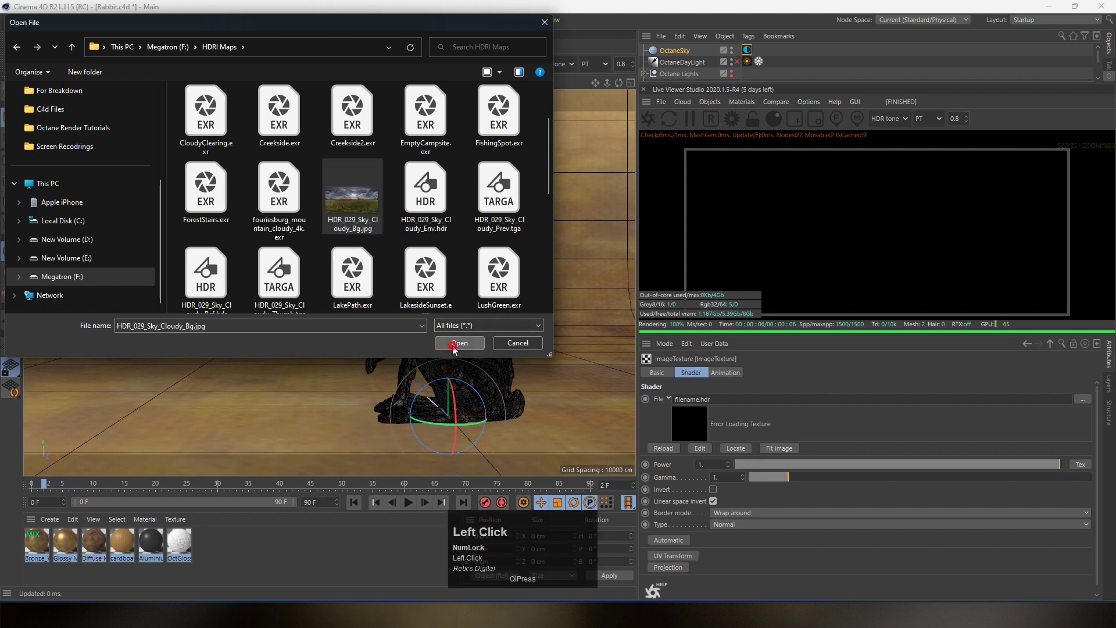
pyautogui.click(643, 358)
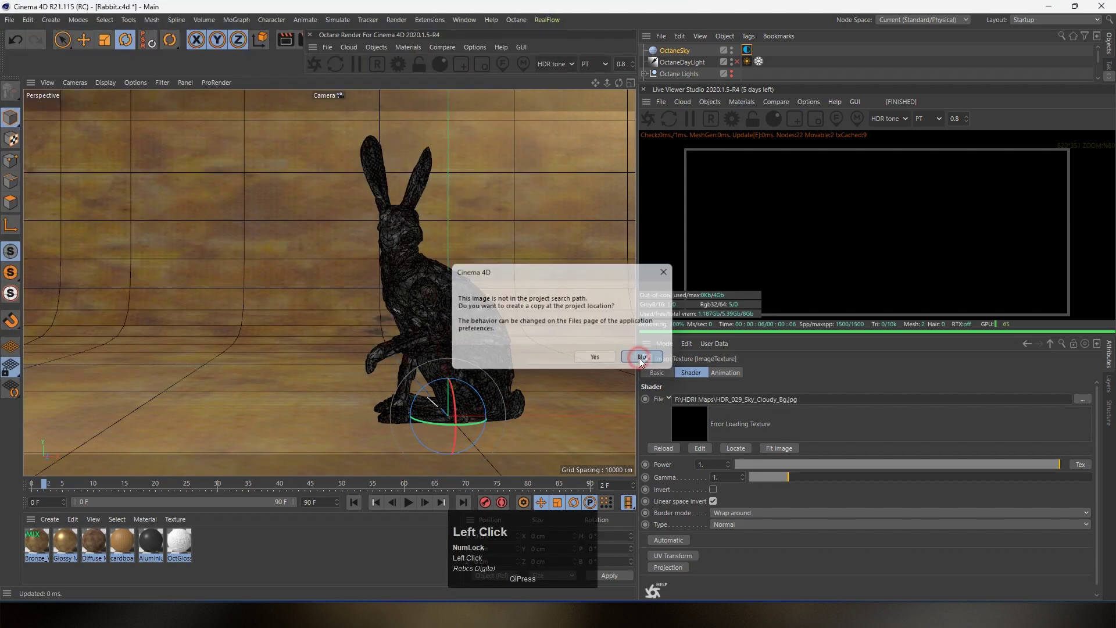
# Enlarge the render preview and set the environment image texture's power to 2
pyautogui.moveTo(809, 336); pyautogui.dragTo(811, 436)
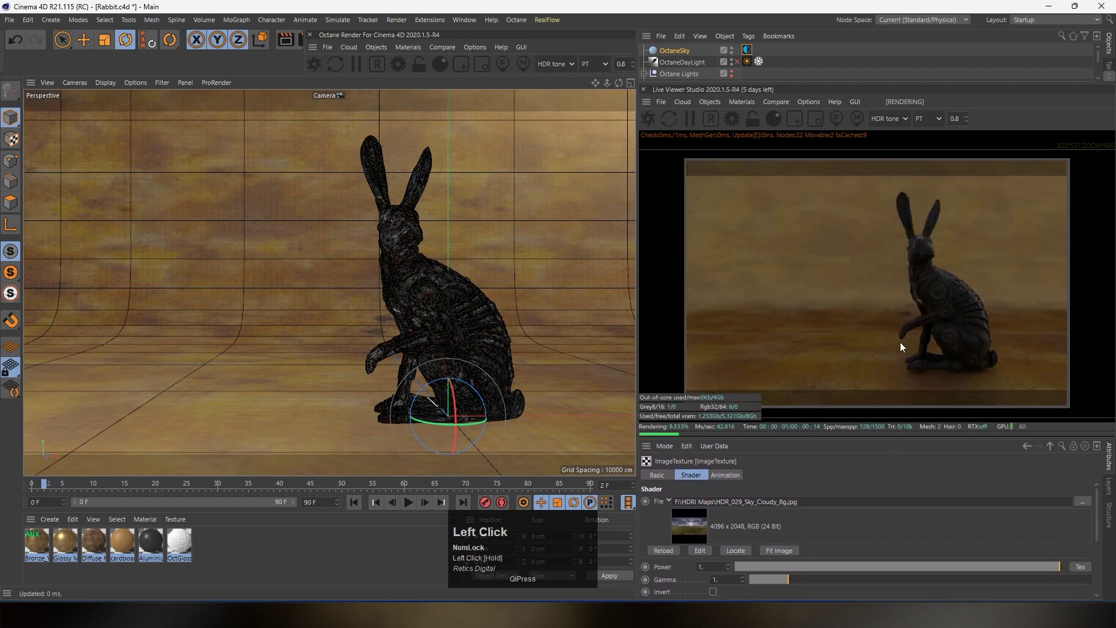
pyautogui.click(708, 567)
pyautogui.write('2')
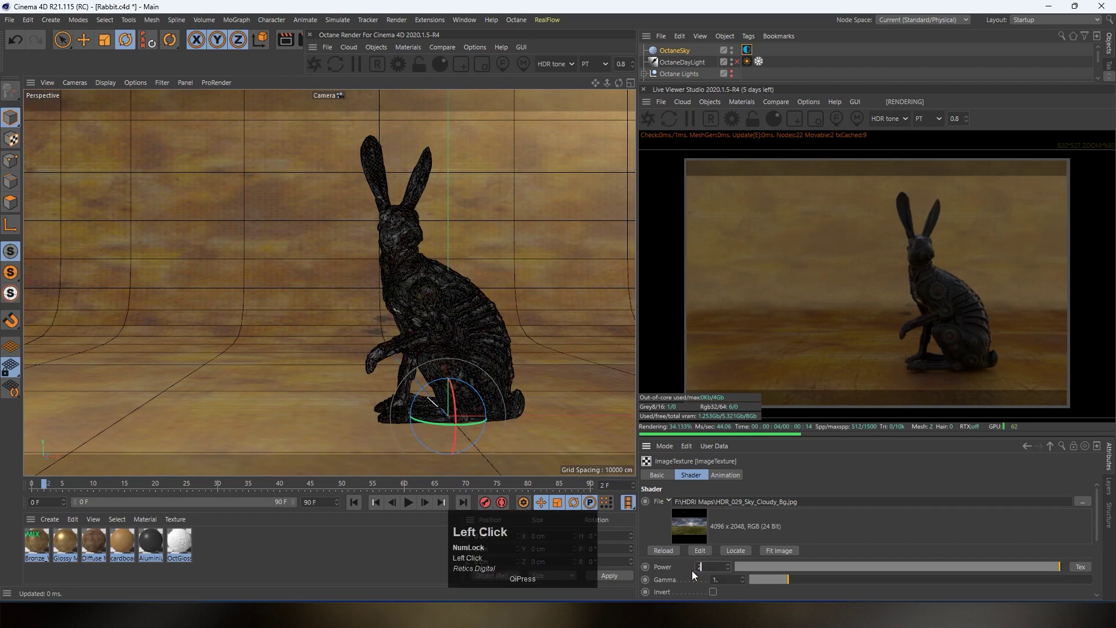
pyautogui.press('Return')
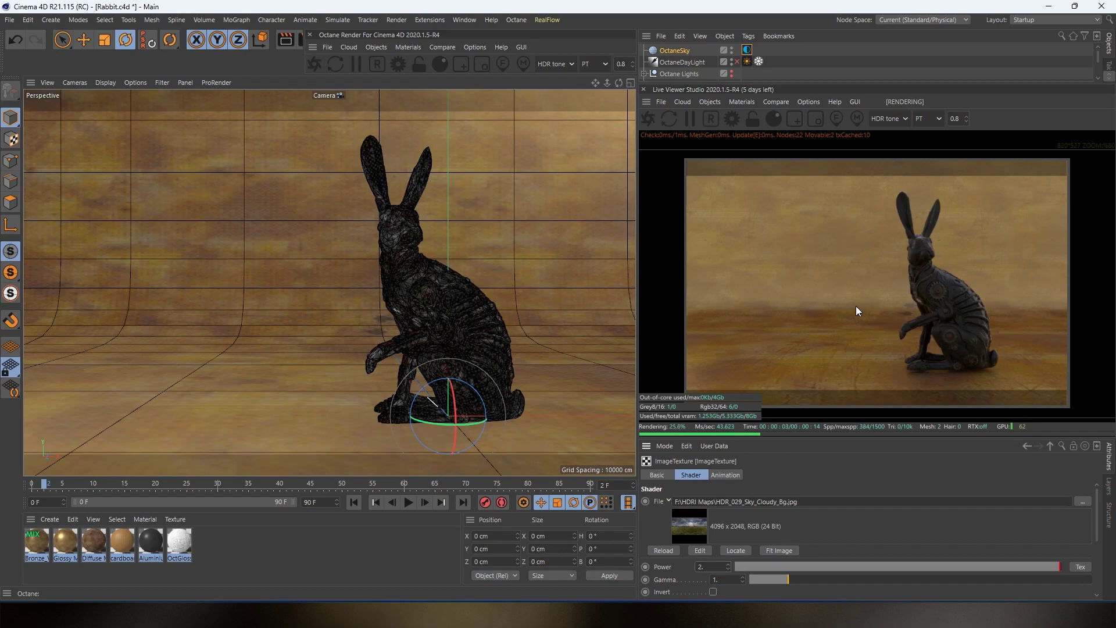
# Leave the camera view, show the whole backdrop against the HDRI and set the image texture's gamma to about 1.07
pyautogui.moveTo(770, 85); pyautogui.dragTo(769, 144)
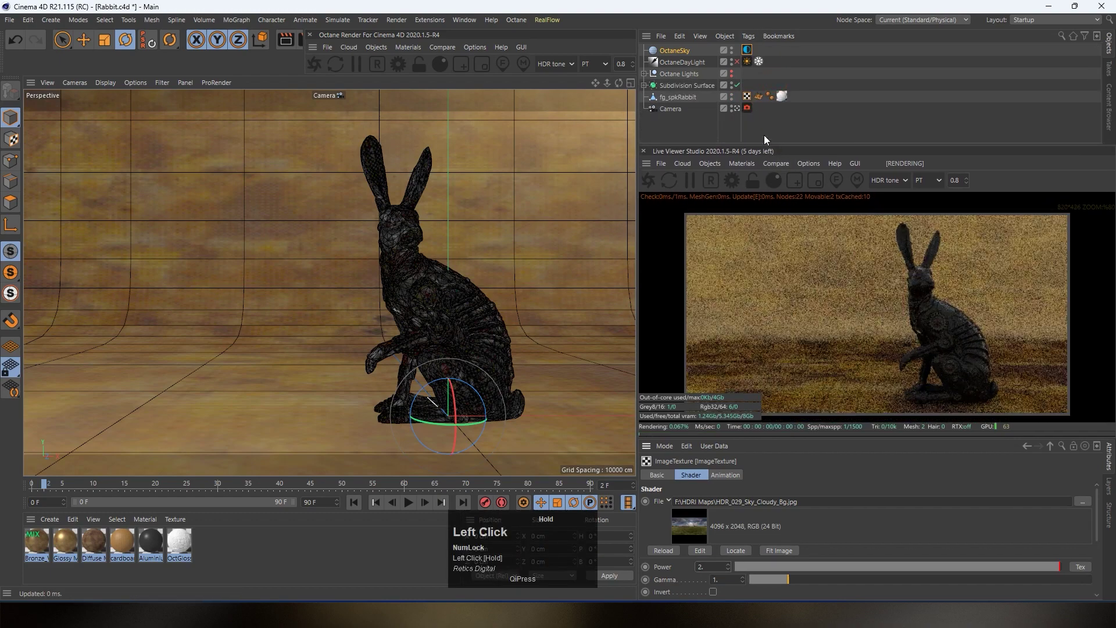
pyautogui.click(737, 110)
pyautogui.scroll(-5, 407, 290)
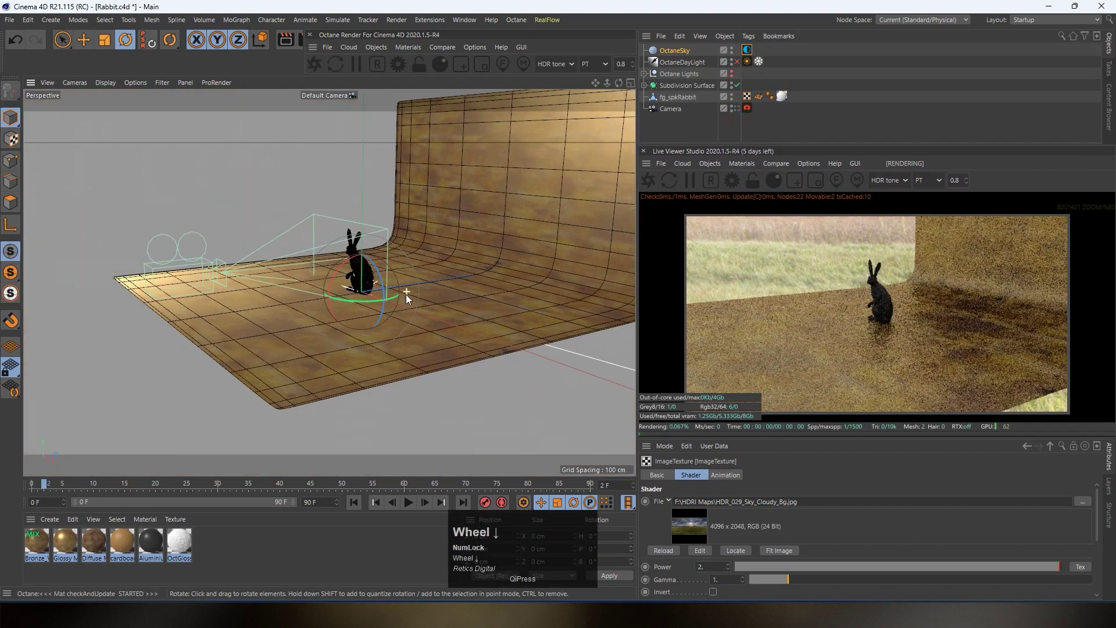
pyautogui.scroll(-3, 414, 289)
pyautogui.press('3')
pyautogui.moveTo(397, 289)
pyautogui.mouseDown()
pyautogui.moveTo(477, 256)
pyautogui.moveTo(779, 267)
pyautogui.moveTo(410, 274)
pyautogui.mouseUp()
pyautogui.moveTo(790, 437); pyautogui.dragTo(791, 372)
pyautogui.moveTo(790, 513)
pyautogui.mouseDown()
pyautogui.moveTo(836, 512)
pyautogui.moveTo(791, 513)
pyautogui.mouseUp()
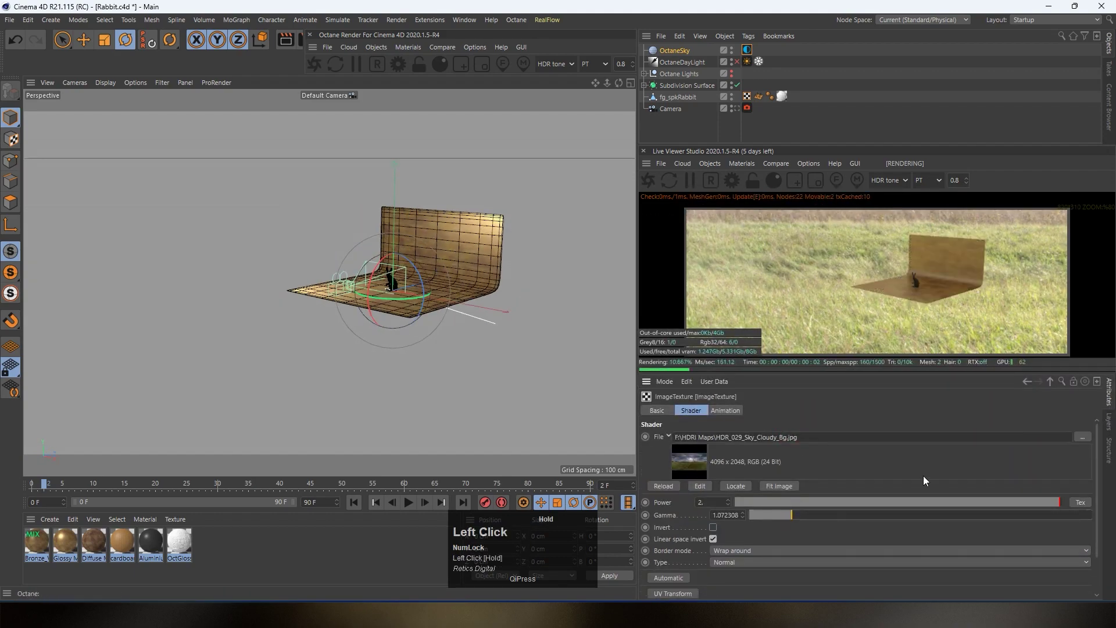
# Rotate the HDRI environment by setting RotX to about -0.095 and RotY to about -0.037
pyautogui.click(1027, 382)
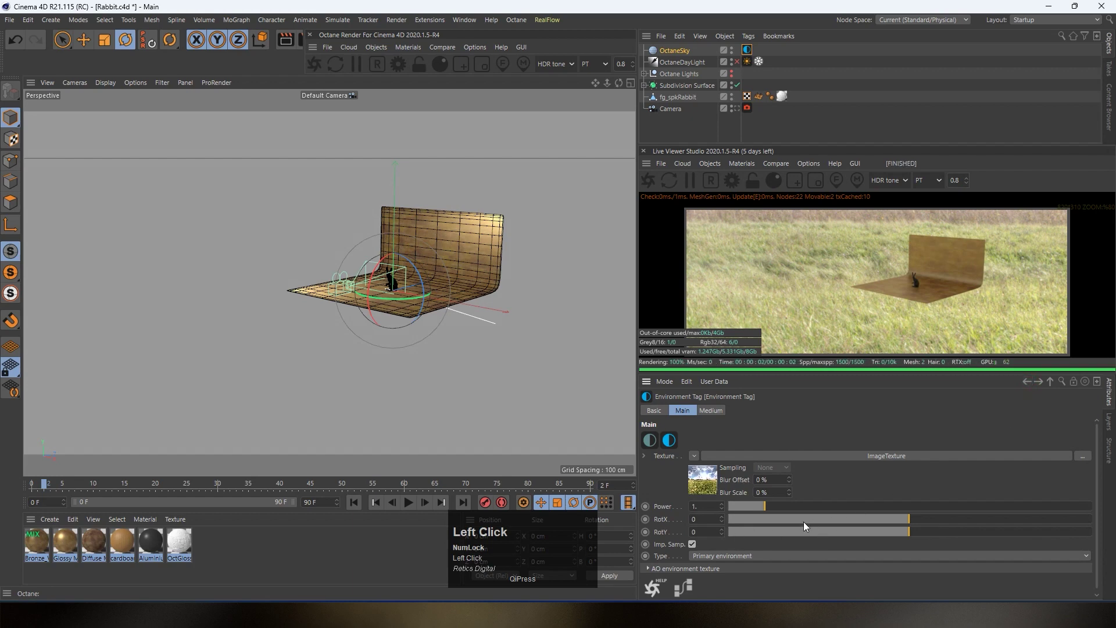
pyautogui.moveTo(910, 519)
pyautogui.mouseDown()
pyautogui.moveTo(959, 519)
pyautogui.moveTo(892, 519)
pyautogui.moveTo(949, 534)
pyautogui.moveTo(897, 532)
pyautogui.mouseUp()
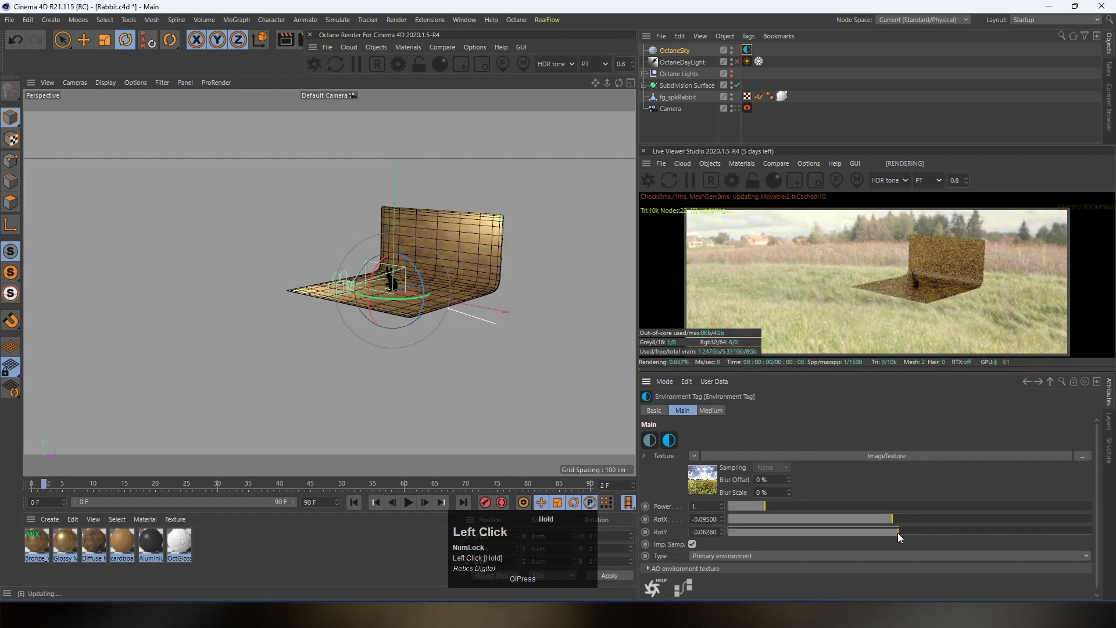
# Re-enable the OctaneDayLight, turn on Mix sky texture in its DayLight Tag and view the result through the Camera in an enlarged preview
pyautogui.click(737, 61)
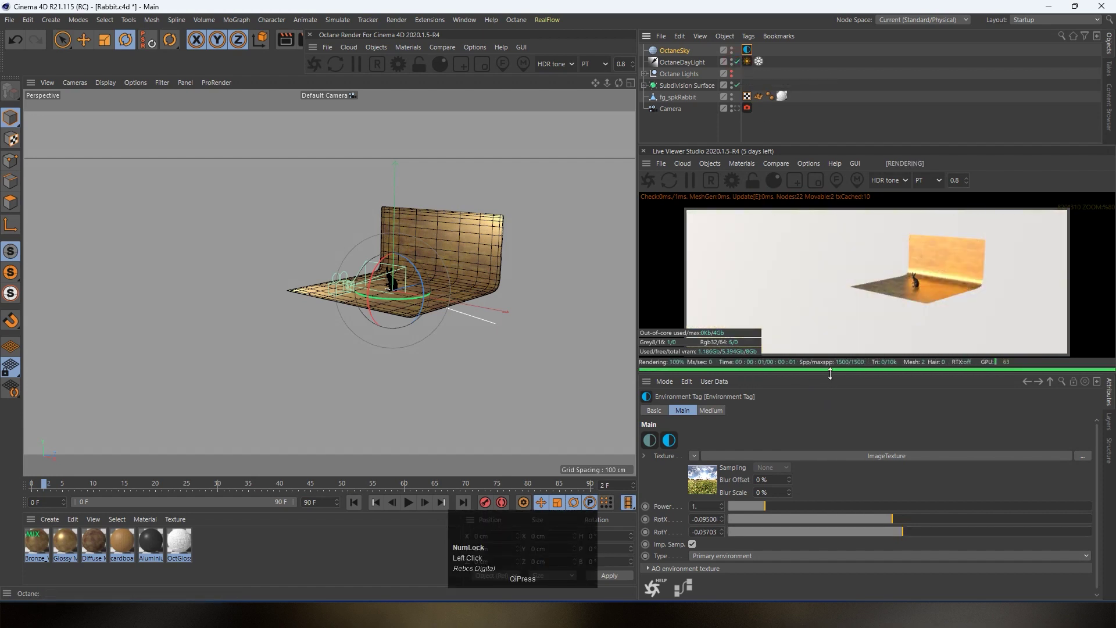
pyautogui.moveTo(829, 372); pyautogui.dragTo(830, 446)
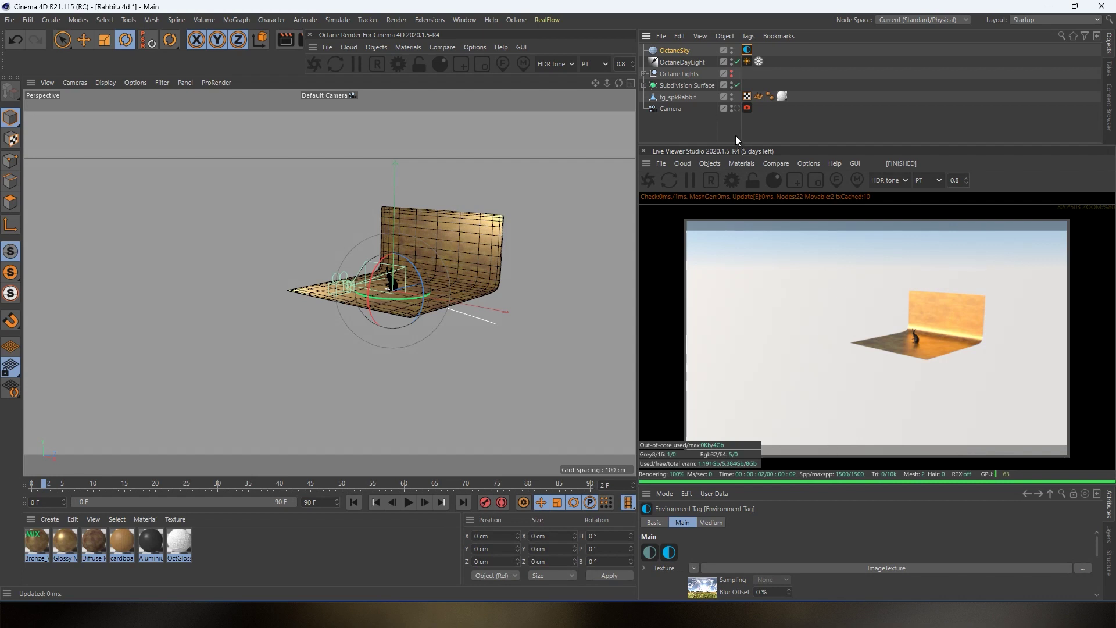
pyautogui.moveTo(755, 145); pyautogui.dragTo(754, 120)
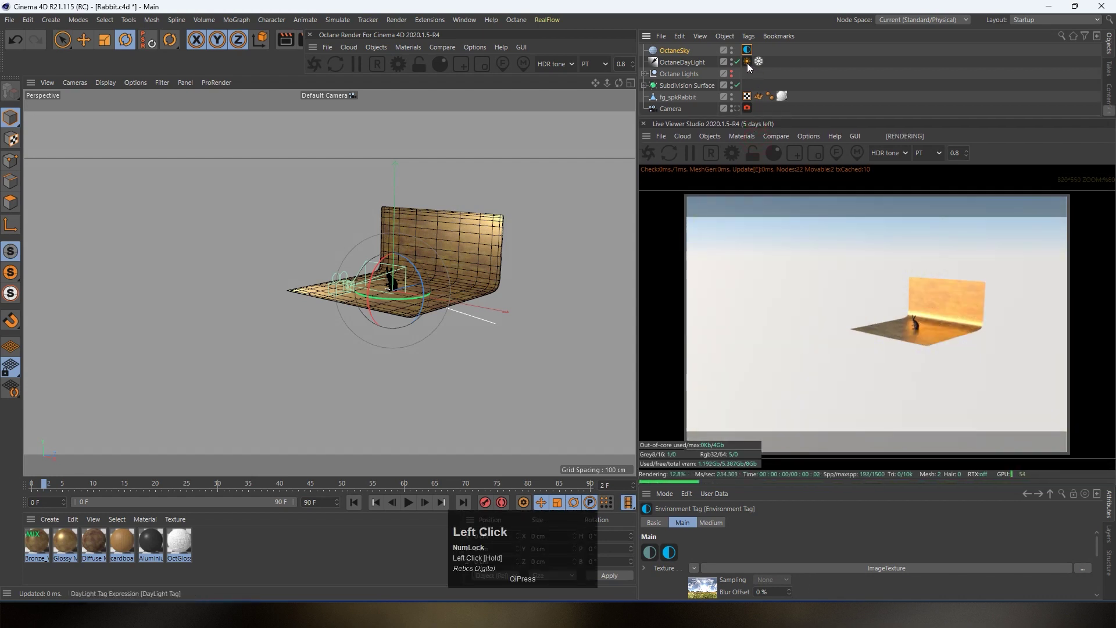
pyautogui.click(747, 62)
pyautogui.moveTo(817, 487); pyautogui.dragTo(819, 325)
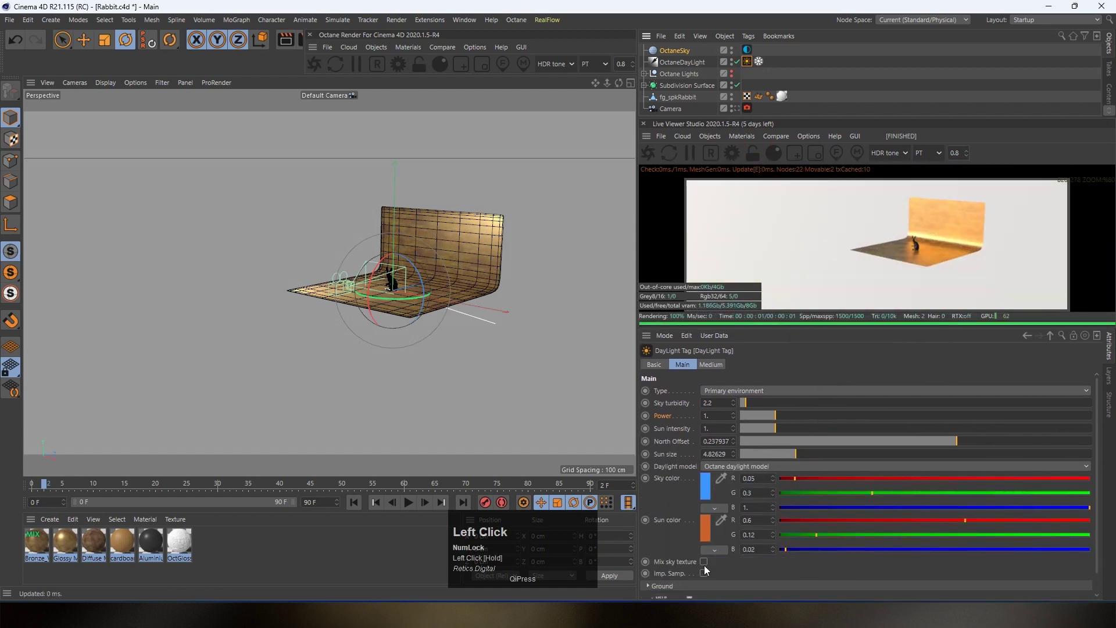
pyautogui.click(704, 562)
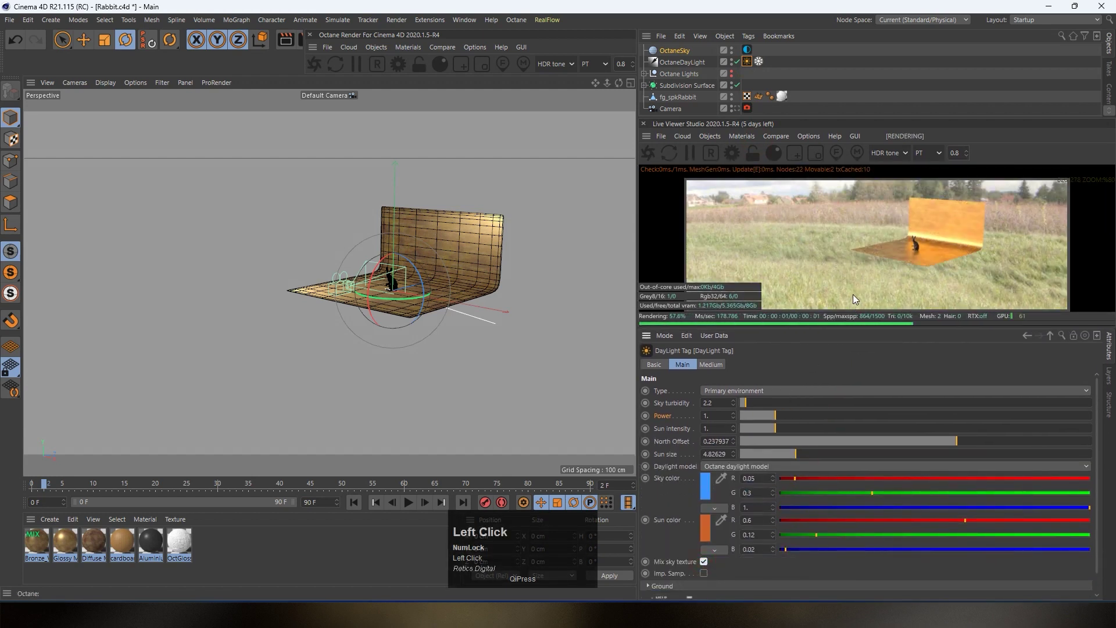
pyautogui.click(737, 108)
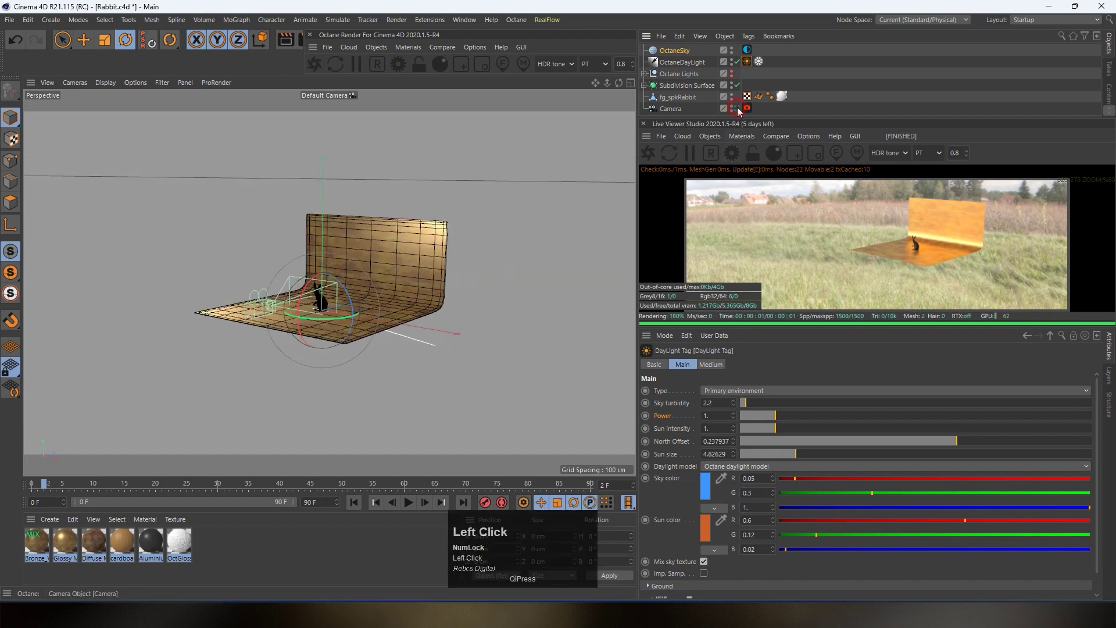
pyautogui.moveTo(870, 323); pyautogui.dragTo(867, 484)
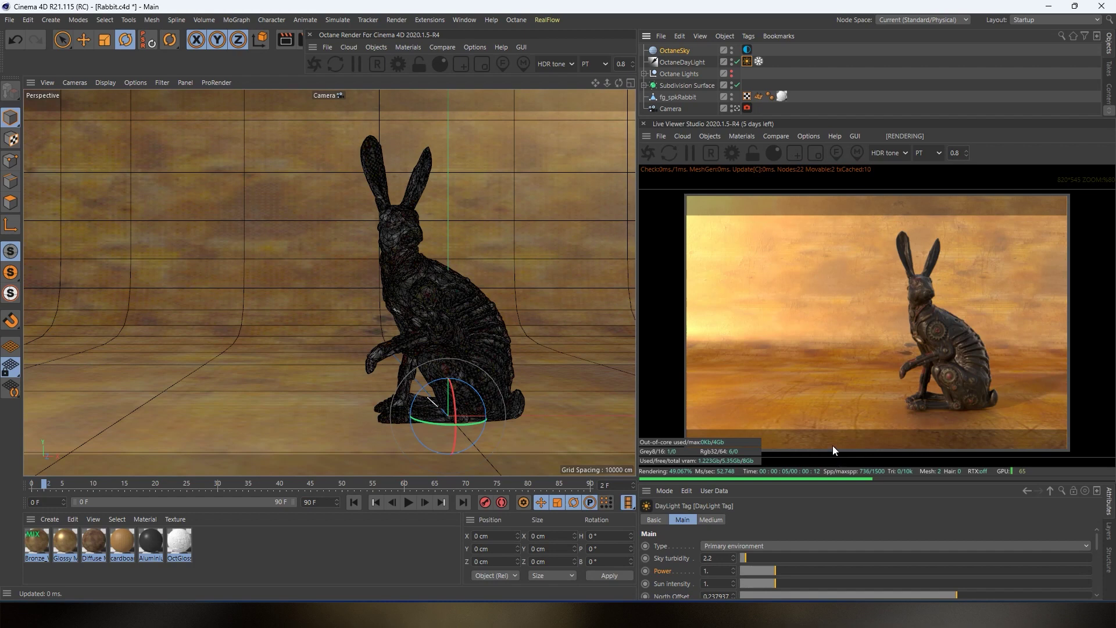
# Delete the OctaneDayLight and add an Octane planetary light in its place
pyautogui.click(681, 64)
pyautogui.moveTo(455, 433); pyautogui.dragTo(442, 409)
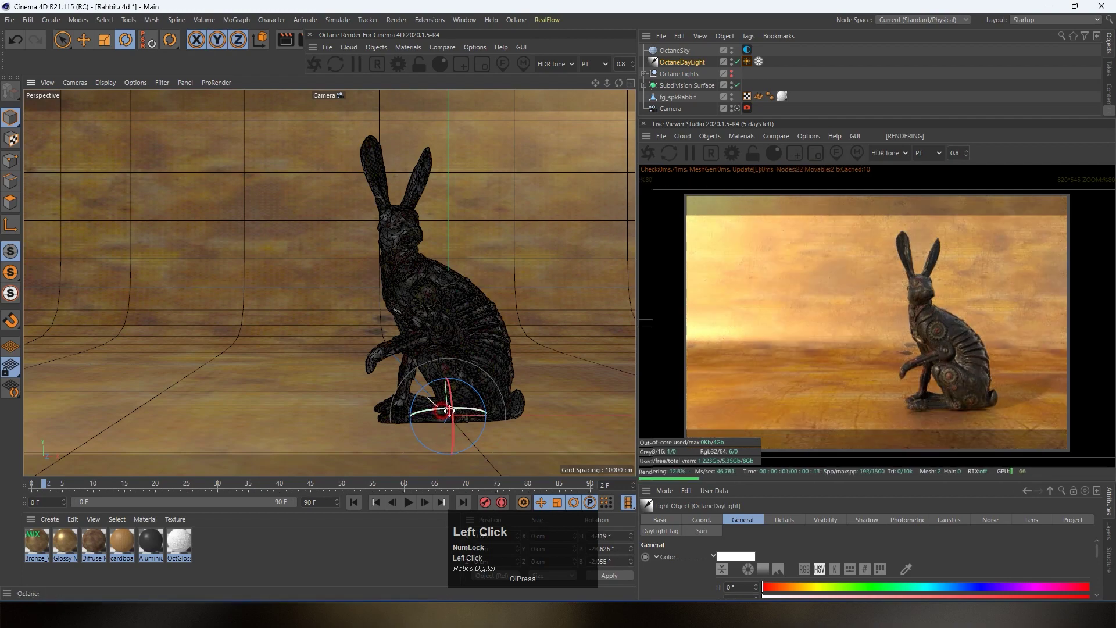
pyautogui.press('Delete')
pyautogui.click(717, 136)
pyautogui.moveTo(741, 192)
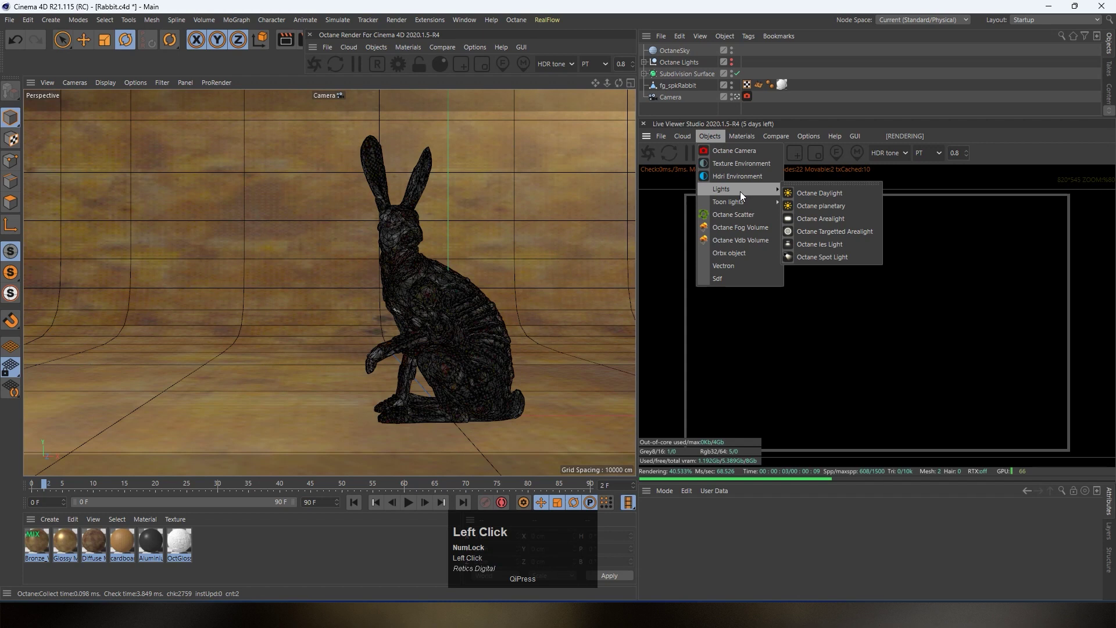
pyautogui.click(819, 207)
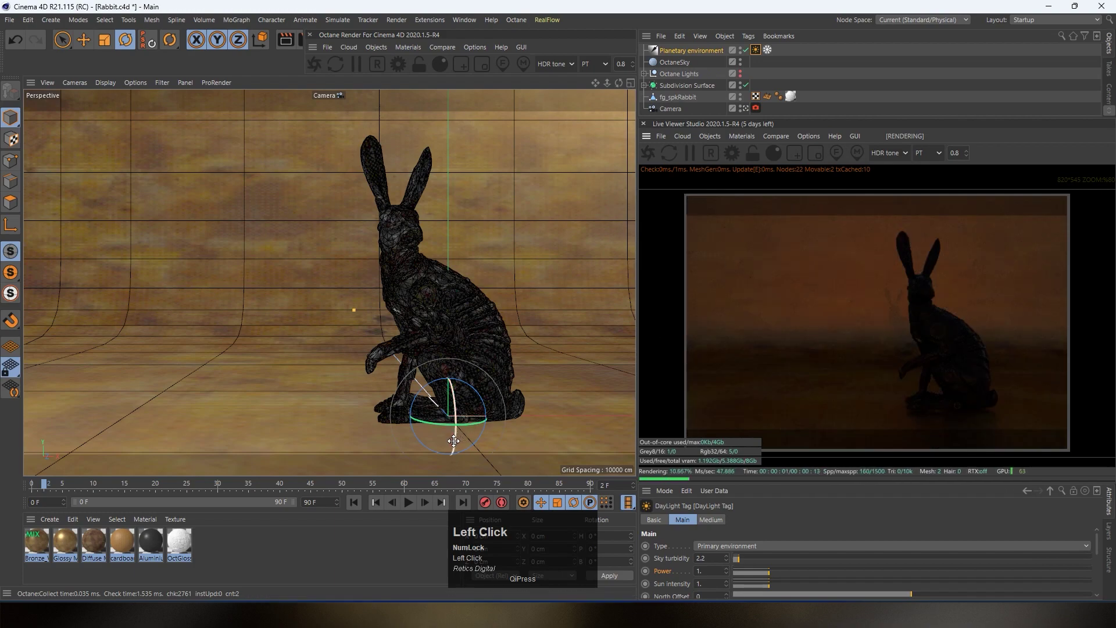
# Tilt the planetary light to a pitch of about -19.6° and check the backdrop against its sky from outside the camera
pyautogui.moveTo(457, 441); pyautogui.dragTo(456, 417)
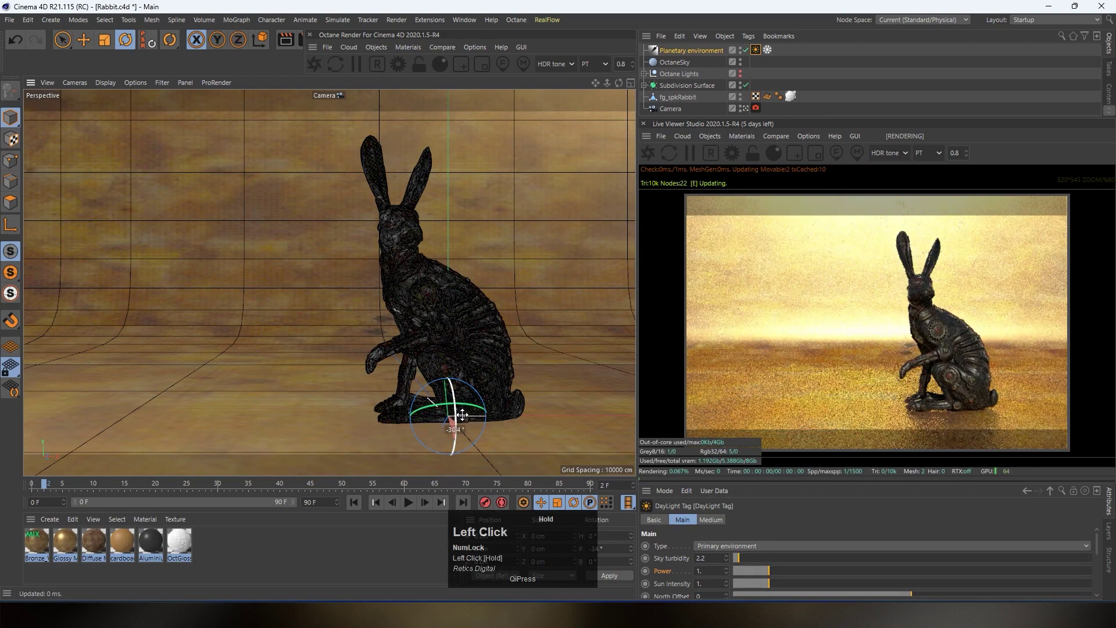
pyautogui.click(745, 108)
pyautogui.scroll(-5, 455, 274)
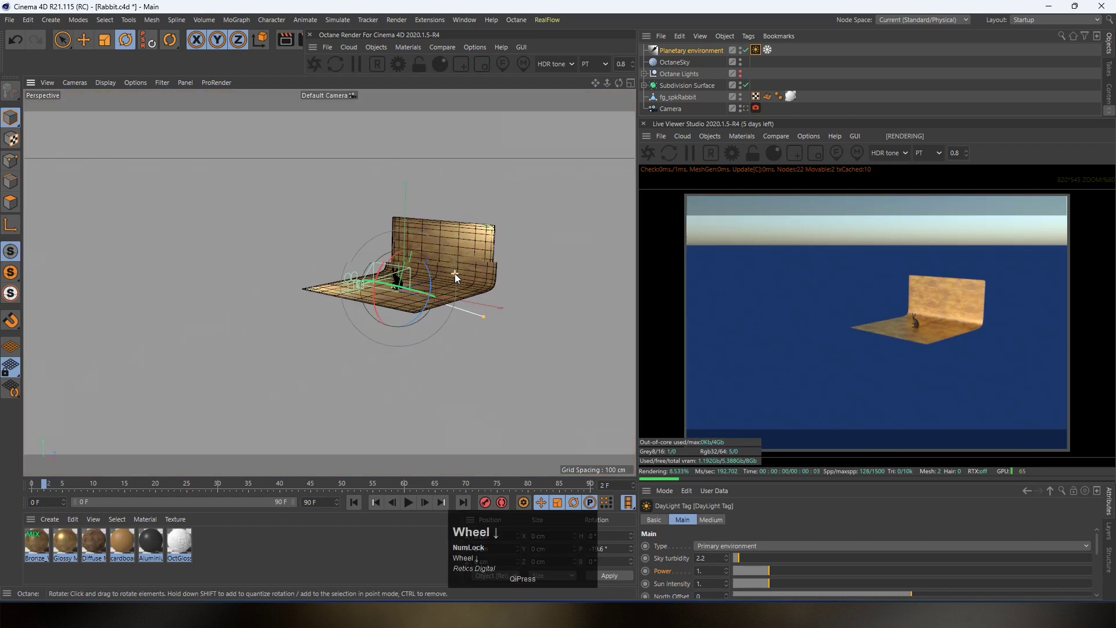
pyautogui.press('3')
pyautogui.moveTo(446, 285); pyautogui.dragTo(608, 322)
pyautogui.click(745, 109)
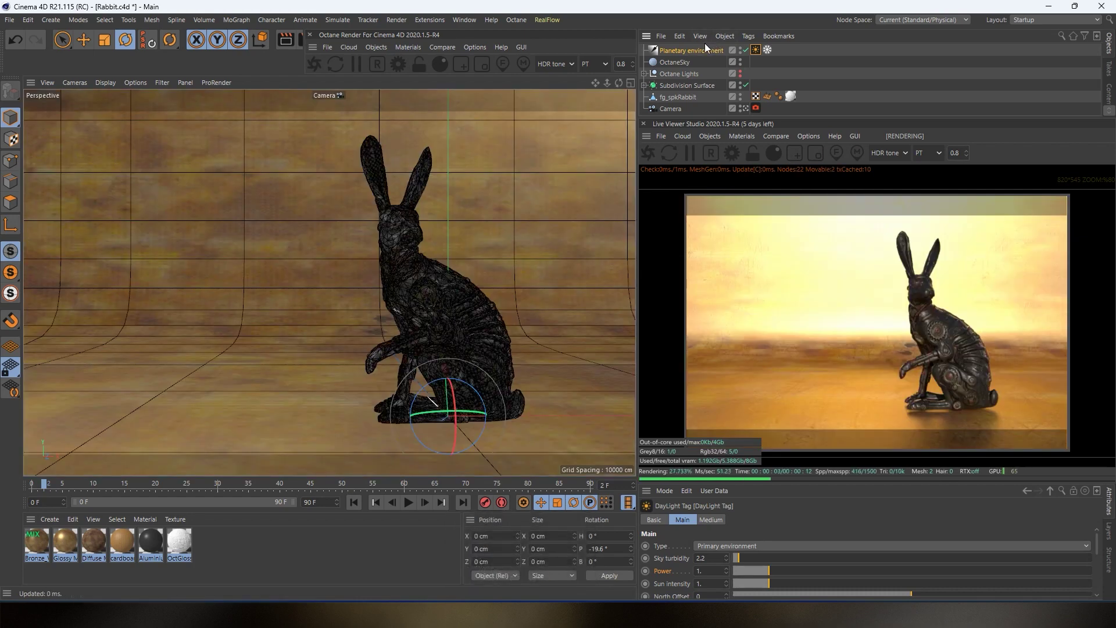
# Review the planetary light's DayLight Tag, then replace the light with an Octane Arealight
pyautogui.moveTo(780, 46); pyautogui.dragTo(695, 50)
pyautogui.click(755, 50)
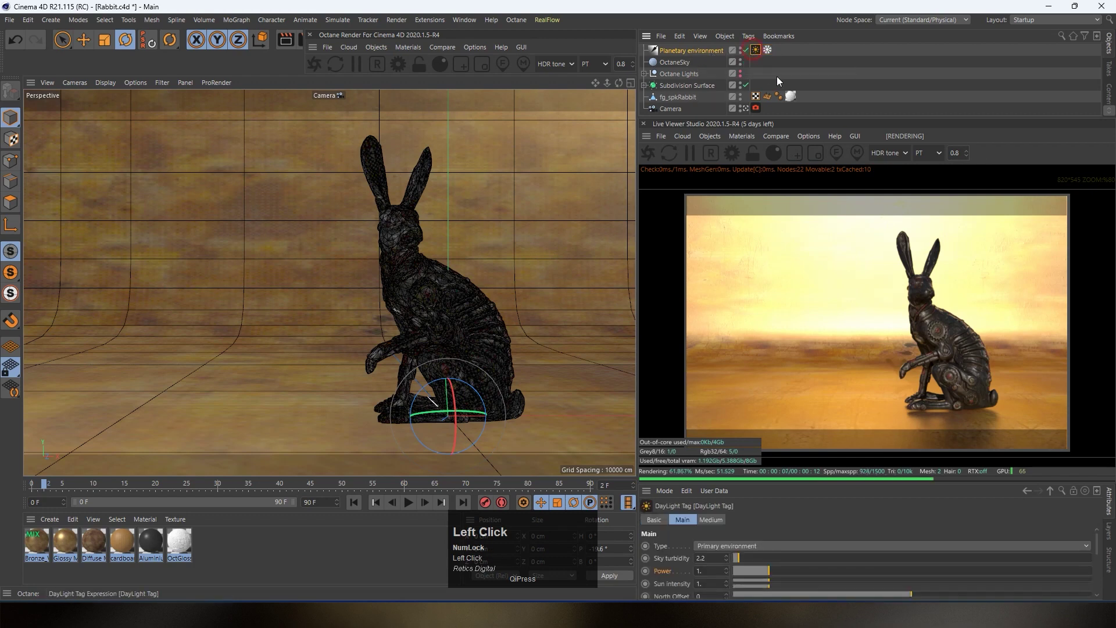
pyautogui.moveTo(828, 483); pyautogui.dragTo(792, 445)
pyautogui.click(688, 51)
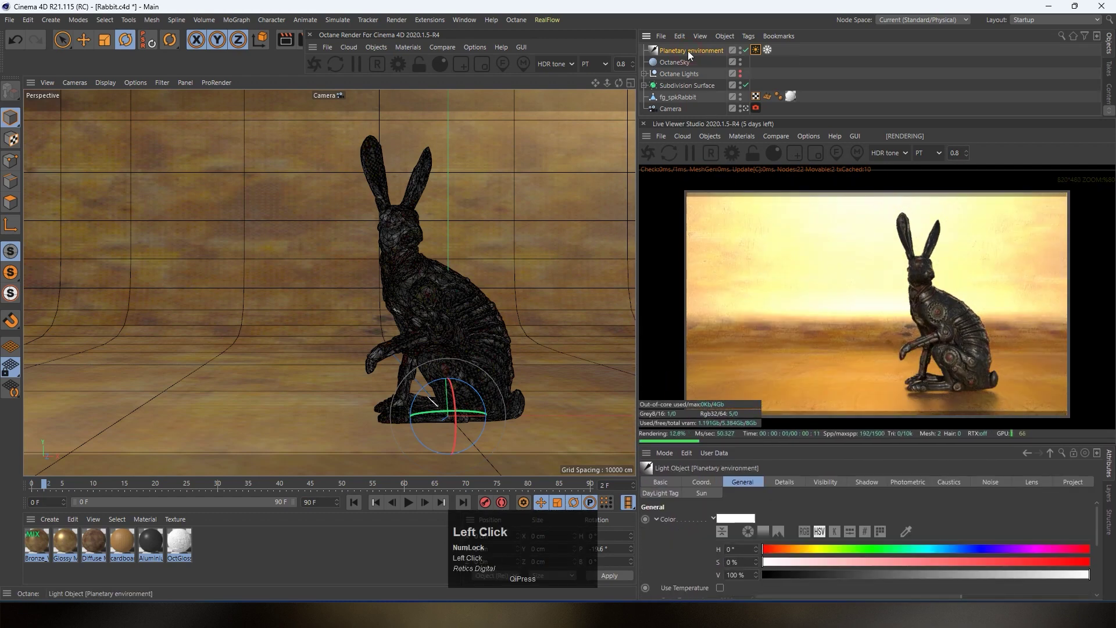
pyautogui.press('Delete')
pyautogui.click(710, 136)
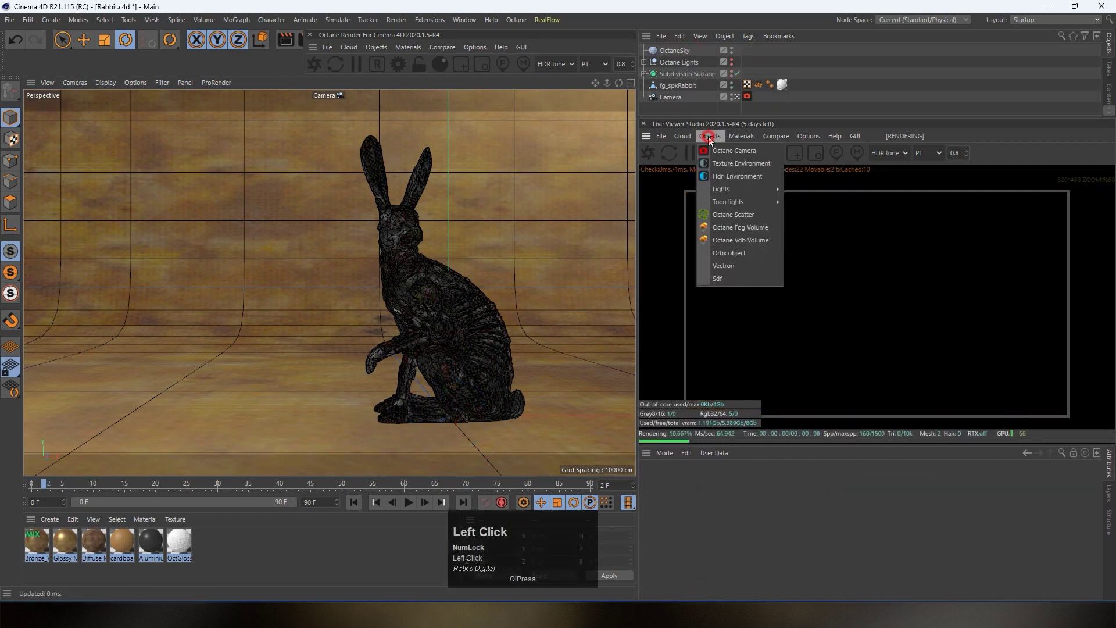
pyautogui.moveTo(726, 187)
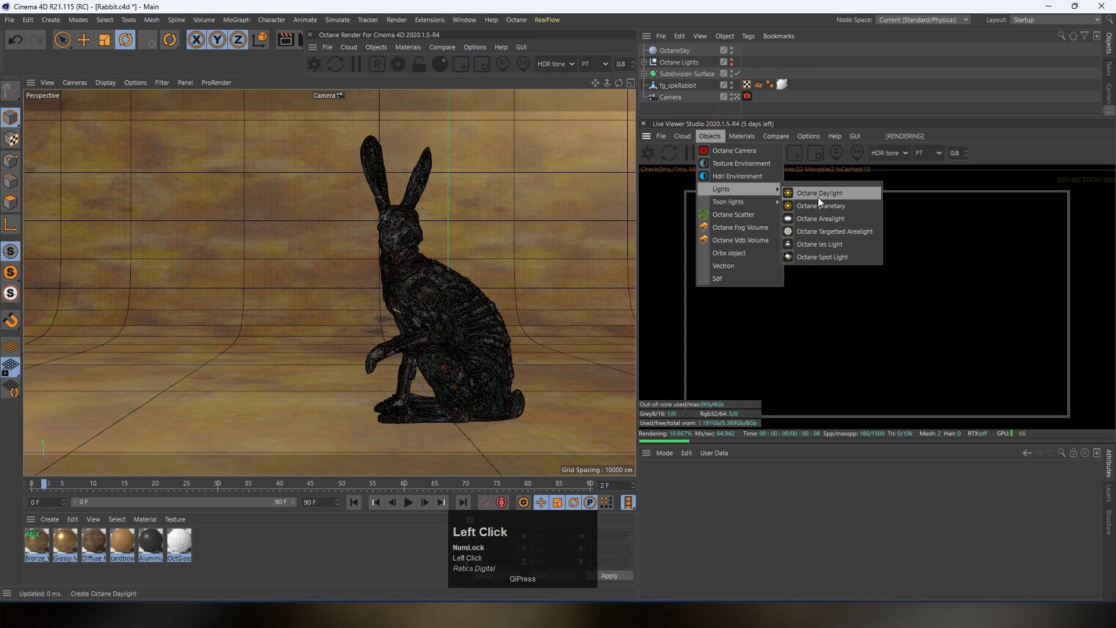
pyautogui.click(815, 219)
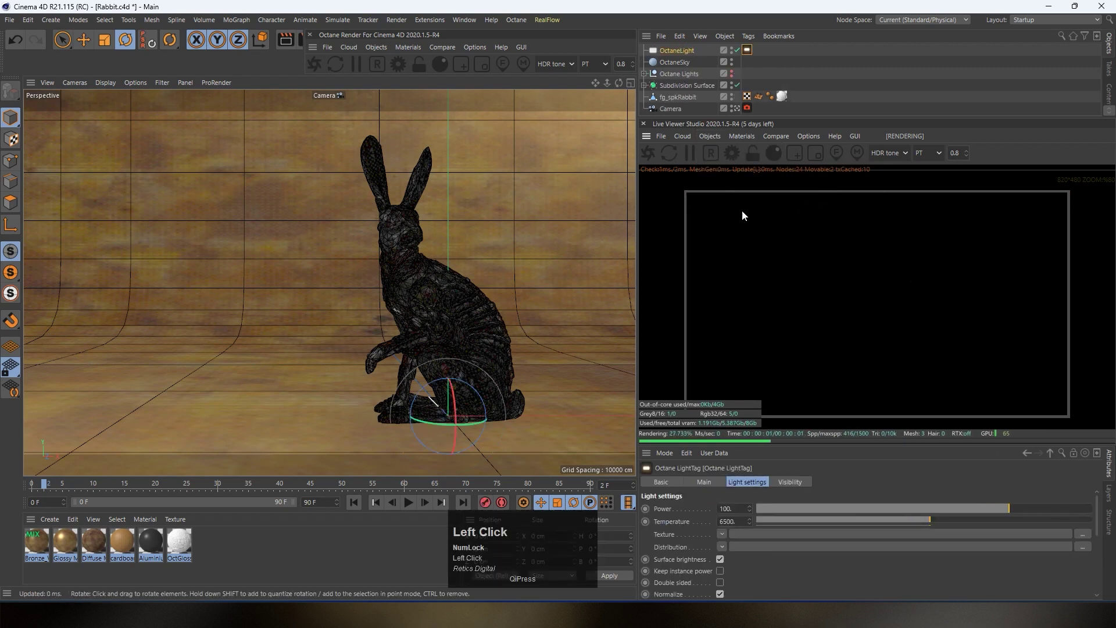
# Leave the camera view, frame the area light in front of the backdrop and show all of its light tag settings
pyautogui.click(735, 108)
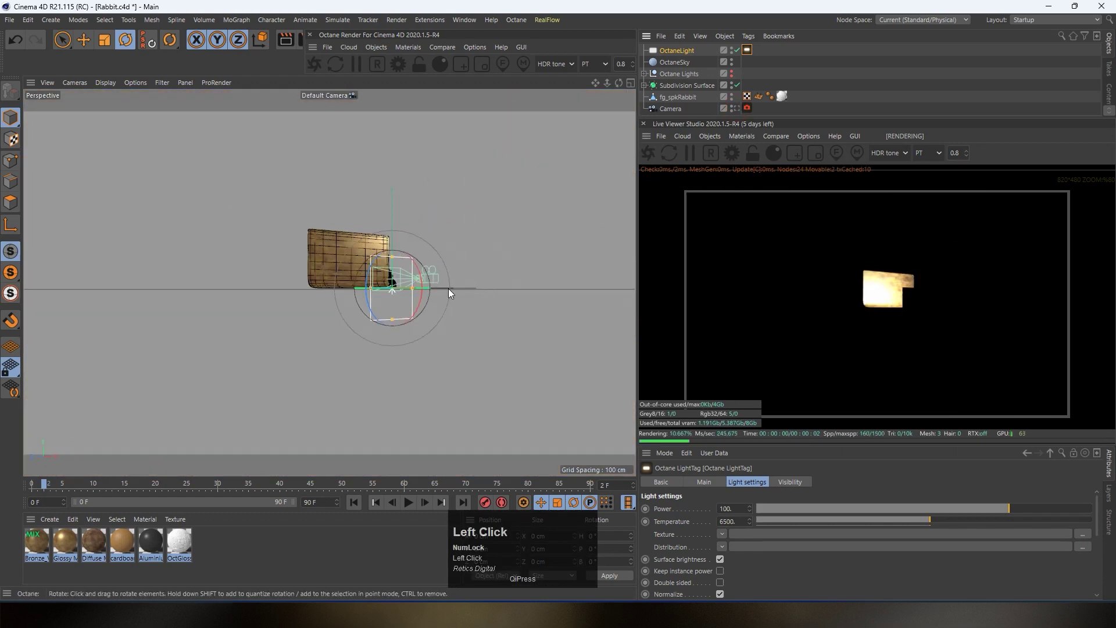
pyautogui.scroll(-2, 425, 284)
pyautogui.keyDown('alt'); pyautogui.moveTo(400, 279); pyautogui.dragTo(308, 281); pyautogui.keyUp('alt')
pyautogui.scroll(3, 416, 255)
pyautogui.scroll(3, 407, 267)
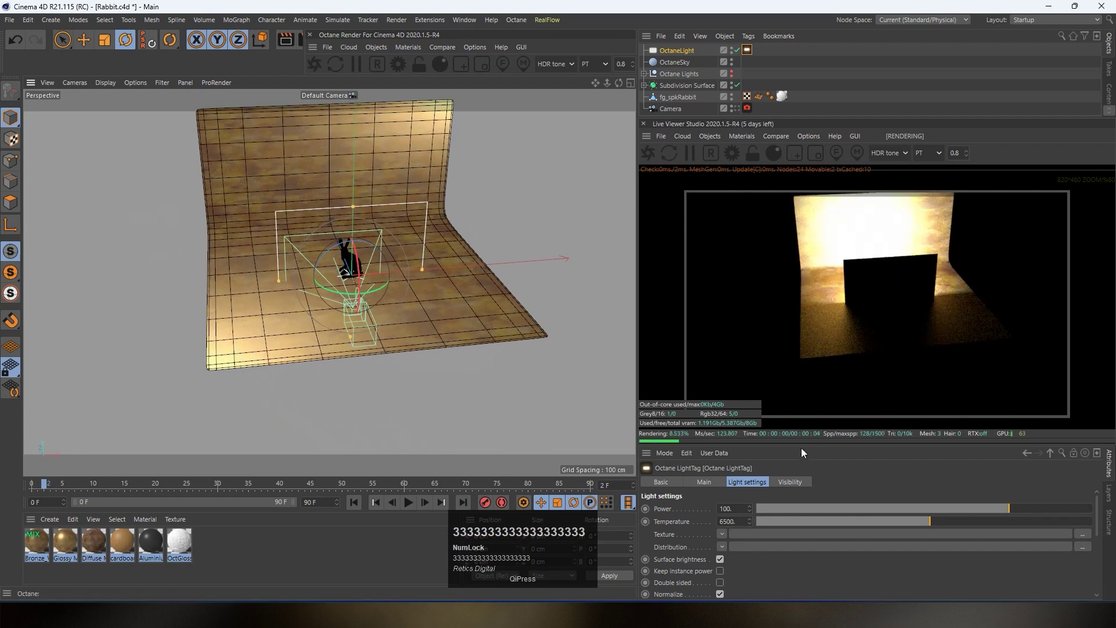
pyautogui.moveTo(799, 445); pyautogui.dragTo(799, 287)
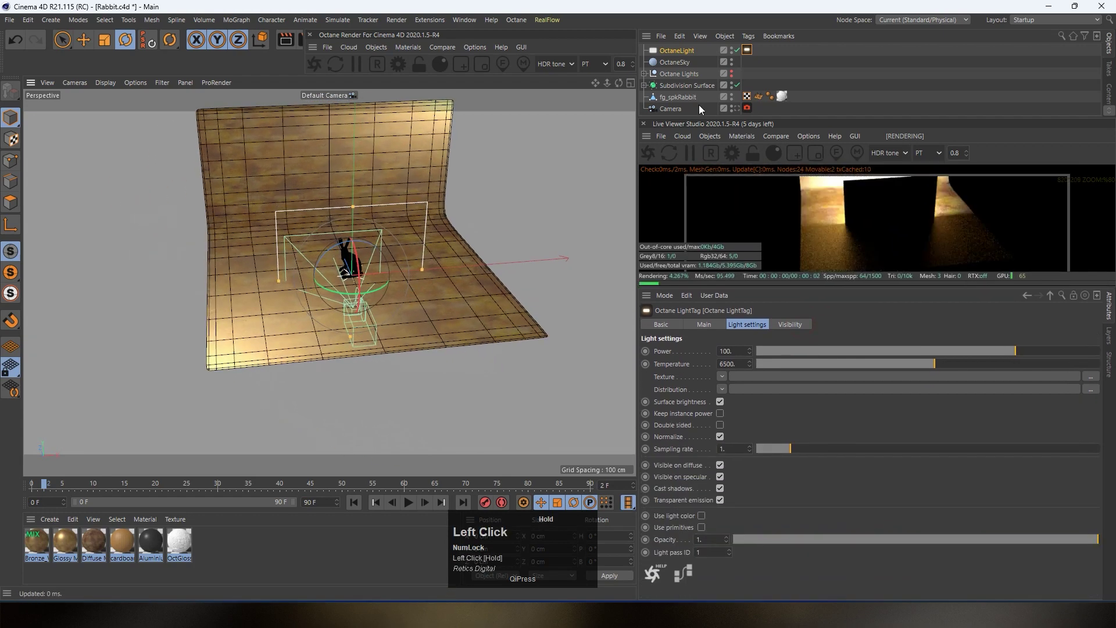
# Scale the area light down to about 44.8 cm by 44.8 cm, checking its size in the light's details
pyautogui.click(679, 52)
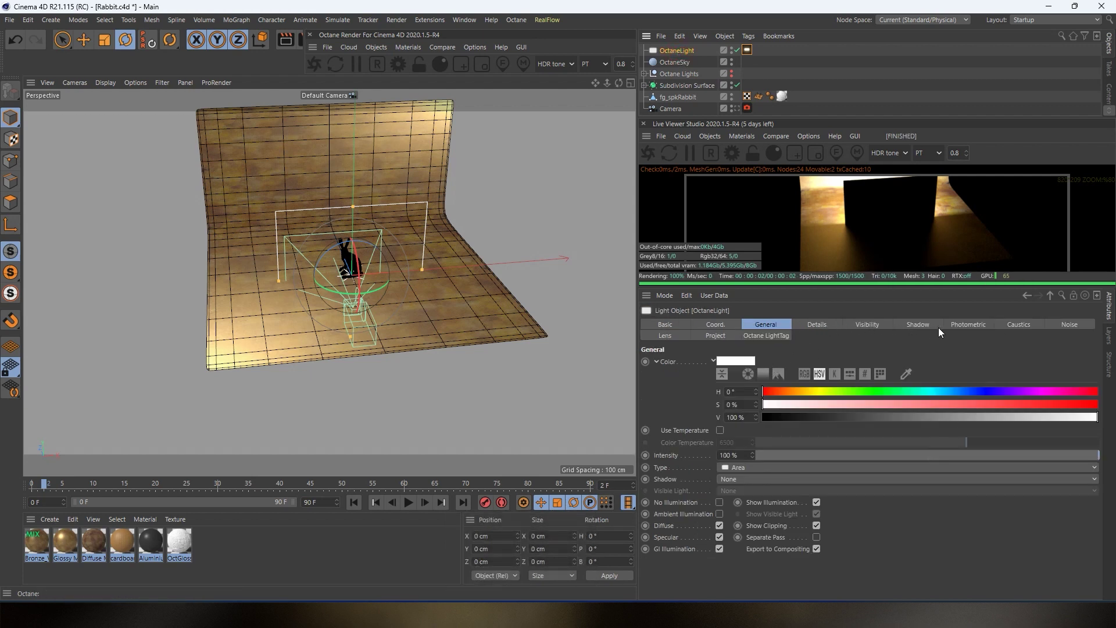
pyautogui.click(816, 326)
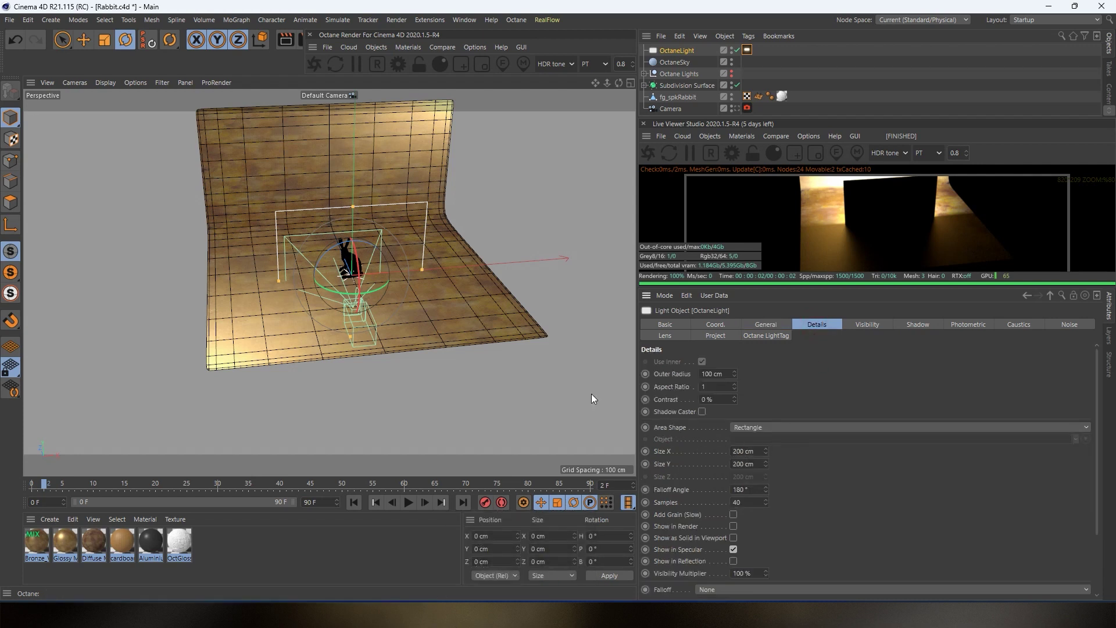
pyautogui.click(104, 44)
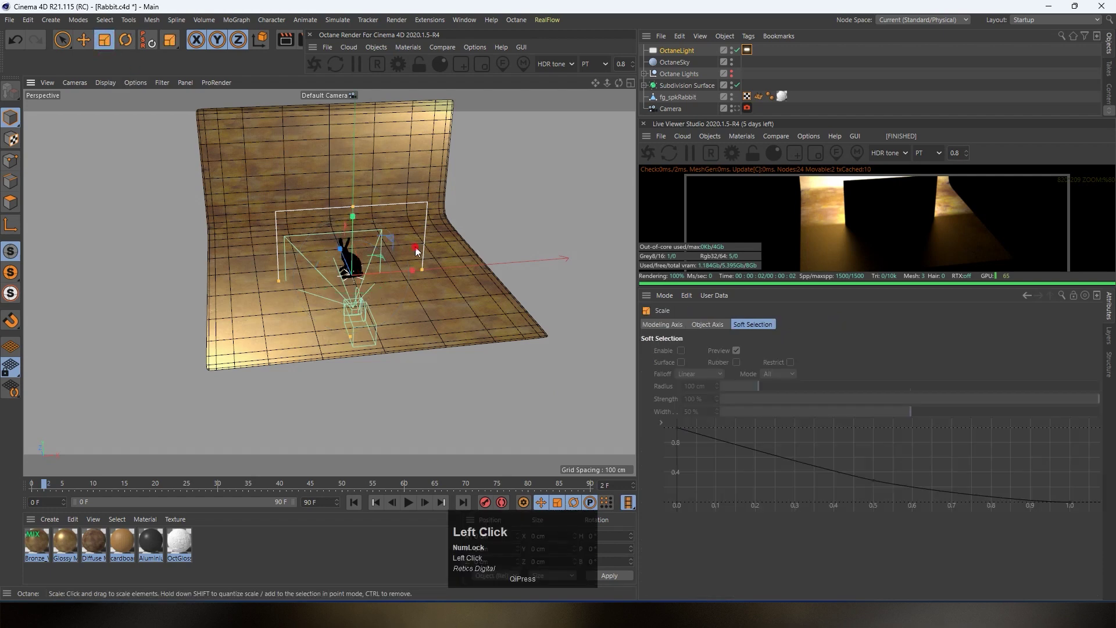
pyautogui.moveTo(415, 247); pyautogui.dragTo(328, 284)
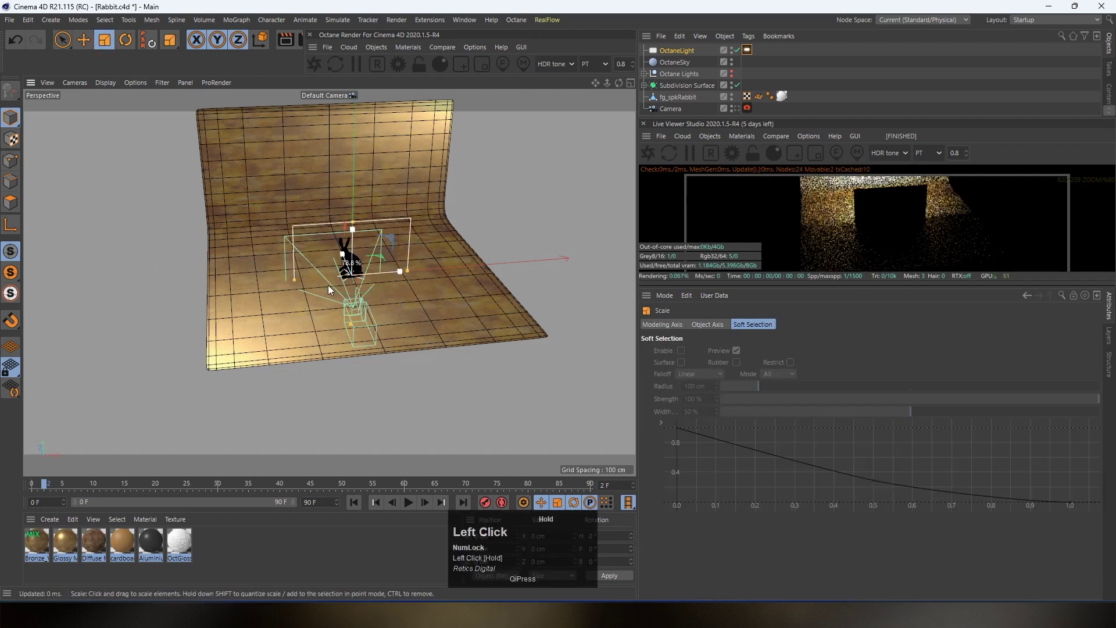
pyautogui.click(676, 51)
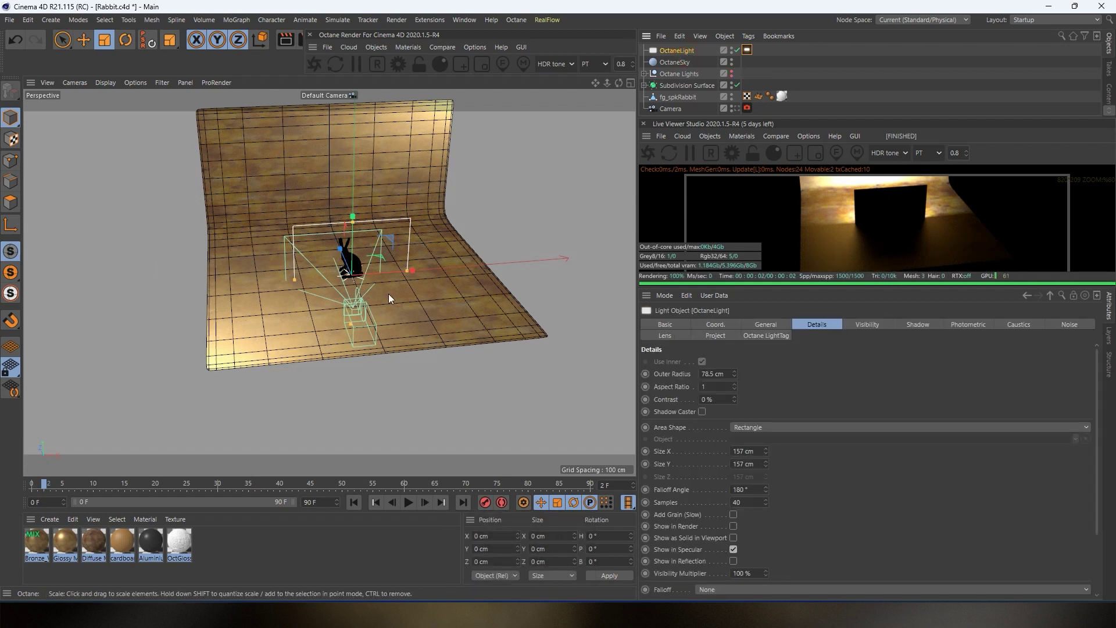
pyautogui.moveTo(388, 297); pyautogui.dragTo(302, 311)
# Enlarge the render preview and open the area light's Octane LightTag settings
pyautogui.click(754, 336)
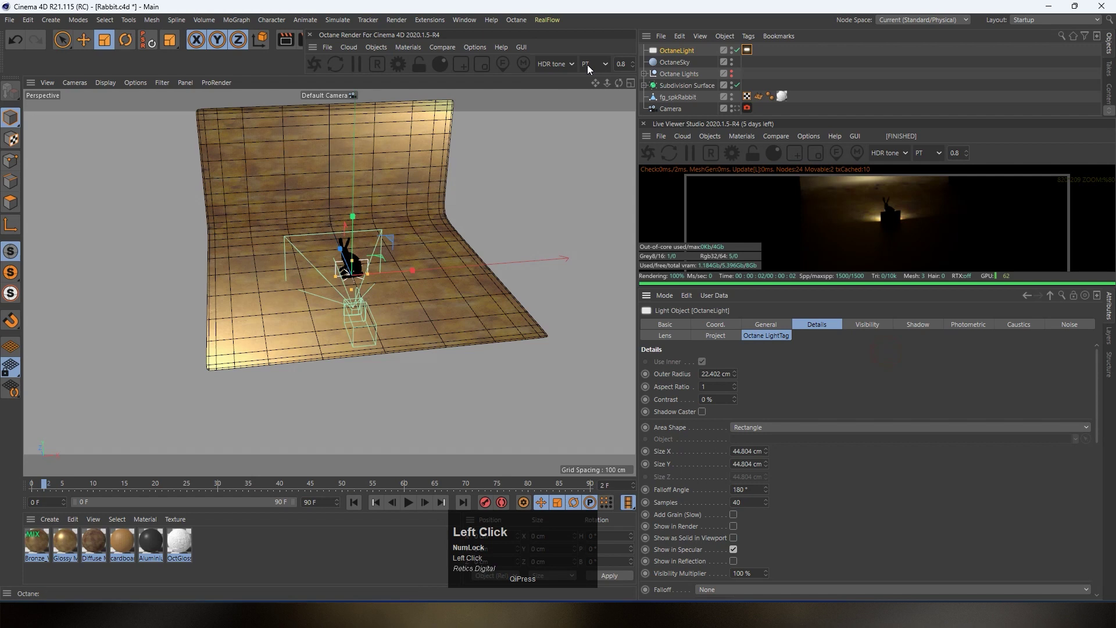
pyautogui.click(314, 65)
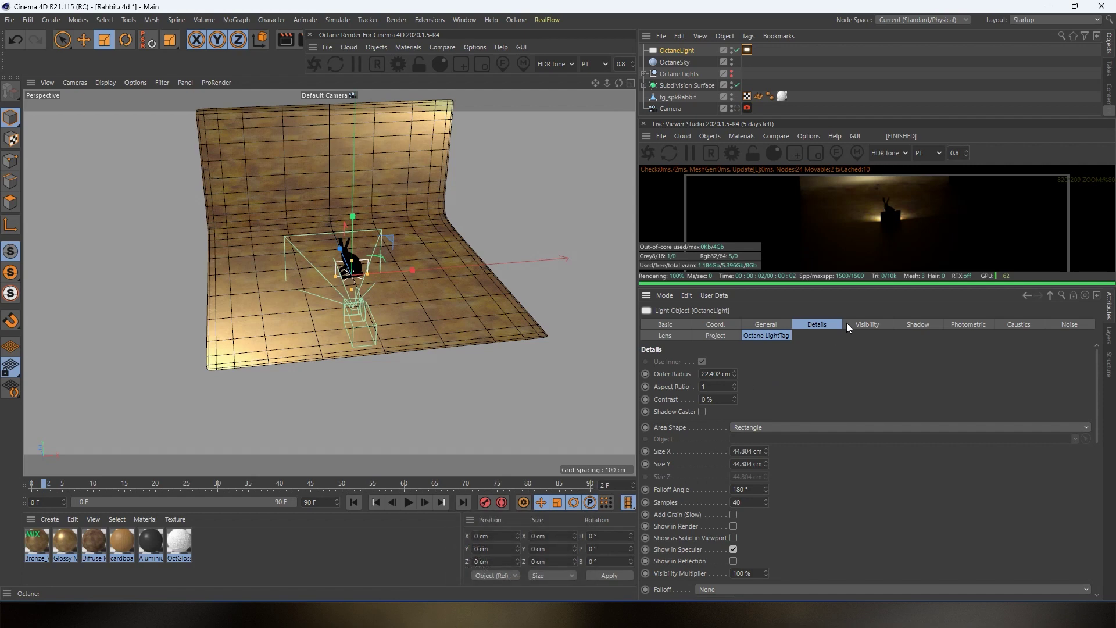
pyautogui.moveTo(856, 285); pyautogui.dragTo(849, 410)
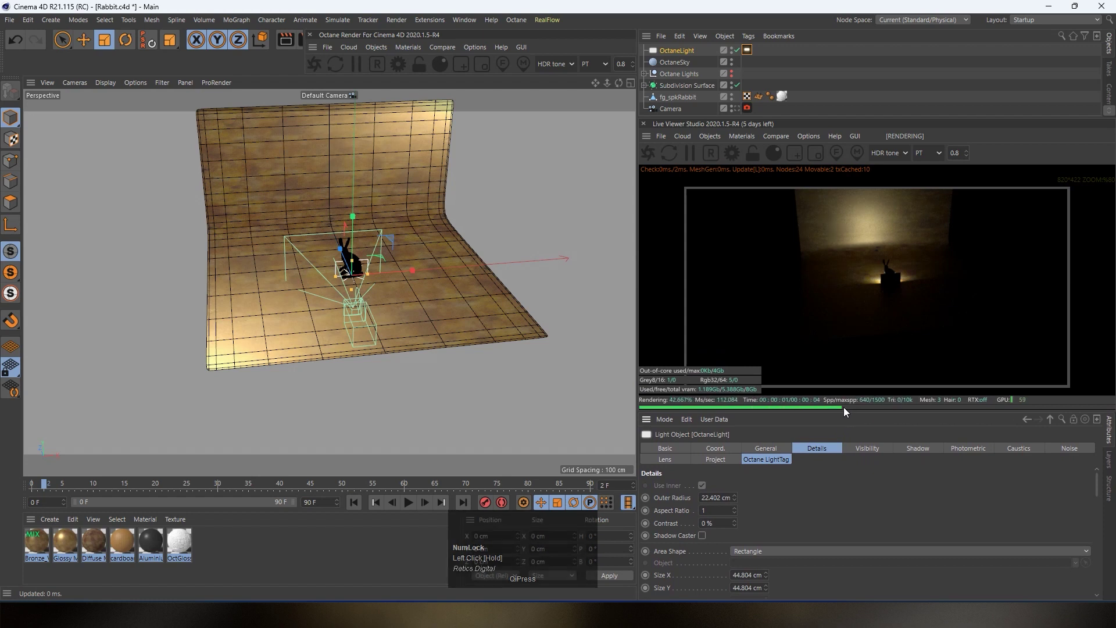
pyautogui.click(747, 50)
pyautogui.moveTo(820, 412); pyautogui.dragTo(829, 371)
# Move the area light up about 94.5 cm so it sits above the rabbit
pyautogui.scroll(-5, 363, 287)
pyautogui.scroll(5, 361, 284)
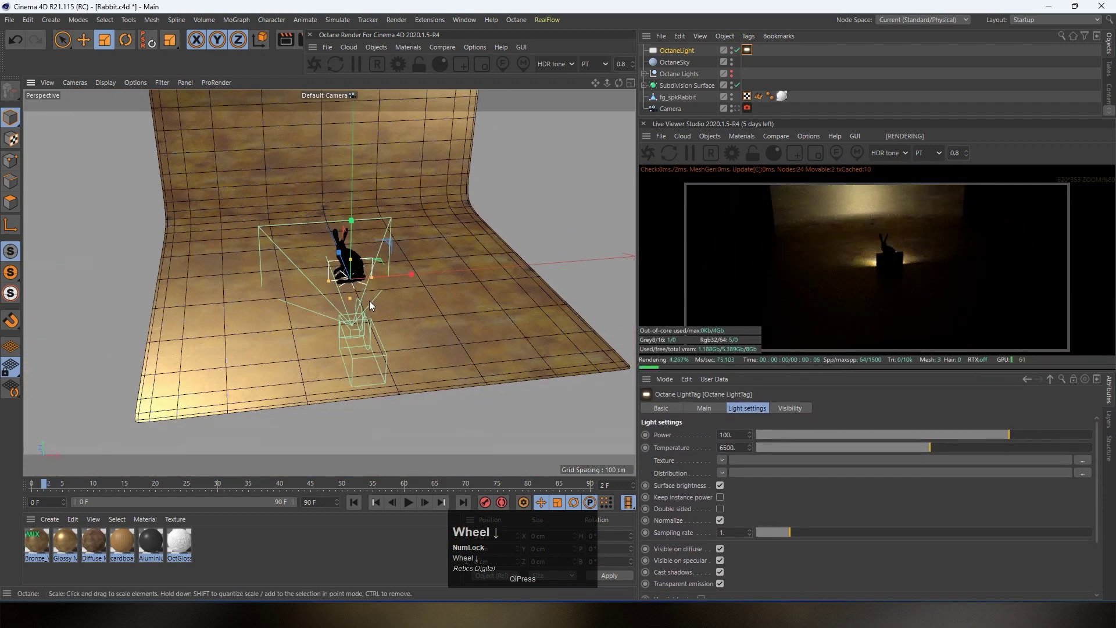
pyautogui.keyDown('alt'); pyautogui.moveTo(368, 301); pyautogui.dragTo(243, 275); pyautogui.keyUp('alt')
pyautogui.click(83, 40)
pyautogui.moveTo(383, 226); pyautogui.dragTo(378, 152)
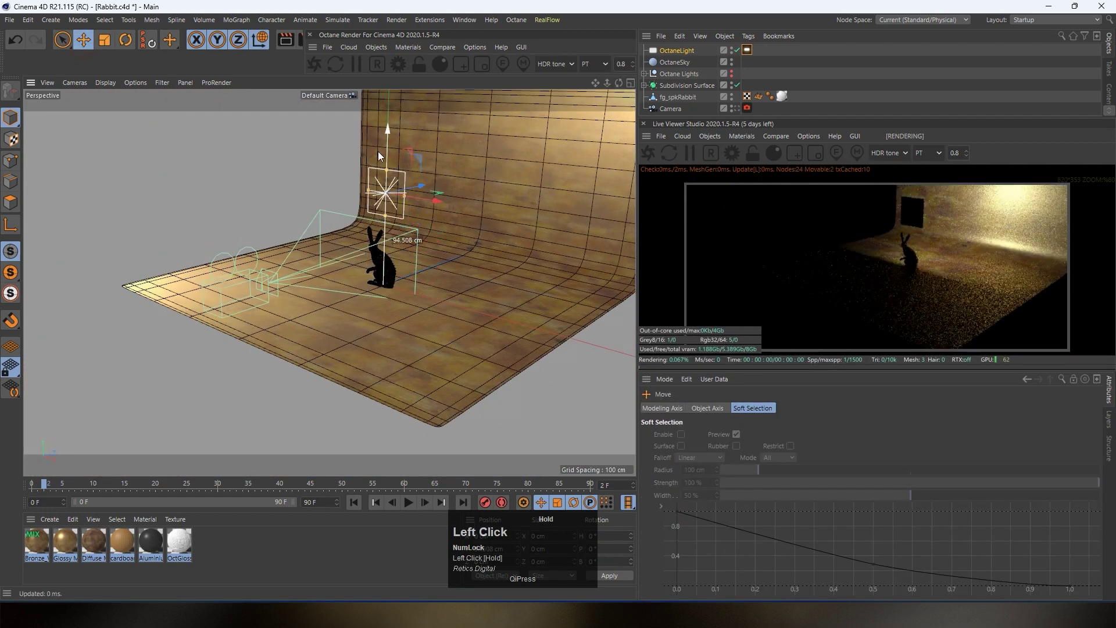
# Rotate the area light to a pitch of -90° so it points down at the rabbit, and return to the camera view
pyautogui.click(126, 42)
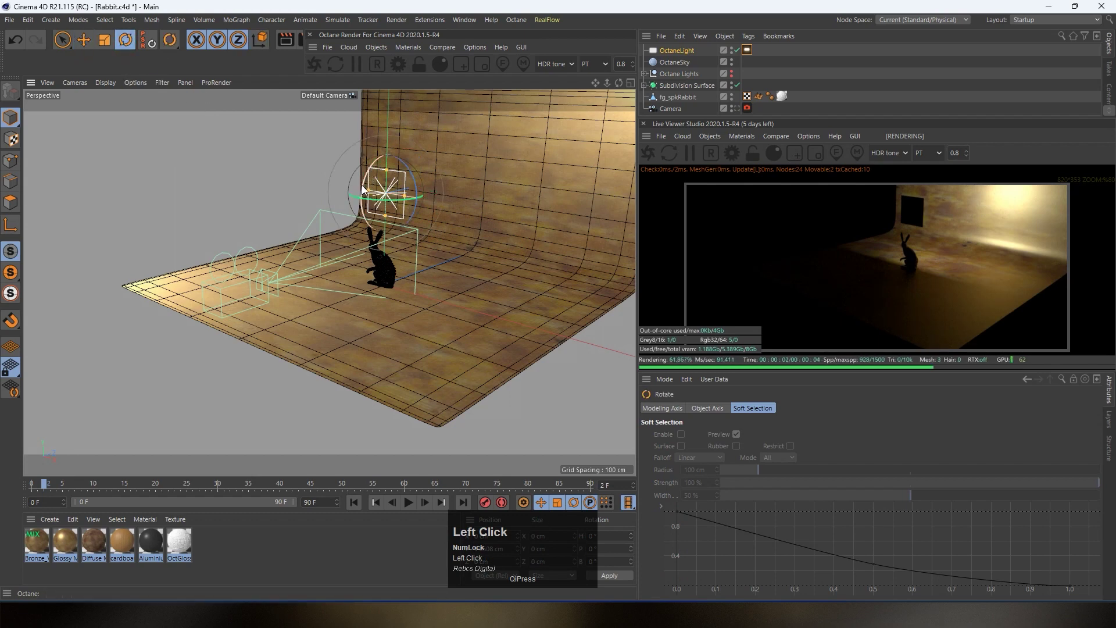
pyautogui.moveTo(361, 180); pyautogui.dragTo(372, 150)
pyautogui.click(737, 109)
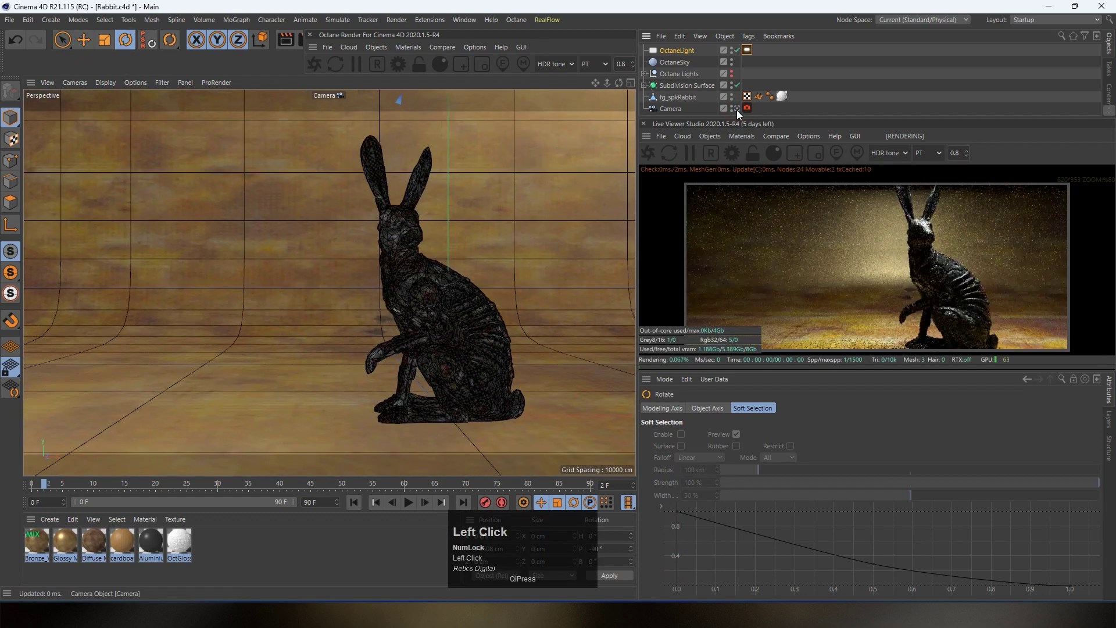
# Adjust the render preview's height and lower the area light's power to about 54.73
pyautogui.moveTo(813, 370); pyautogui.dragTo(802, 475)
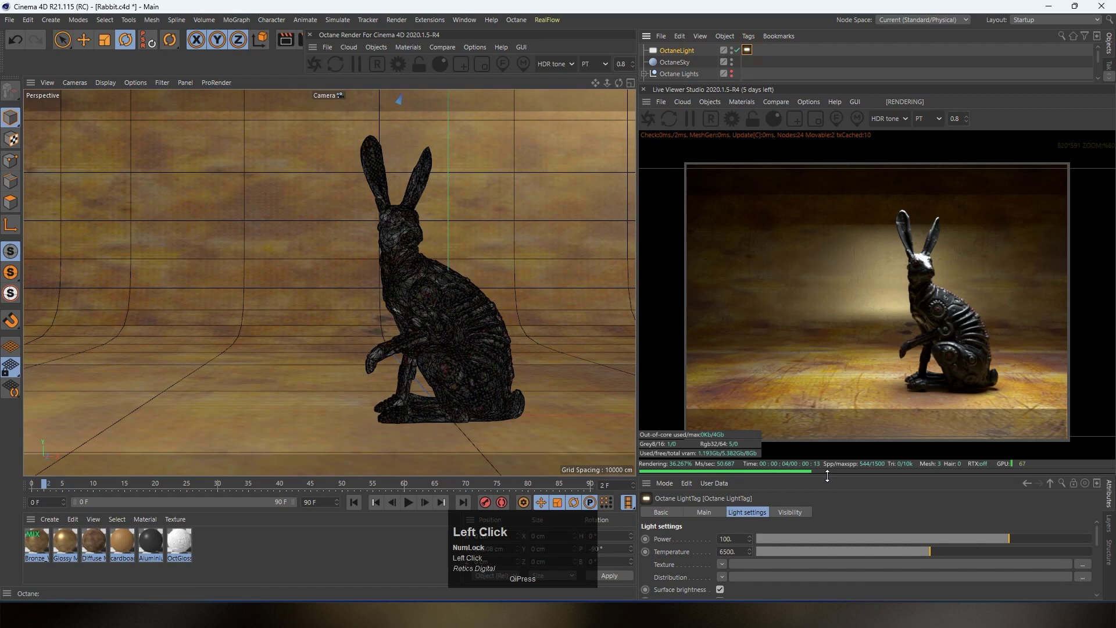
pyautogui.moveTo(827, 476); pyautogui.dragTo(773, 398)
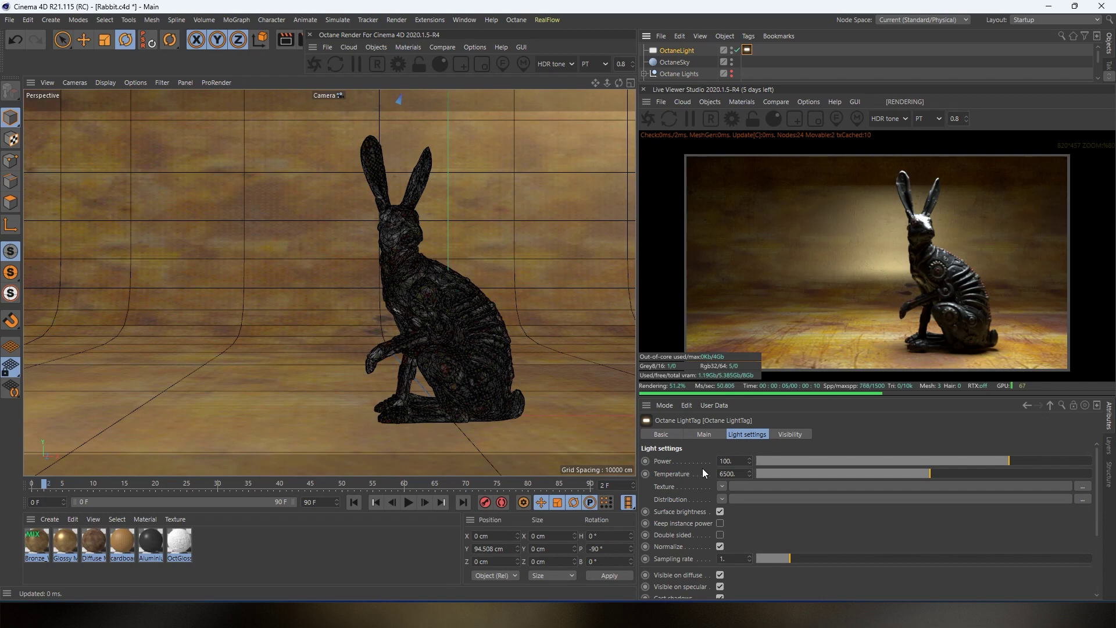
pyautogui.moveTo(995, 460)
pyautogui.mouseDown()
pyautogui.moveTo(943, 461)
pyautogui.moveTo(999, 462)
pyautogui.mouseUp()
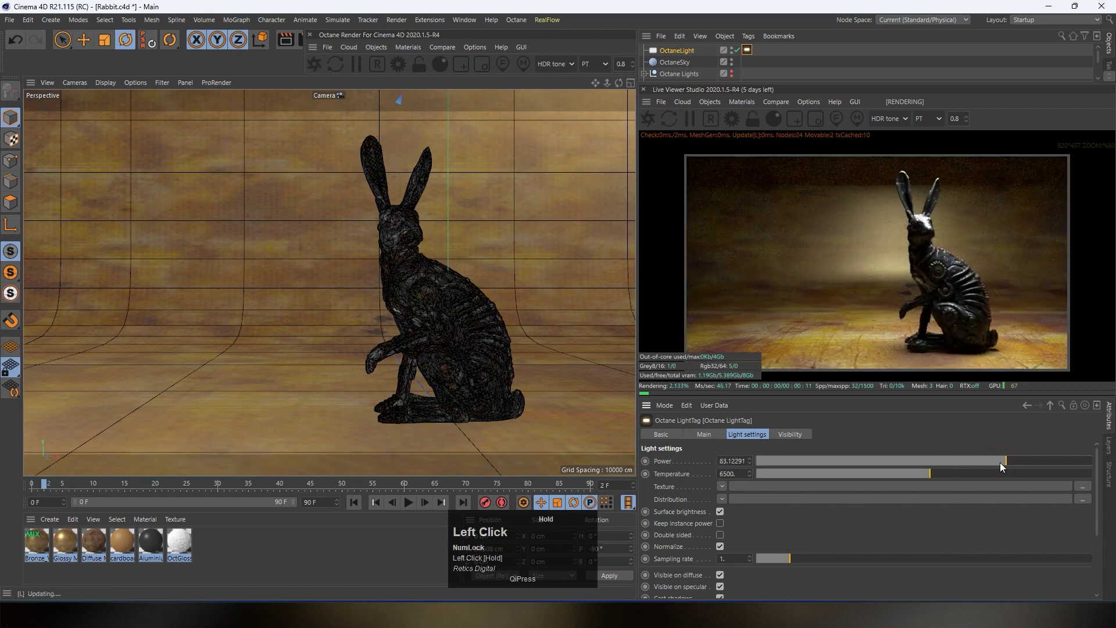
# Try a light temperature of about 5738 and set it back to 6500
pyautogui.click(928, 475)
pyautogui.moveTo(928, 476); pyautogui.dragTo(908, 487)
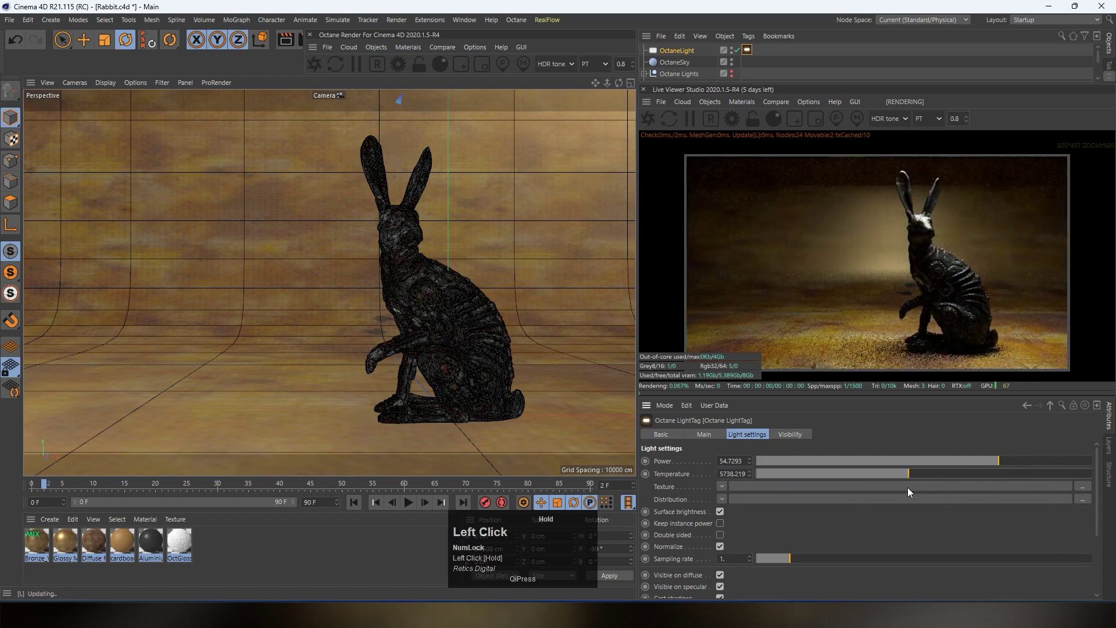
pyautogui.doubleClick(732, 474)
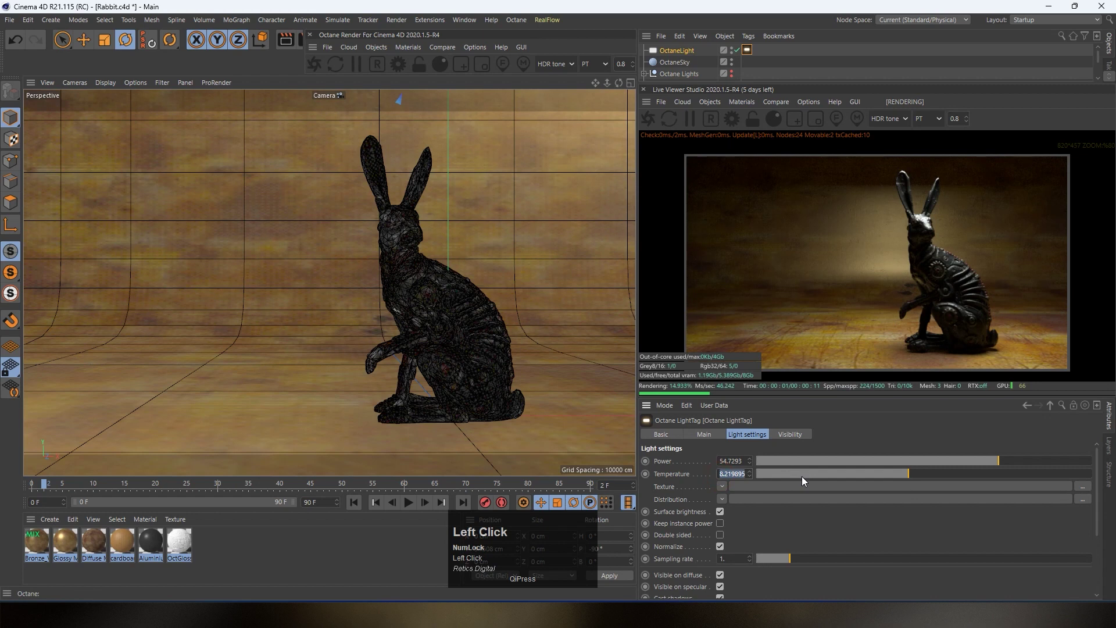
pyautogui.write('6500')
pyautogui.press('Return')
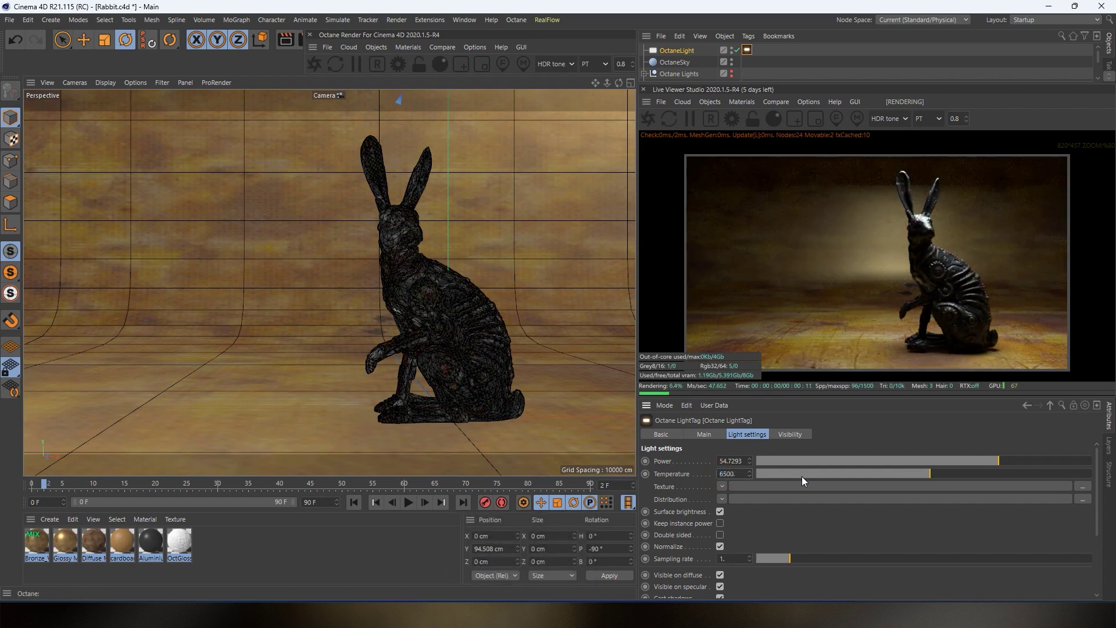
# Assign an Octane Noise shader to the area light's Texture
pyautogui.click(722, 486)
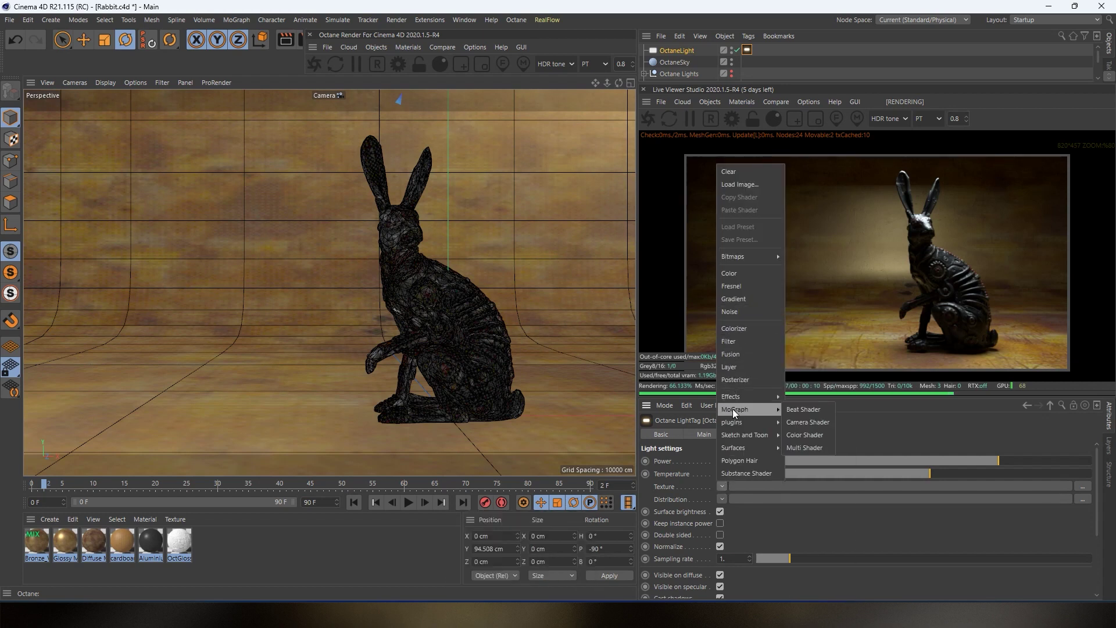
pyautogui.moveTo(737, 423)
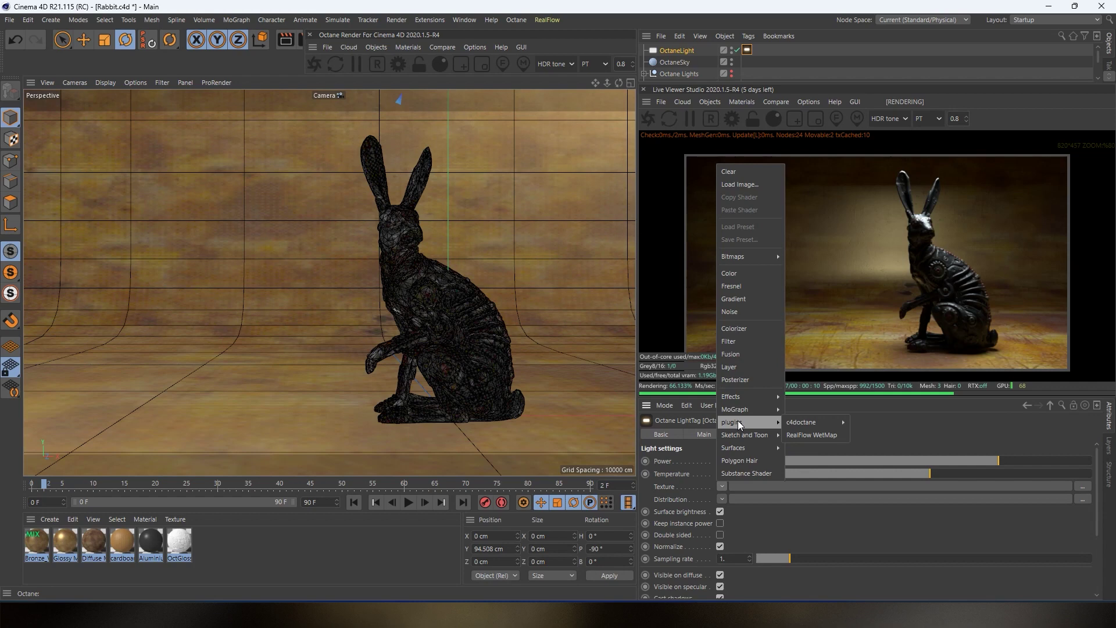
pyautogui.moveTo(805, 427)
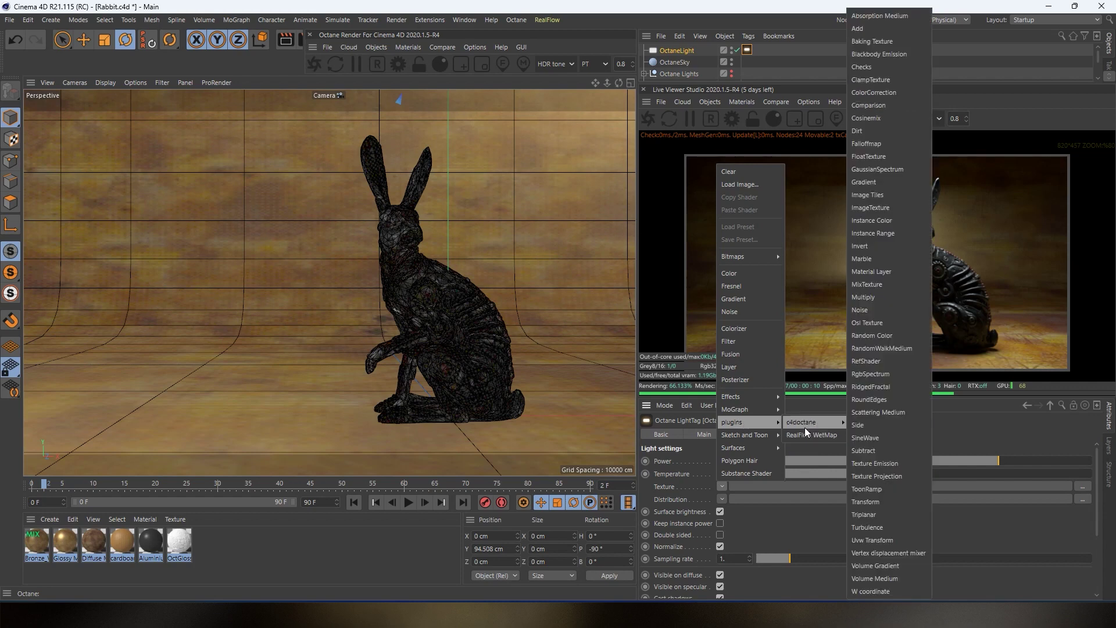
pyautogui.click(870, 308)
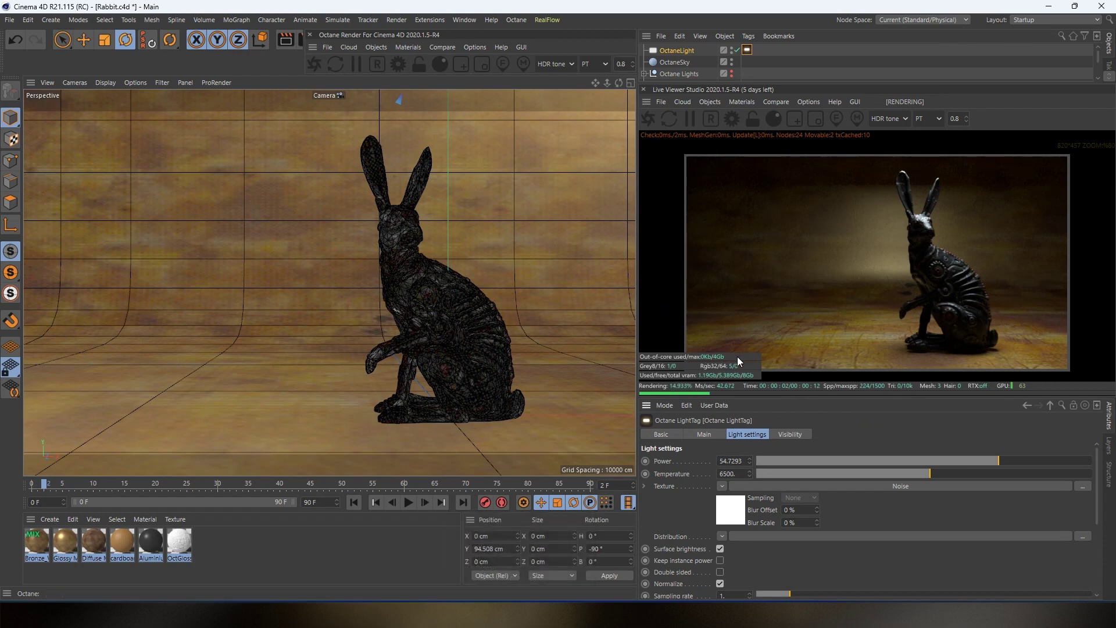
# Leave the camera view to look at the area light up close, and reopen its Octane LightTag settings
pyautogui.moveTo(724, 82); pyautogui.dragTo(732, 184)
pyautogui.click(736, 108)
pyautogui.scroll(5, 411, 205)
pyautogui.scroll(3, 410, 204)
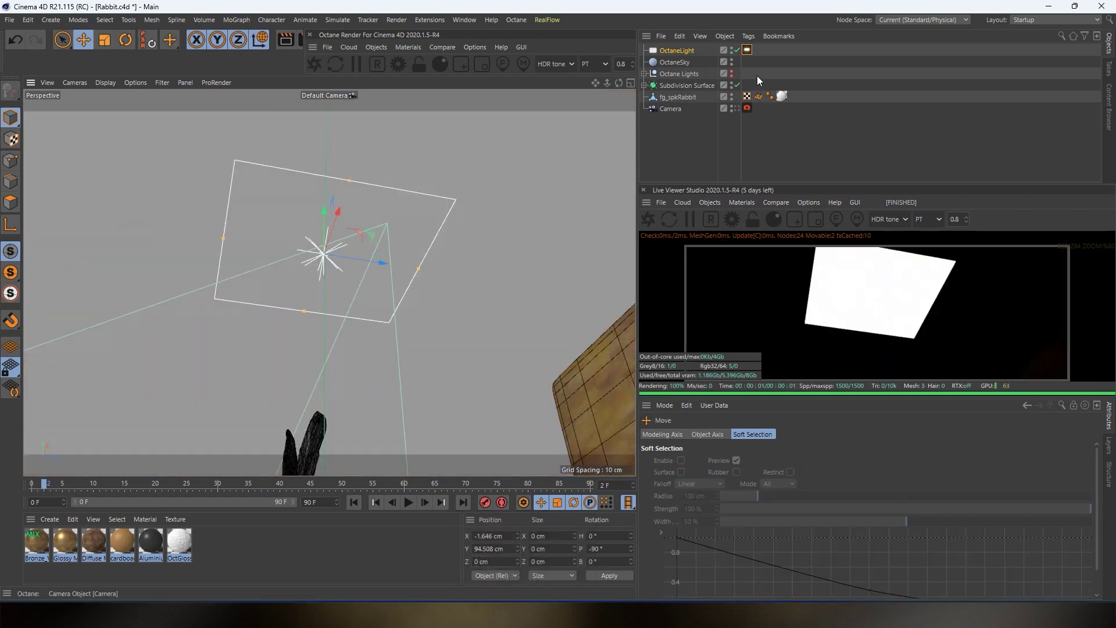
pyautogui.click(746, 50)
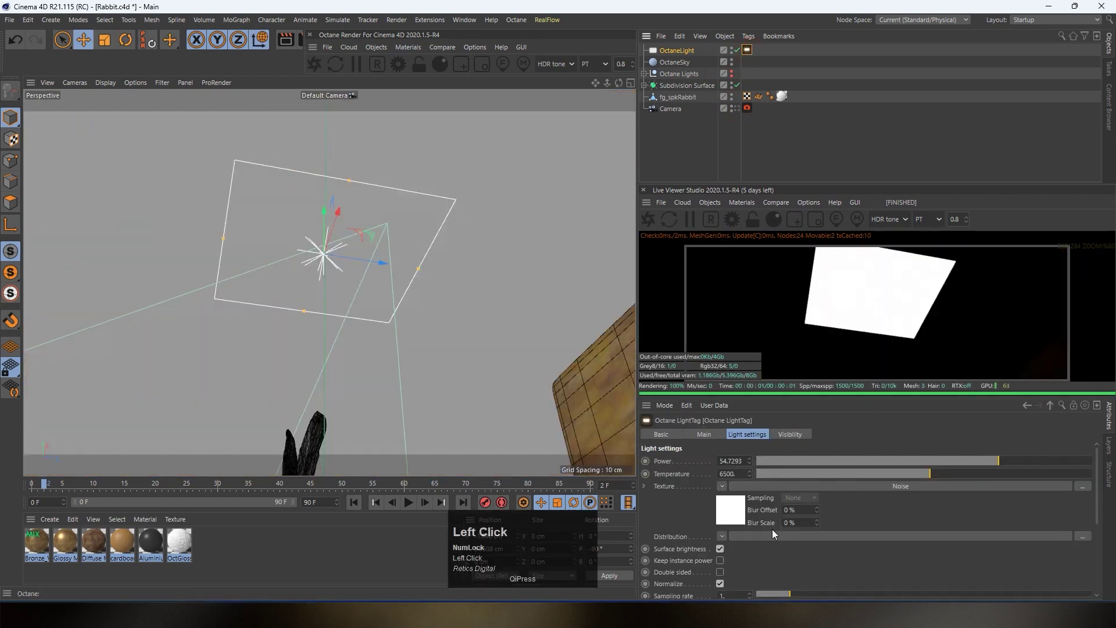
# Open the light texture's Noise shader and raise its contrast to about 150.48 and its gamma to about 2.01
pyautogui.click(859, 488)
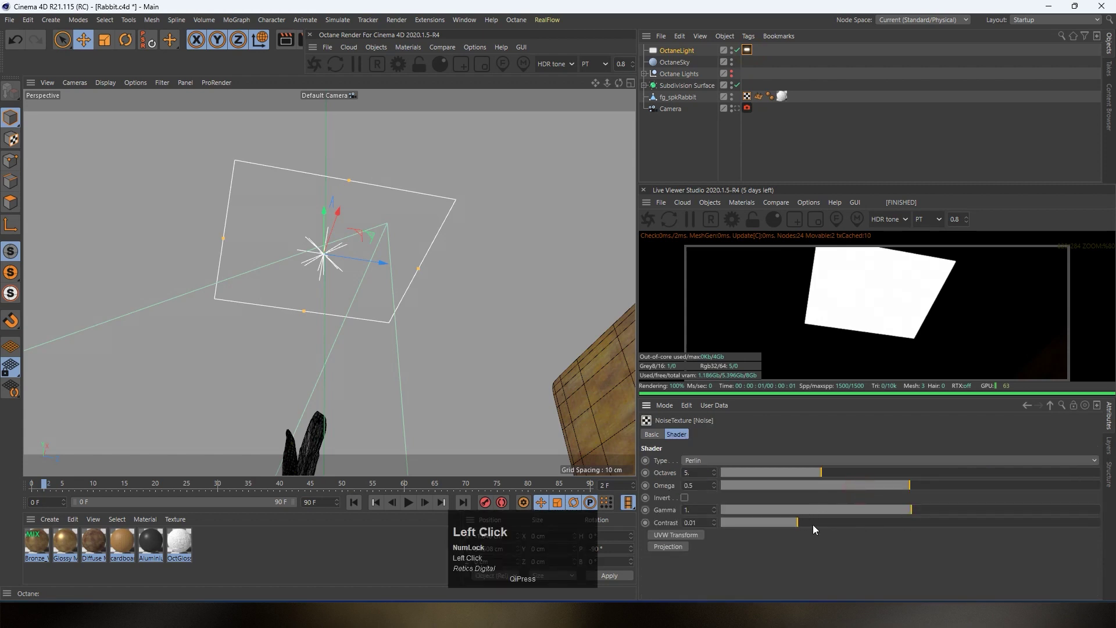
pyautogui.moveTo(798, 523); pyautogui.dragTo(1115, 535)
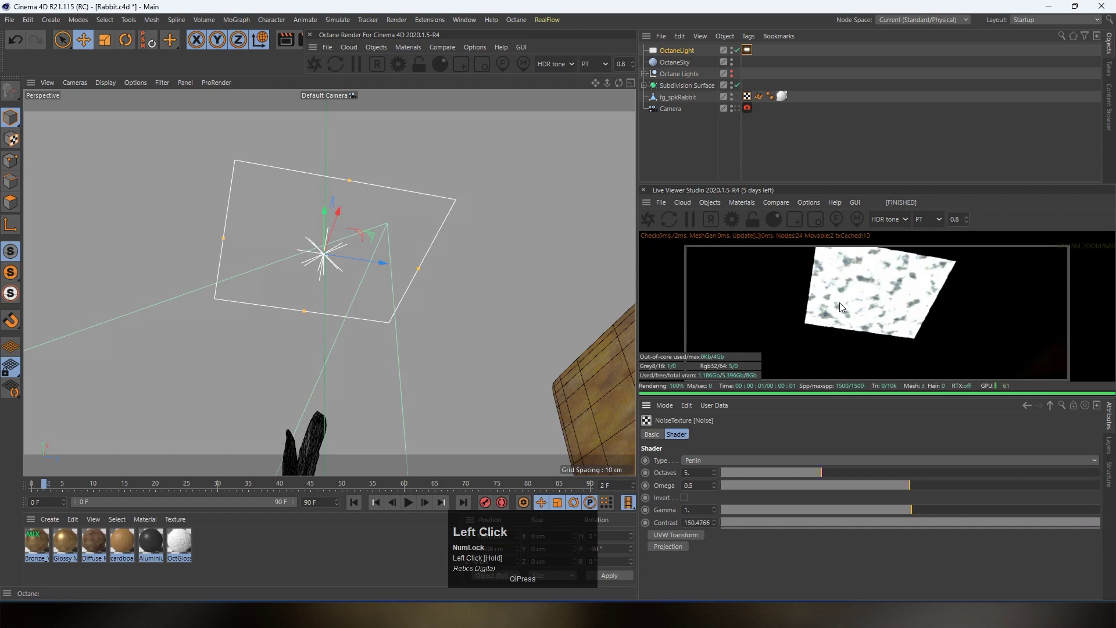
pyautogui.moveTo(887, 505); pyautogui.dragTo(939, 508)
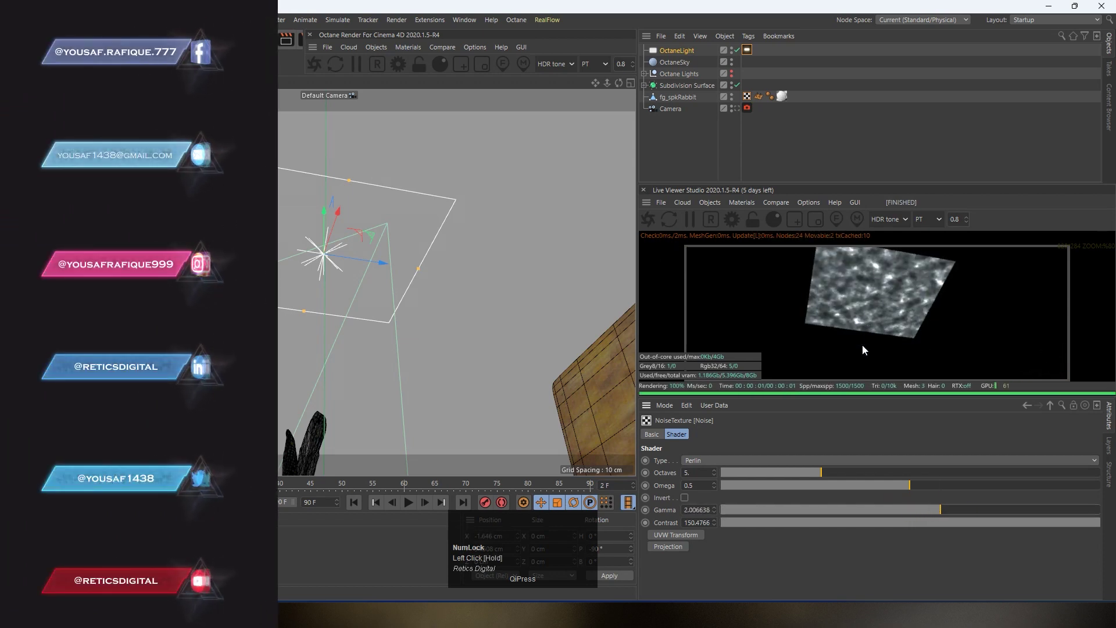
# Return to the camera view and lower the texture noise's gamma to about 0.918, enlarging the render preview to judge the lighting
pyautogui.click(736, 109)
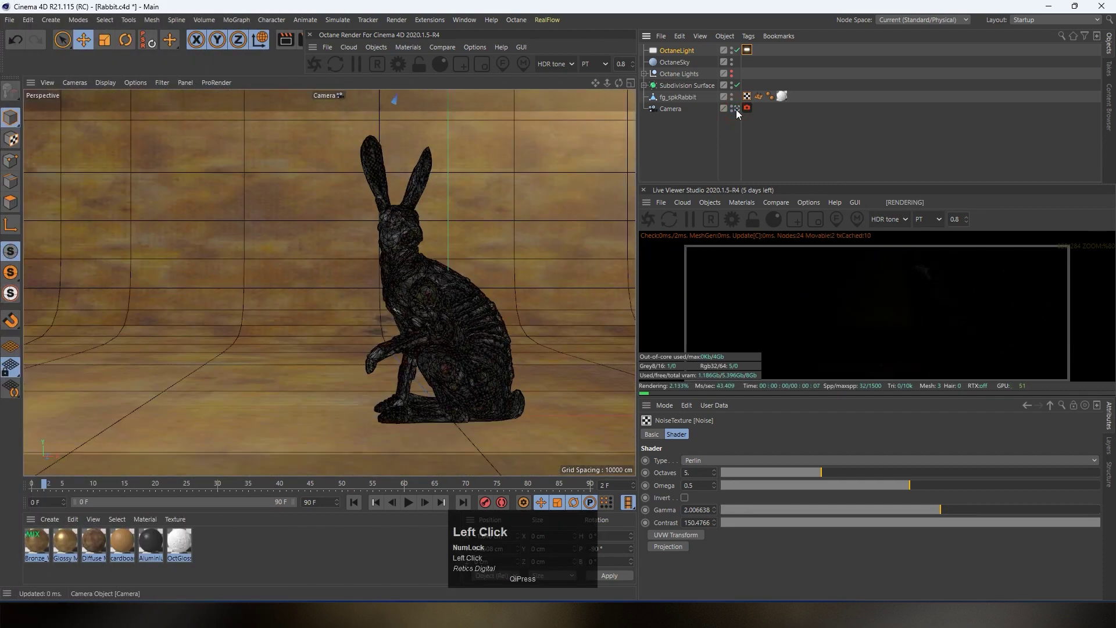
pyautogui.moveTo(870, 183); pyautogui.dragTo(869, 108)
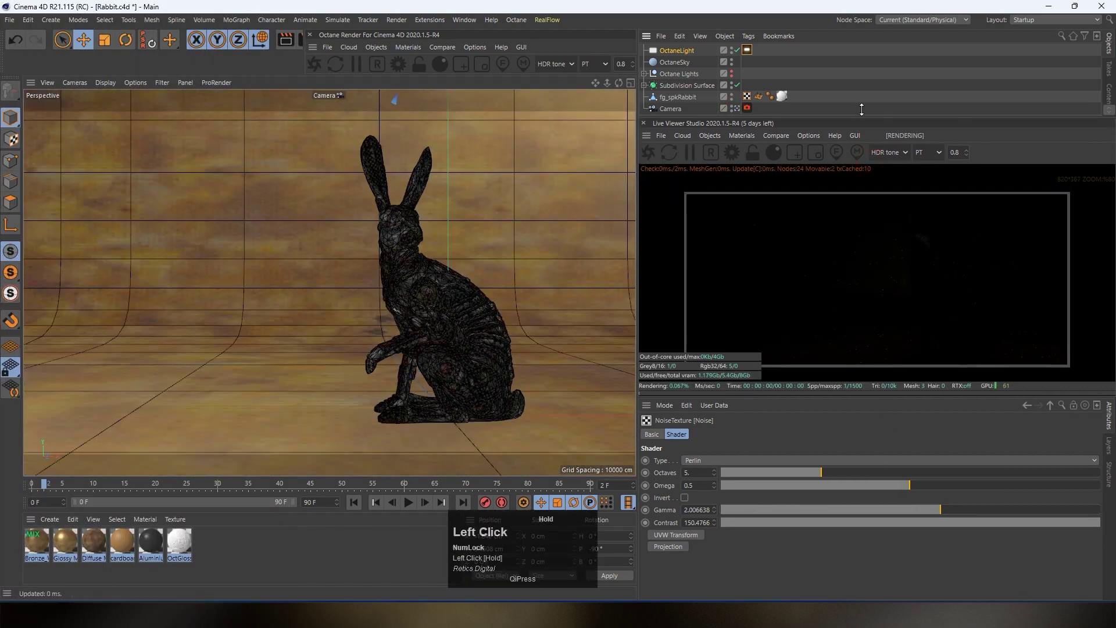
pyautogui.moveTo(939, 509); pyautogui.dragTo(905, 511)
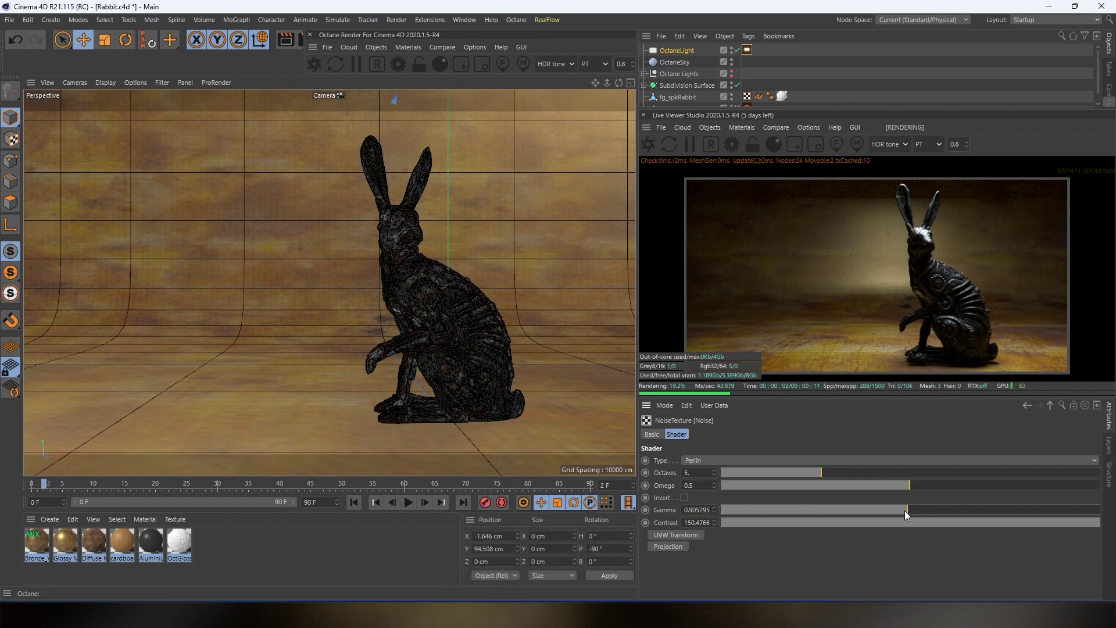
pyautogui.moveTo(905, 511); pyautogui.dragTo(906, 514)
pyautogui.moveTo(877, 396); pyautogui.dragTo(877, 436)
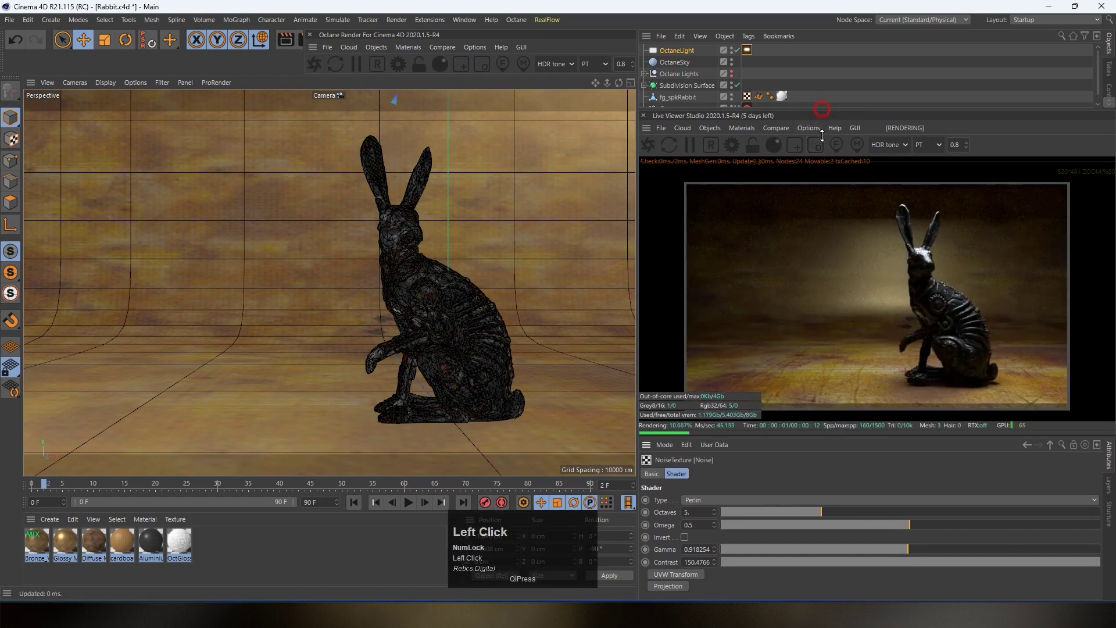
pyautogui.moveTo(822, 109); pyautogui.dragTo(822, 163)
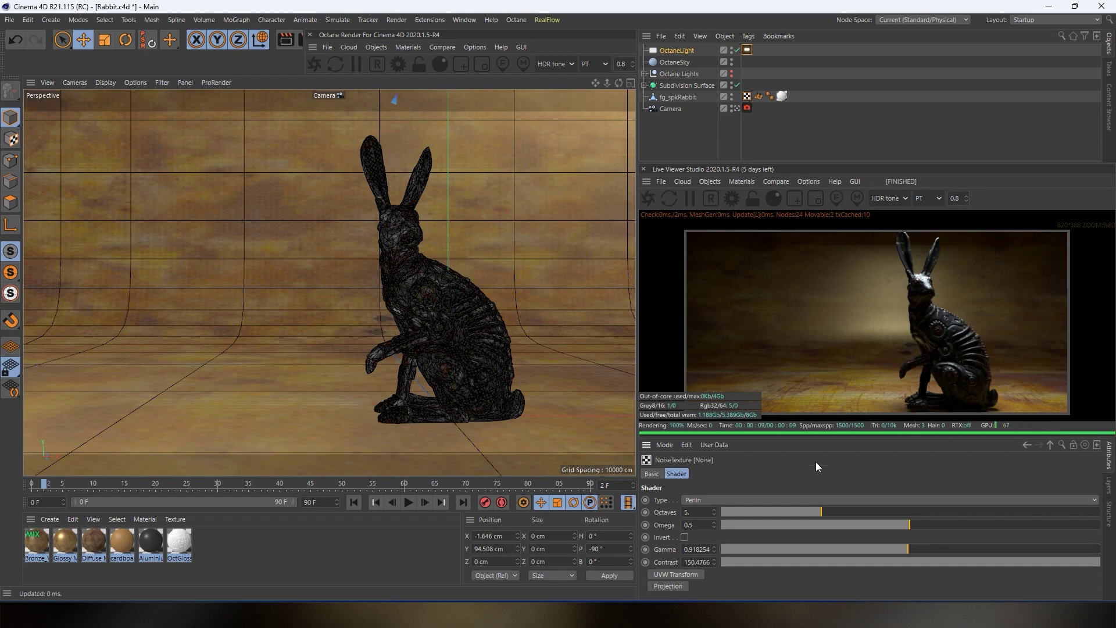
# Go back to the area light's LightTag settings and clear the Noise shader from its Texture
pyautogui.click(1026, 444)
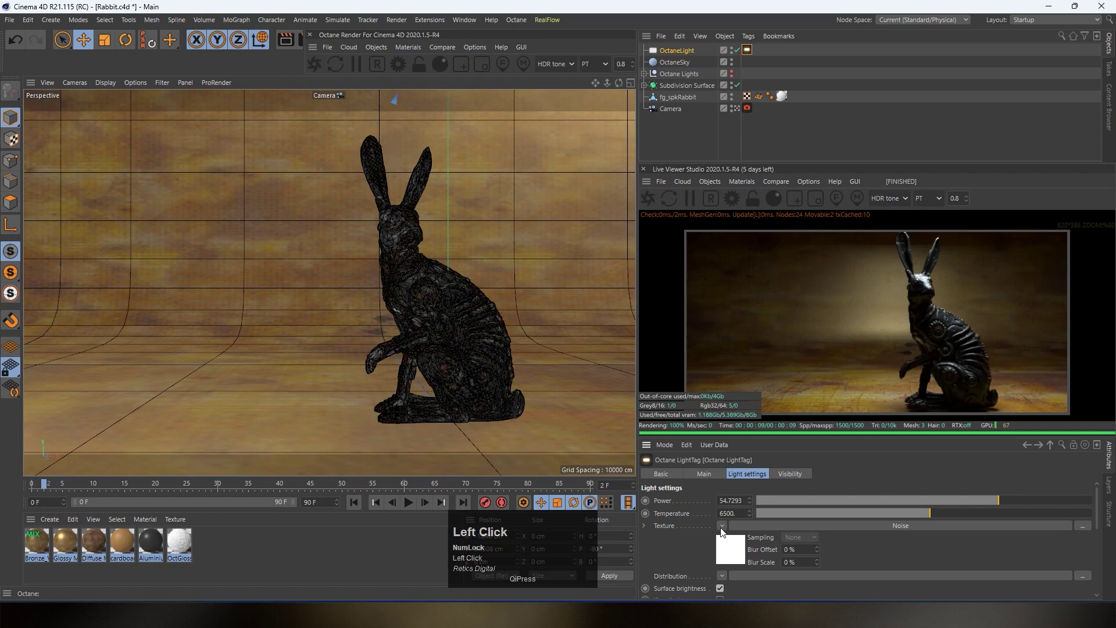
pyautogui.click(721, 526)
pyautogui.click(729, 202)
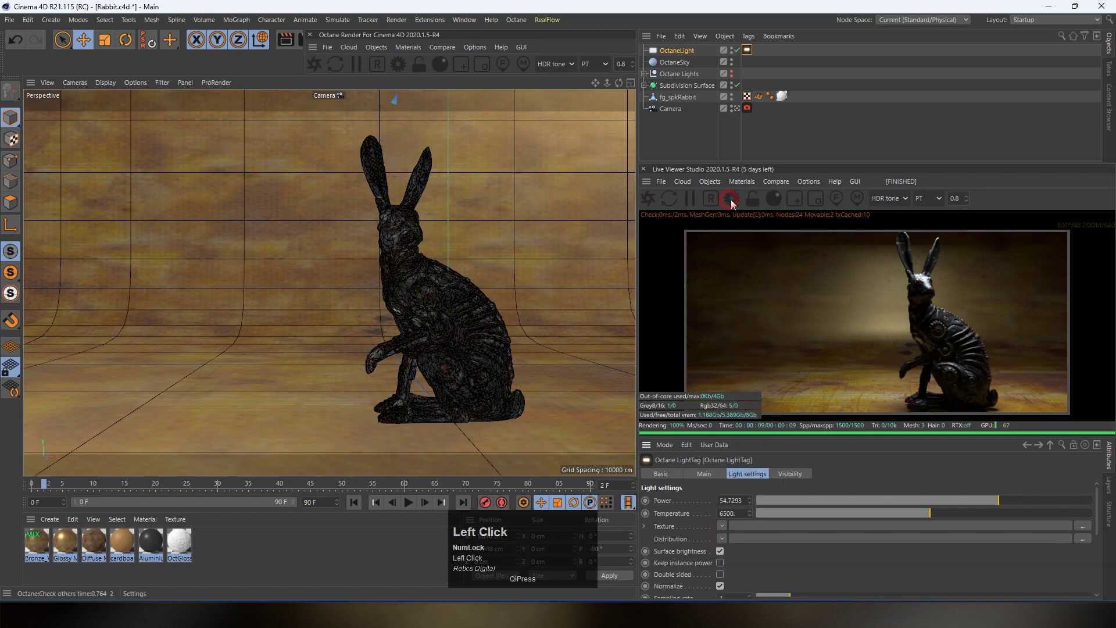
# Assign an Octane Noise shader to the area light's Distribution
pyautogui.moveTo(826, 437); pyautogui.dragTo(822, 319)
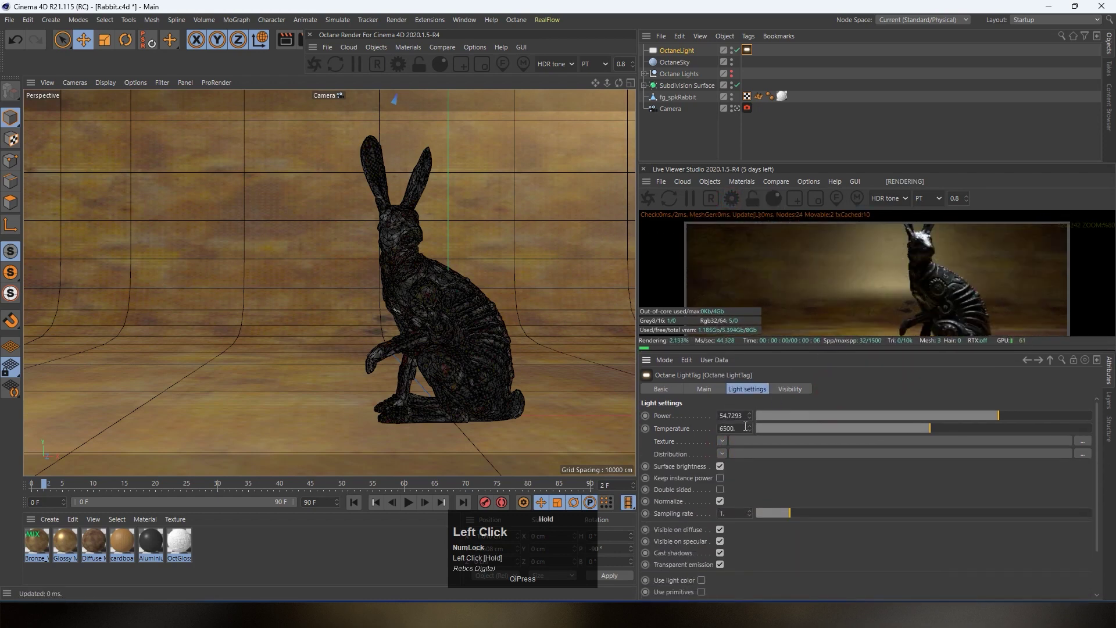
pyautogui.click(722, 454)
pyautogui.moveTo(737, 382)
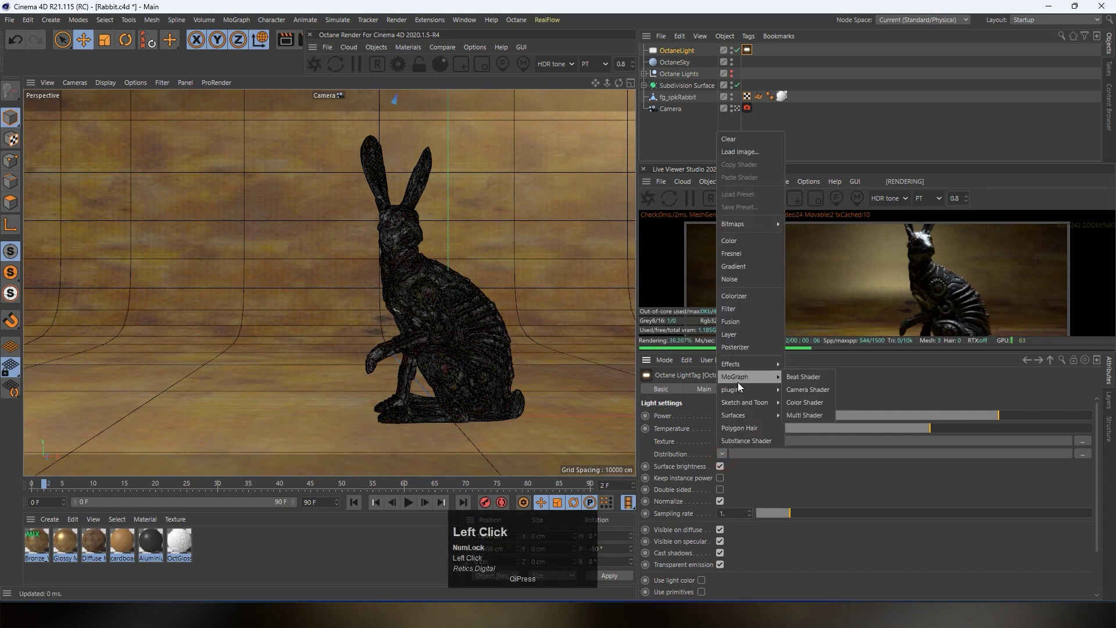
pyautogui.moveTo(810, 388)
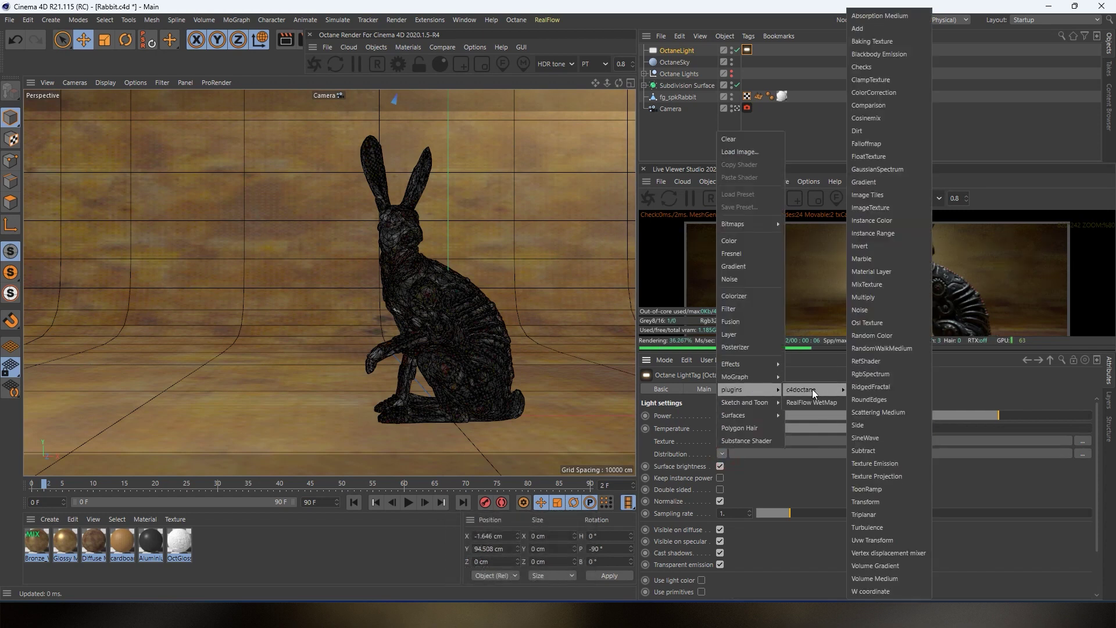
pyautogui.click(877, 311)
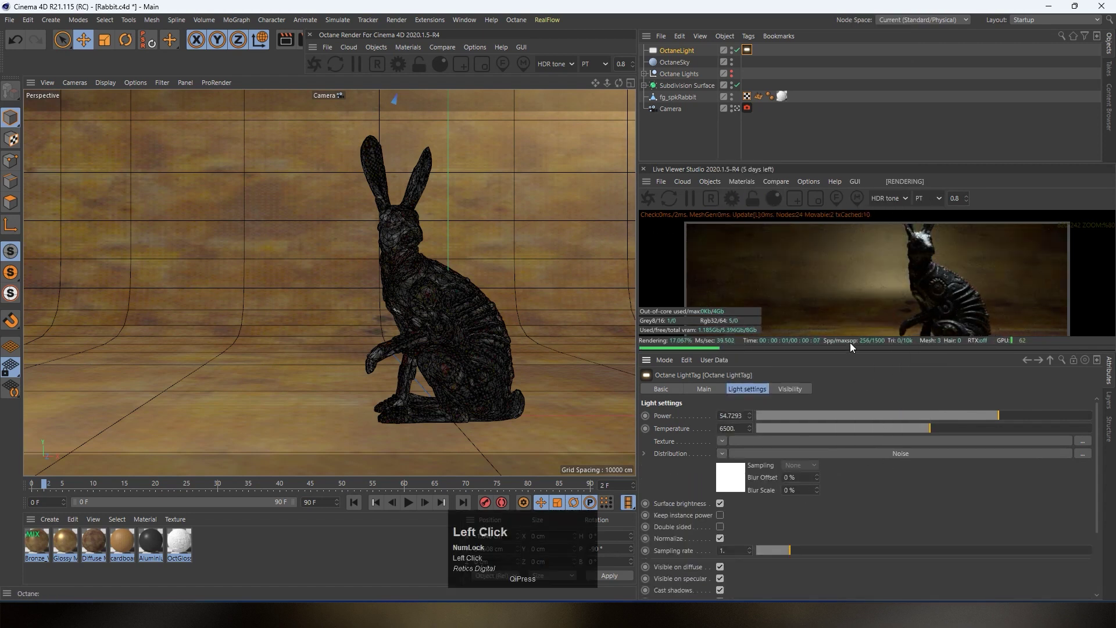
# Open the distribution's Noise shader and raise its contrast to about 65.29, enlarging the render preview
pyautogui.moveTo(852, 165); pyautogui.dragTo(841, 83)
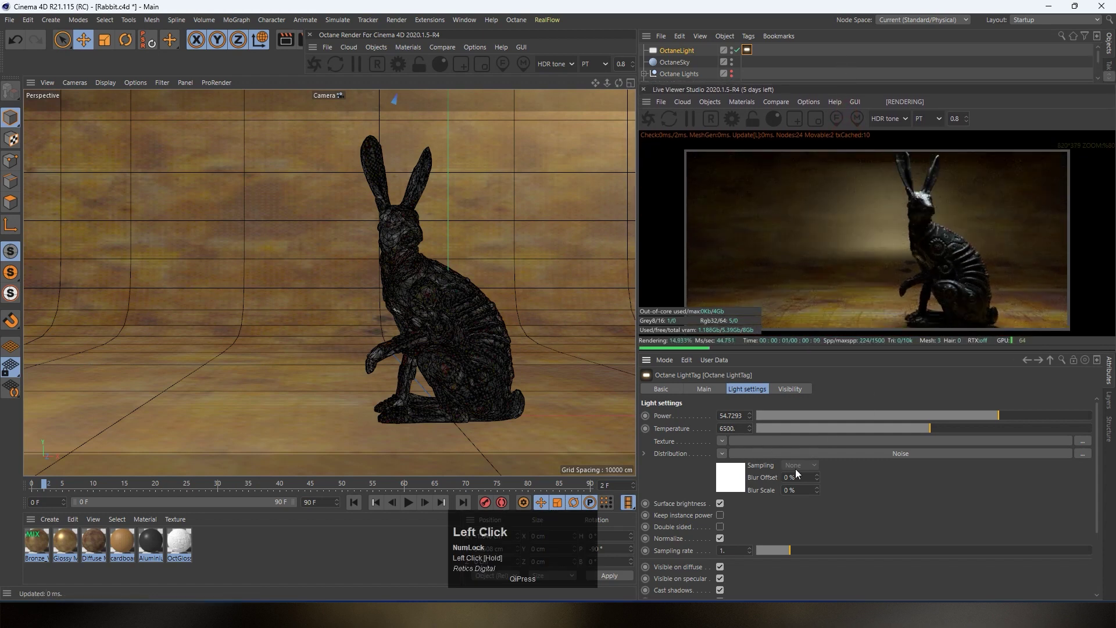
pyautogui.click(843, 456)
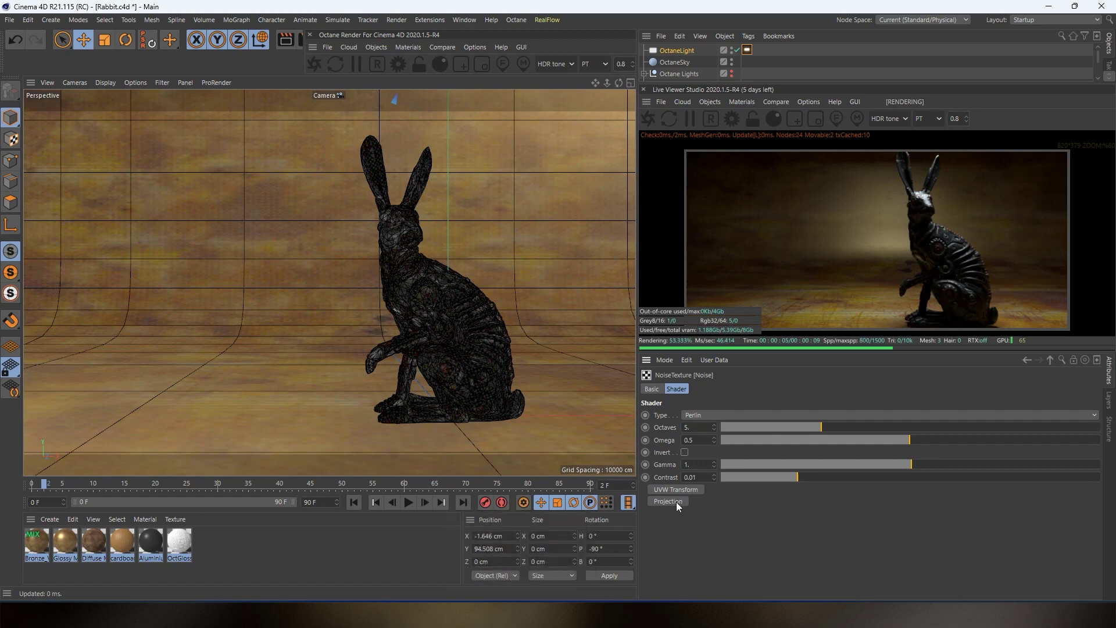
pyautogui.click(798, 477)
pyautogui.moveTo(803, 479)
pyautogui.mouseDown()
pyautogui.moveTo(1076, 485)
pyautogui.moveTo(939, 482)
pyautogui.moveTo(1067, 483)
pyautogui.mouseUp()
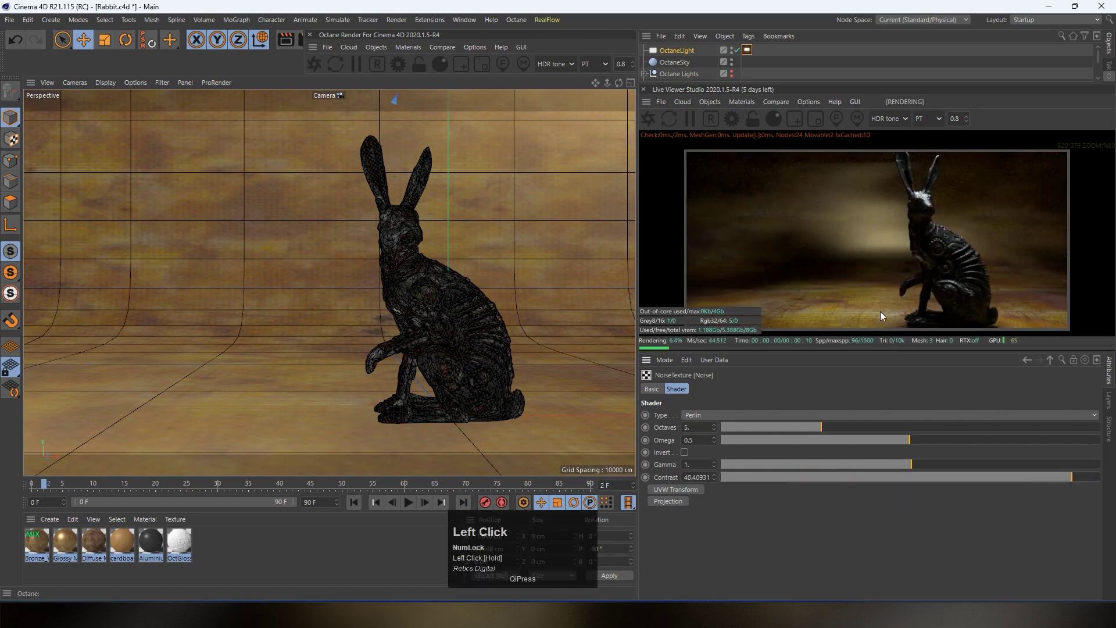
pyautogui.moveTo(881, 354); pyautogui.dragTo(887, 414)
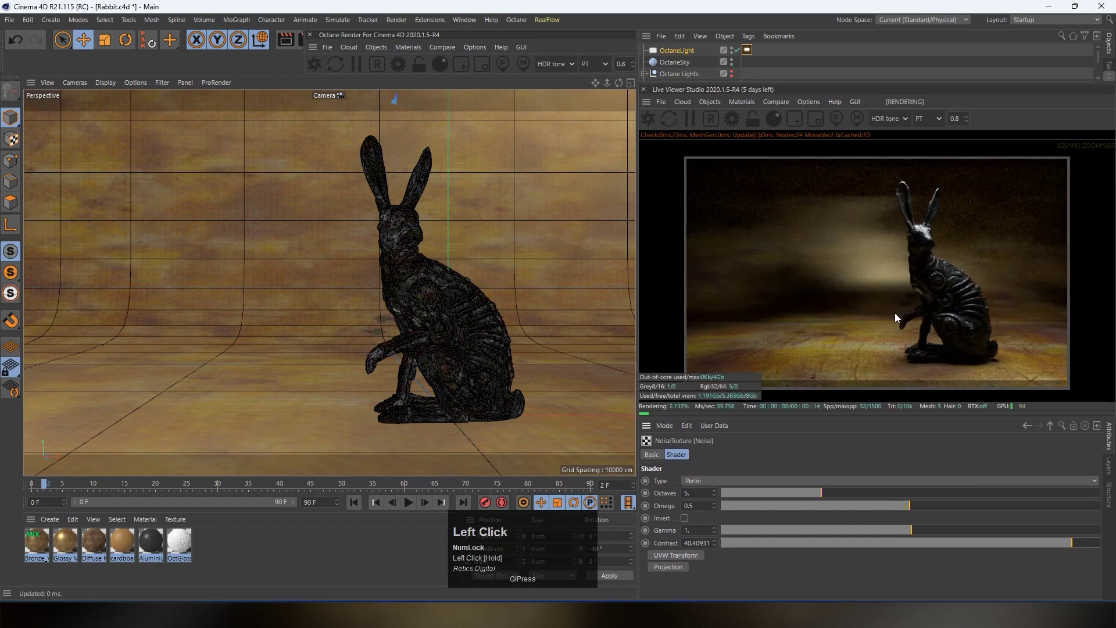
pyautogui.moveTo(1077, 545)
pyautogui.mouseDown()
pyautogui.moveTo(1005, 546)
pyautogui.moveTo(1085, 541)
pyautogui.mouseUp()
# Leave the camera view to see the whole backdrop, and set the distribution noise's gamma to about 1.12 and contrast to about 14.17
pyautogui.moveTo(730, 83); pyautogui.dragTo(731, 154)
pyautogui.click(736, 109)
pyautogui.press('1')
pyautogui.moveTo(469, 308); pyautogui.dragTo(426, 342)
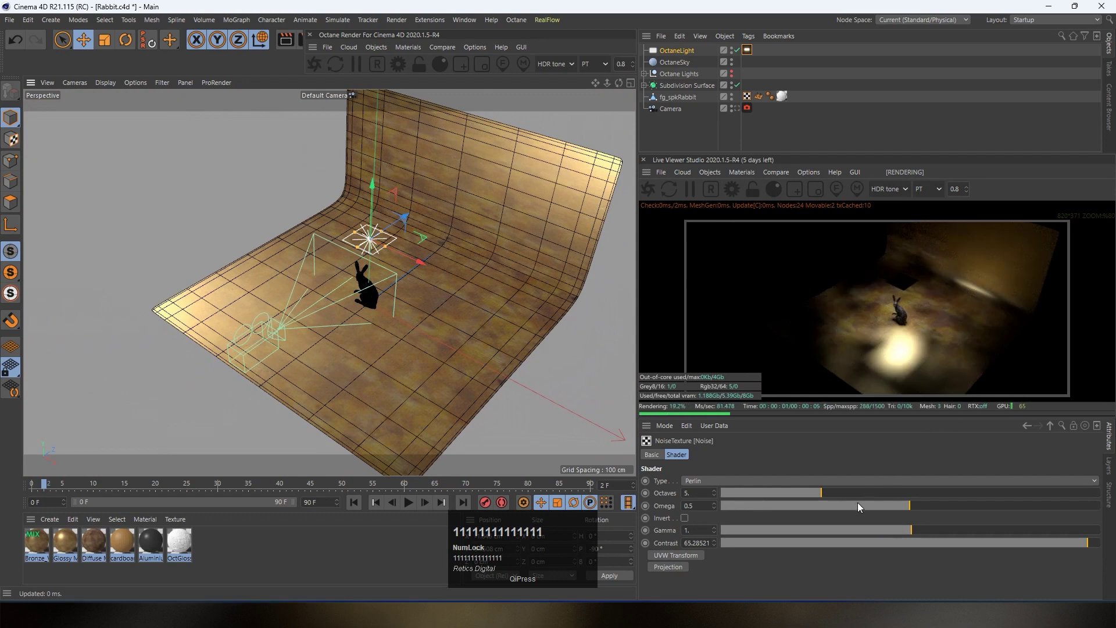
pyautogui.moveTo(910, 530)
pyautogui.mouseDown()
pyautogui.moveTo(931, 531)
pyautogui.moveTo(897, 532)
pyautogui.moveTo(929, 534)
pyautogui.moveTo(911, 535)
pyautogui.mouseUp()
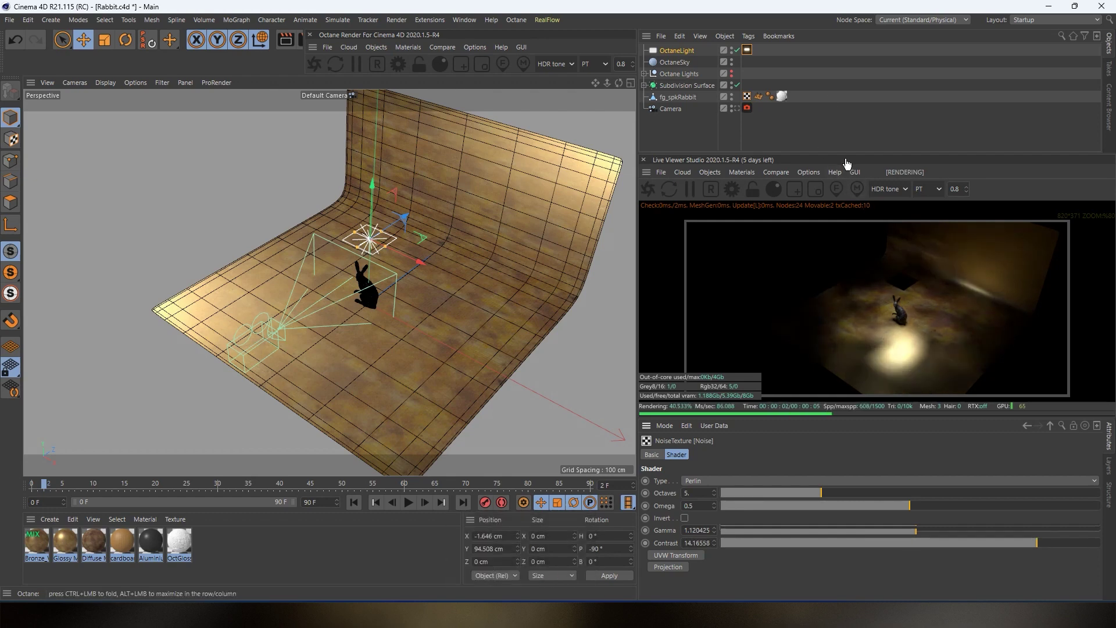
# Enlarge the render preview and examine the noise-distributed light around the rabbit up close
pyautogui.moveTo(846, 159); pyautogui.dragTo(847, 106)
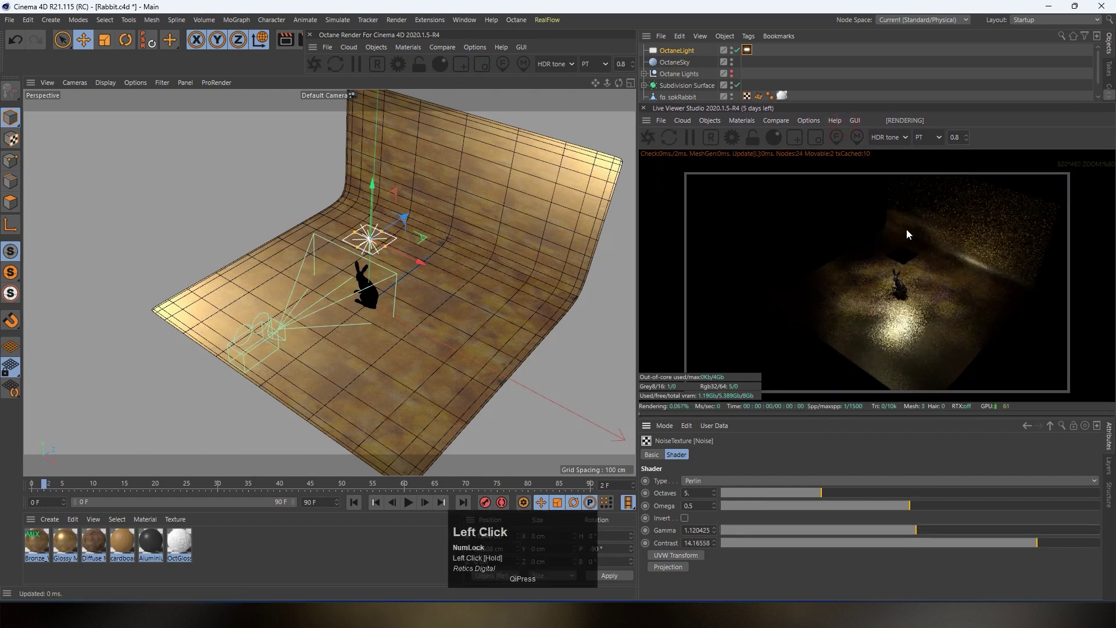
pyautogui.scroll(6, 469, 258)
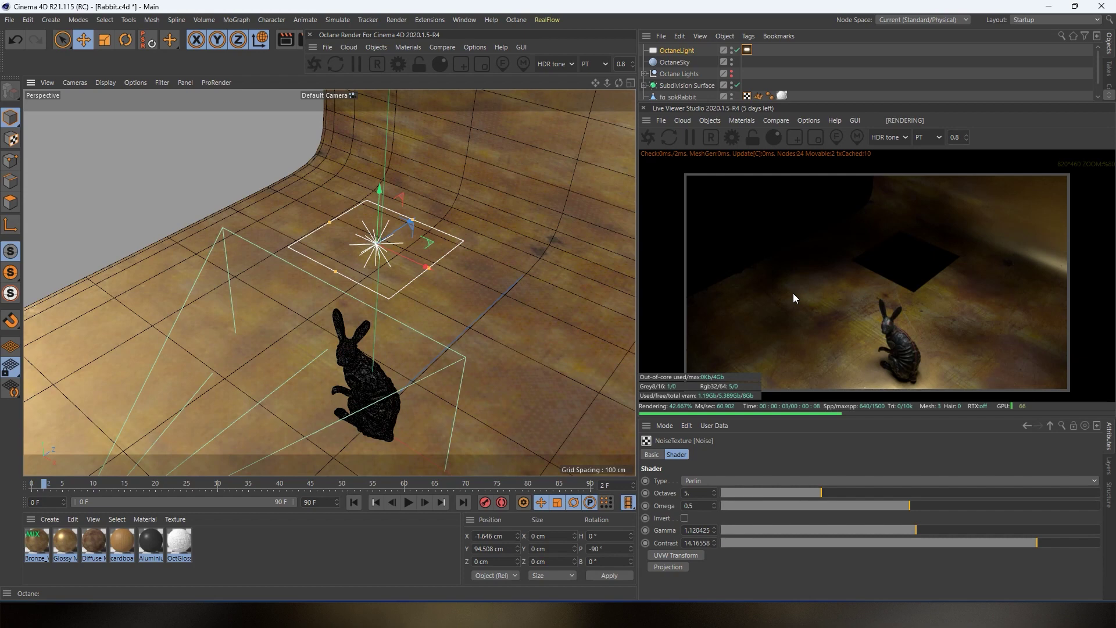
pyautogui.moveTo(789, 103); pyautogui.dragTo(785, 113)
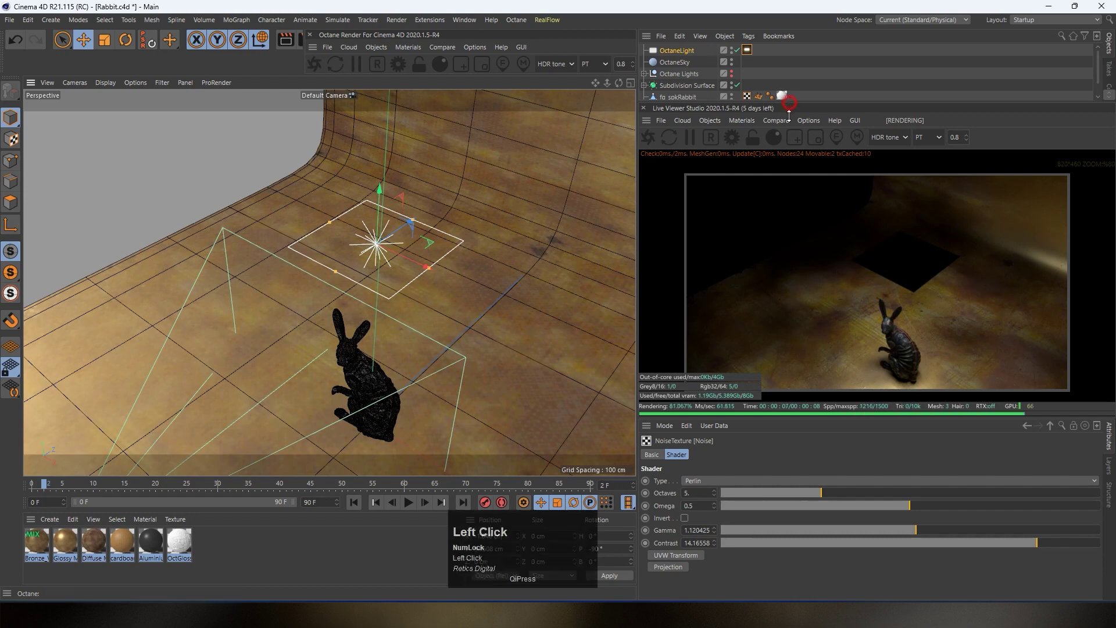
# Turn off both camera visibility and shadow visibility in the area light's Octane light tag
pyautogui.click(748, 50)
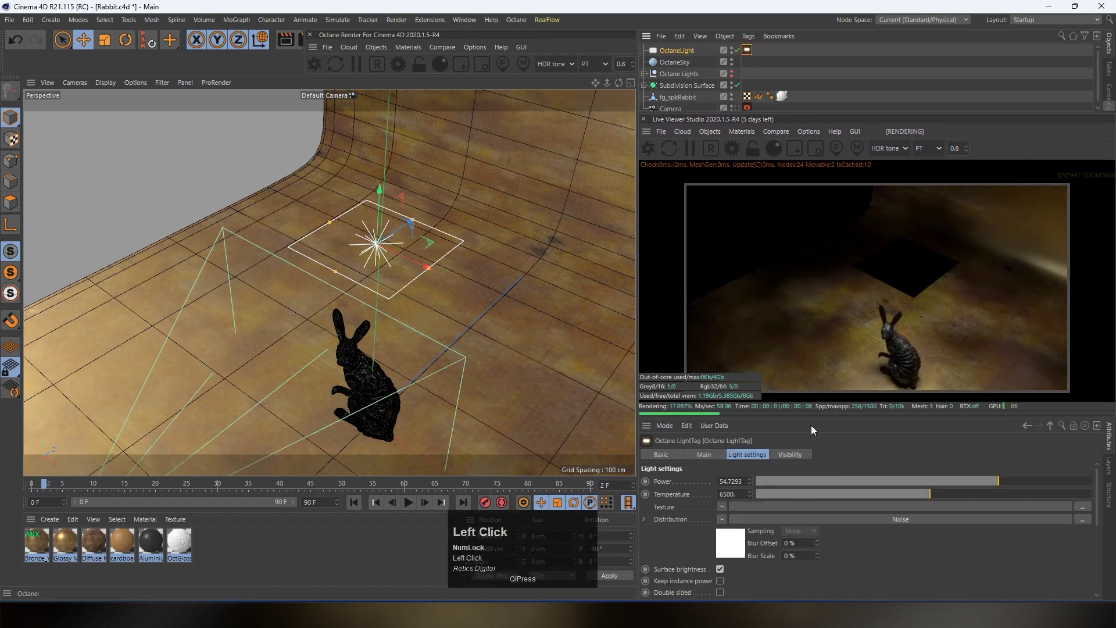
pyautogui.click(781, 454)
pyautogui.click(710, 480)
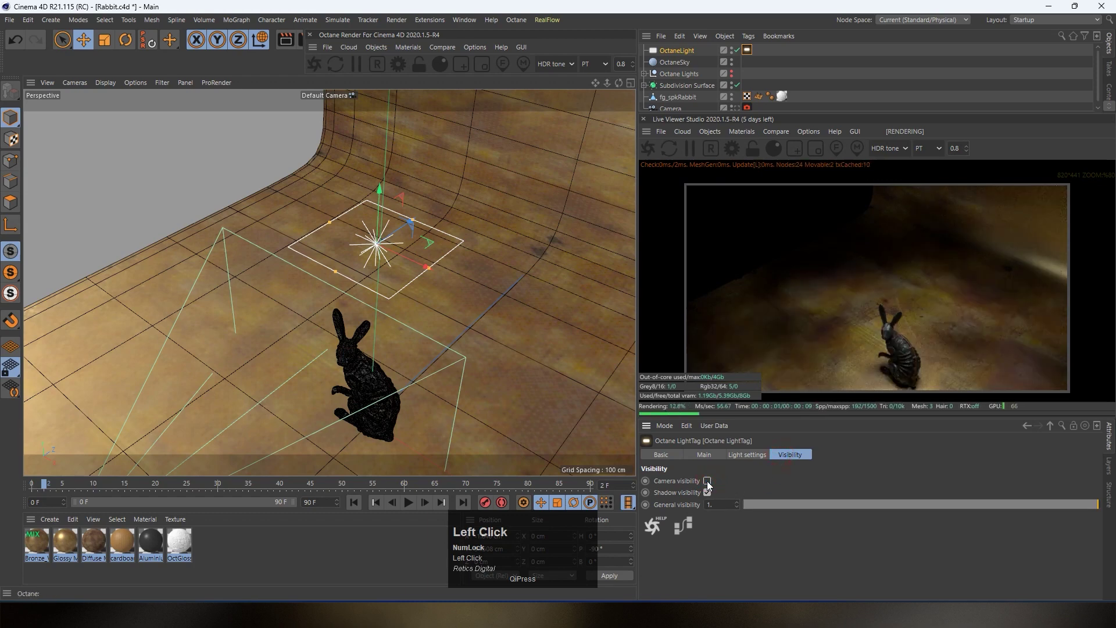
pyautogui.click(707, 482)
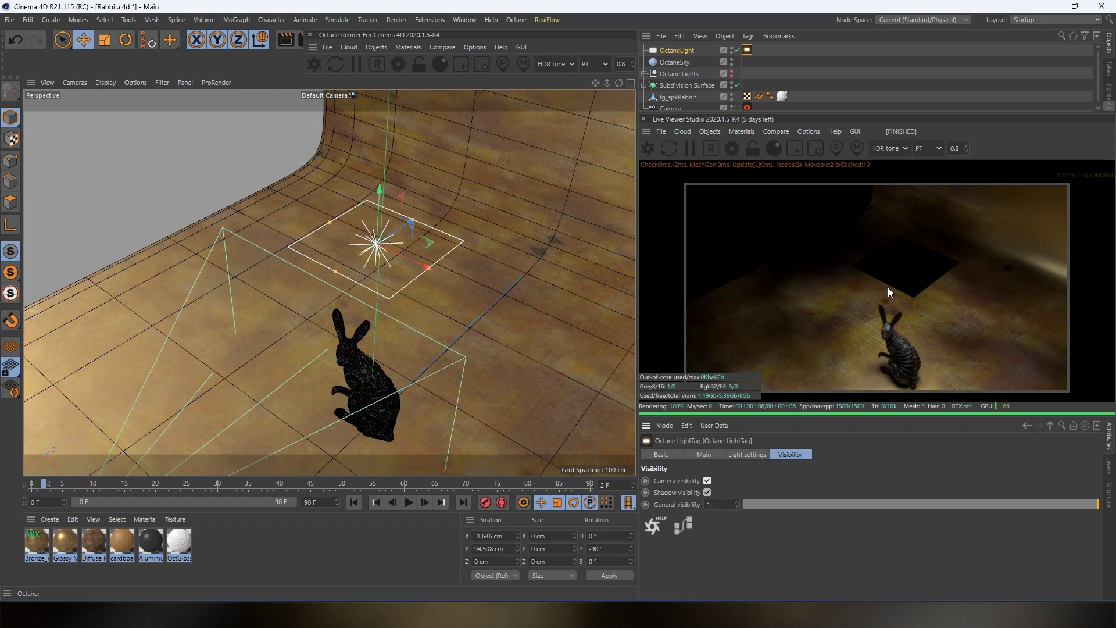
pyautogui.click(707, 492)
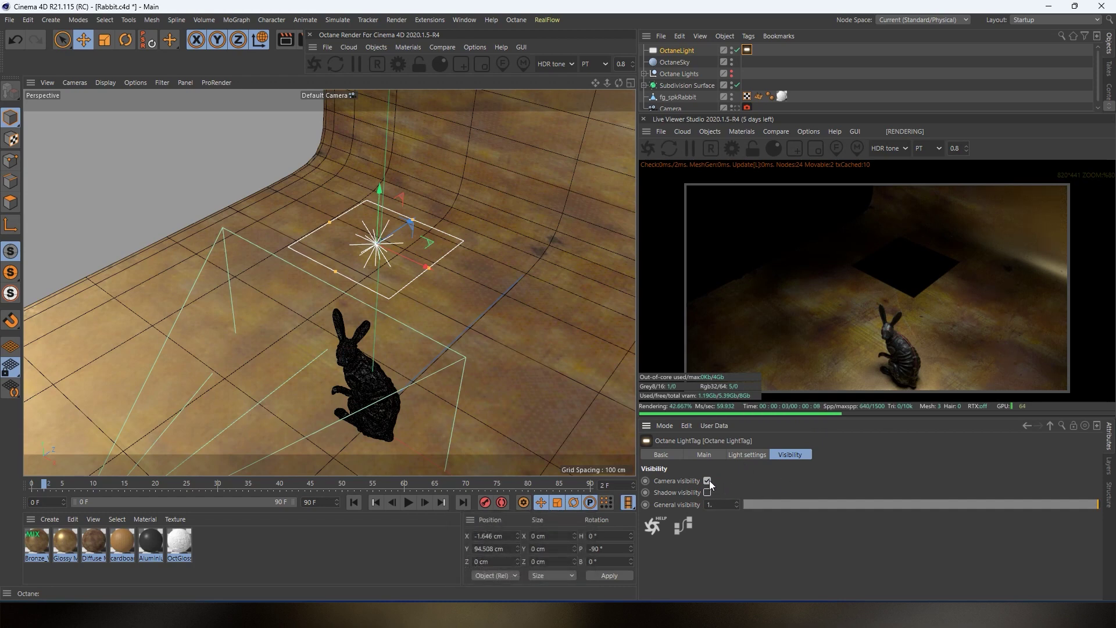
pyautogui.click(706, 481)
# Move the area light along X to about 7 cm and tilt its pitch to about -80.8°
pyautogui.scroll(-3, 483, 319)
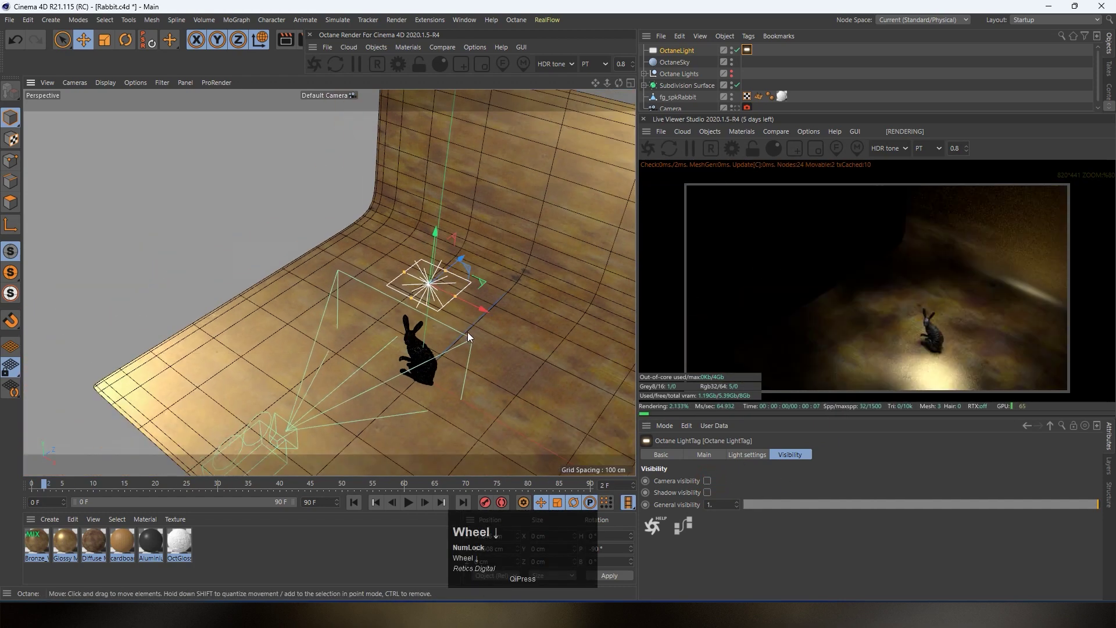
pyautogui.scroll(-4, 467, 333)
pyautogui.press('3')
pyautogui.moveTo(465, 333); pyautogui.dragTo(423, 324)
pyautogui.press('1')
pyautogui.press('3')
pyautogui.click(407, 299)
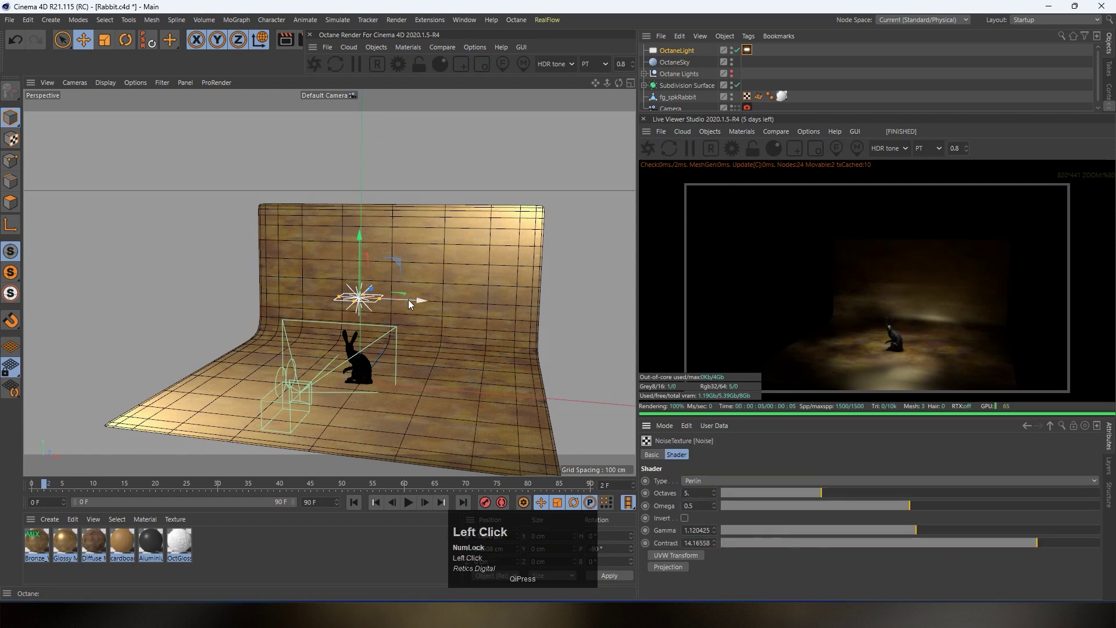
pyautogui.moveTo(408, 300); pyautogui.dragTo(416, 322)
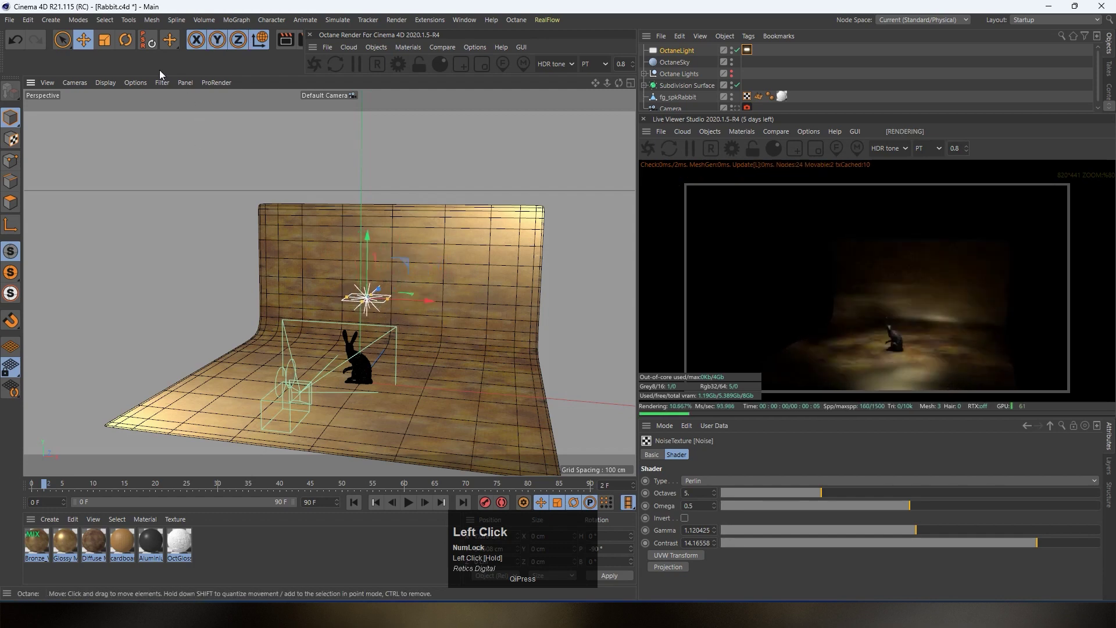
pyautogui.click(123, 42)
pyautogui.moveTo(360, 294)
pyautogui.mouseDown()
pyautogui.moveTo(358, 284)
pyautogui.moveTo(357, 318)
pyautogui.moveTo(357, 300)
pyautogui.mouseUp()
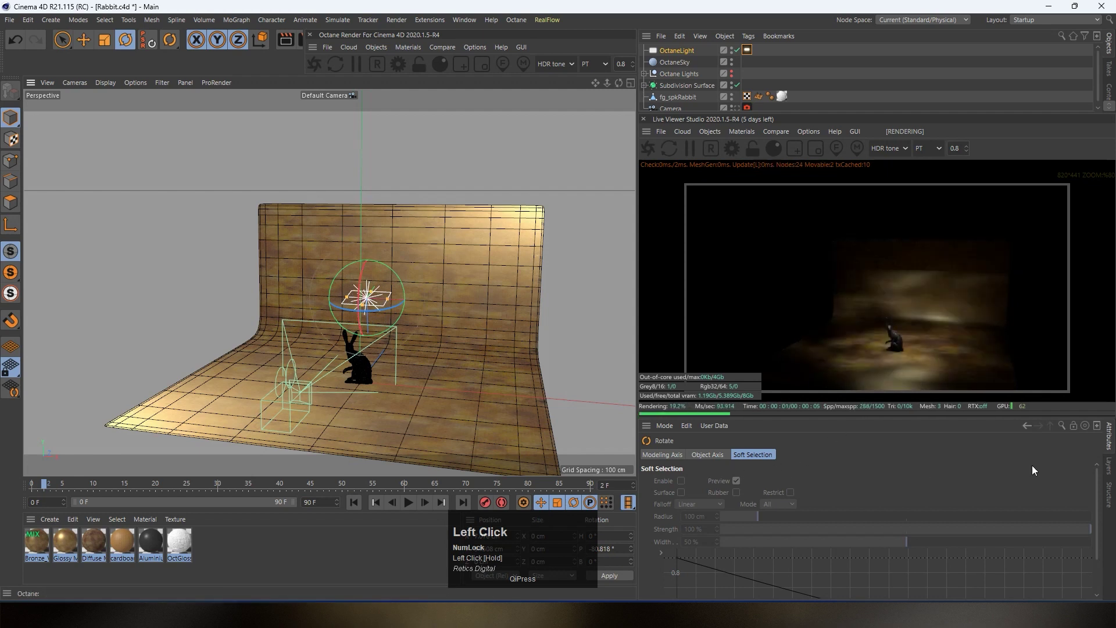
# Add a Texture Projection to the distribution's Noise shader and tilt the area light's pitch to about -75°
pyautogui.click(1025, 426)
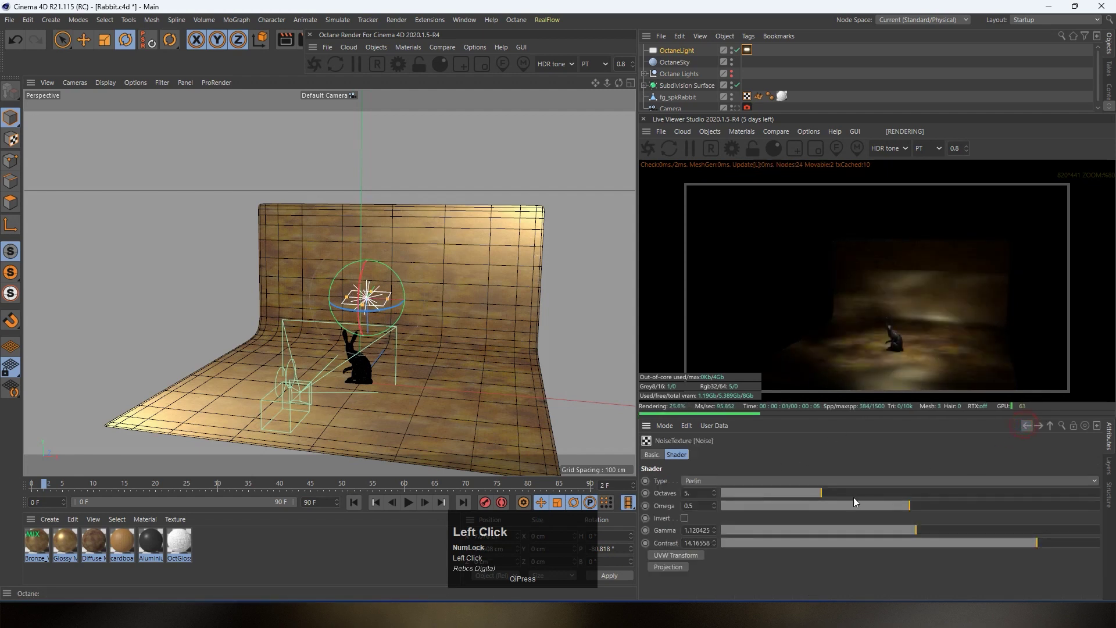
pyautogui.click(673, 567)
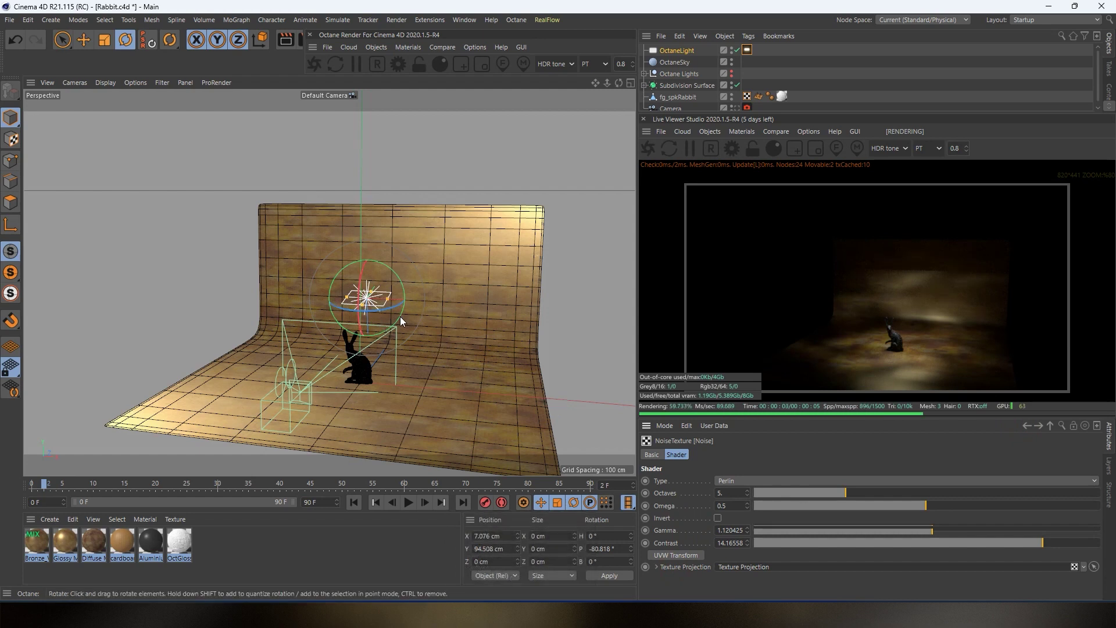
pyautogui.moveTo(357, 305)
pyautogui.mouseDown()
pyautogui.moveTo(357, 318)
pyautogui.moveTo(361, 293)
pyautogui.moveTo(359, 314)
pyautogui.mouseUp()
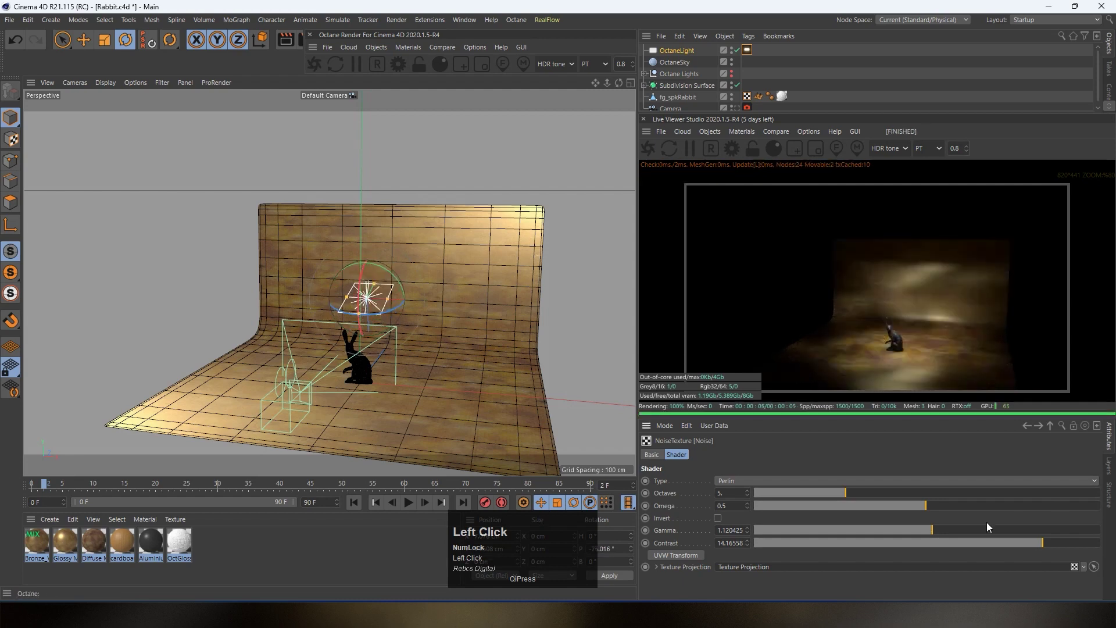
# Set the noise's texture projection to XYZ to UVW and tilt the area light's pitch to about -59.6°
pyautogui.click(657, 567)
pyautogui.scroll(-2, 723, 586)
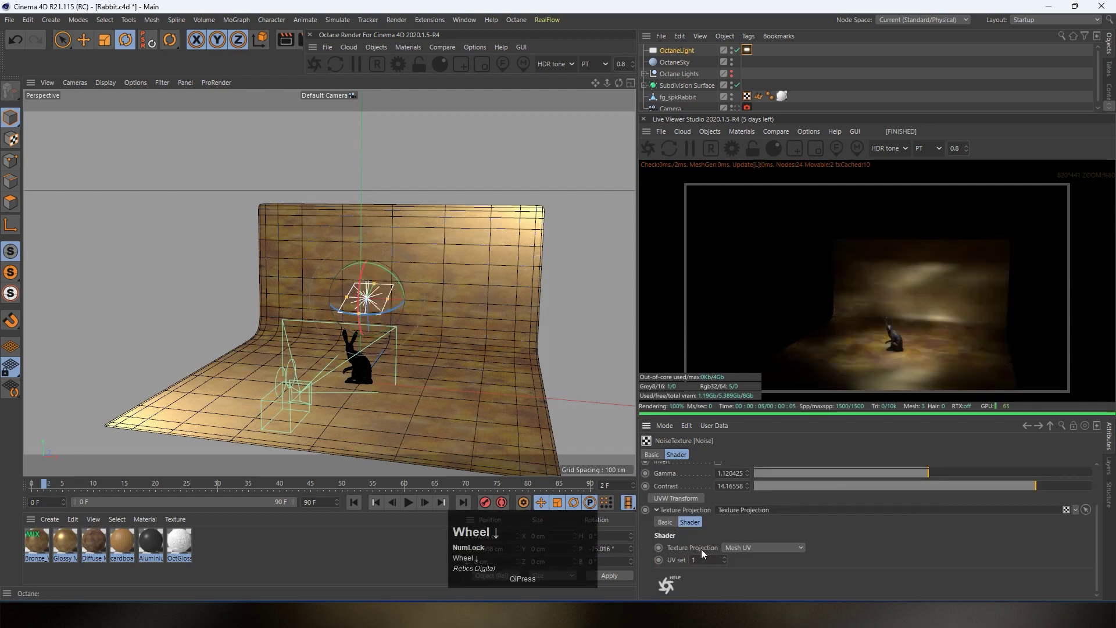
pyautogui.click(737, 550)
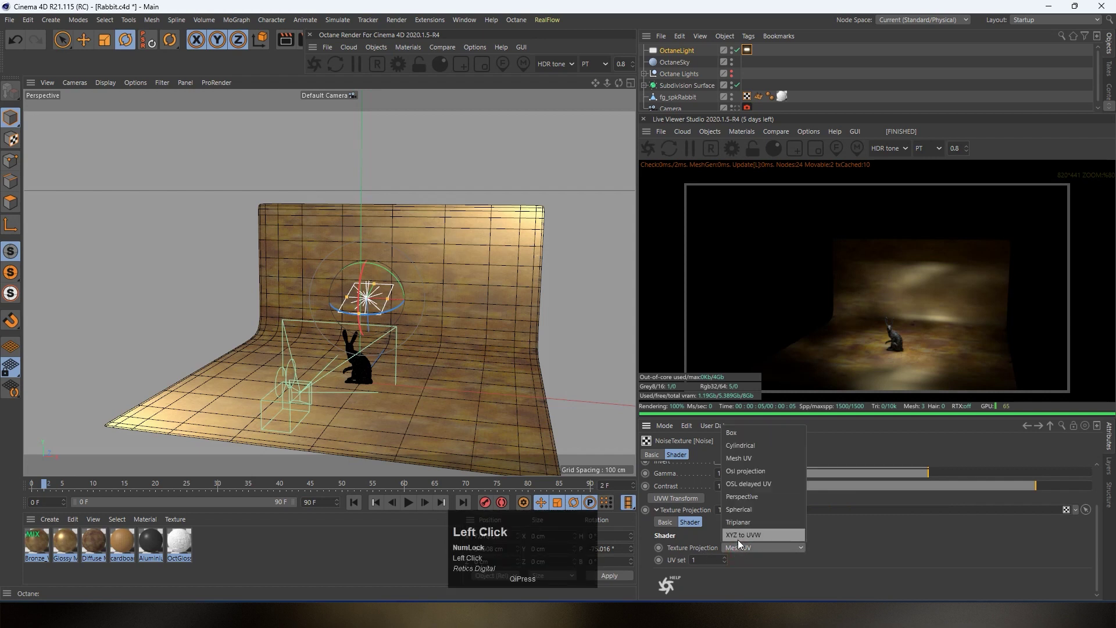
pyautogui.click(738, 540)
pyautogui.moveTo(358, 302)
pyautogui.mouseDown()
pyautogui.moveTo(367, 322)
pyautogui.moveTo(364, 305)
pyautogui.mouseUp()
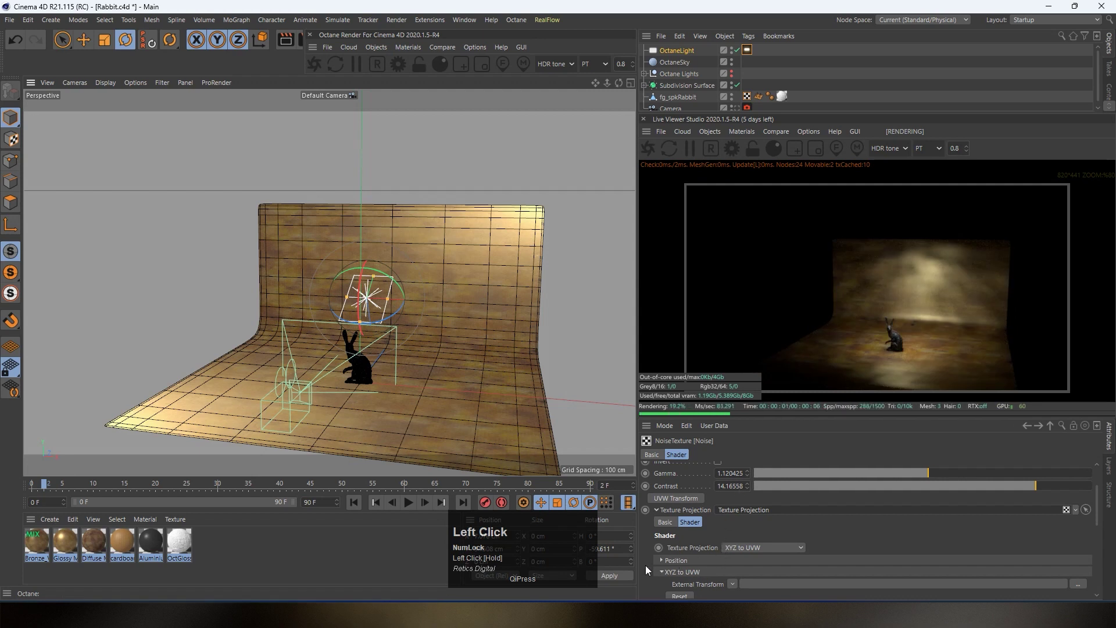
# Add a UVW Transform to the distribution noise, set R.X to about 13.33 and increase its scale
pyautogui.click(666, 499)
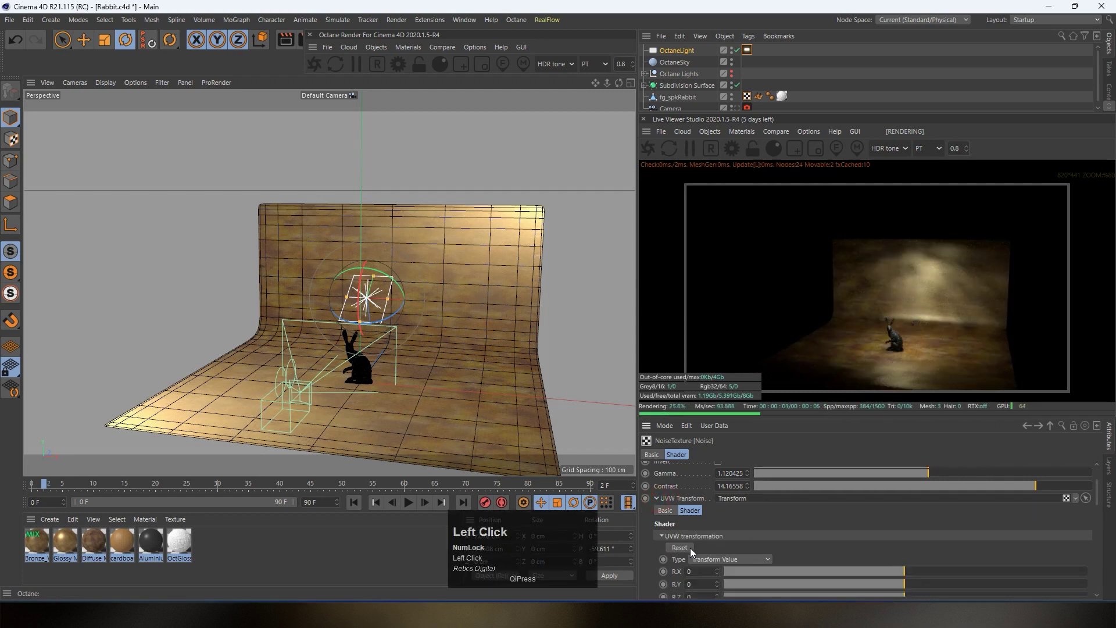
pyautogui.moveTo(900, 573)
pyautogui.mouseDown()
pyautogui.moveTo(876, 574)
pyautogui.moveTo(912, 575)
pyautogui.mouseUp()
pyautogui.scroll(-3, 843, 540)
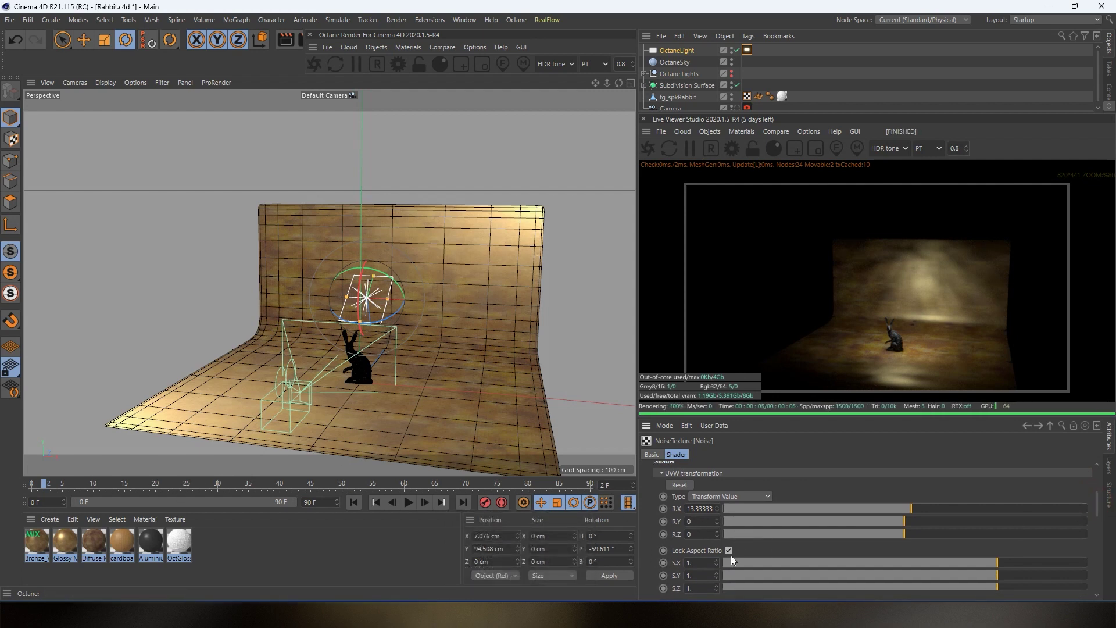
pyautogui.moveTo(1097, 511); pyautogui.dragTo(1097, 526)
pyautogui.moveTo(1009, 503); pyautogui.dragTo(1041, 507)
# Add an Octane Targetted Arealight to the scene
pyautogui.click(710, 131)
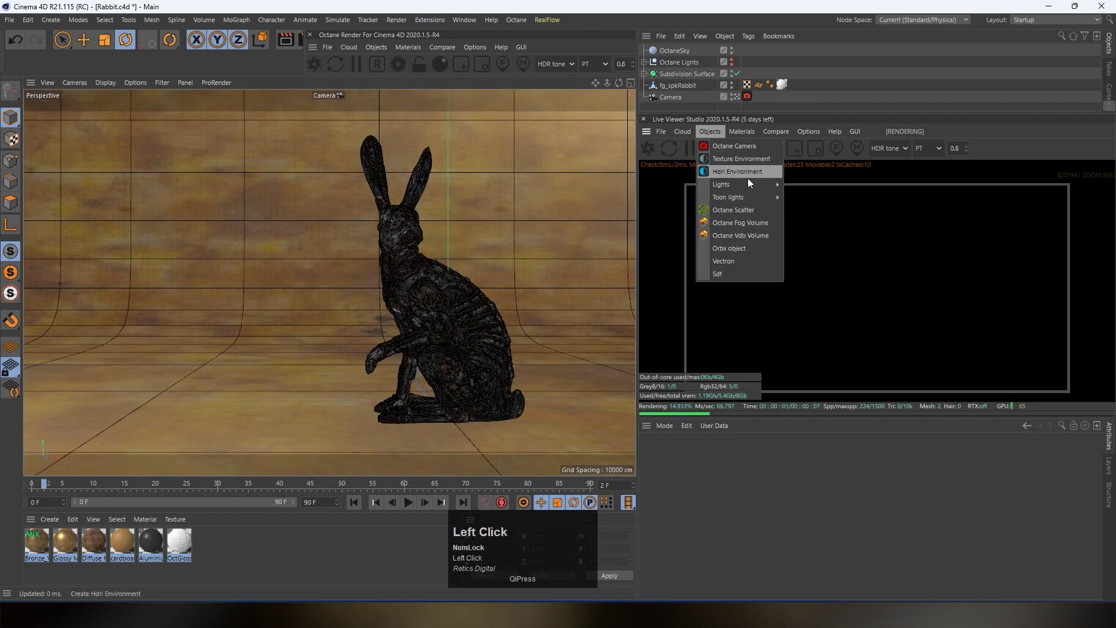
pyautogui.moveTo(745, 184)
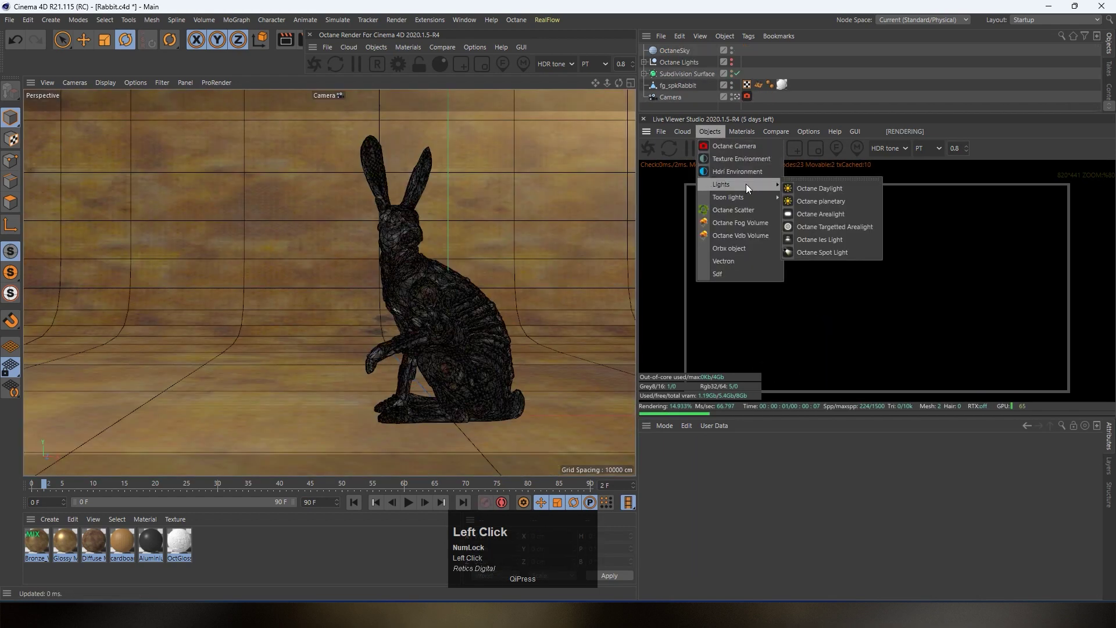
pyautogui.click(834, 229)
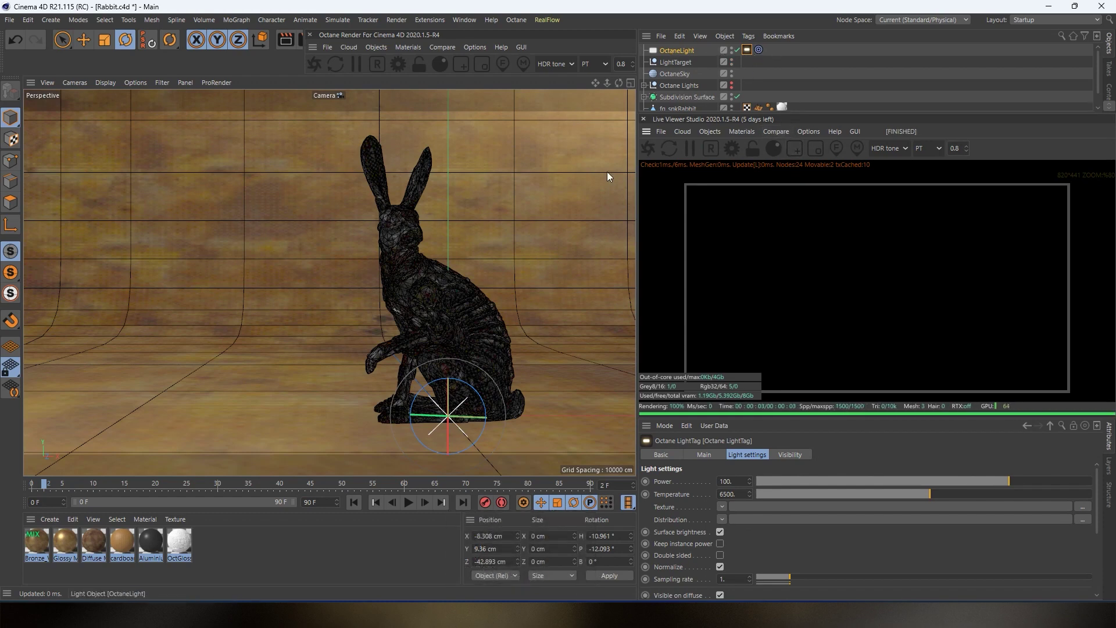
# Outside the camera view, scale the targeted light to about 61.4 cm and raise it above the rabbit to about X 33, Y 150, Z -9 cm
pyautogui.moveTo(685, 113); pyautogui.dragTo(737, 169)
pyautogui.click(736, 121)
pyautogui.scroll(-5, 437, 360)
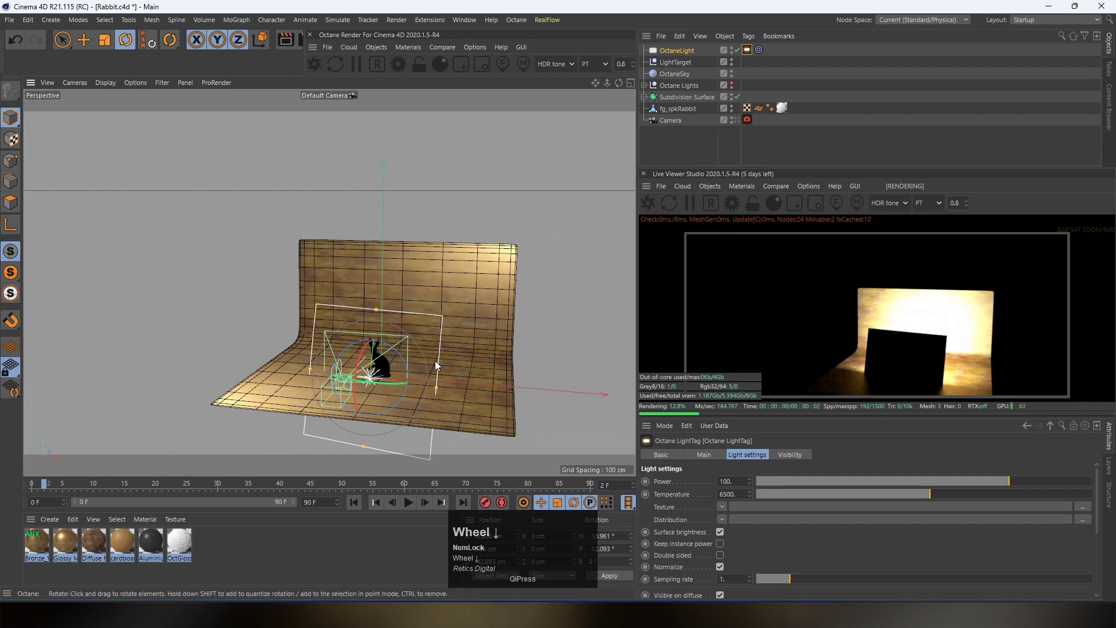
pyautogui.click(105, 40)
pyautogui.moveTo(503, 350); pyautogui.dragTo(103, 78)
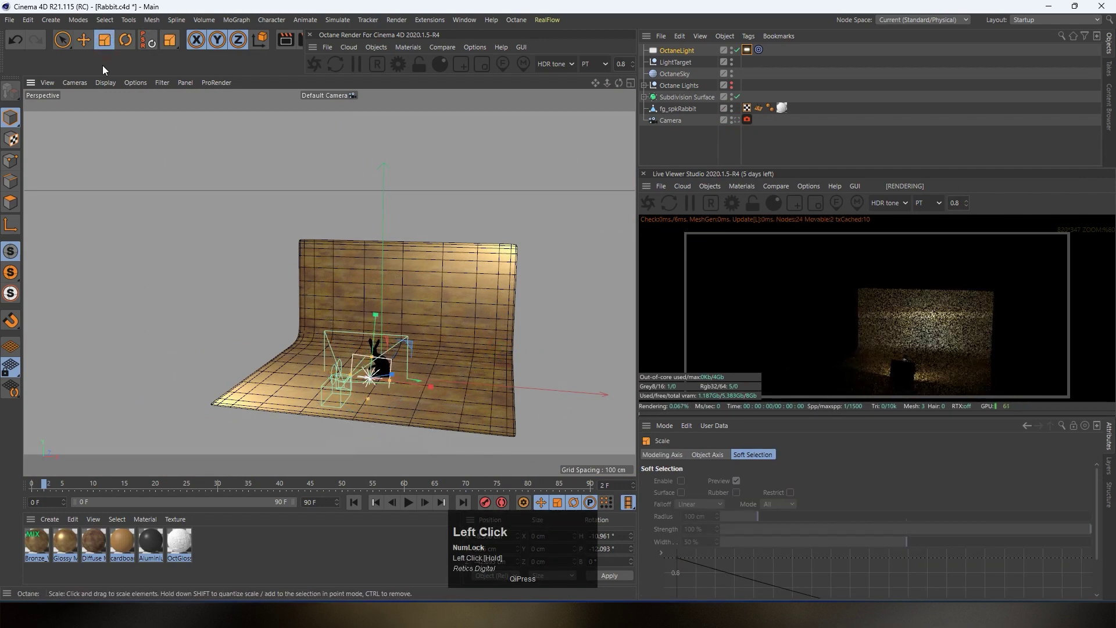
pyautogui.click(83, 40)
pyautogui.moveTo(460, 338); pyautogui.dragTo(529, 255)
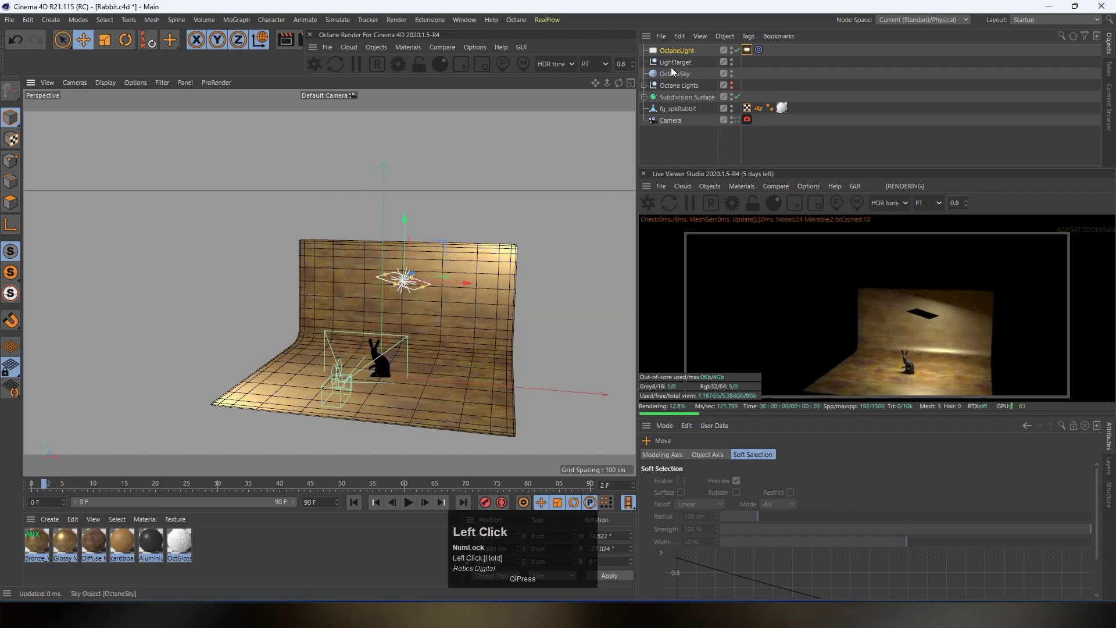
# Move the LightTarget null to about X -6.3, Y 7, Z -0.7 cm and set the light's area shape to Disc
pyautogui.click(668, 62)
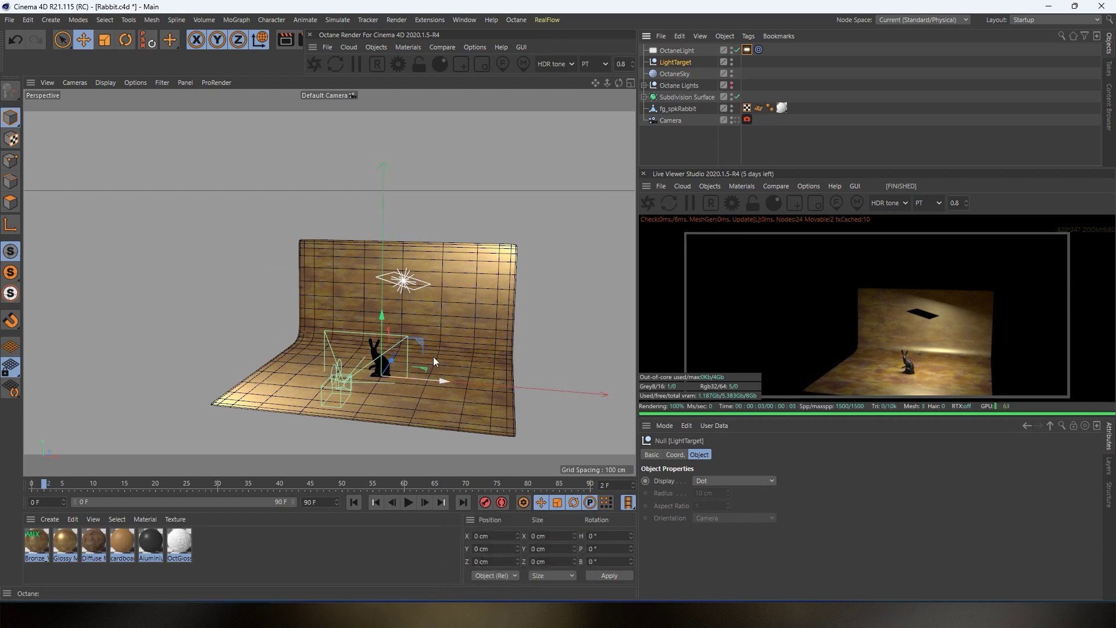
pyautogui.moveTo(465, 337)
pyautogui.mouseDown()
pyautogui.moveTo(434, 361)
pyautogui.moveTo(378, 326)
pyautogui.moveTo(370, 281)
pyautogui.moveTo(381, 319)
pyautogui.moveTo(599, 283)
pyautogui.moveTo(393, 409)
pyautogui.moveTo(276, 309)
pyautogui.moveTo(354, 380)
pyautogui.moveTo(477, 228)
pyautogui.moveTo(347, 251)
pyautogui.moveTo(364, 350)
pyautogui.moveTo(533, 301)
pyautogui.moveTo(522, 243)
pyautogui.moveTo(507, 322)
pyautogui.moveTo(462, 333)
pyautogui.mouseUp()
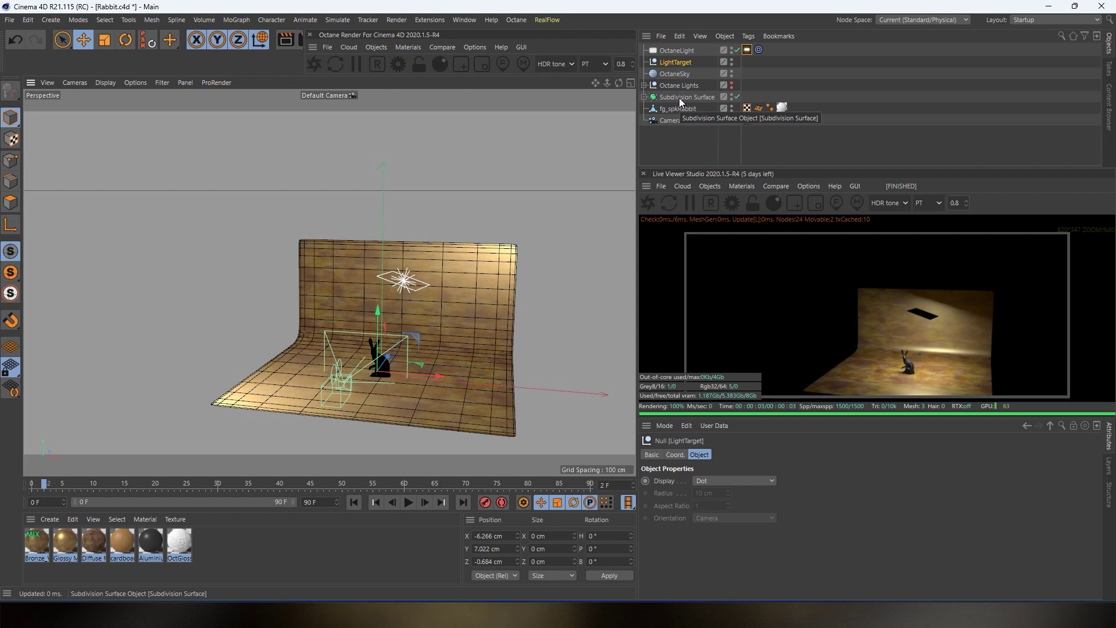
pyautogui.click(687, 51)
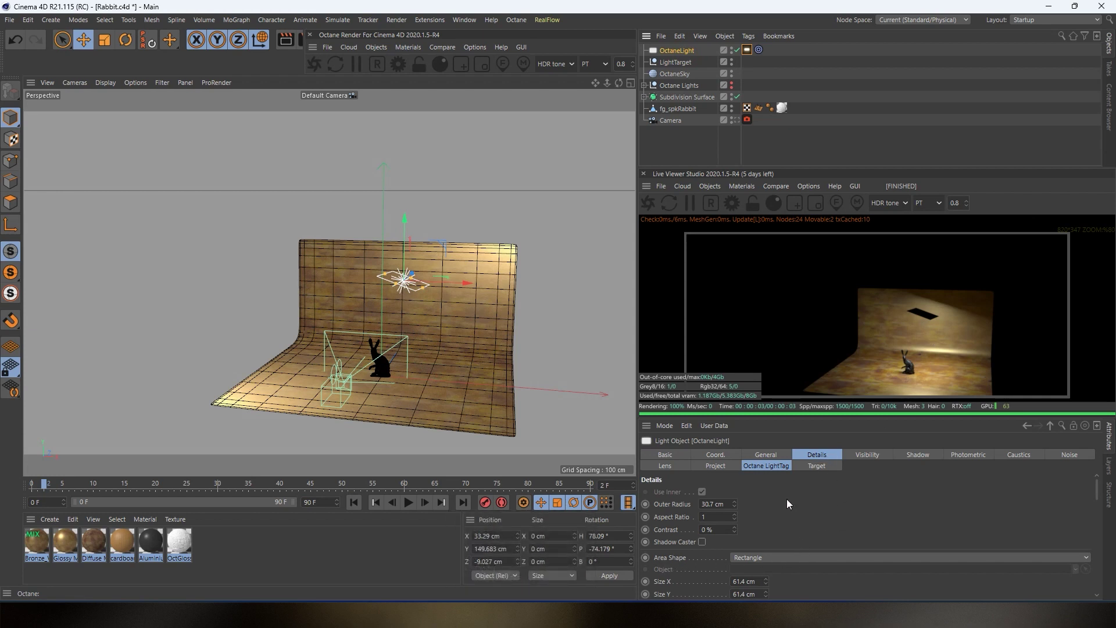
pyautogui.click(763, 561)
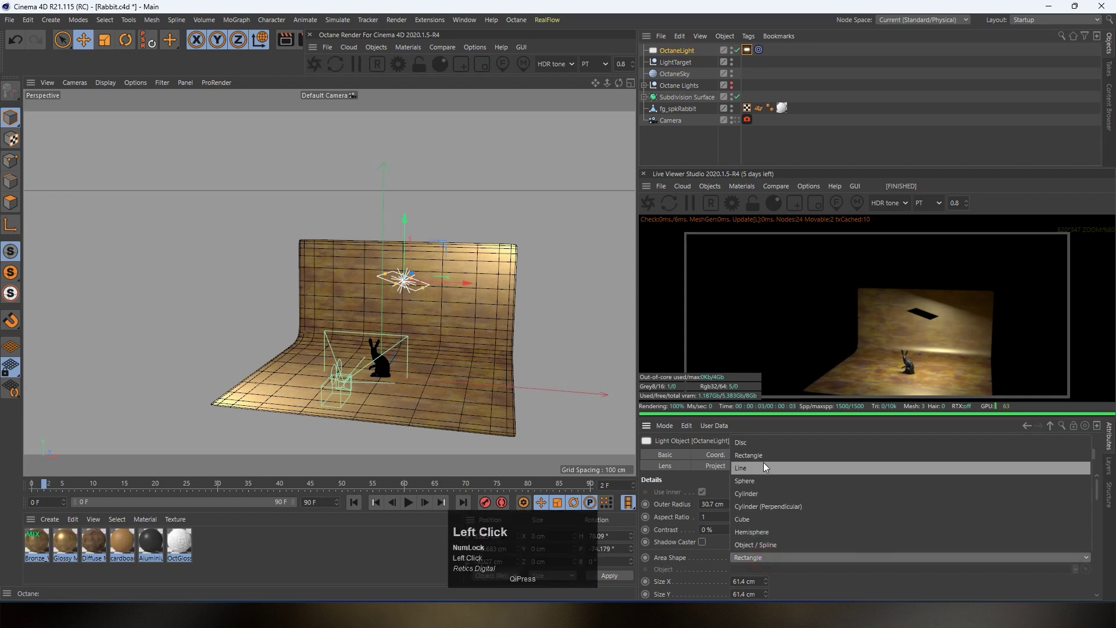
pyautogui.click(762, 443)
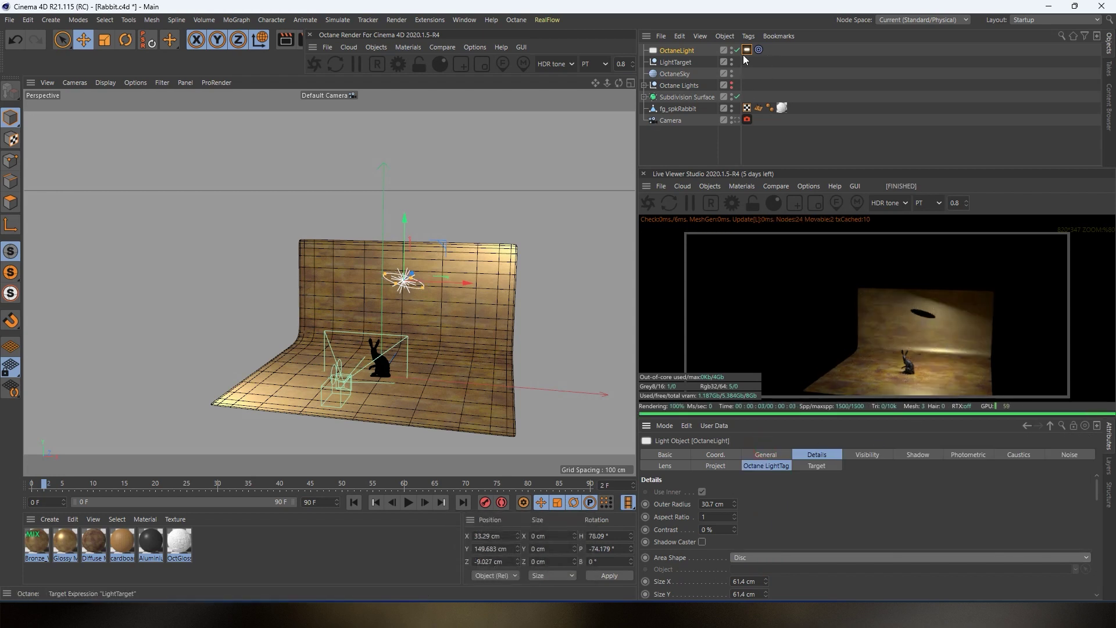
# Delete the Target tag from the area light and remove the LightTarget null
pyautogui.click(758, 51)
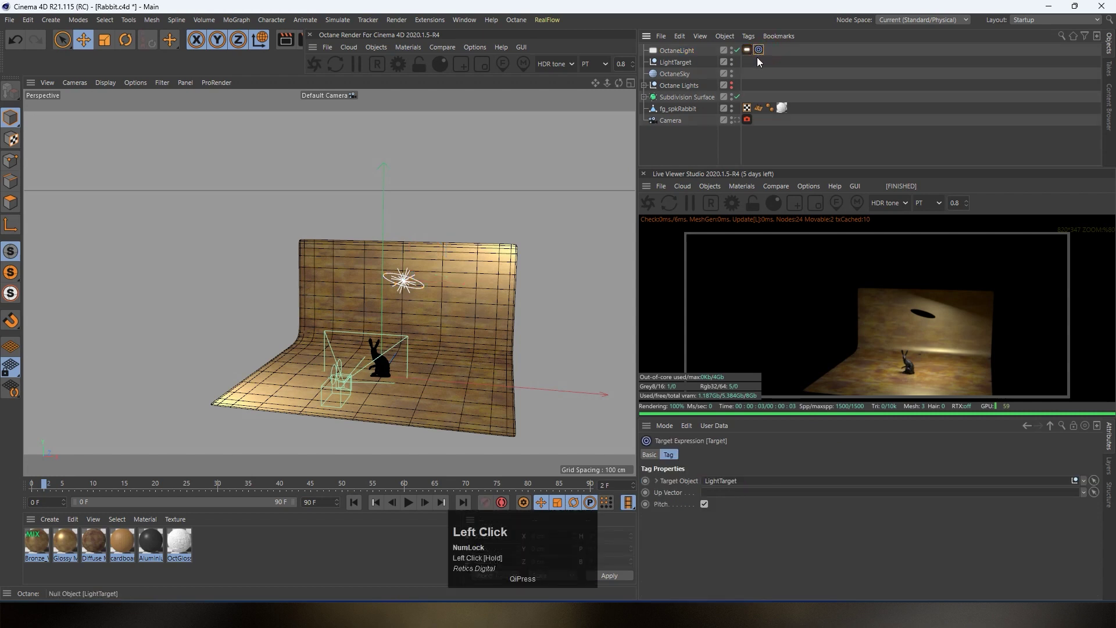
pyautogui.press('Delete')
pyautogui.click(678, 62)
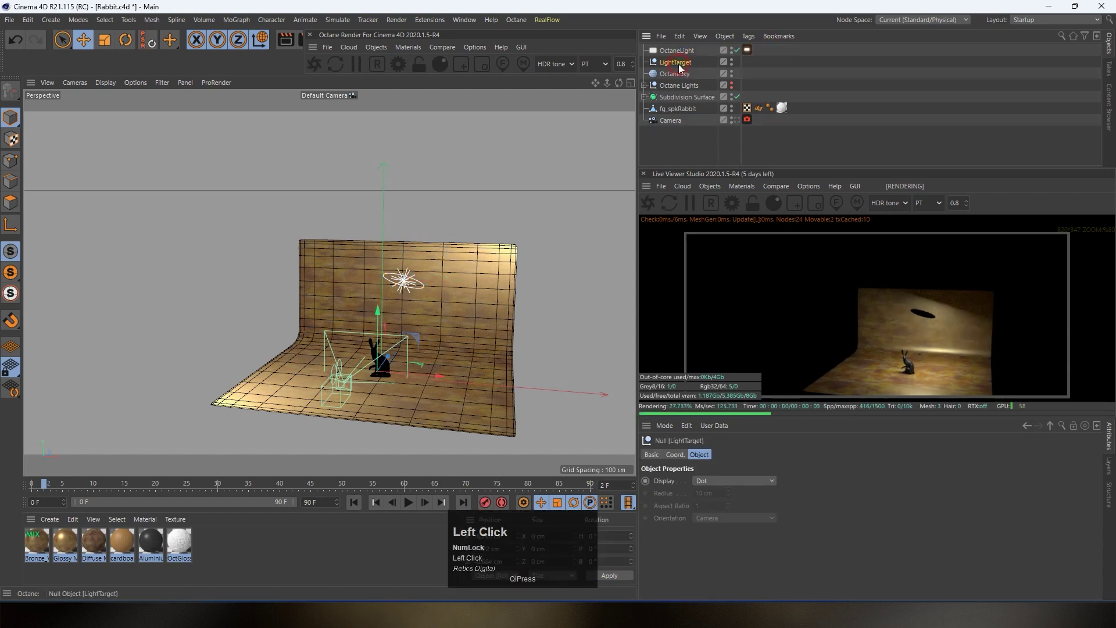
pyautogui.press('Delete')
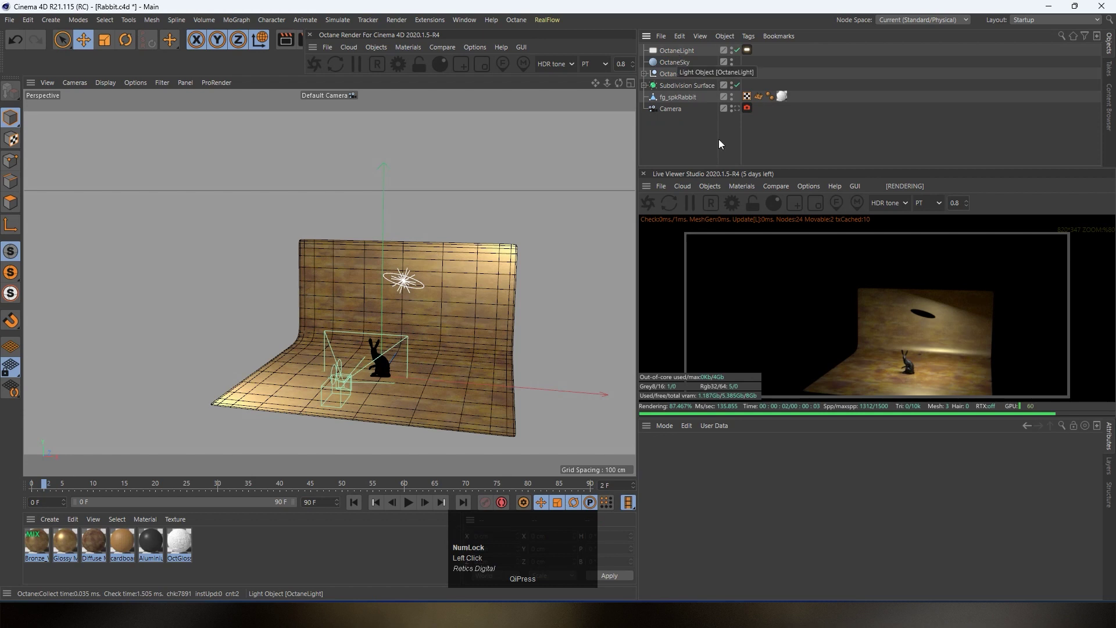
# Enlarge the Live Viewer's height and add a Null object to the scene
pyautogui.moveTo(722, 168); pyautogui.dragTo(723, 120)
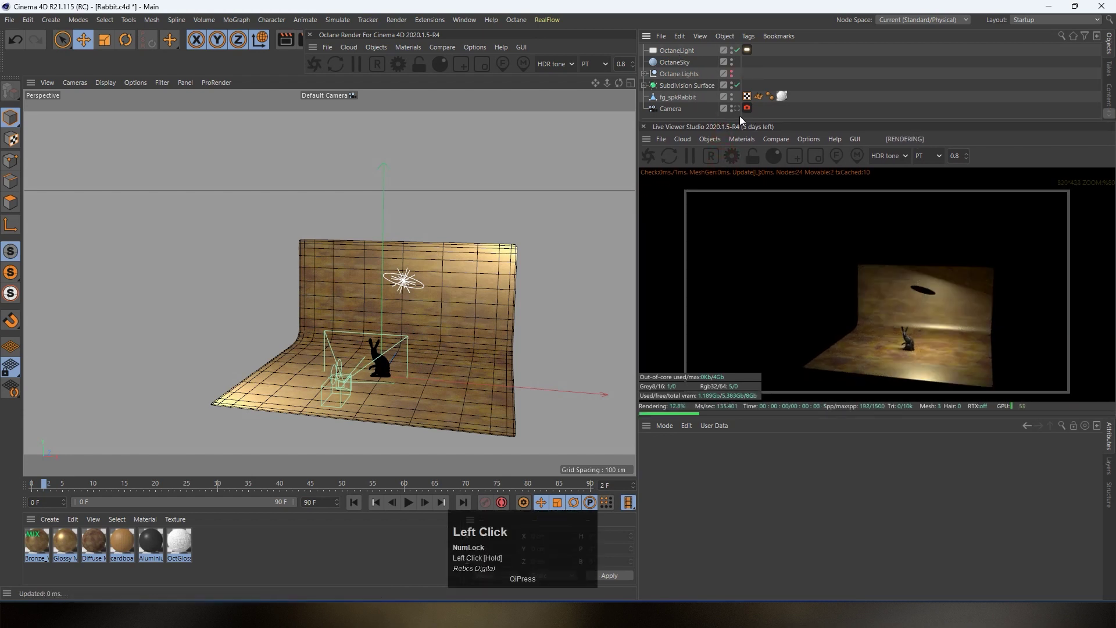
pyautogui.click(677, 51)
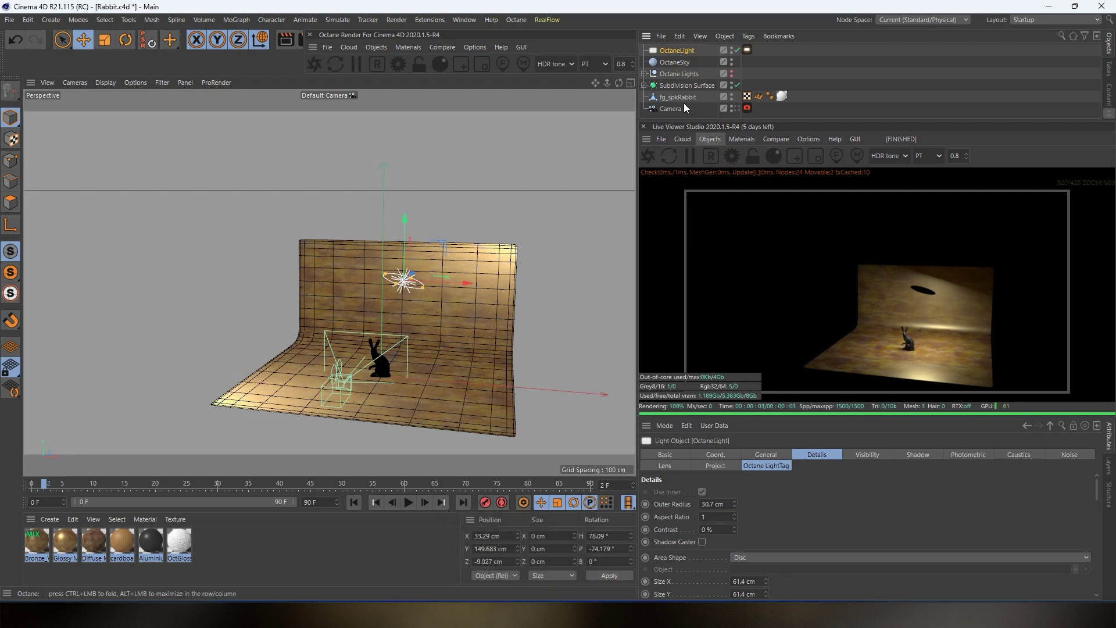
pyautogui.moveTo(280, 47); pyautogui.dragTo(102, 47, button='middle')
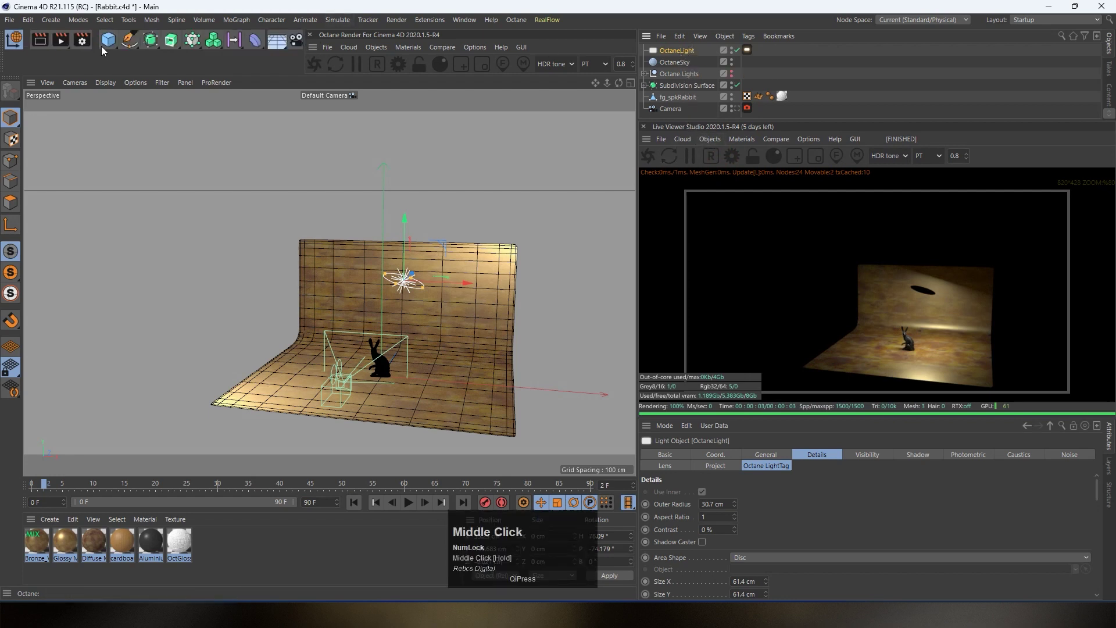
pyautogui.moveTo(103, 45); pyautogui.dragTo(145, 54)
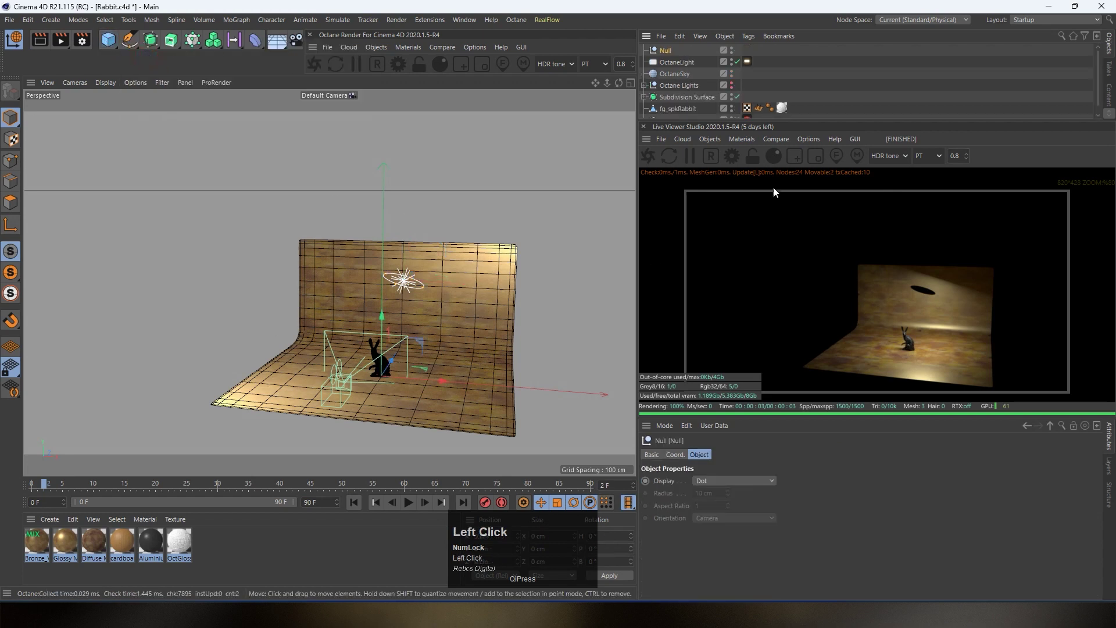
# Aim the OctaneLight at the Null with a Target tag and move the Null to test the tracking
pyautogui.rightClick(682, 62)
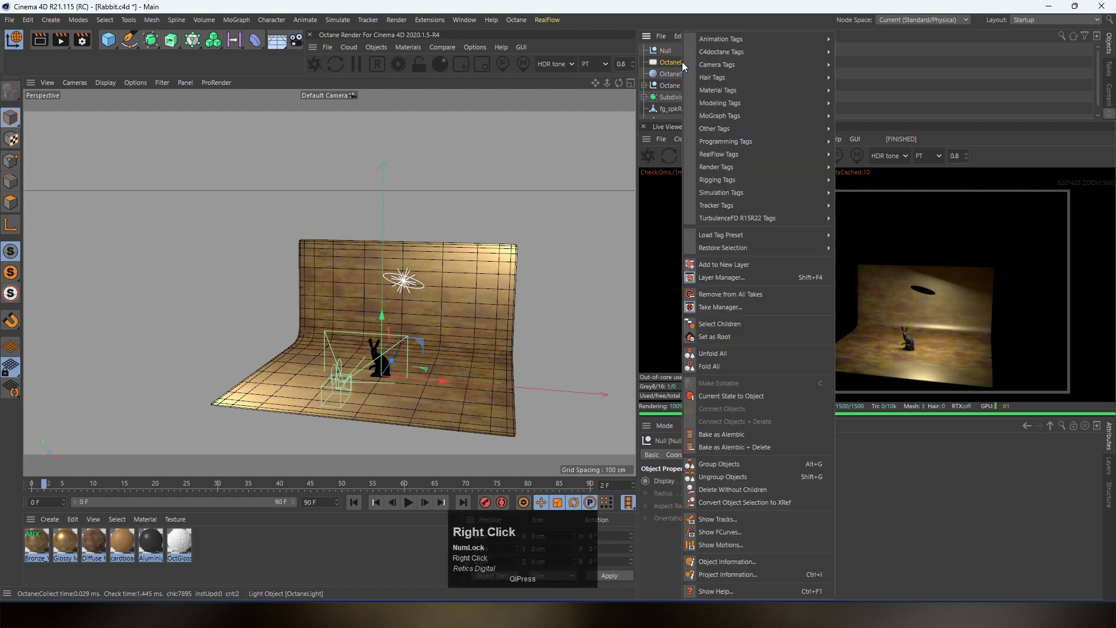
pyautogui.moveTo(756, 46)
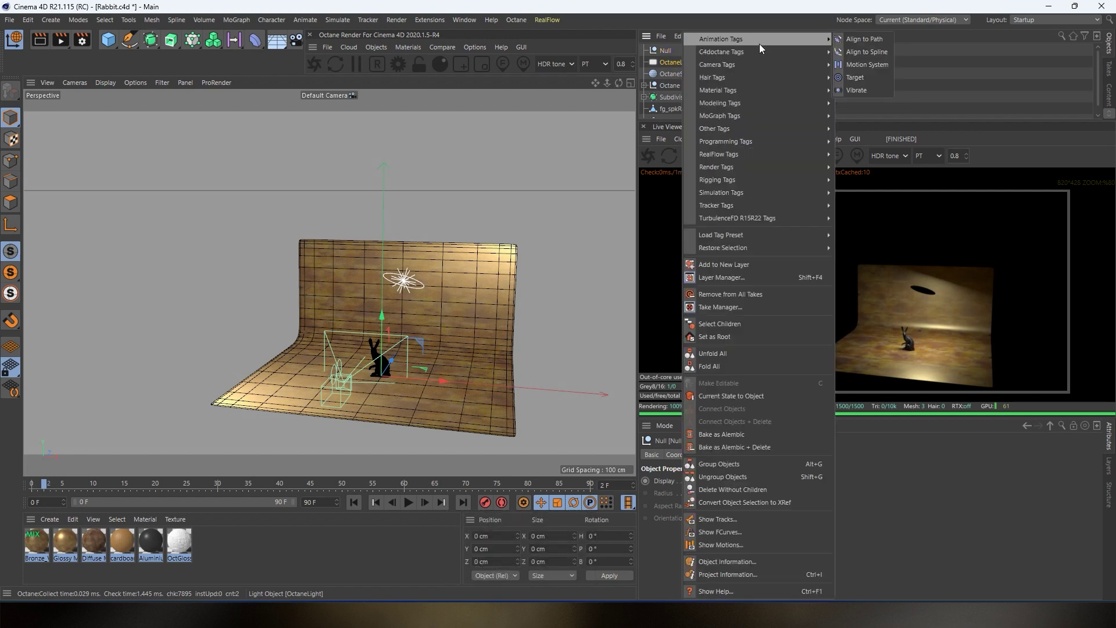
pyautogui.click(872, 78)
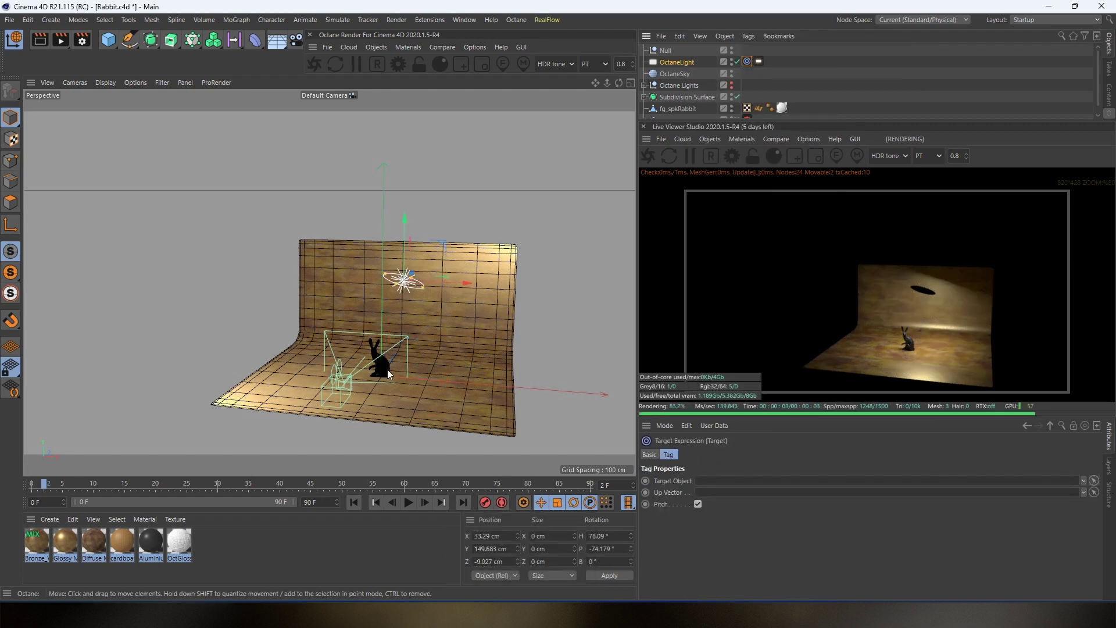
pyautogui.click(1093, 482)
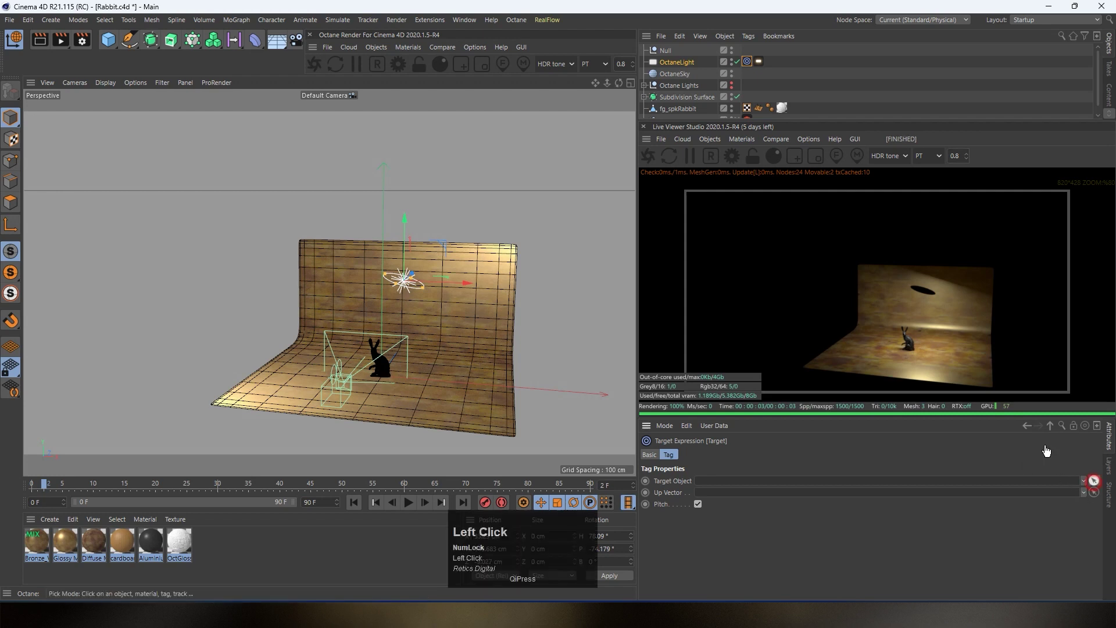
pyautogui.click(665, 51)
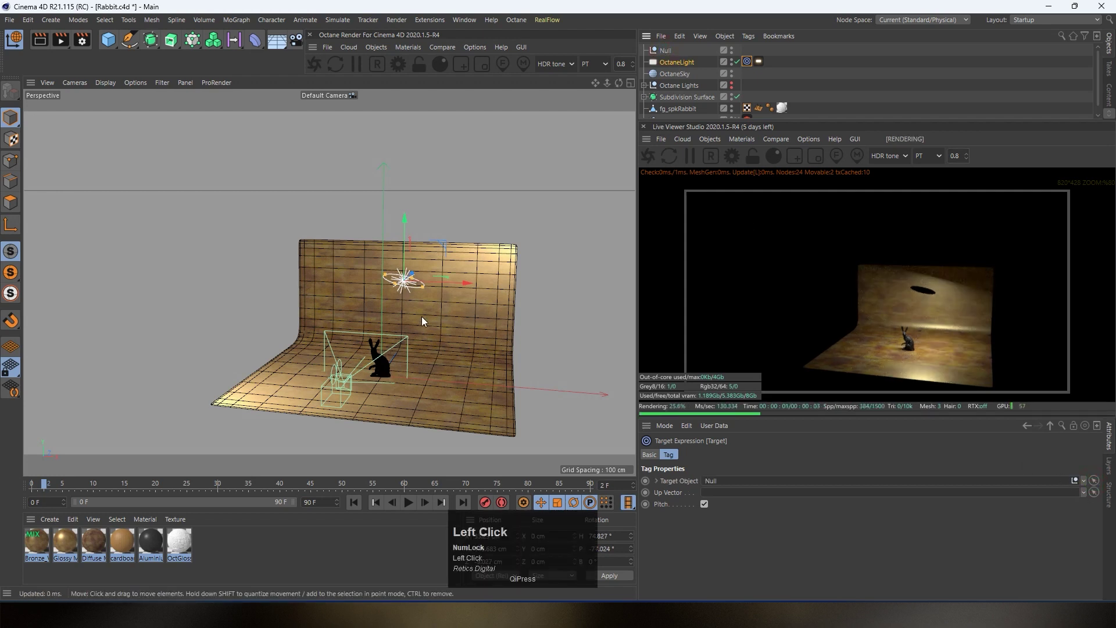
pyautogui.click(666, 53)
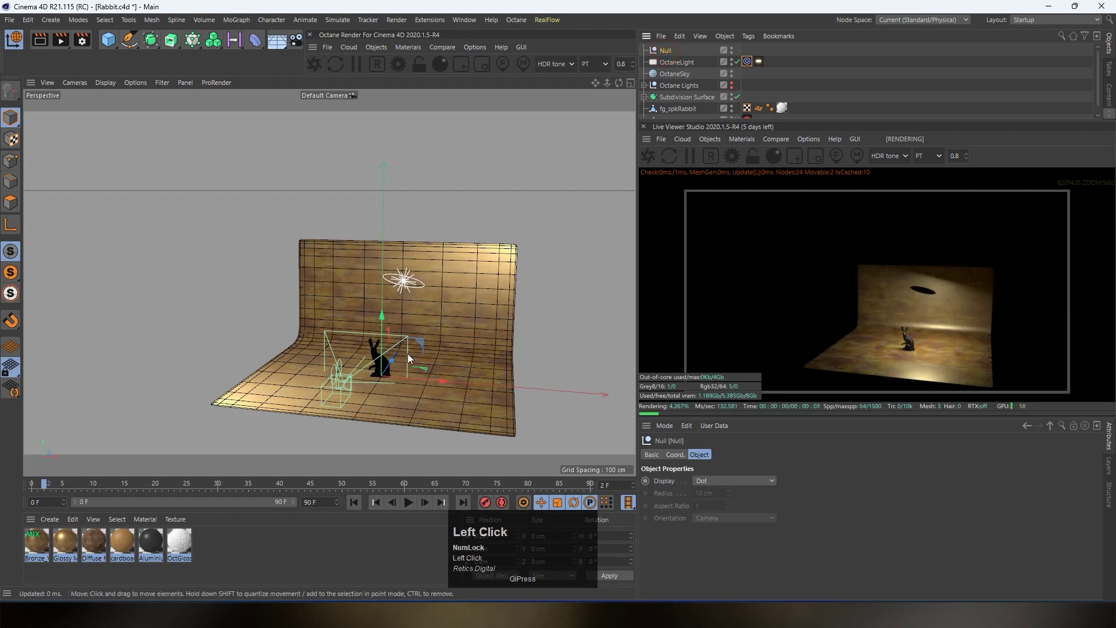
pyautogui.moveTo(382, 357); pyautogui.dragTo(445, 361)
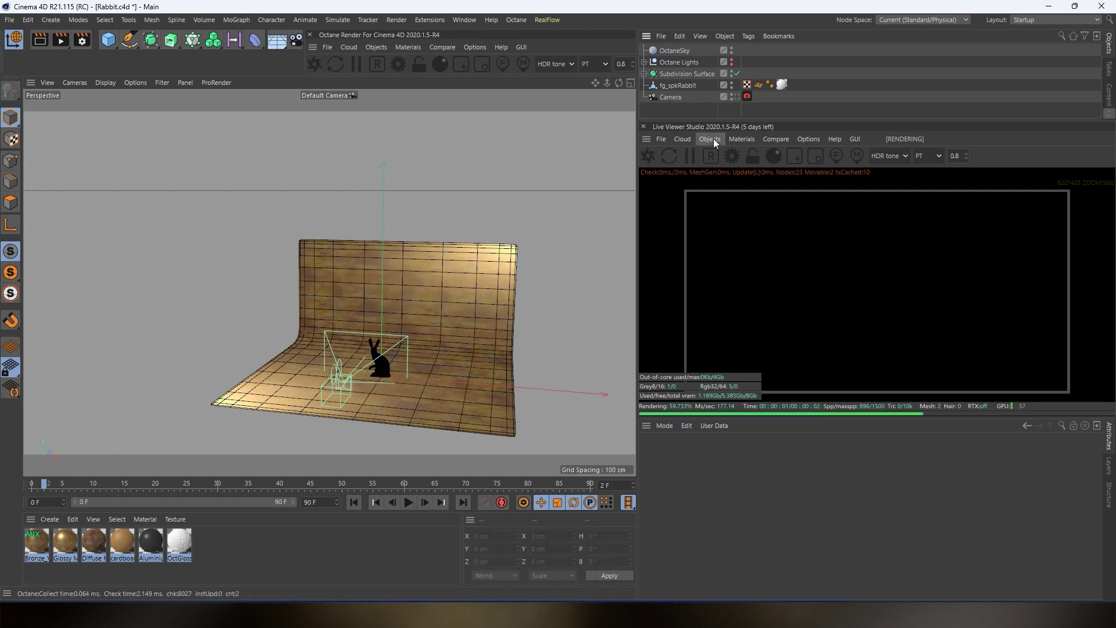
# Add an Octane Ies Light and raise it above the rabbit to about Y 98.7 cm
pyautogui.click(710, 139)
pyautogui.moveTo(737, 192)
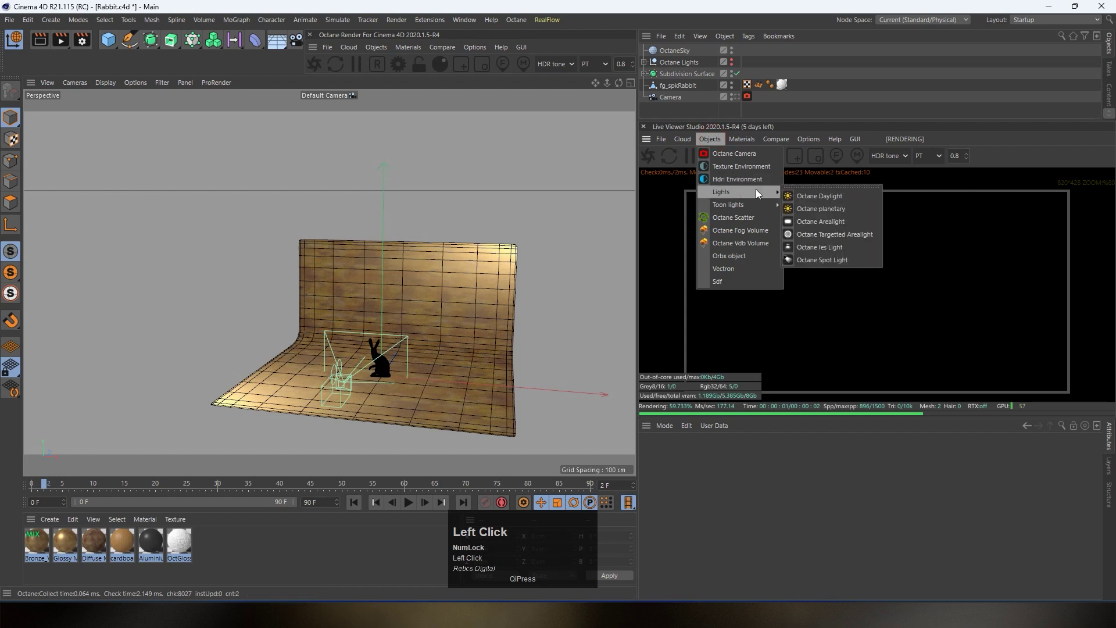
pyautogui.click(823, 251)
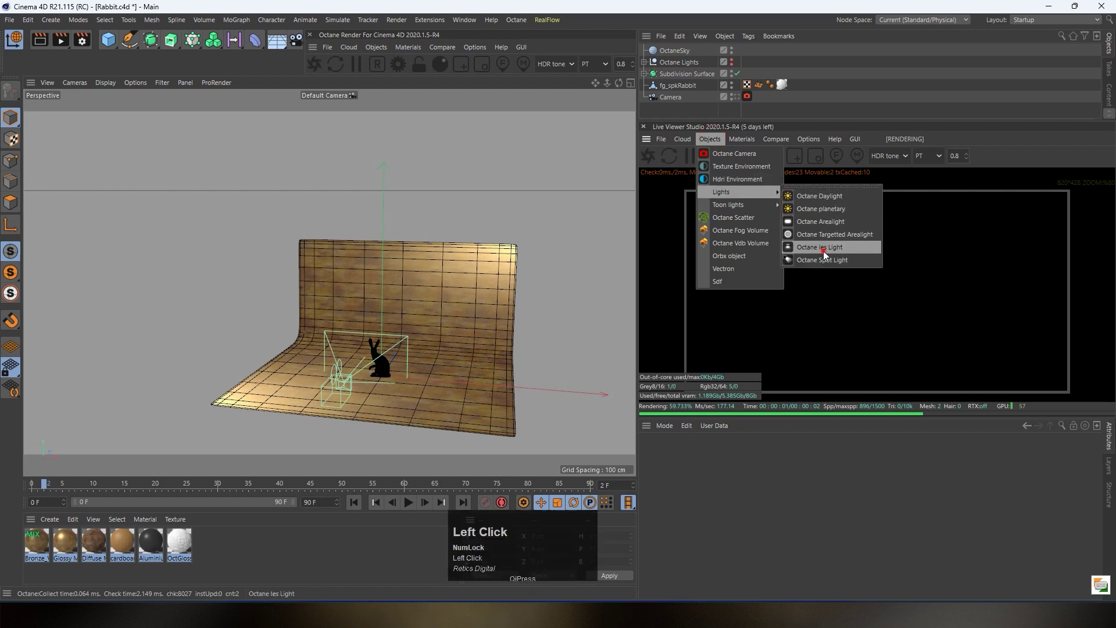
pyautogui.moveTo(385, 349); pyautogui.dragTo(383, 286)
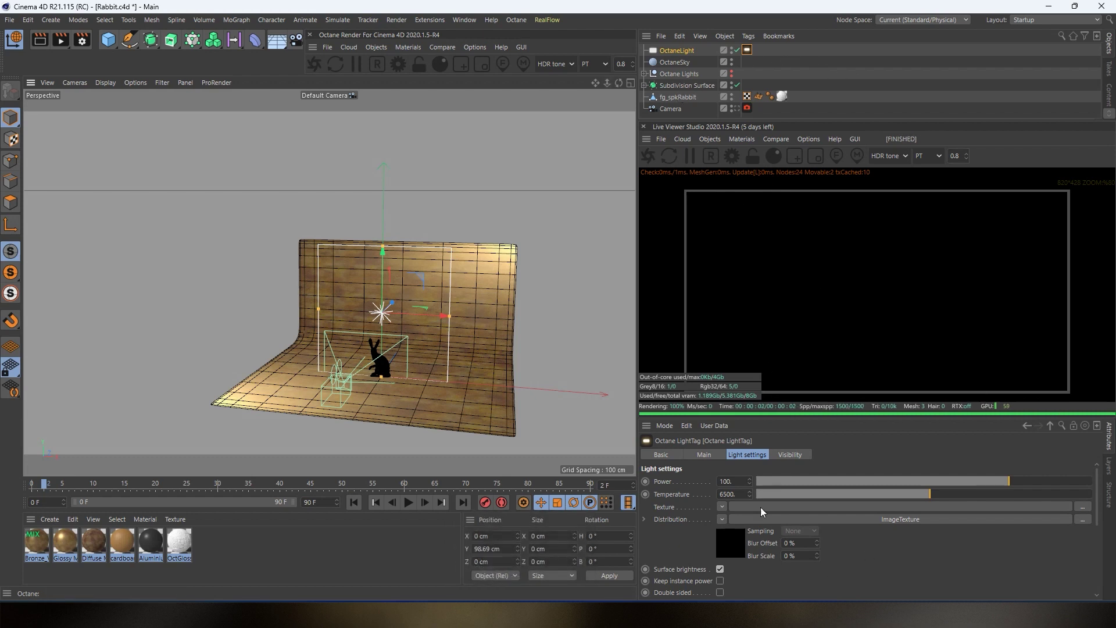
# Load the second IES file from the IES Library folder as the light's distribution texture, without copying it to the project location
pyautogui.click(896, 519)
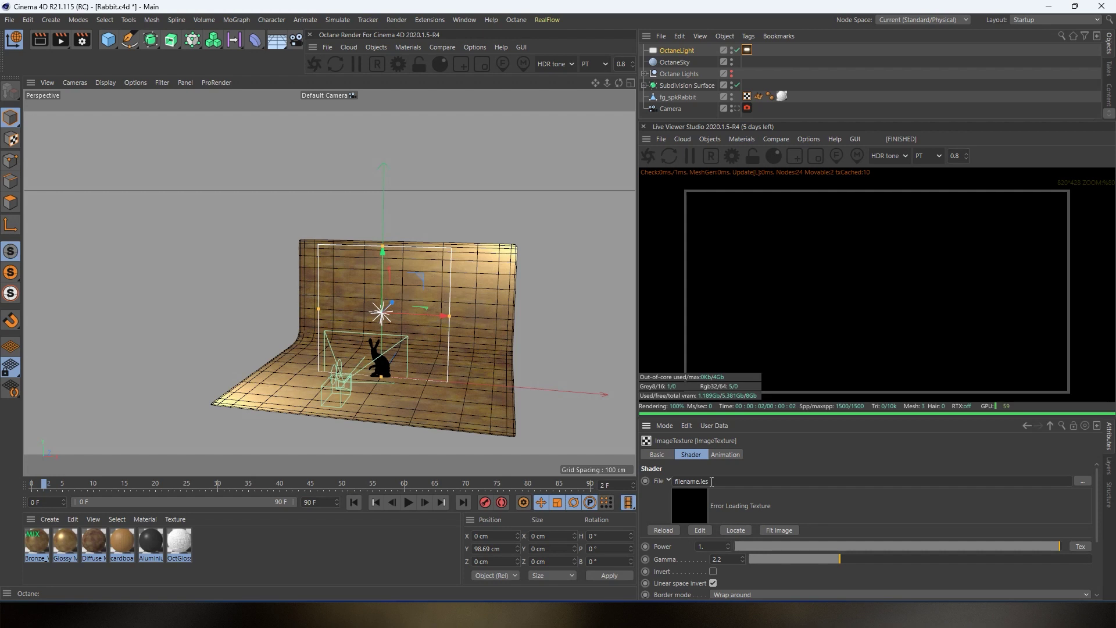
pyautogui.click(1082, 481)
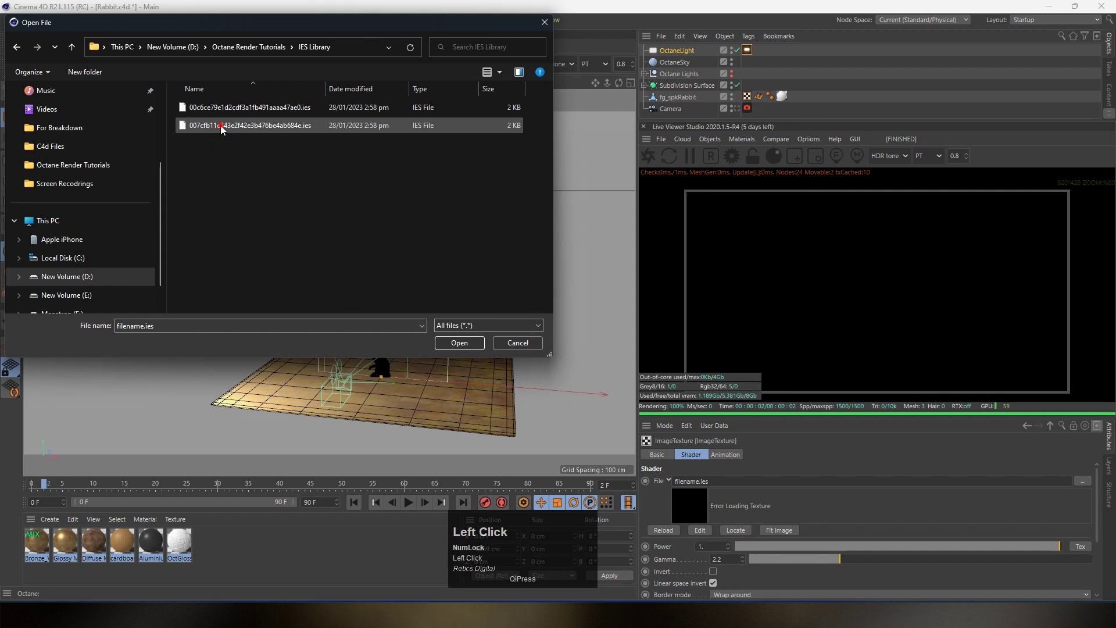
pyautogui.click(221, 127)
pyautogui.click(458, 343)
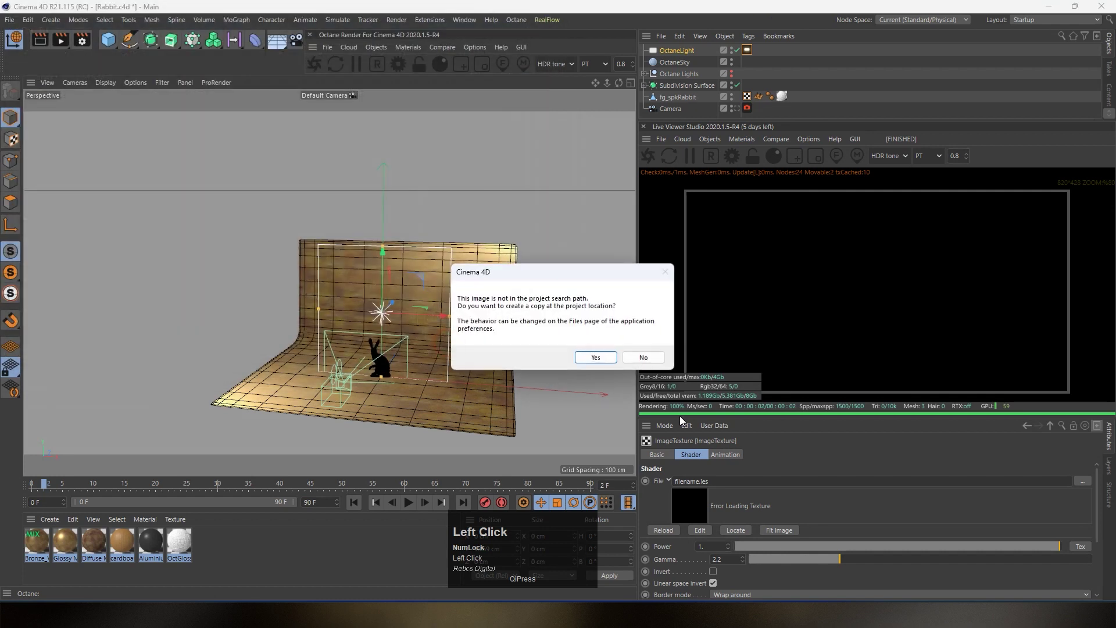
pyautogui.click(642, 357)
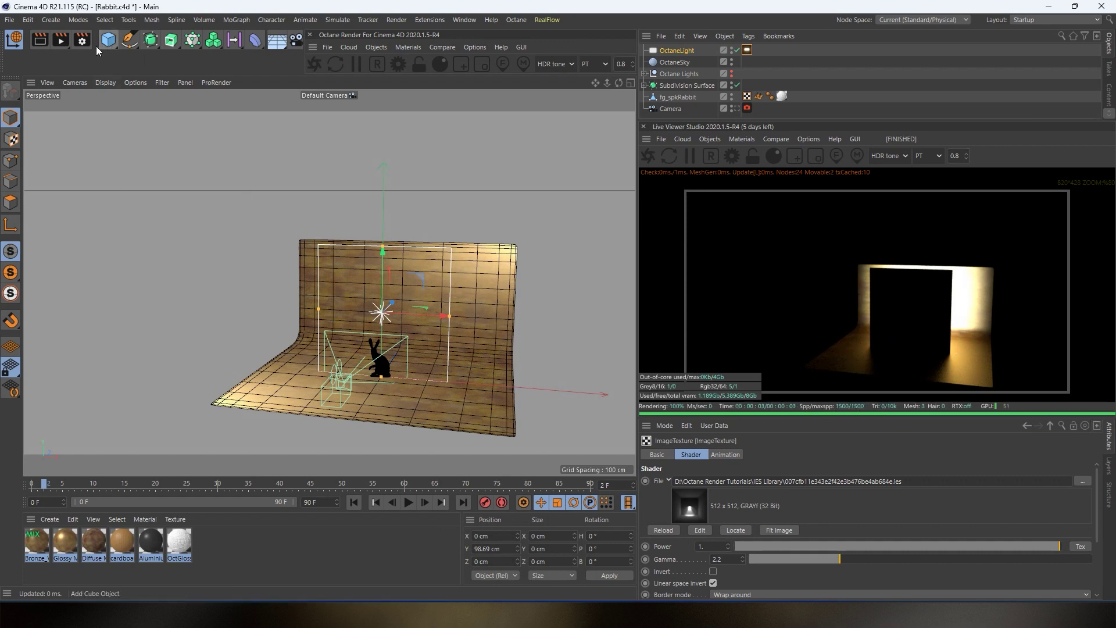
# Scale the IES light down to about 52.8 cm and set its area shape to Disc
pyautogui.moveTo(96, 47); pyautogui.dragTo(266, 45, button='middle')
pyautogui.click(28, 42)
pyautogui.moveTo(470, 351); pyautogui.dragTo(496, 357)
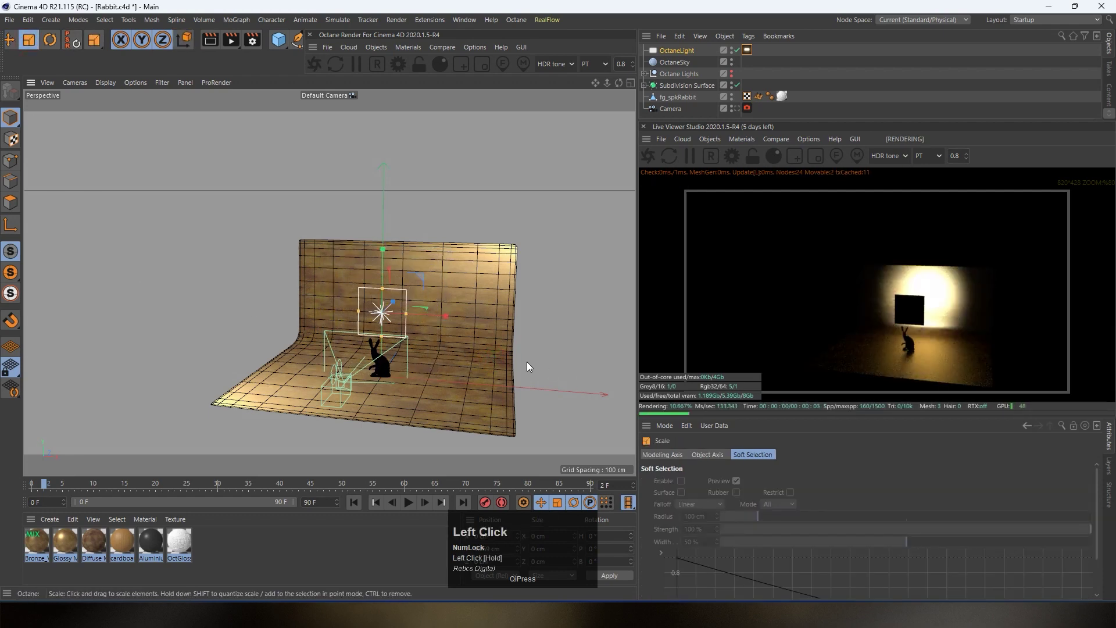
pyautogui.click(680, 50)
pyautogui.click(761, 557)
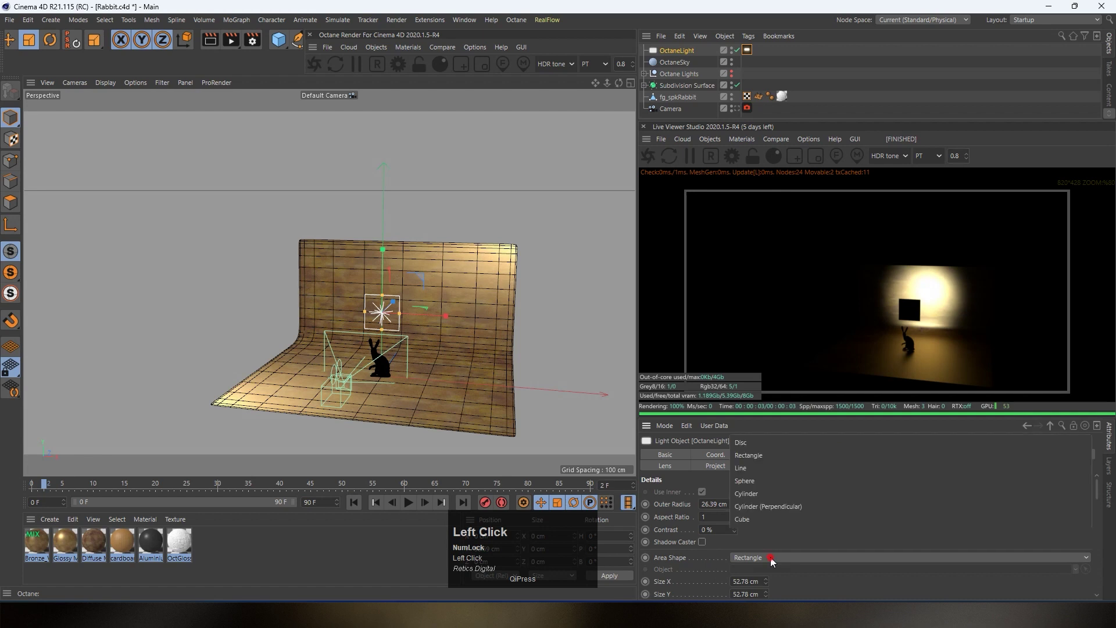
pyautogui.click(770, 446)
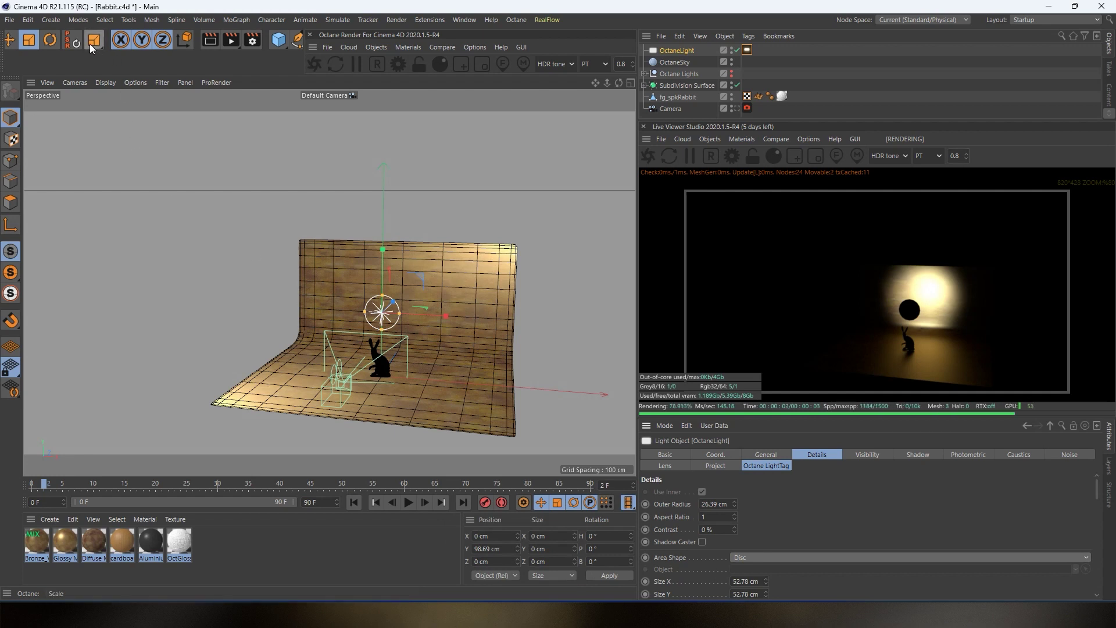
# Rotate the IES light to a pitch of -90° so it points straight down, and view the rabbit through the scene Camera
pyautogui.click(51, 40)
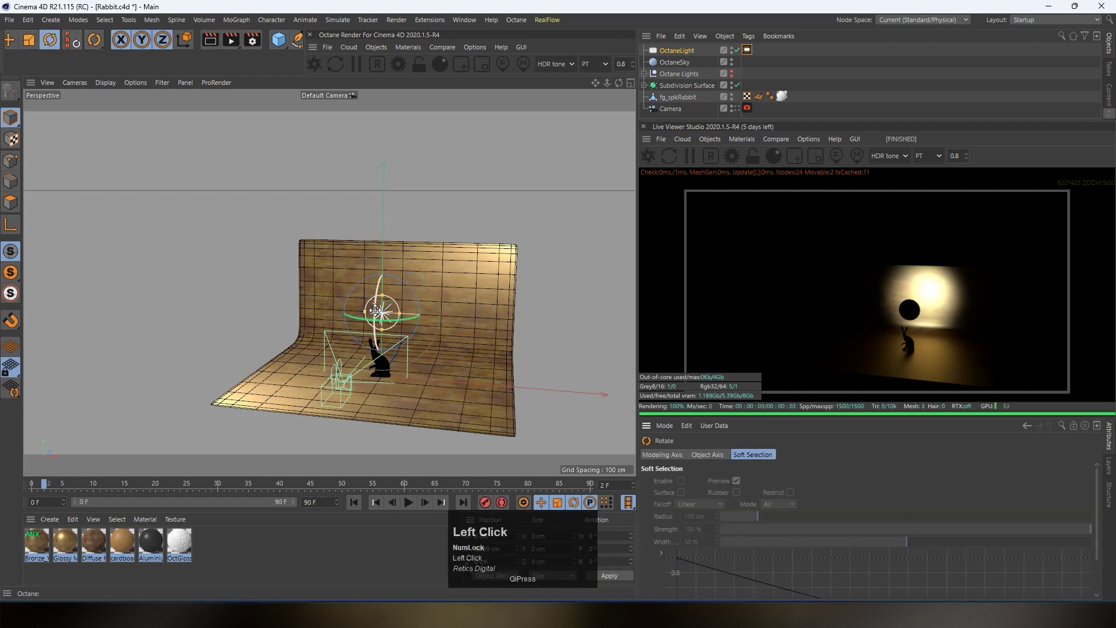
pyautogui.keyDown('shift'); pyautogui.moveTo(376, 310); pyautogui.dragTo(538, 235); pyautogui.keyUp('shift')
pyautogui.scroll(4, 397, 354)
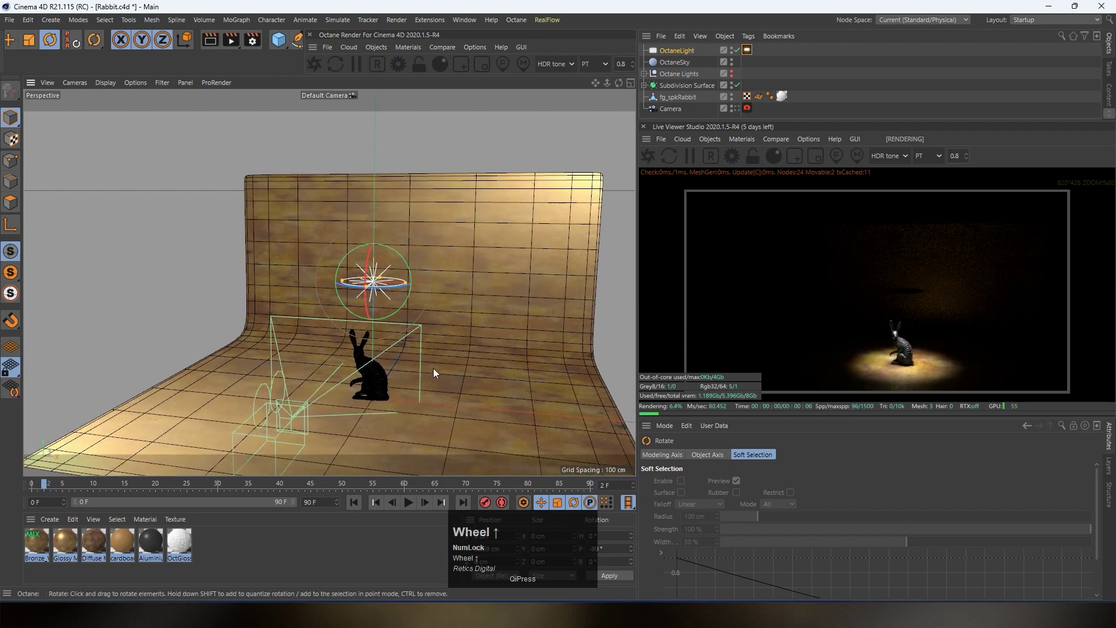
pyautogui.moveTo(793, 418); pyautogui.dragTo(907, 484)
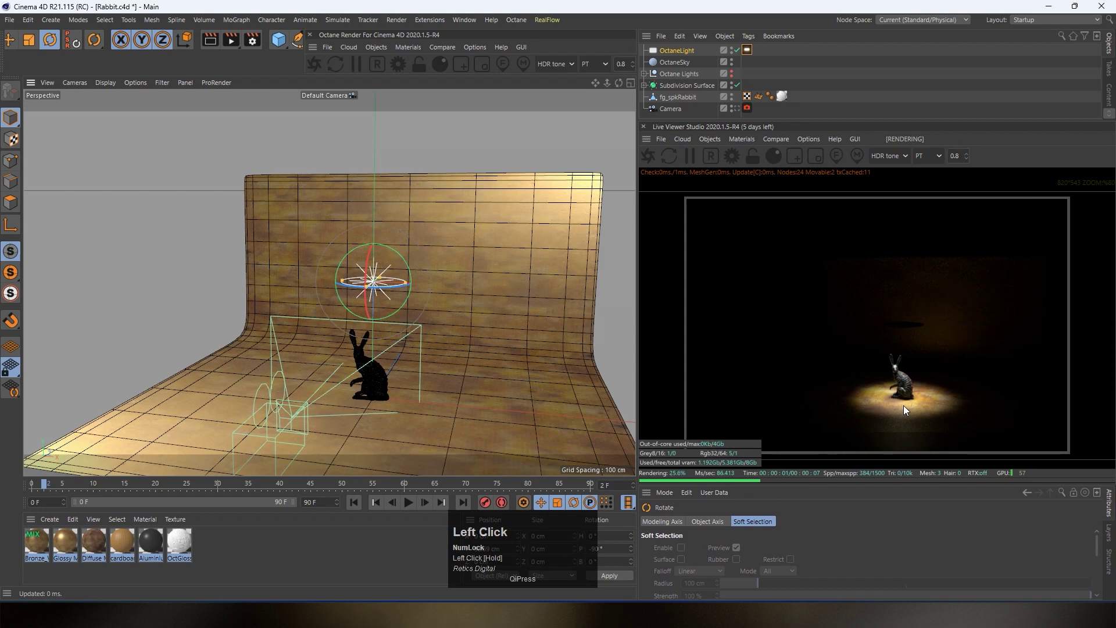
pyautogui.click(736, 109)
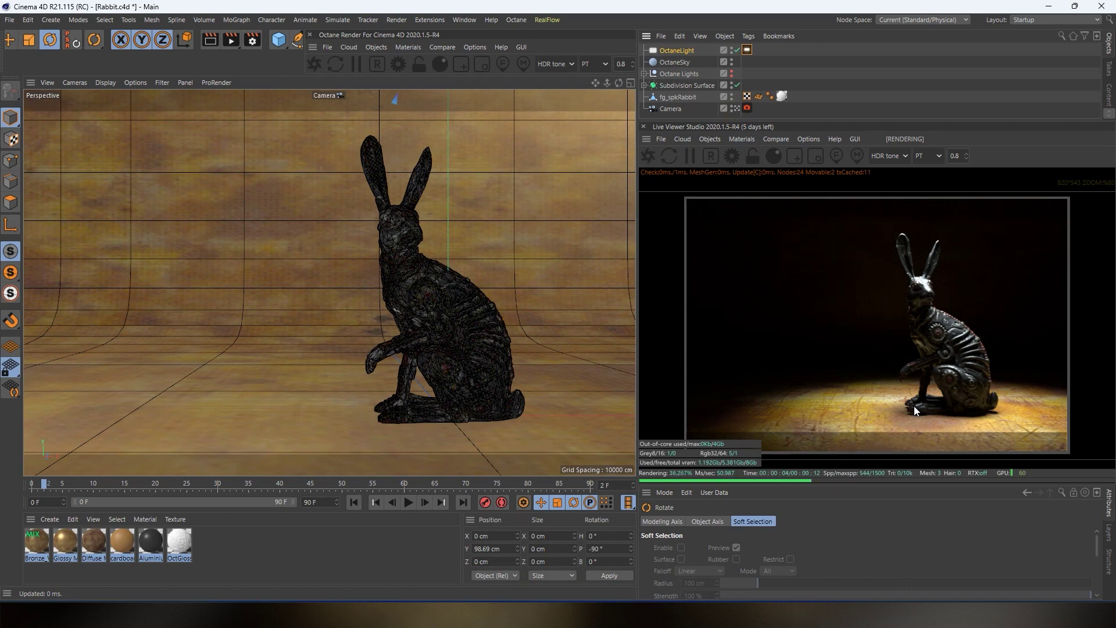
# In the four-view layout, move the IES light back near the wall and beside the rabbit, to about X -84.4, Z 168.7 cm
pyautogui.click(630, 86)
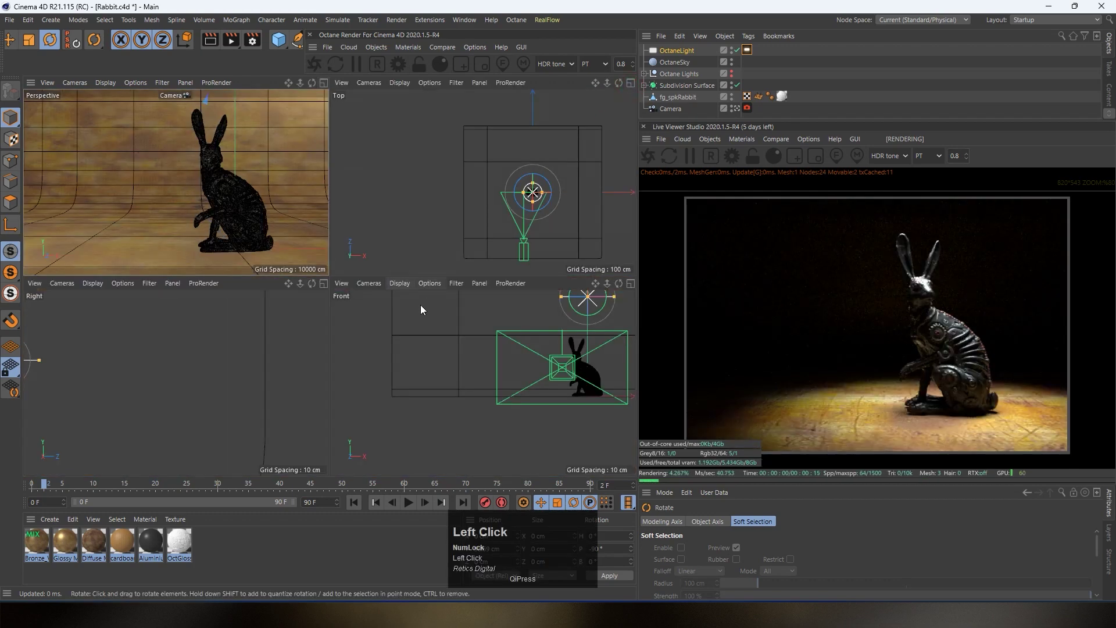
pyautogui.click(674, 53)
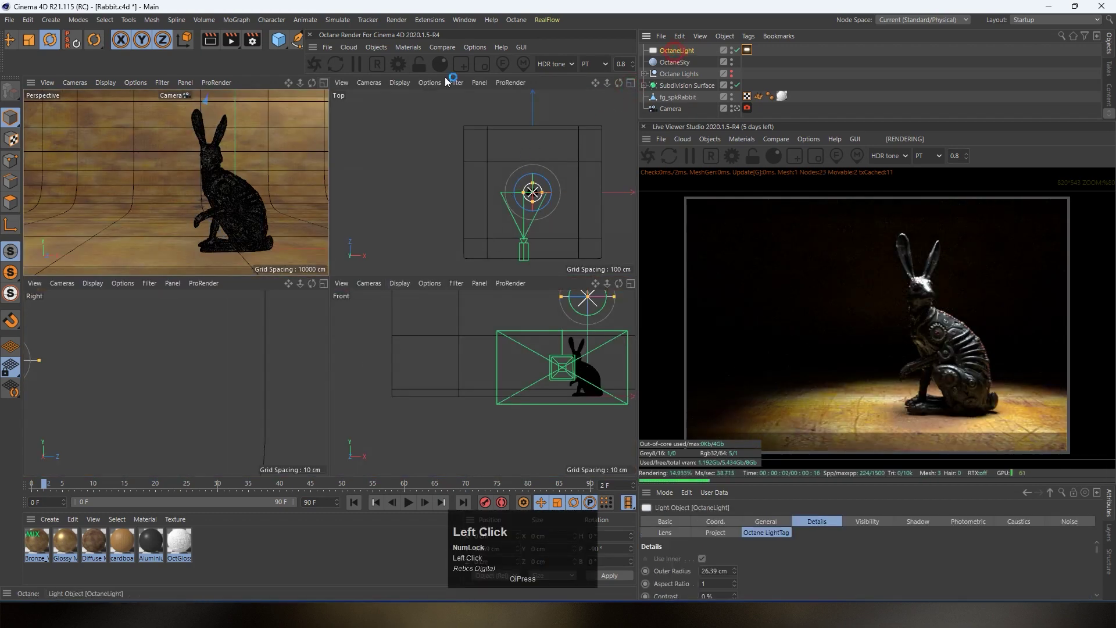
pyautogui.click(9, 39)
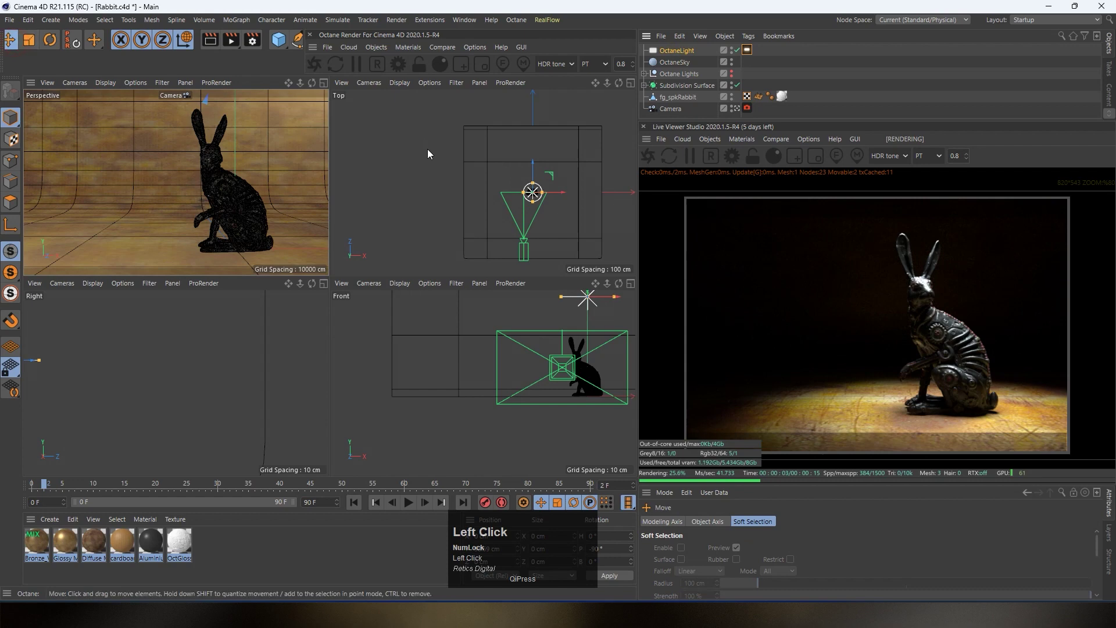
pyautogui.moveTo(533, 177); pyautogui.dragTo(533, 174)
pyautogui.moveTo(533, 163); pyautogui.dragTo(534, 118)
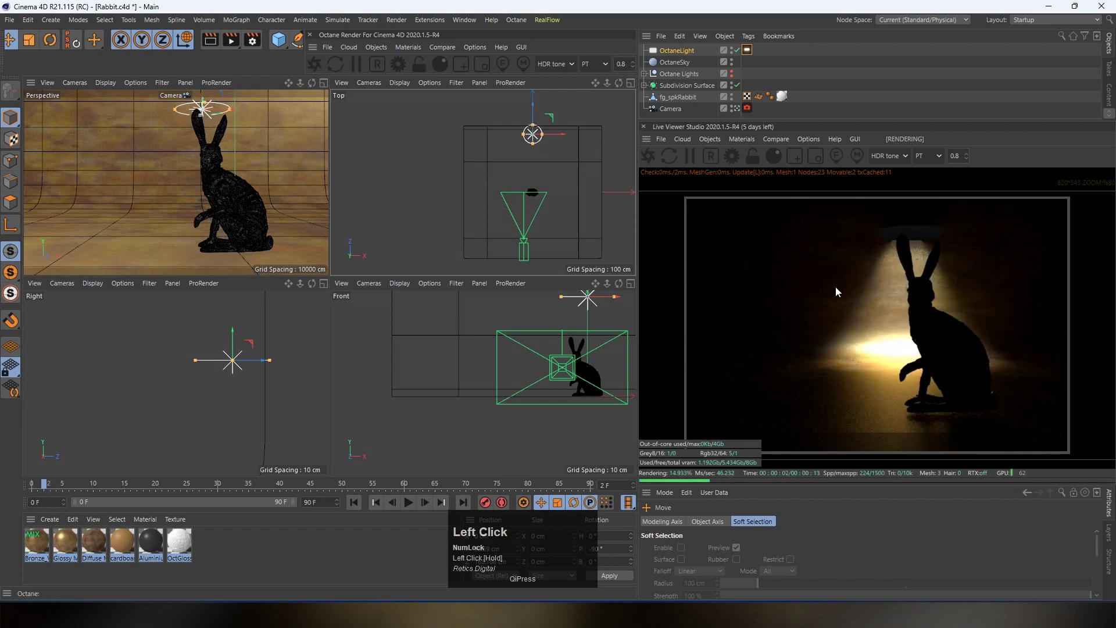
pyautogui.scroll(5, 547, 143)
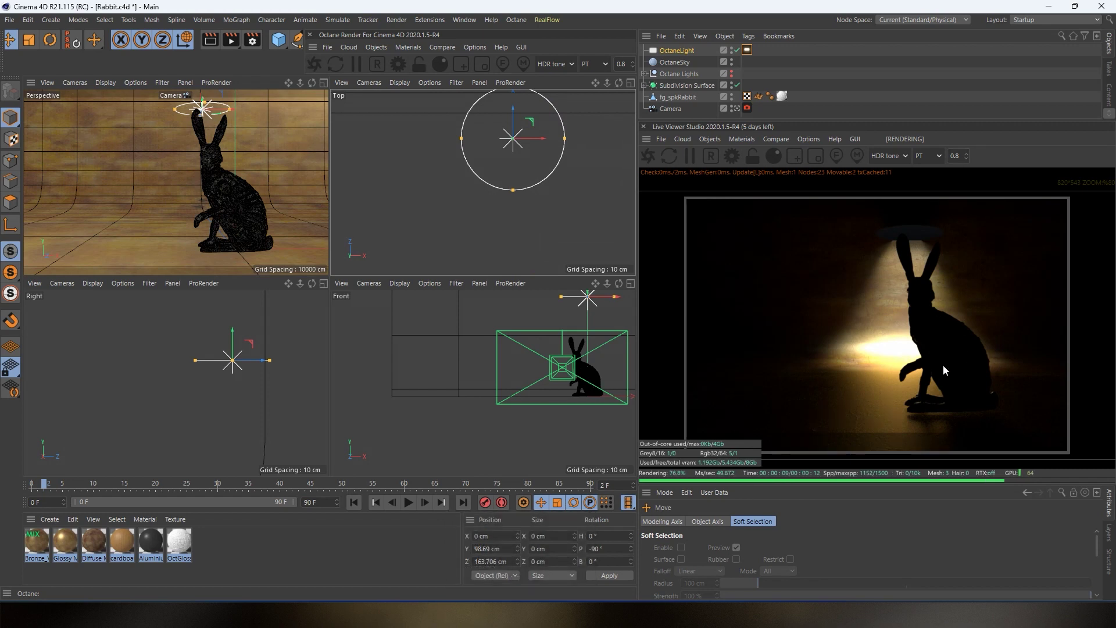
pyautogui.moveTo(941, 368); pyautogui.dragTo(846, 366)
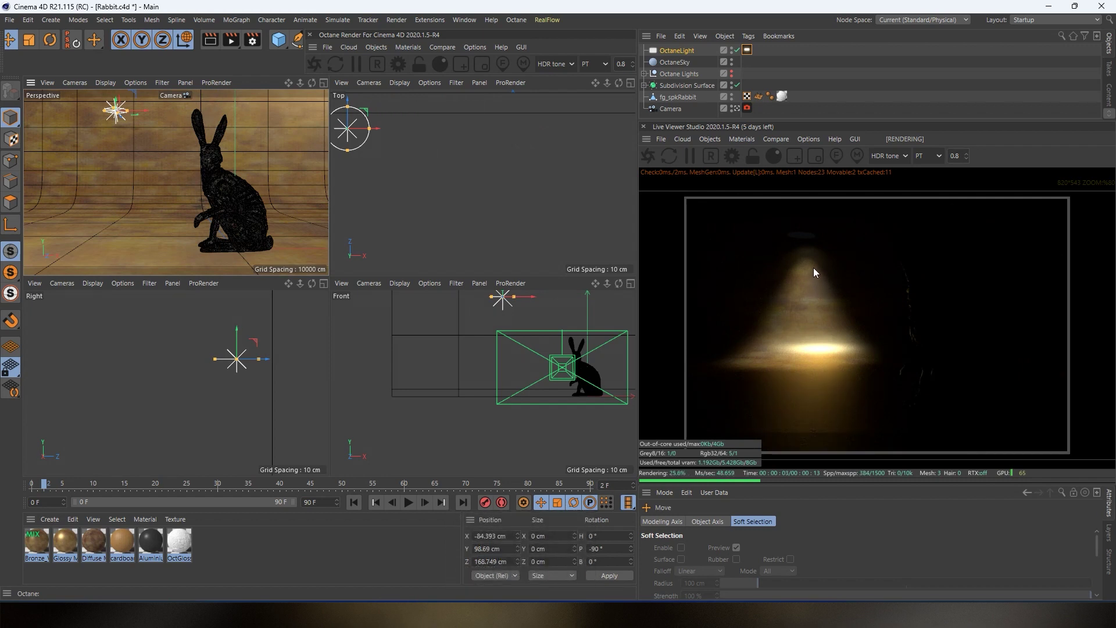
# Inspect the IES light's cone pattern on the back wall in the Live Viewer render
pyautogui.scroll(3, 807, 249)
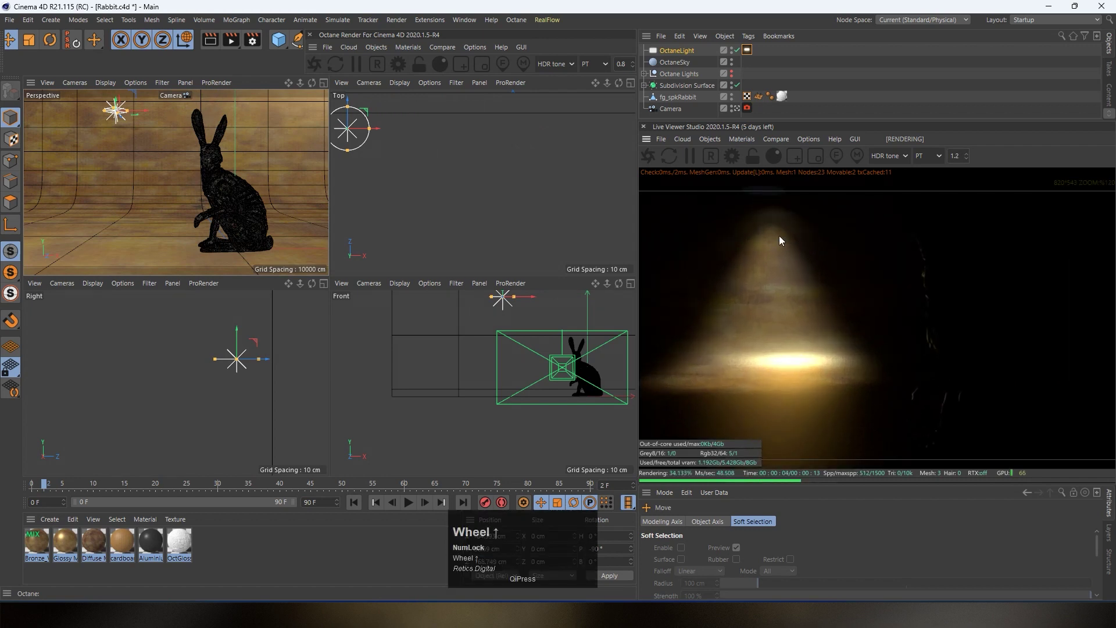
pyautogui.moveTo(776, 239); pyautogui.dragTo(827, 267, button='middle')
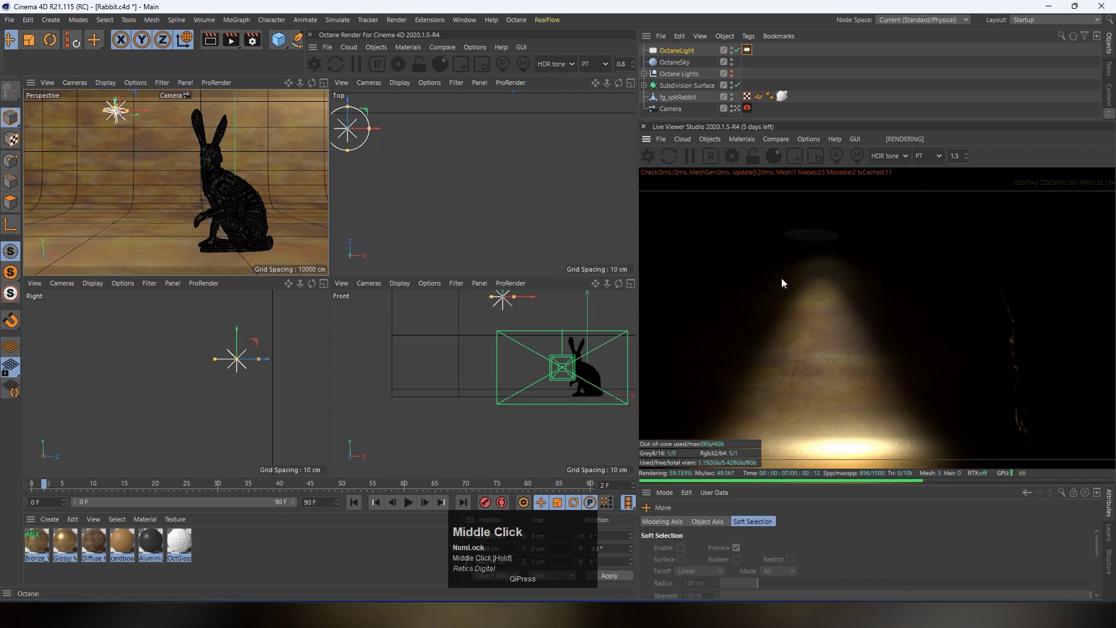
pyautogui.scroll(-4, 837, 311)
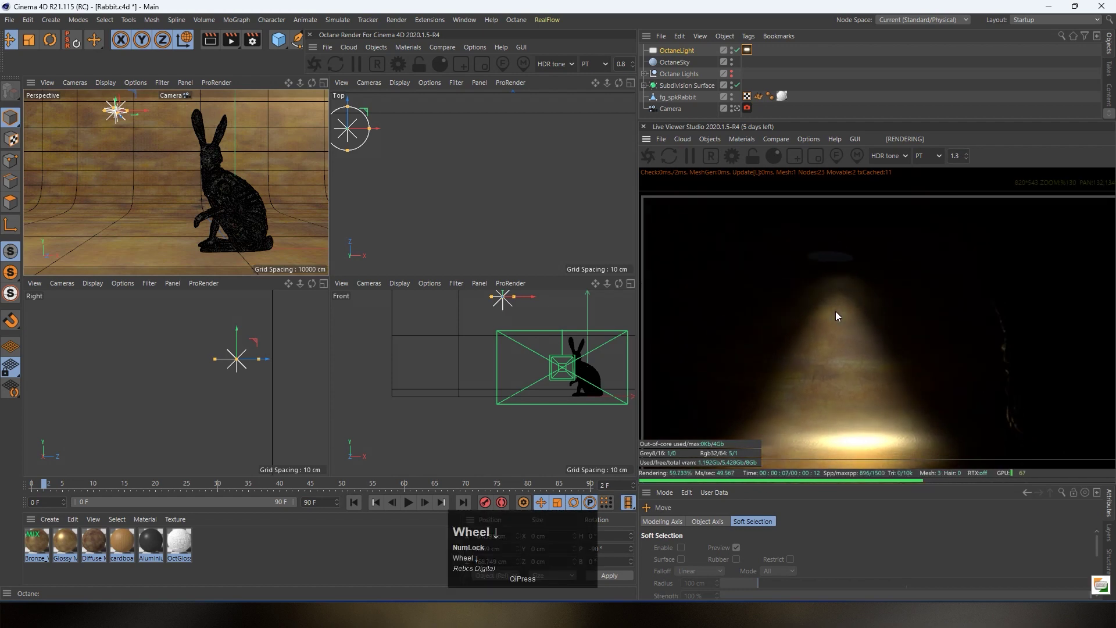
pyautogui.moveTo(923, 368); pyautogui.dragTo(864, 340, button='middle')
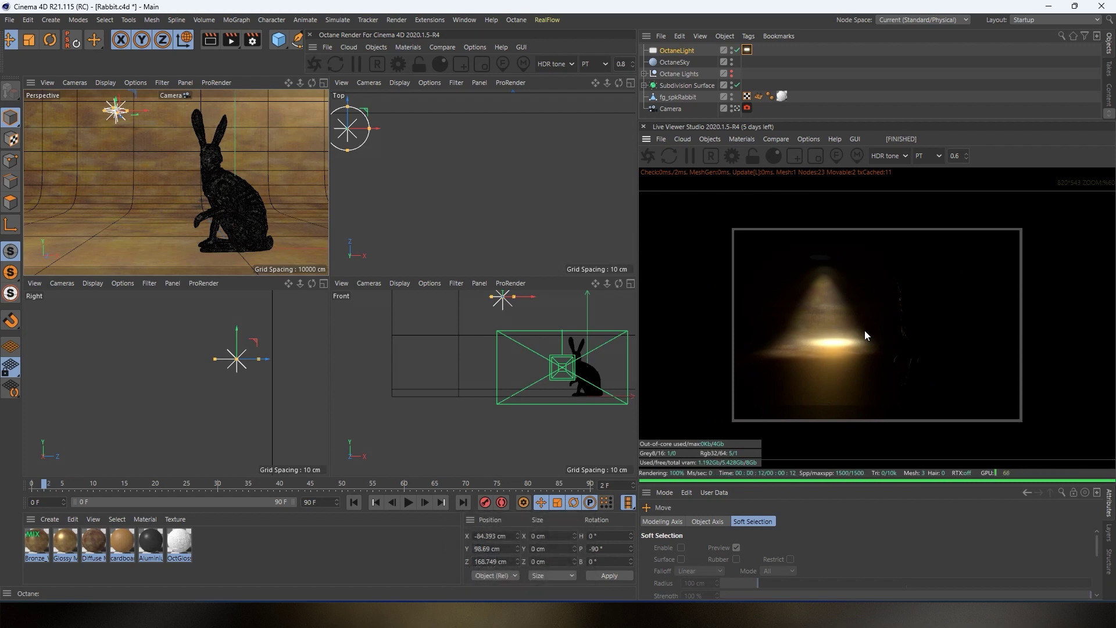
# Try the IES light with Normalize off, shifting its temperature to about 10194 and down to about 3651, and raising its power to about 503
pyautogui.moveTo(833, 483); pyautogui.dragTo(832, 358)
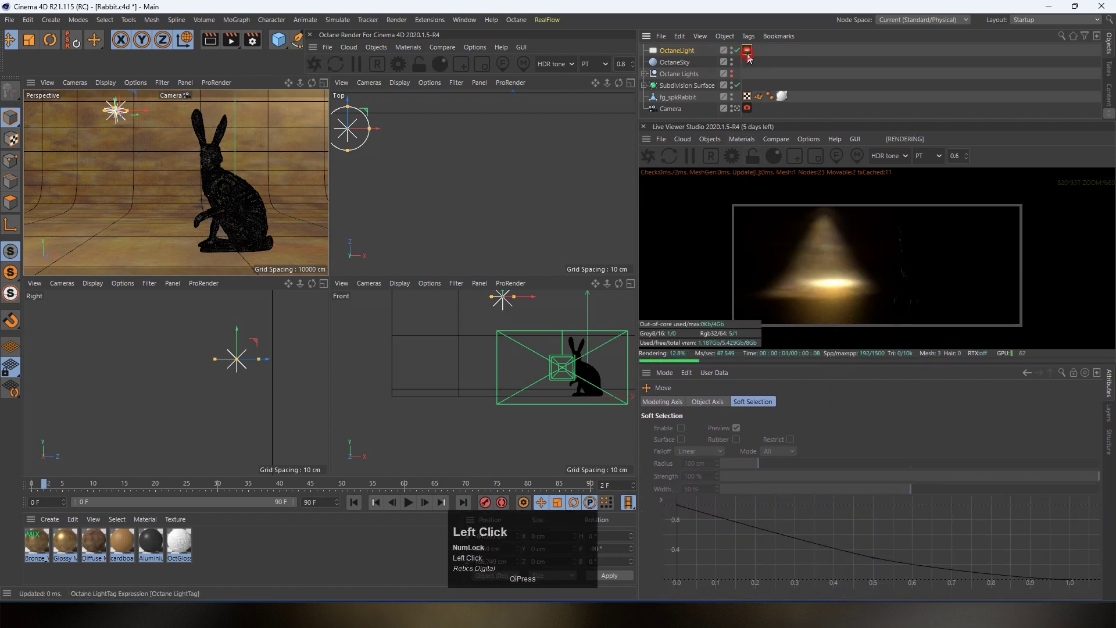
pyautogui.click(747, 50)
pyautogui.moveTo(1097, 487)
pyautogui.mouseDown()
pyautogui.moveTo(1096, 501)
pyautogui.moveTo(1096, 488)
pyautogui.mouseUp()
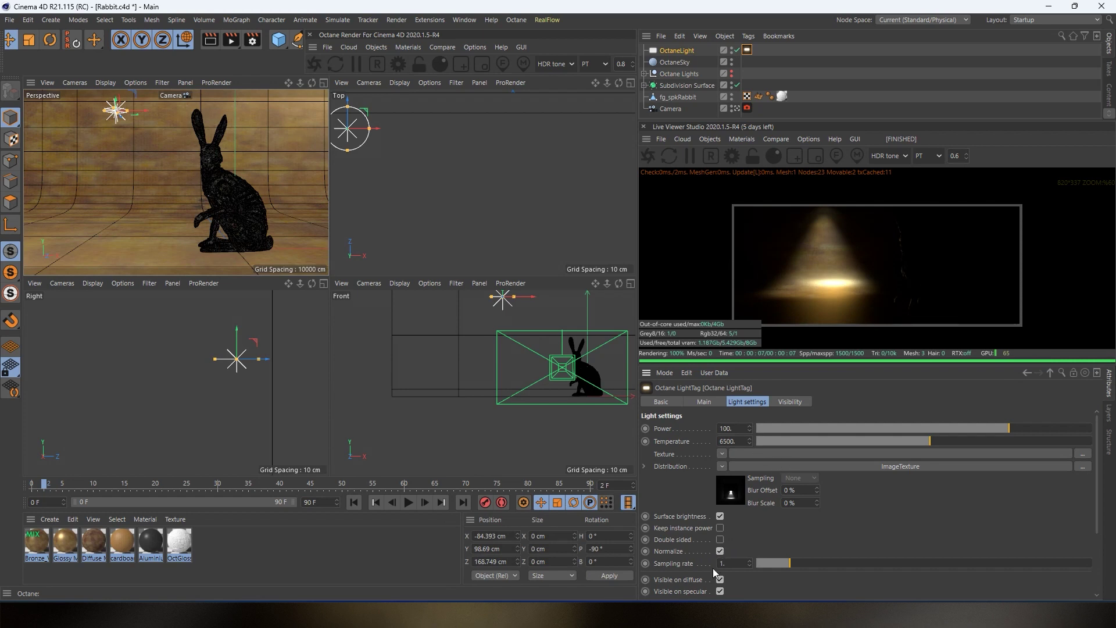
pyautogui.click(719, 551)
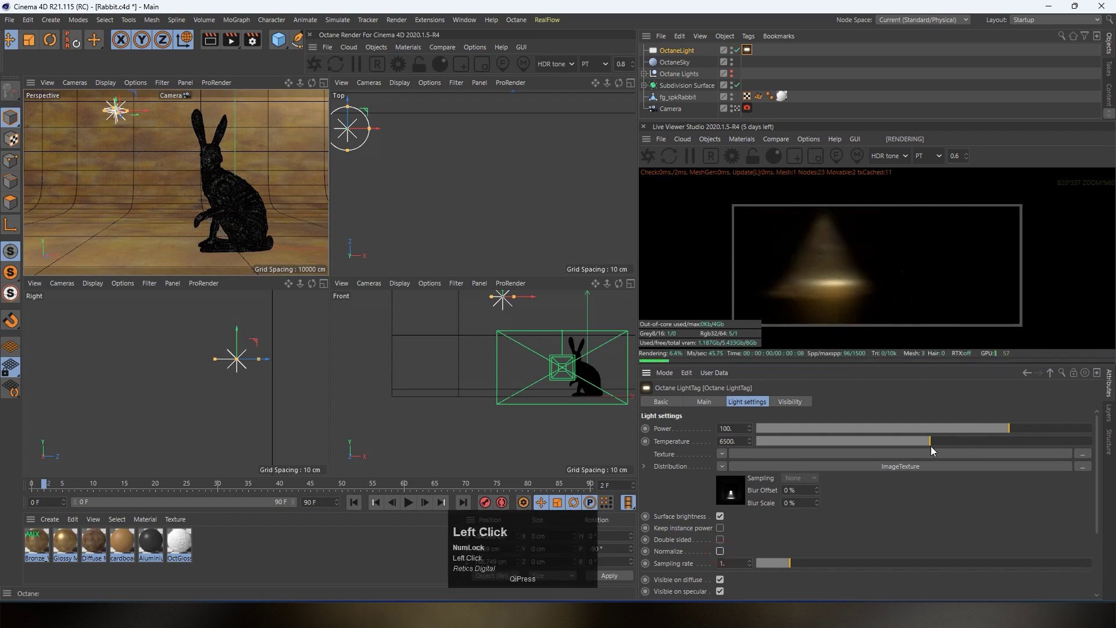
pyautogui.moveTo(929, 442); pyautogui.dragTo(1027, 439)
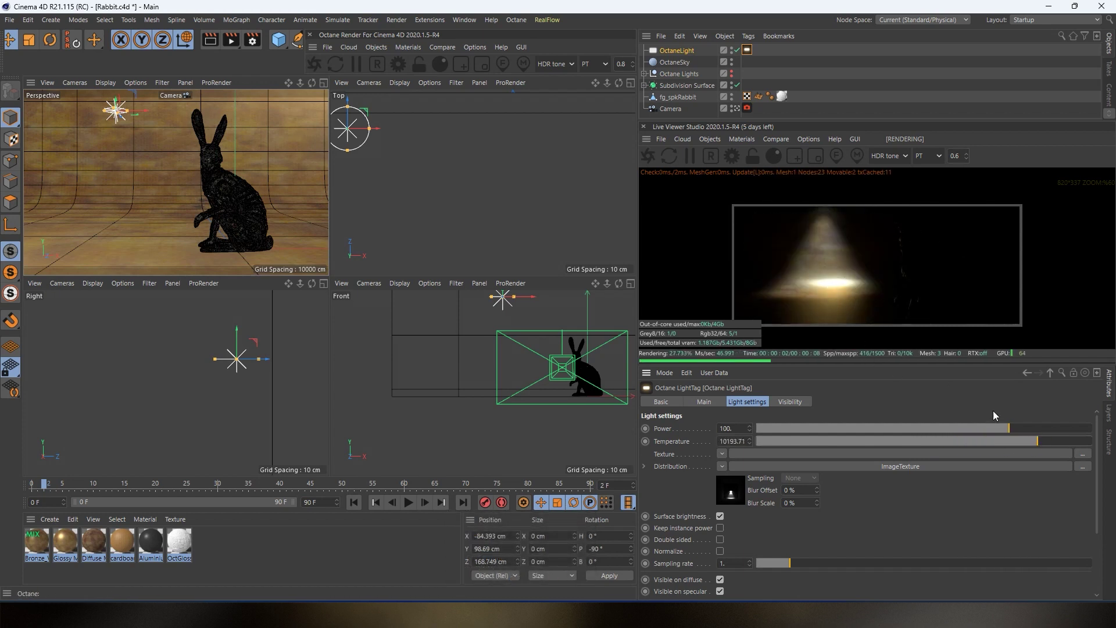
pyautogui.moveTo(1028, 441); pyautogui.dragTo(848, 443)
pyautogui.click(1014, 428)
pyautogui.moveTo(1045, 430)
pyautogui.mouseDown()
pyautogui.moveTo(1068, 431)
pyautogui.moveTo(1035, 434)
pyautogui.mouseUp()
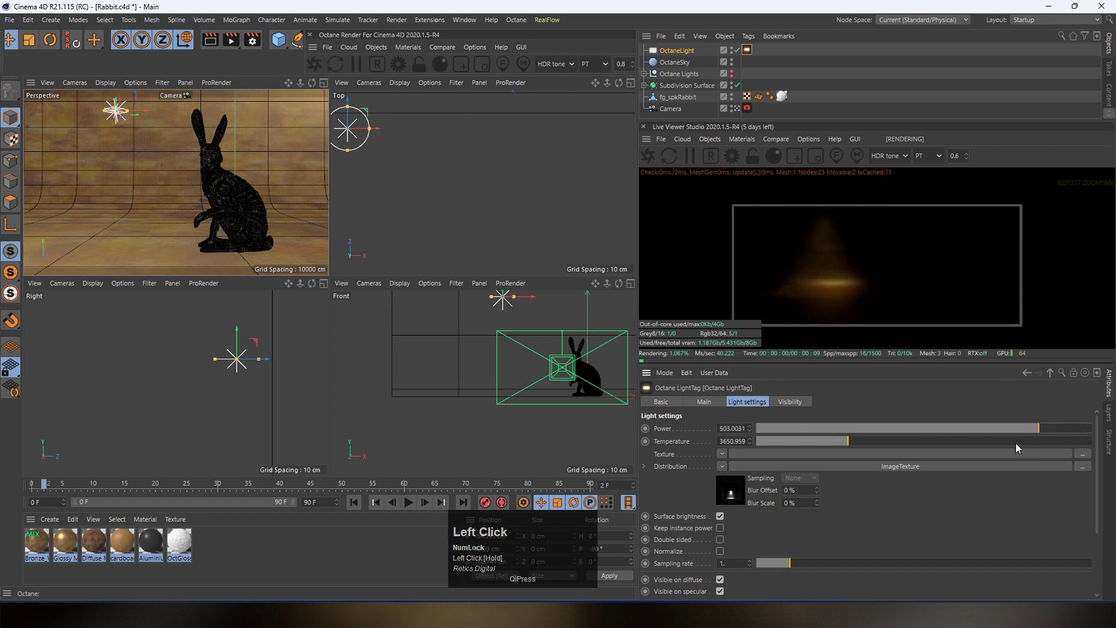
# Turn Normalize back on for the IES light and set its temperature to about 5116 and its power to 100
pyautogui.click(720, 551)
pyautogui.moveTo(862, 441); pyautogui.dragTo(889, 440)
pyautogui.click(732, 428)
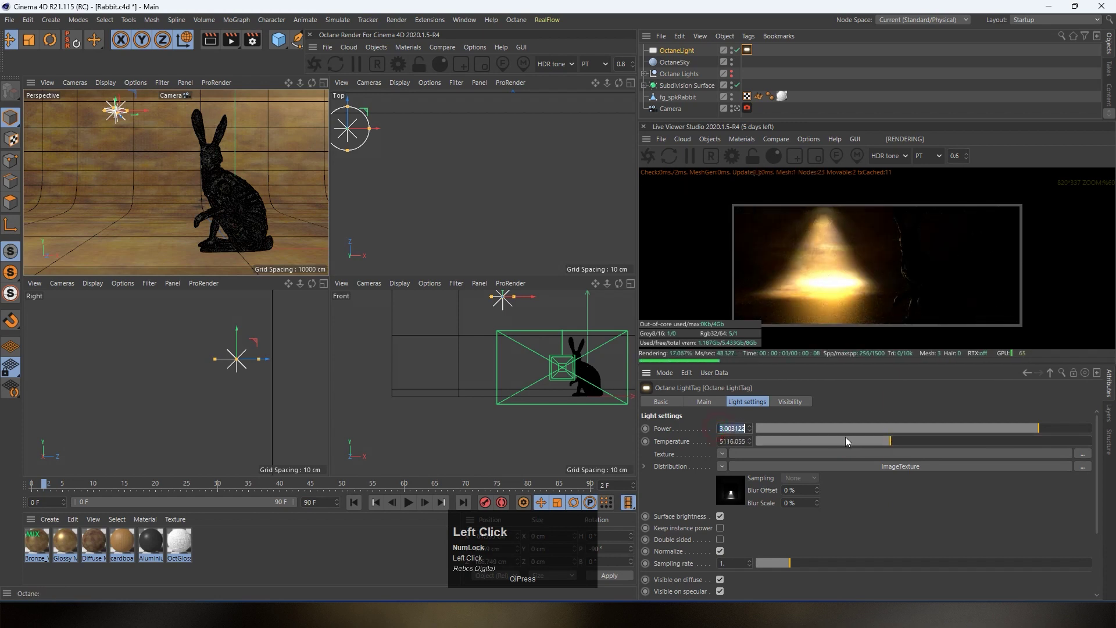
pyautogui.write('100')
pyautogui.press('Return')
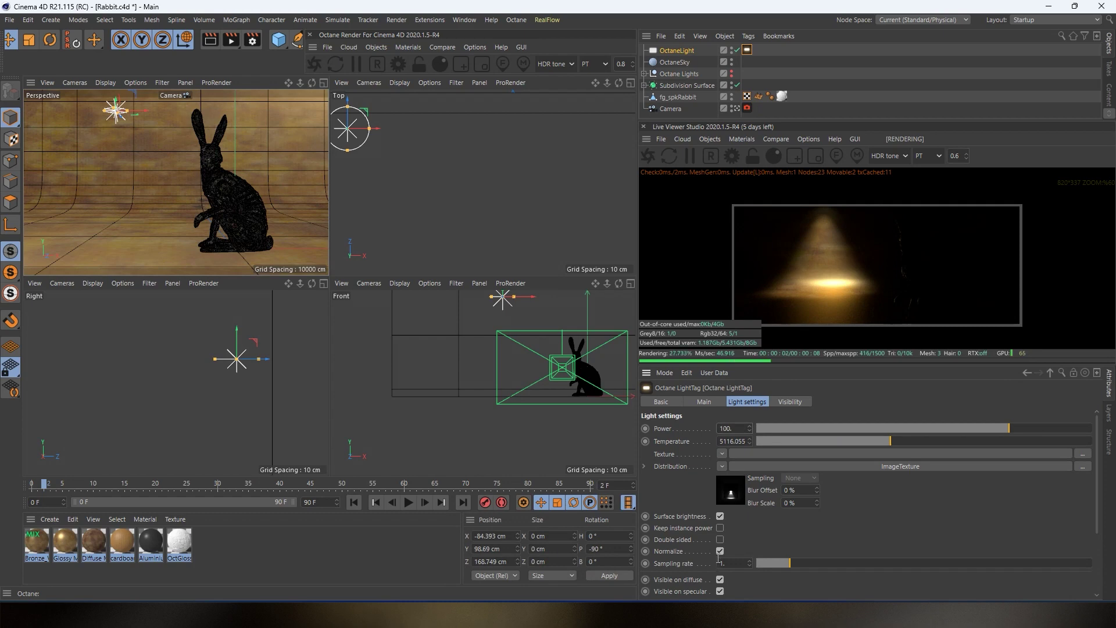
# Delete the IES light and add an Octane area light to the scene
pyautogui.click(681, 52)
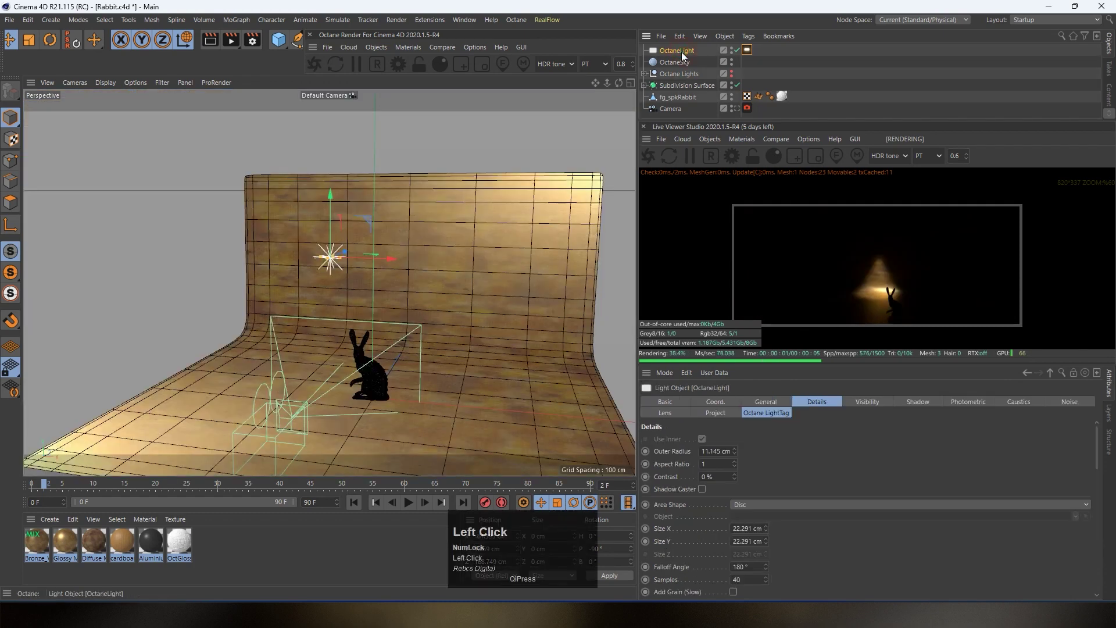
pyautogui.press('Delete')
pyautogui.click(709, 139)
pyautogui.moveTo(732, 191)
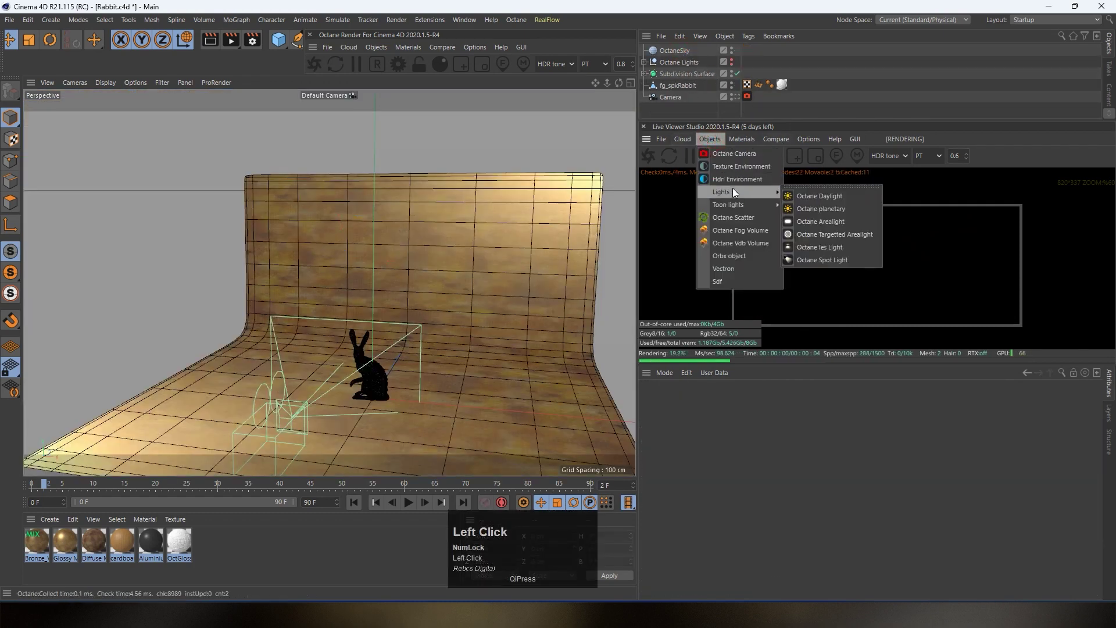
pyautogui.click(810, 223)
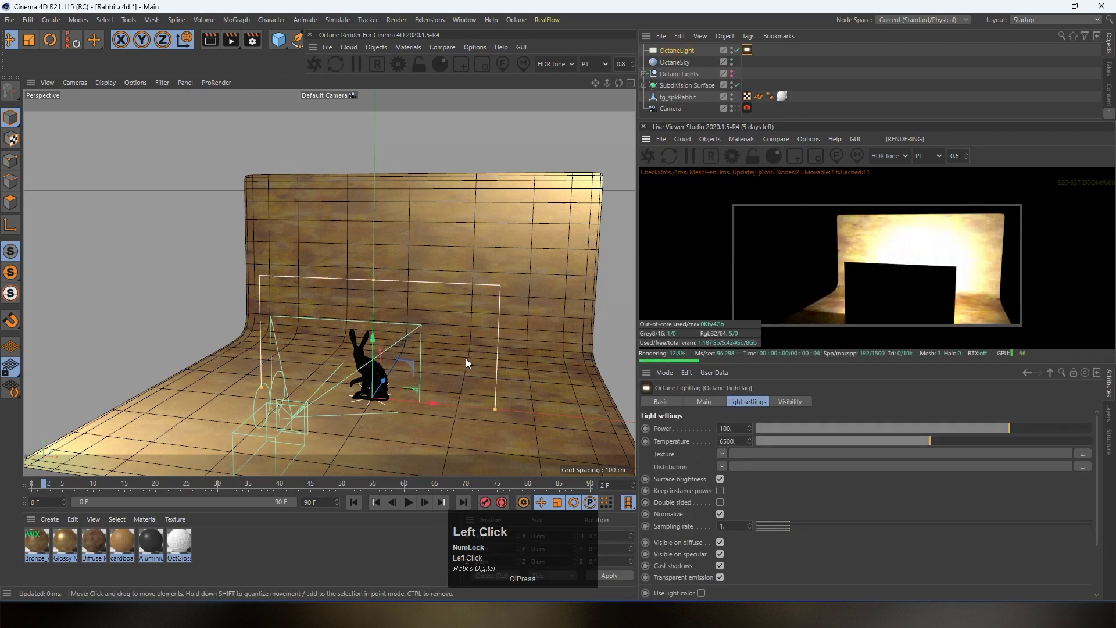
# Rotate the area light to a heading of about -73° and make it double sided
pyautogui.press('r')
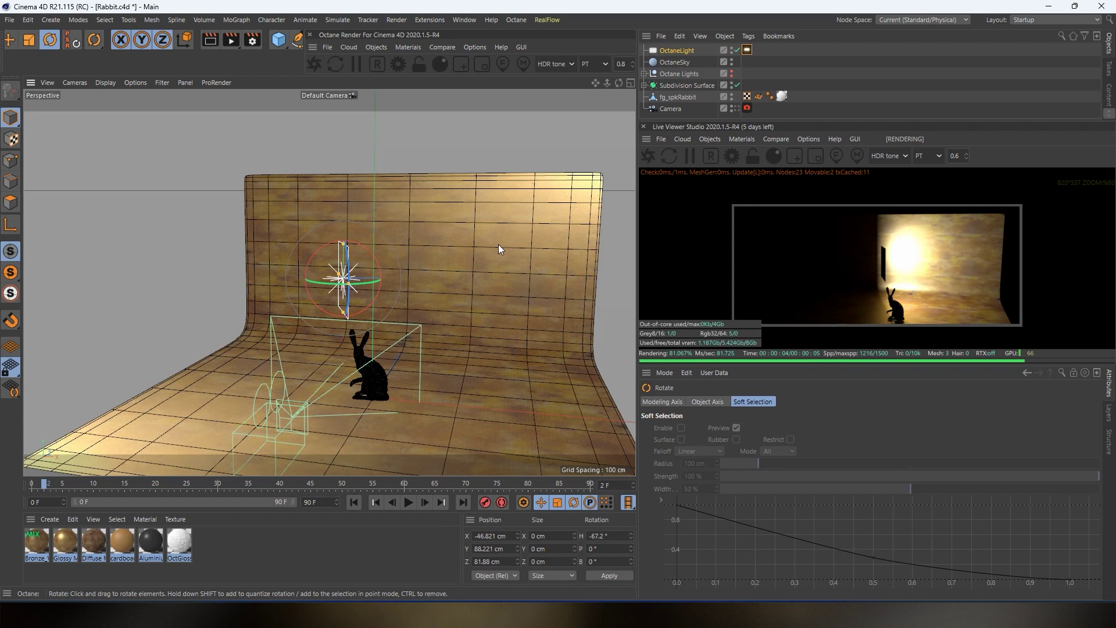
pyautogui.click(747, 50)
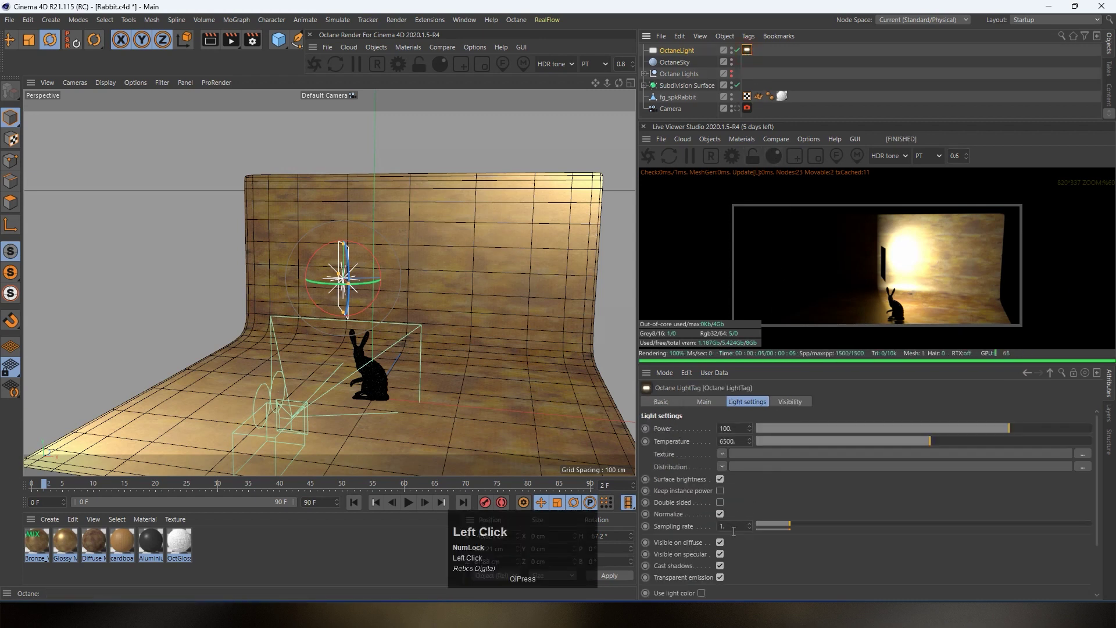
pyautogui.click(720, 503)
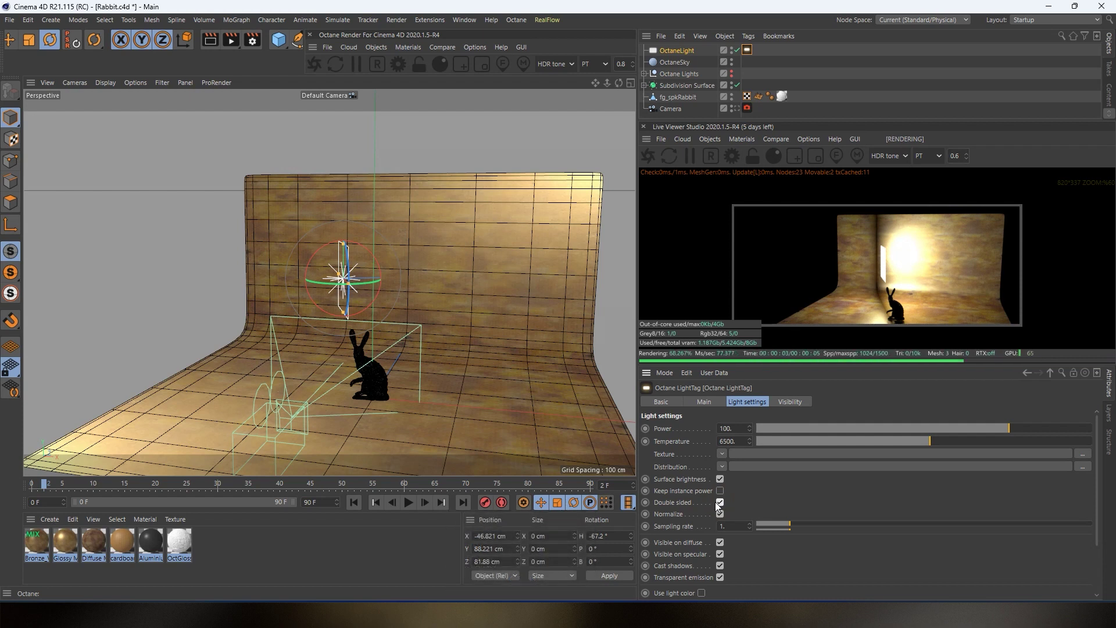
pyautogui.moveTo(334, 283)
pyautogui.mouseDown()
pyautogui.moveTo(297, 277)
pyautogui.moveTo(321, 283)
pyautogui.mouseUp()
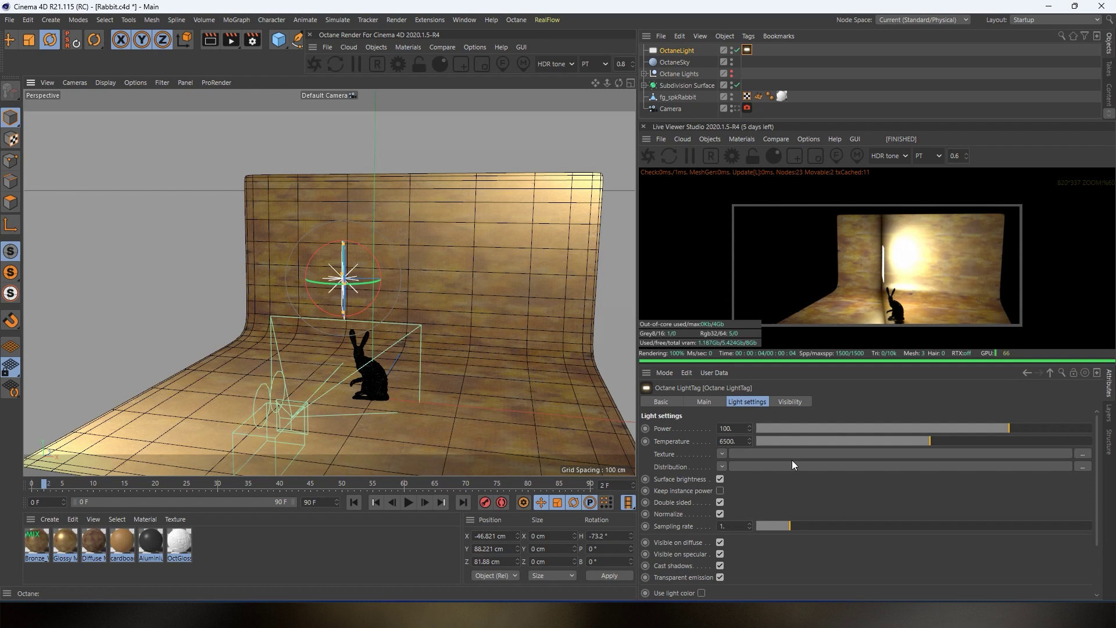
# Delete the area light and add an Octane spot light to the scene
pyautogui.click(683, 51)
pyautogui.press('Delete')
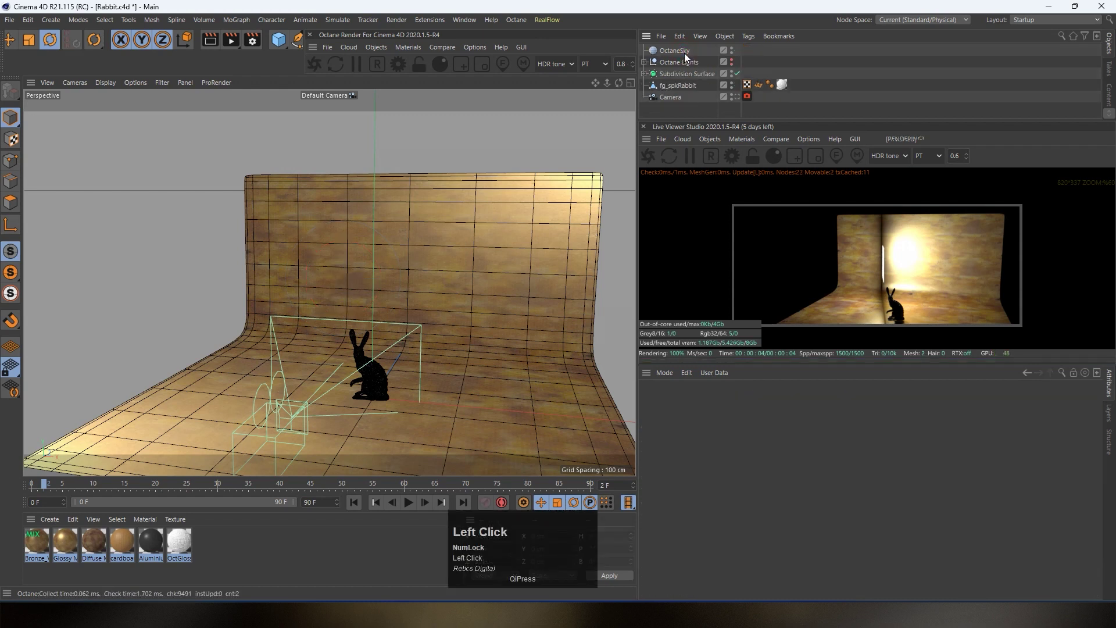
pyautogui.click(710, 139)
pyautogui.moveTo(755, 191)
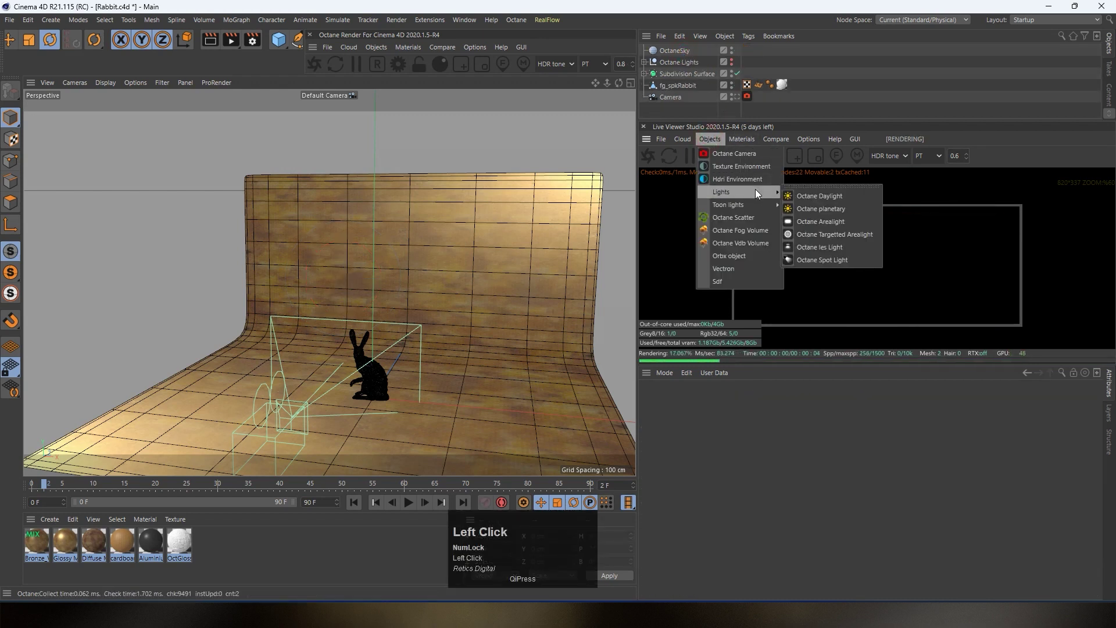
pyautogui.click(831, 263)
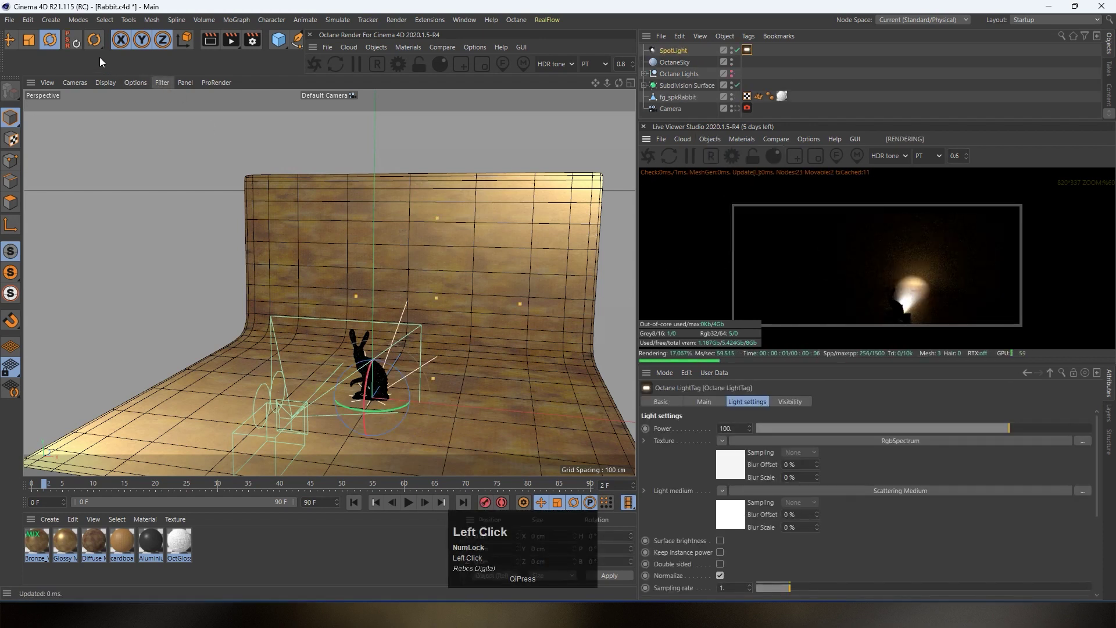
# Raise the spot light above the rabbit to a height of about 89.6 cm and inspect its beam on the back wall
pyautogui.click(10, 40)
pyautogui.moveTo(360, 355); pyautogui.dragTo(365, 270)
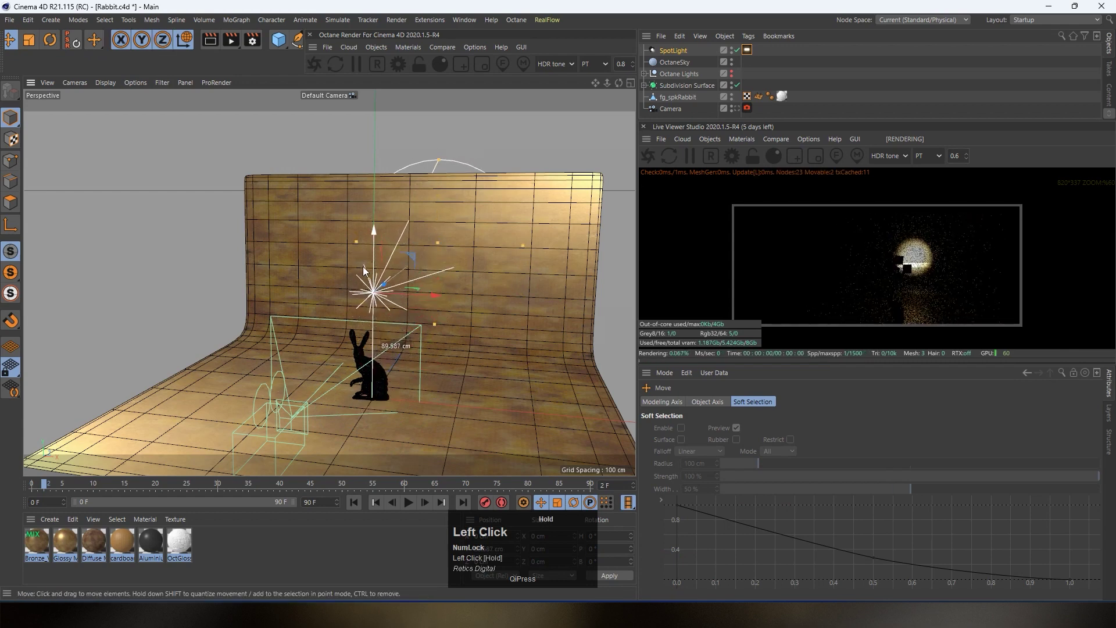
pyautogui.scroll(-5, 451, 294)
pyautogui.scroll(3, 451, 294)
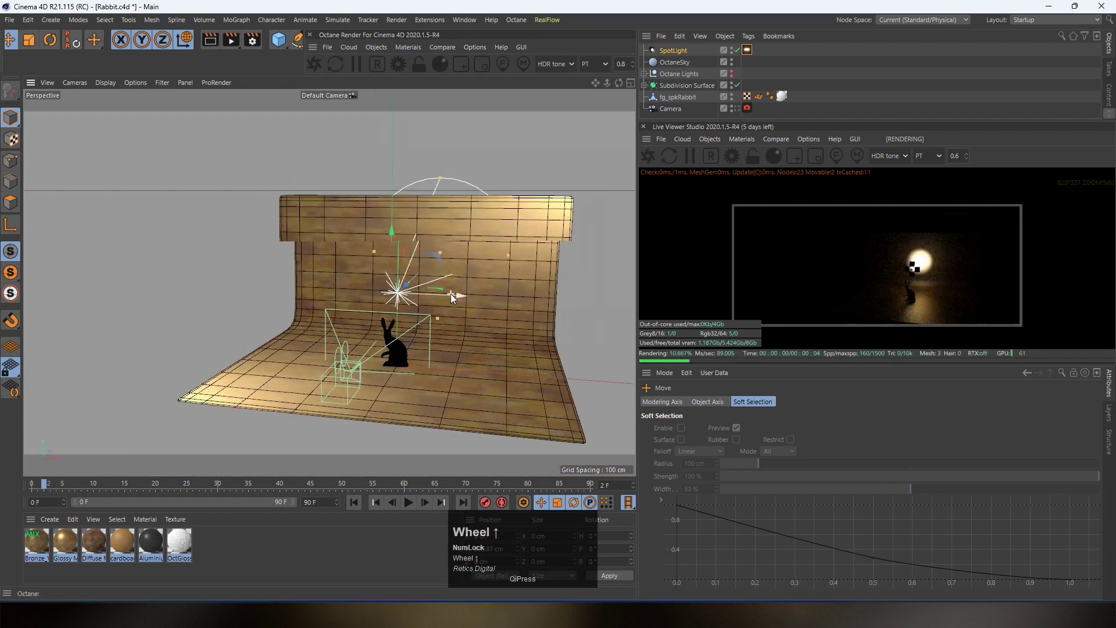
pyautogui.scroll(6, 451, 294)
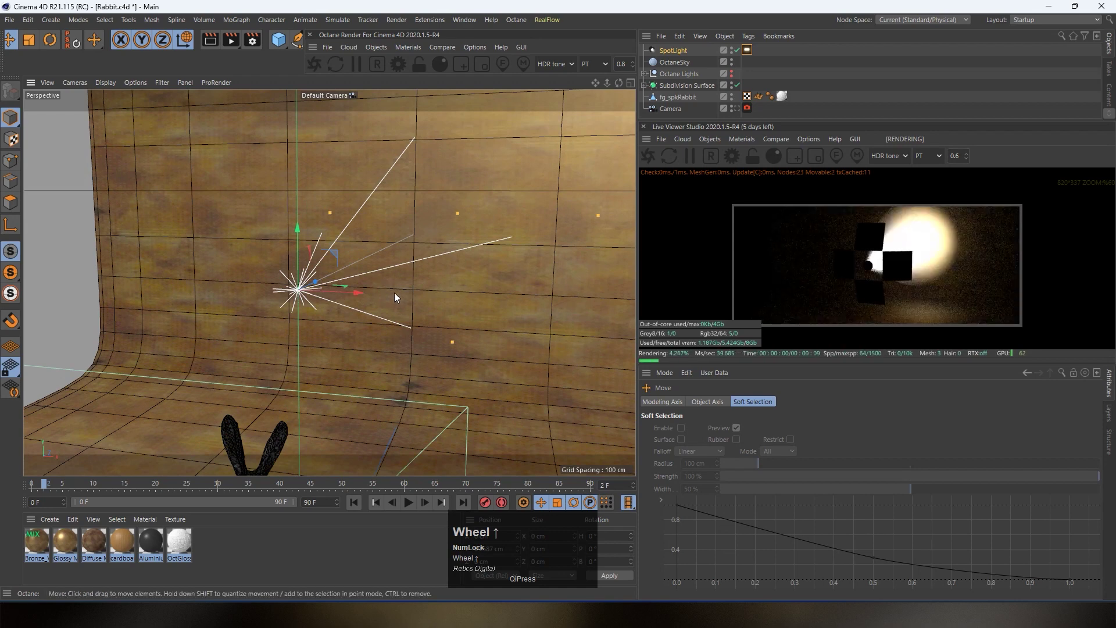
pyautogui.press('3')
pyautogui.moveTo(337, 306); pyautogui.dragTo(364, 295)
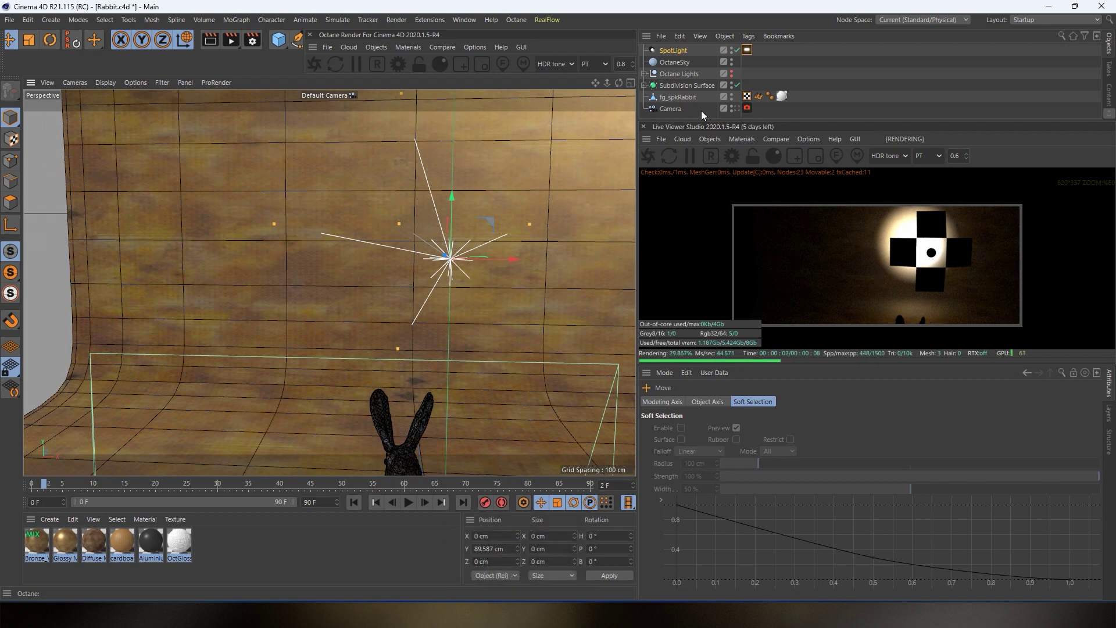
pyautogui.scroll(3, 691, 175)
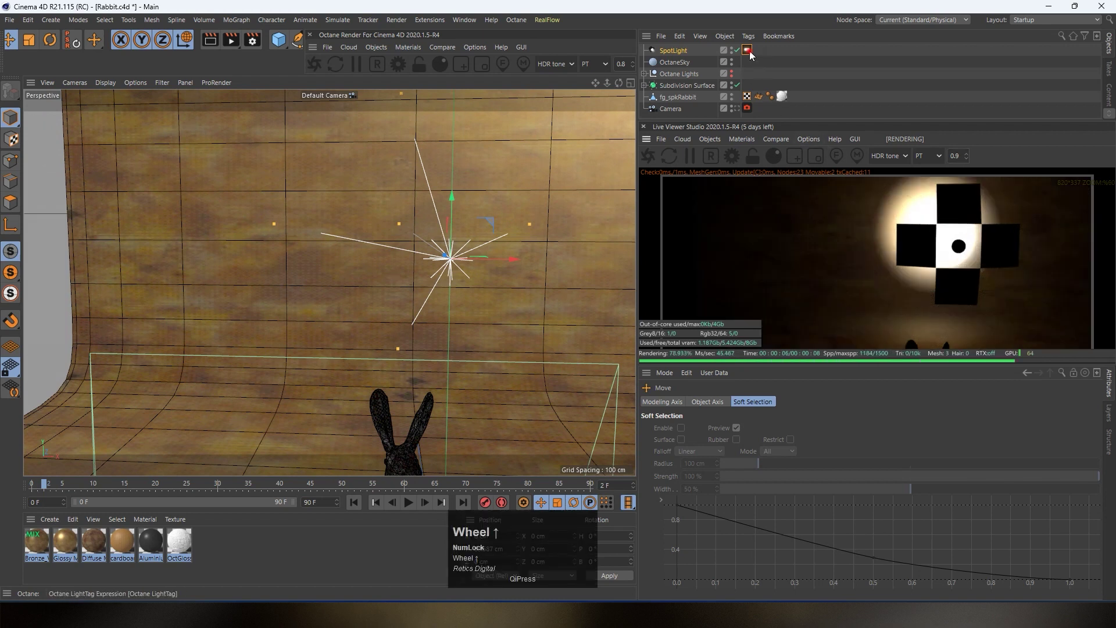
# Set the spot light's four barn door angles to about -0.21, -0.31, -0.30 and -0.29
pyautogui.click(748, 52)
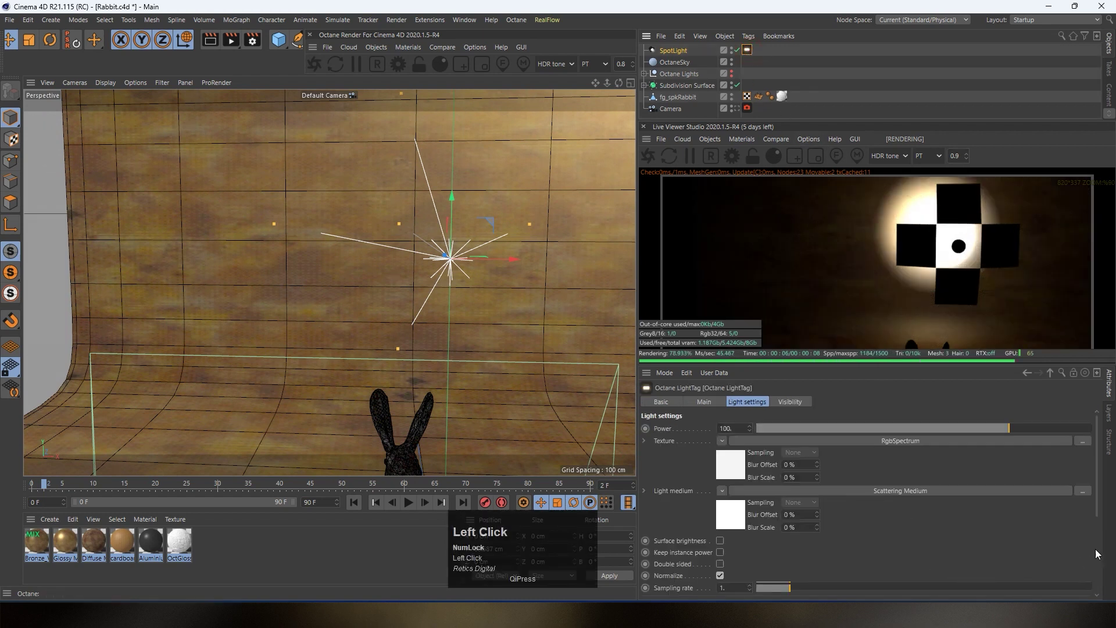
pyautogui.moveTo(1096, 515); pyautogui.dragTo(1094, 596)
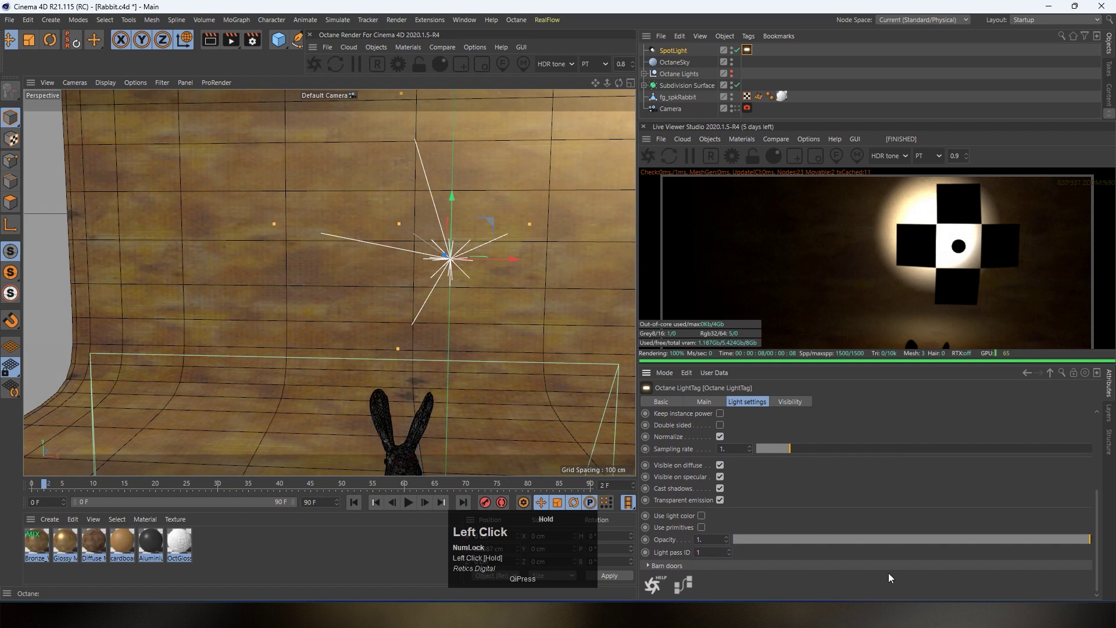
pyautogui.click(649, 566)
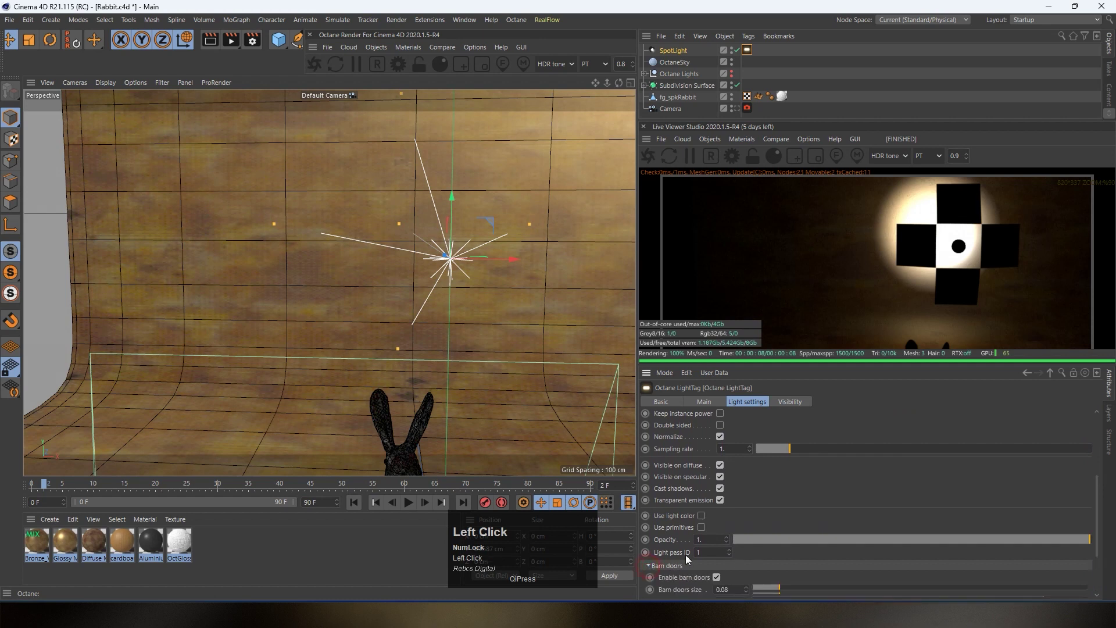
pyautogui.moveTo(1096, 512); pyautogui.dragTo(1097, 550)
pyautogui.moveTo(1042, 526); pyautogui.dragTo(866, 522)
pyautogui.moveTo(1023, 535); pyautogui.dragTo(868, 536)
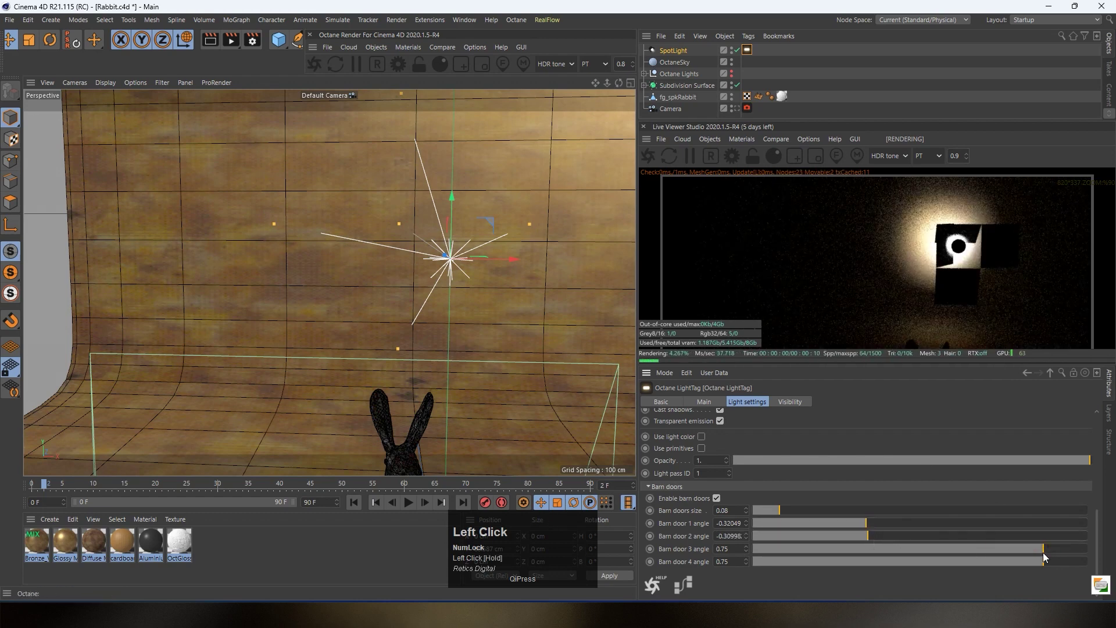
# Compare the spot light with and without barn doors, leaving them disabled
pyautogui.click(716, 500)
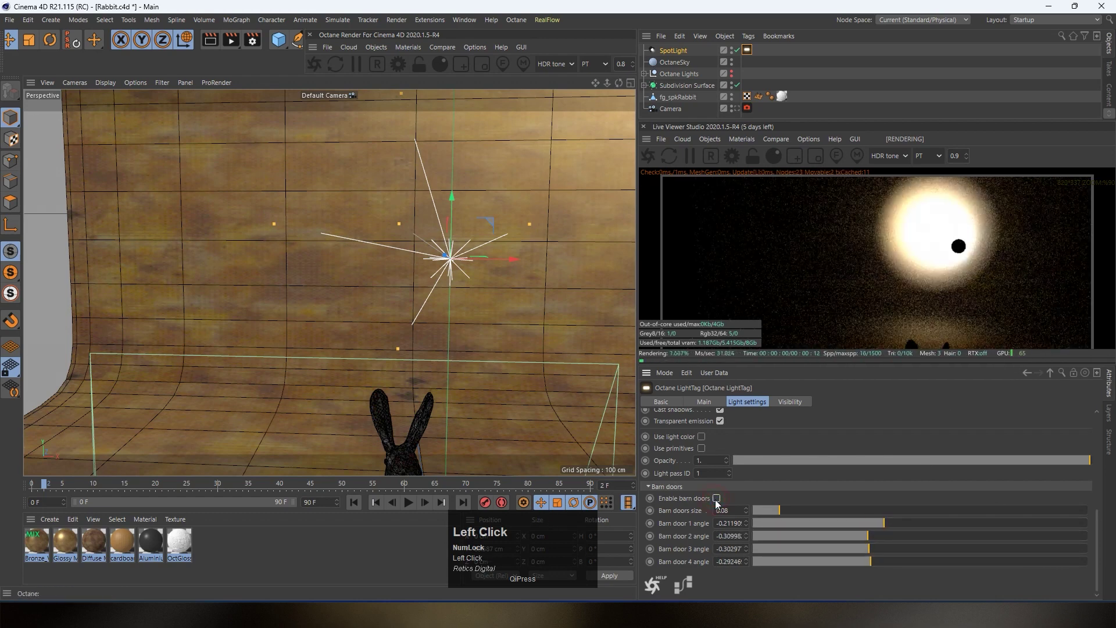
pyautogui.click(716, 500)
pyautogui.click(716, 500)
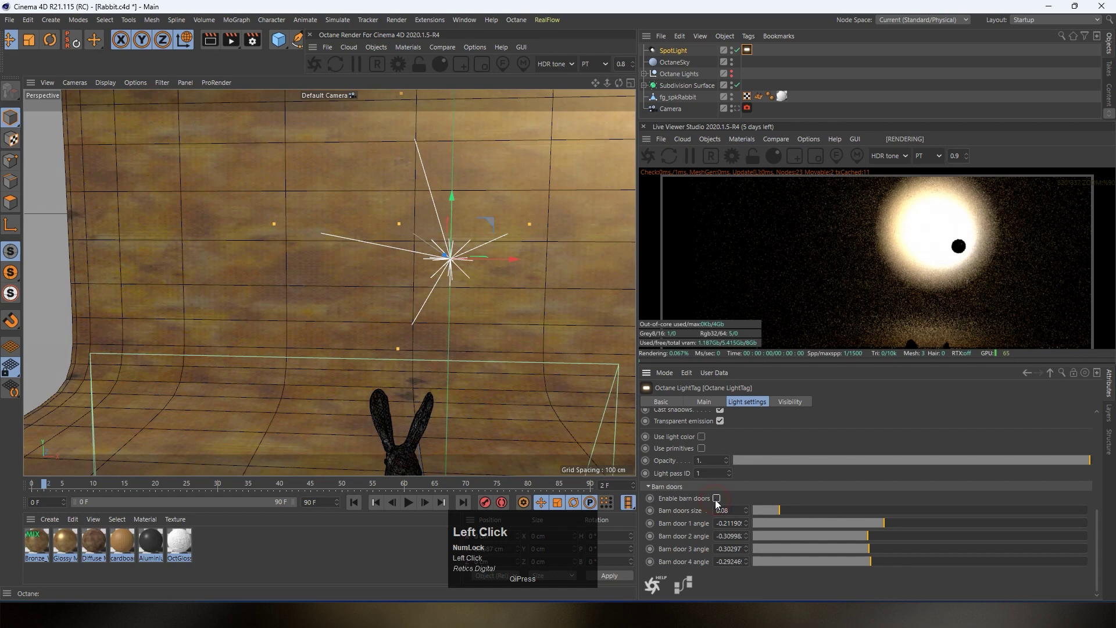
# Rotate the spot light to a pitch of -90° so it points straight down, and view the rabbit through the scene Camera
pyautogui.scroll(-5, 349, 261)
pyautogui.click(50, 40)
pyautogui.keyDown('shift'); pyautogui.moveTo(420, 211); pyautogui.dragTo(451, 165); pyautogui.keyUp('shift')
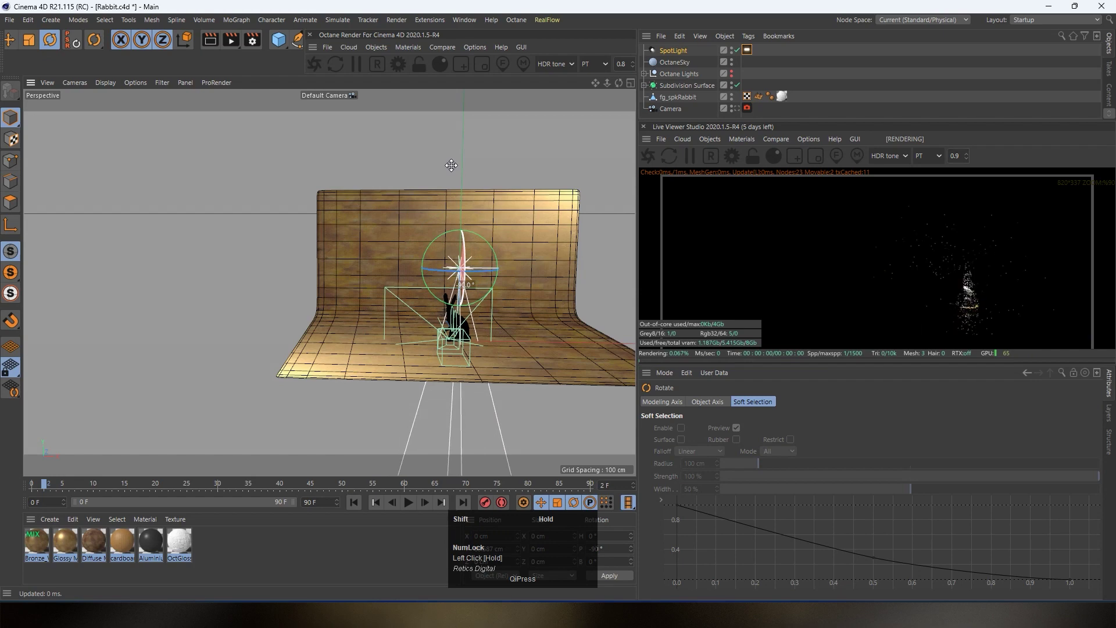
pyautogui.middleClick(451, 165)
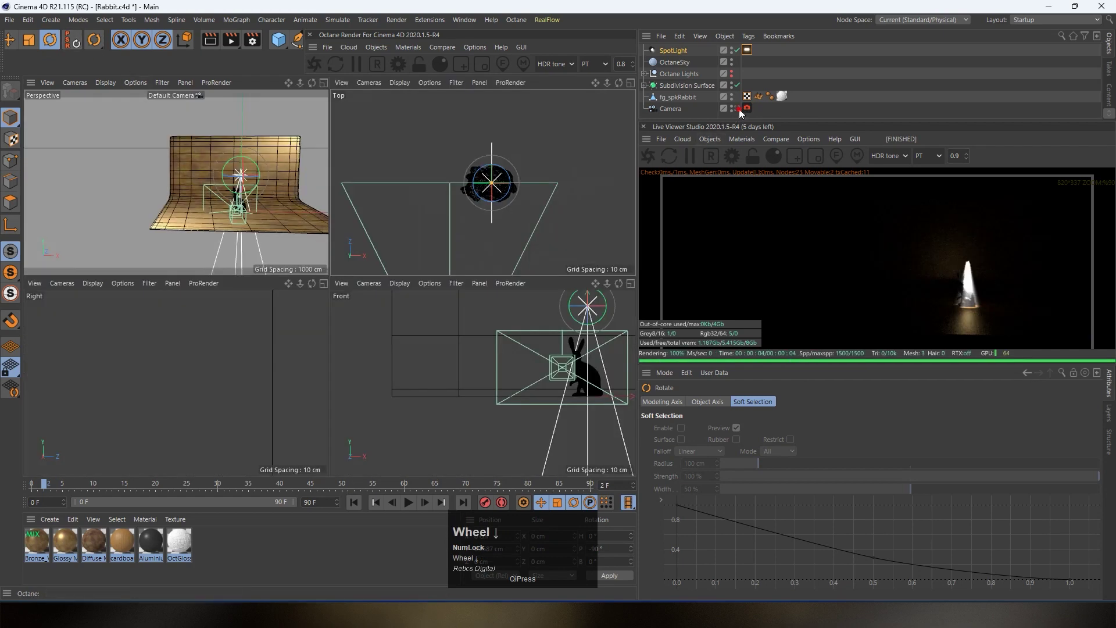
pyautogui.click(738, 109)
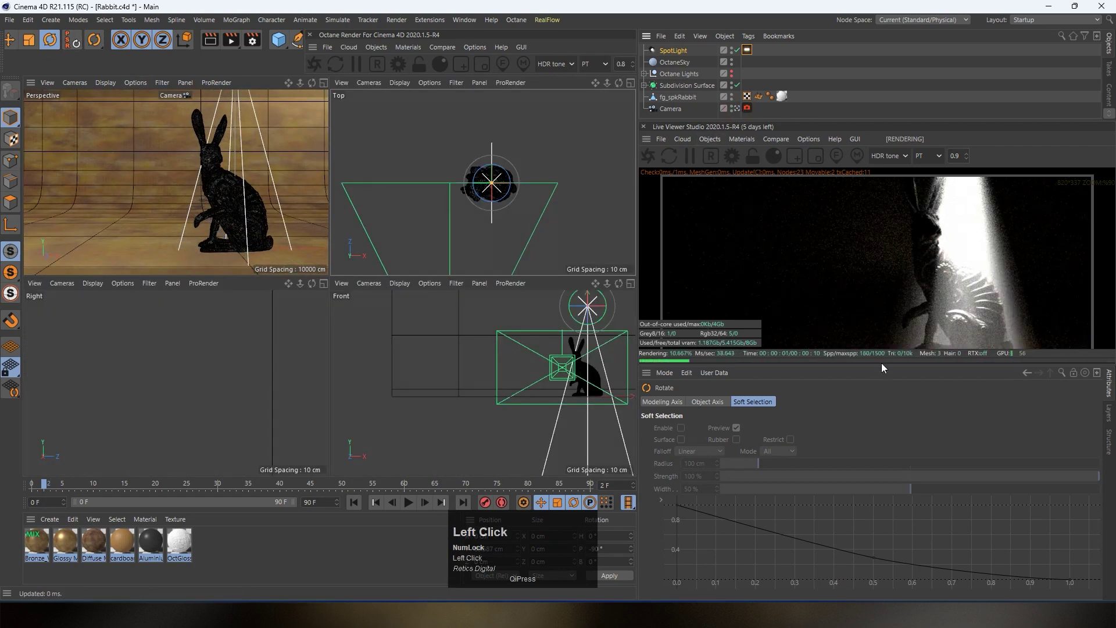
pyautogui.moveTo(881, 363); pyautogui.dragTo(885, 519)
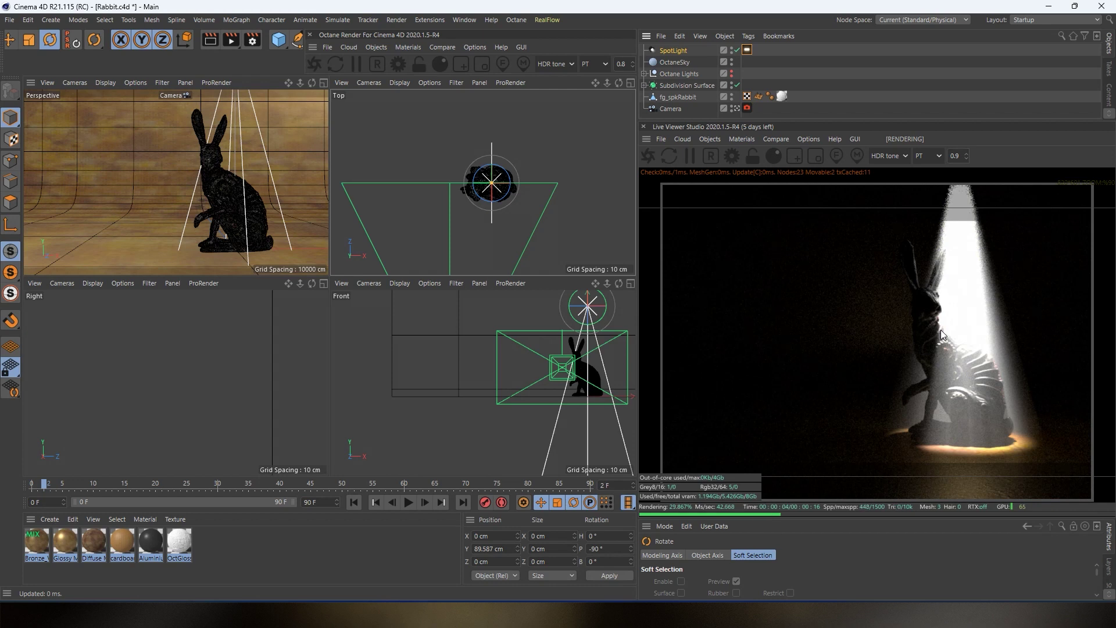
# Tint the spot light red by setting the saturation of its RgbSpectrum texture colour to 65%
pyautogui.click(747, 50)
pyautogui.moveTo(853, 520); pyautogui.dragTo(849, 369)
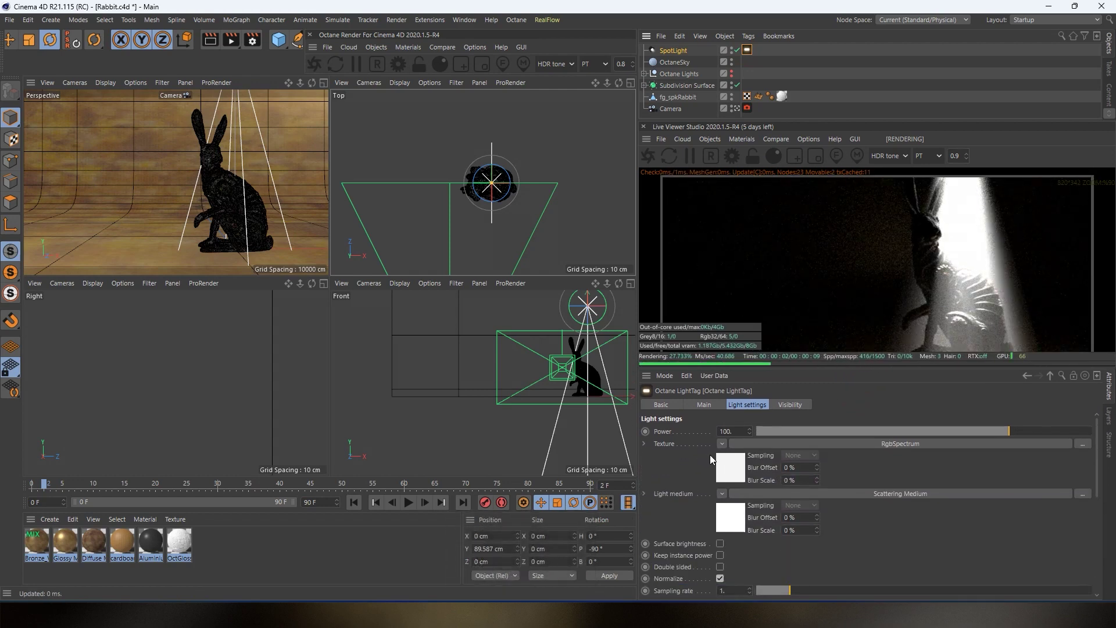
pyautogui.click(821, 444)
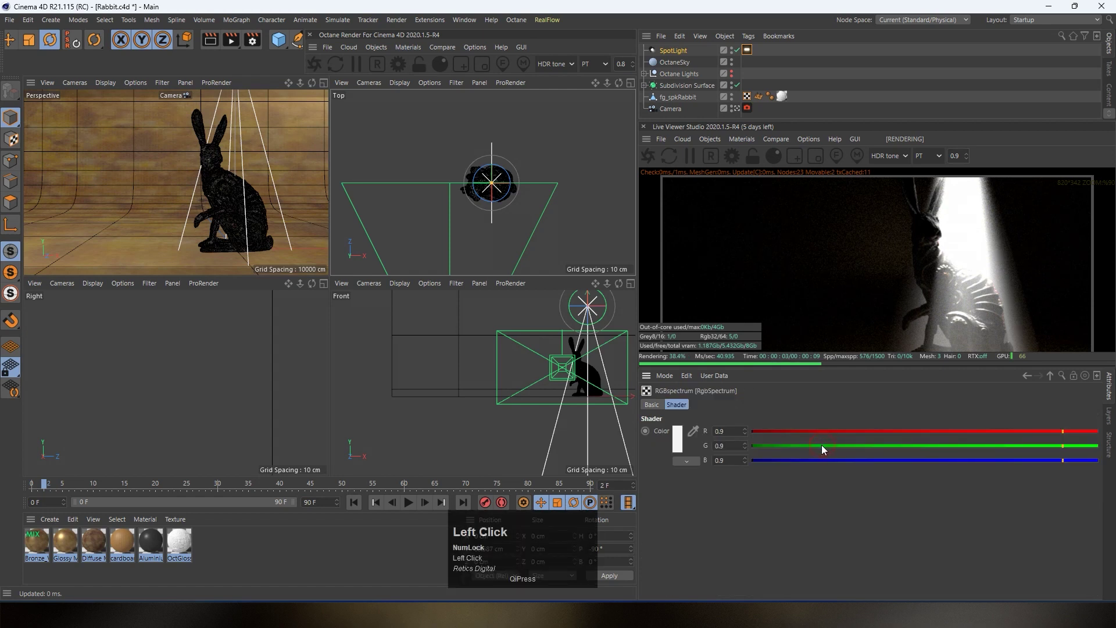
pyautogui.click(677, 451)
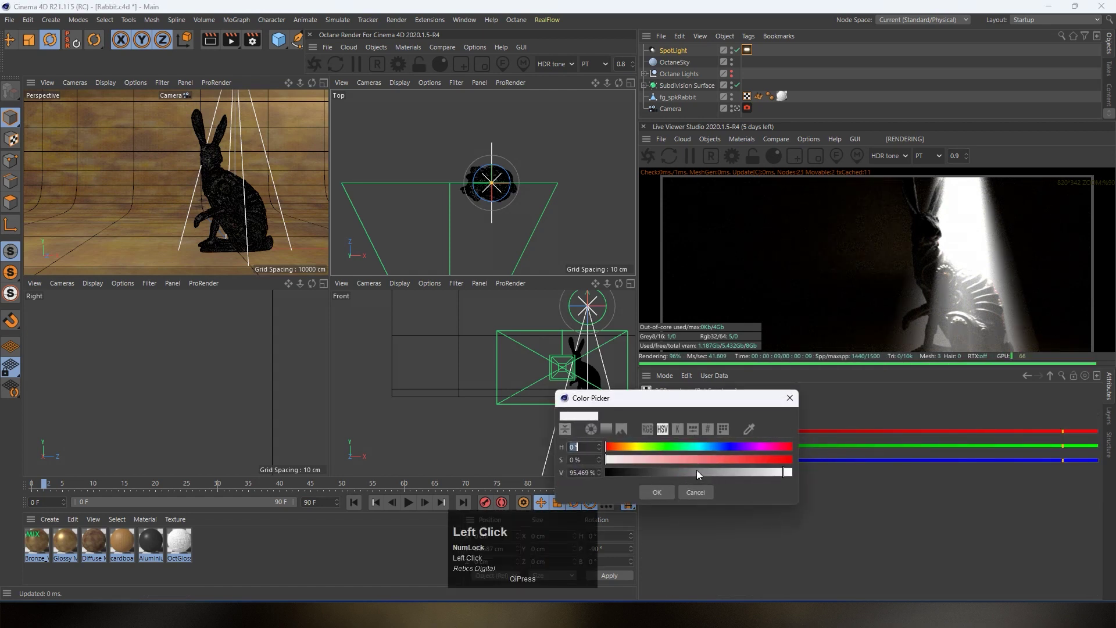
pyautogui.moveTo(680, 459); pyautogui.dragTo(726, 462)
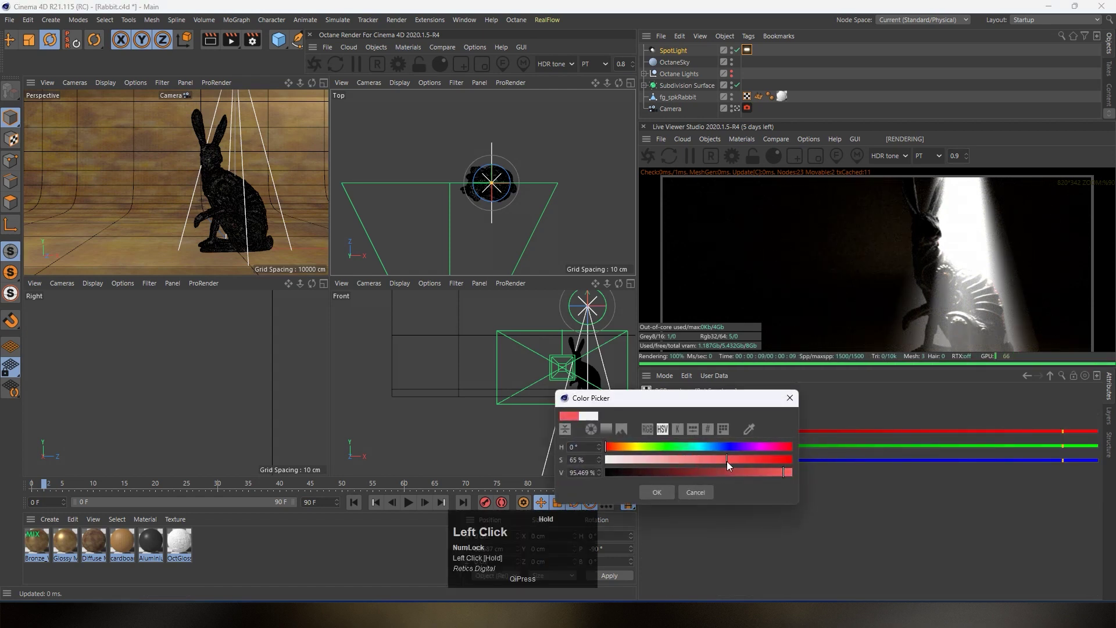
pyautogui.click(661, 490)
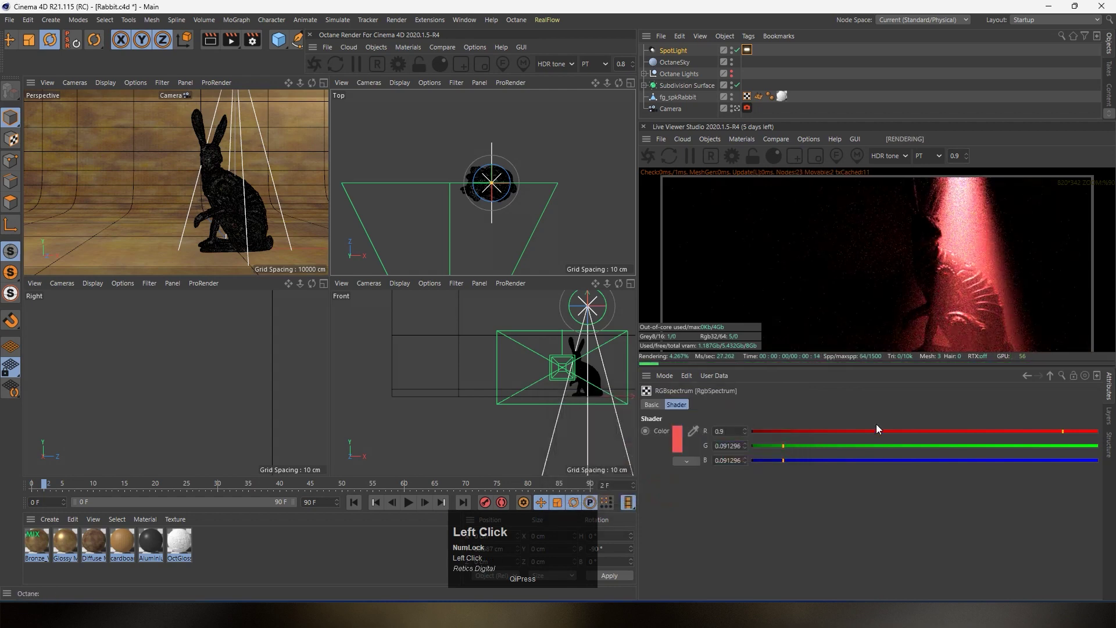
pyautogui.moveTo(850, 368); pyautogui.dragTo(845, 440)
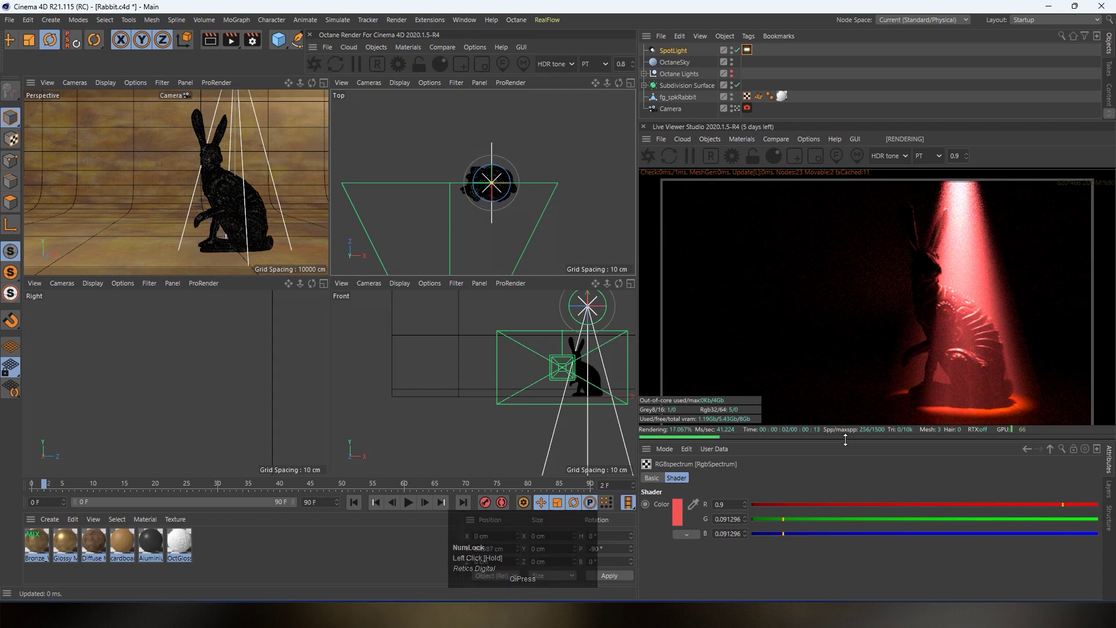
# Try different densities for the spot light's scattering medium, settling on about 0.052
pyautogui.click(1027, 449)
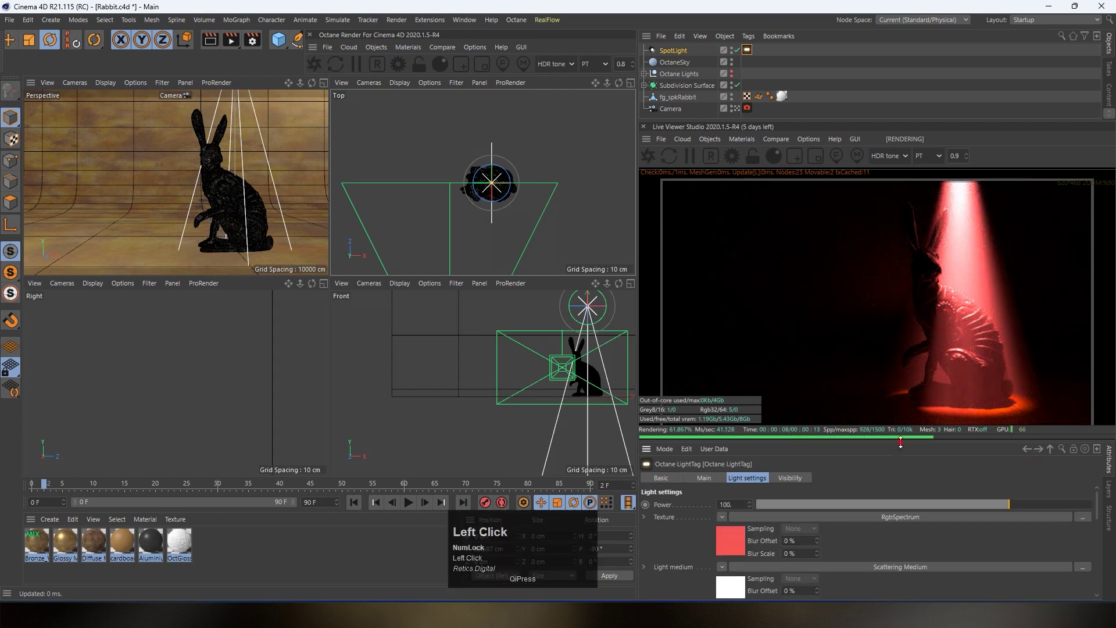
pyautogui.moveTo(899, 440); pyautogui.dragTo(896, 355)
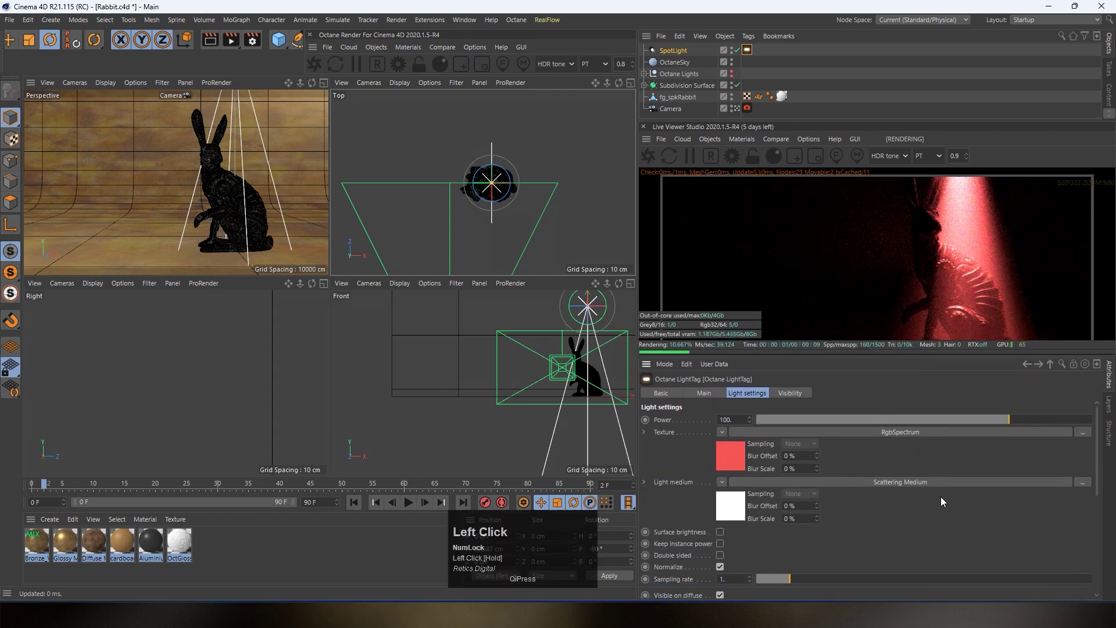
pyautogui.click(886, 484)
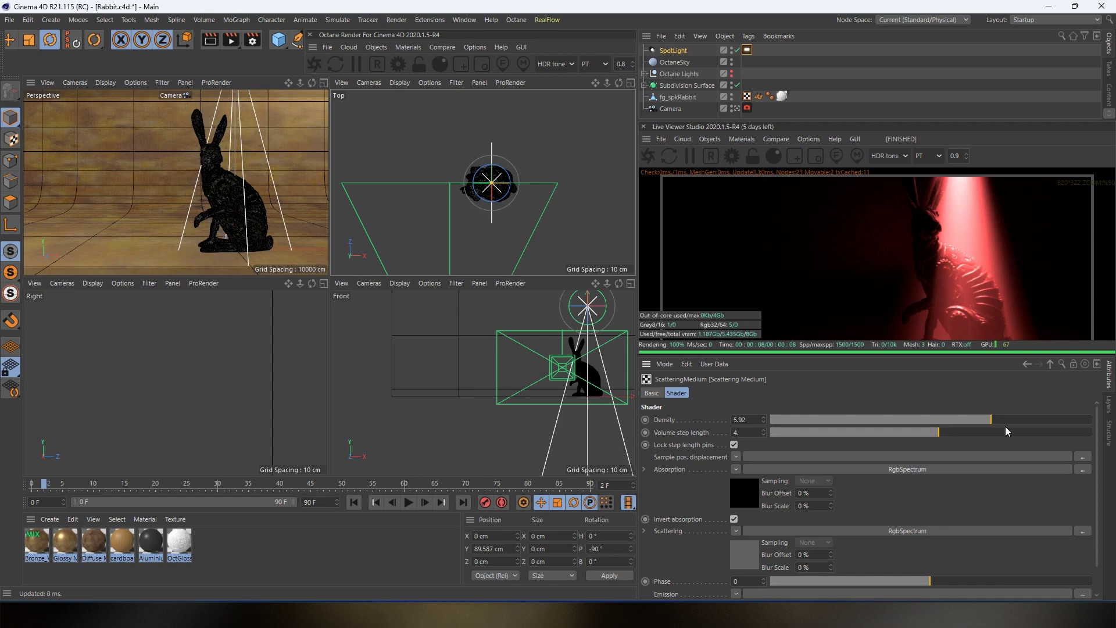
pyautogui.moveTo(992, 420); pyautogui.dragTo(1015, 420)
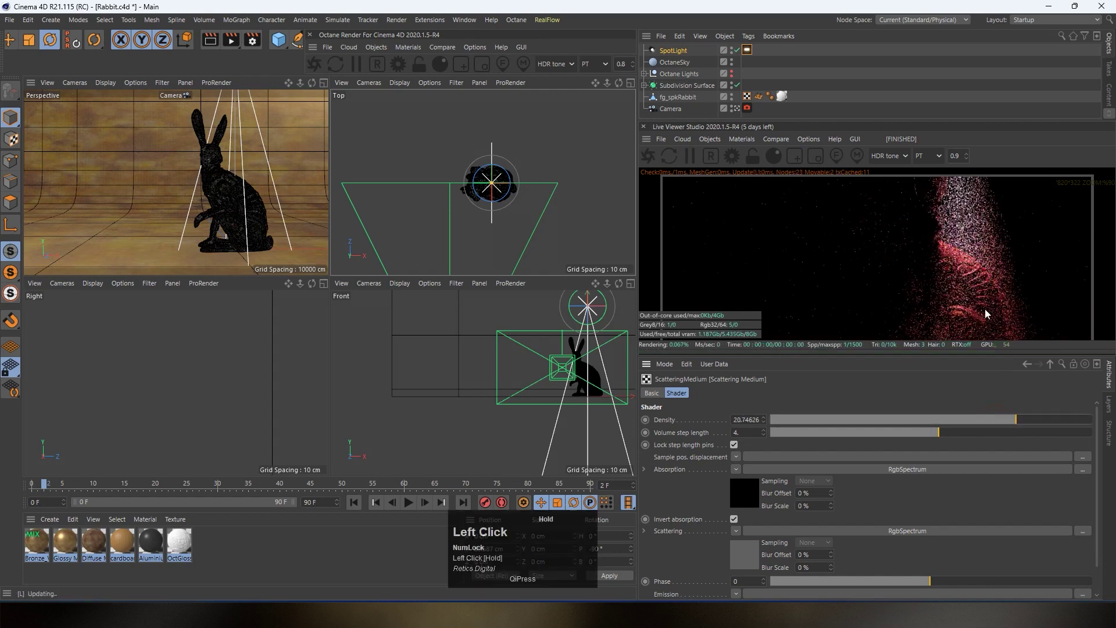
pyautogui.moveTo(991, 358); pyautogui.dragTo(991, 412)
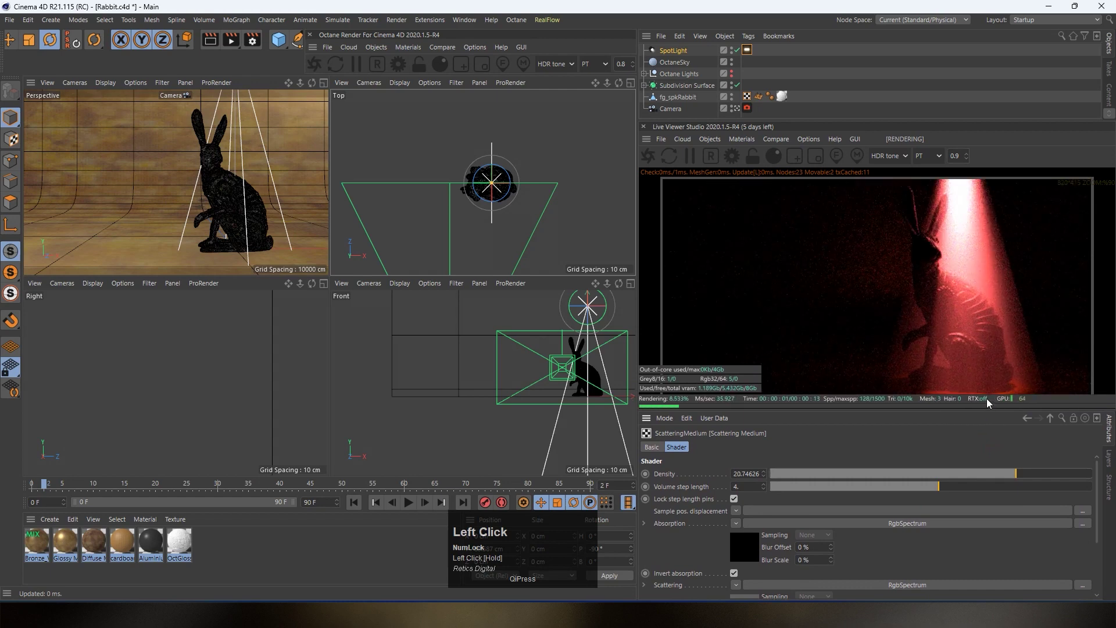
pyautogui.moveTo(1007, 475); pyautogui.dragTo(880, 484)
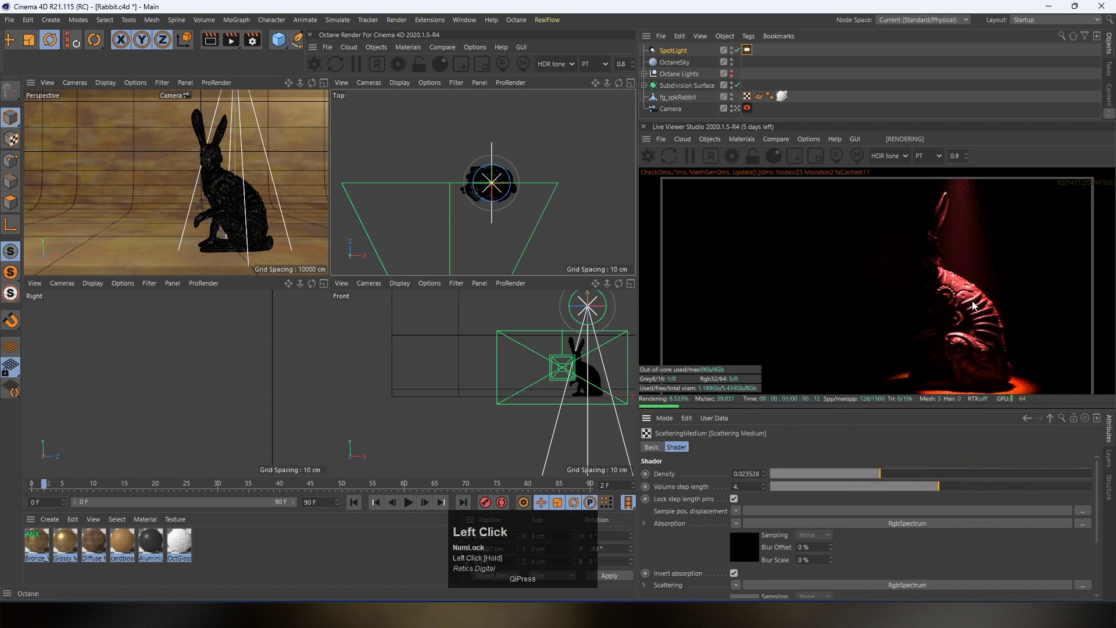
pyautogui.moveTo(886, 475); pyautogui.dragTo(894, 472)
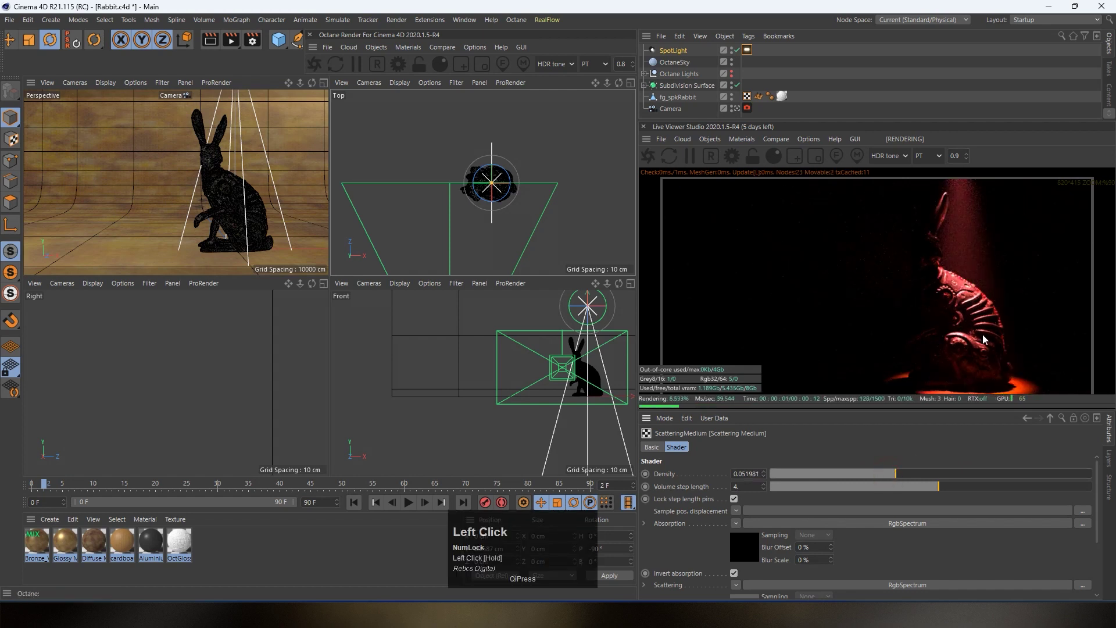
# Duplicate the spot light three times in the Top view, placing the copies beside and behind the rabbit
pyautogui.scroll(-2, 974, 294)
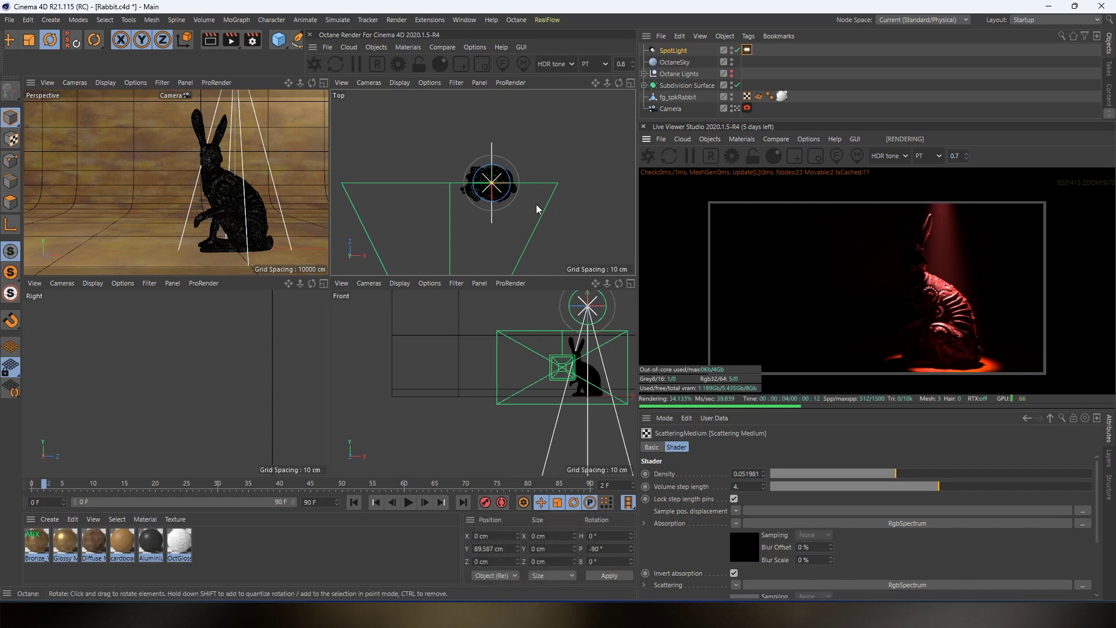
pyautogui.scroll(4, 537, 209)
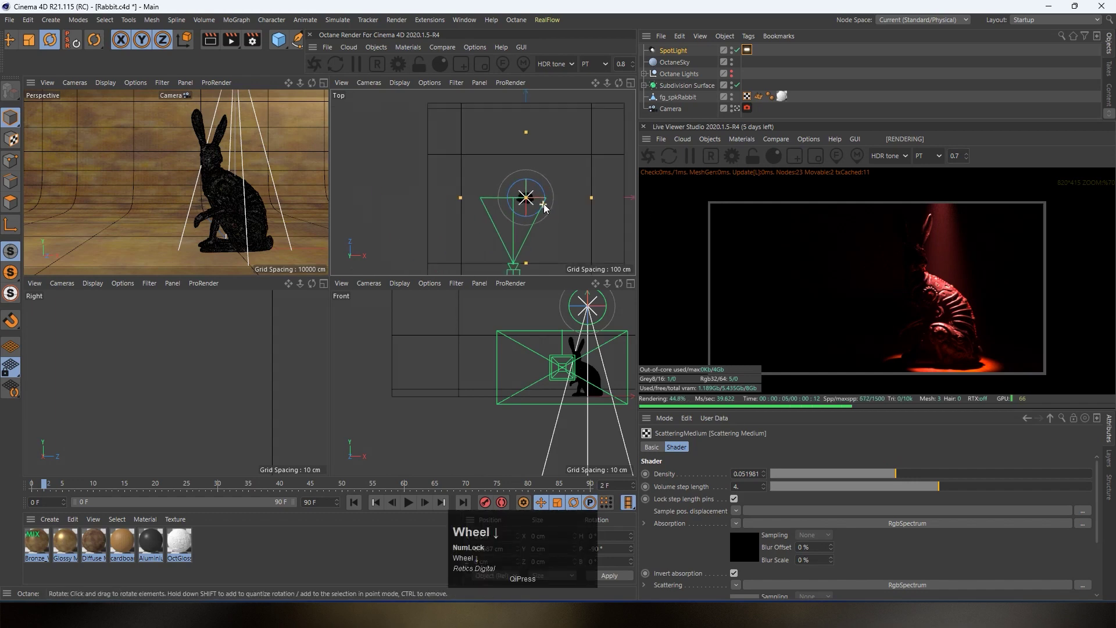
pyautogui.click(9, 46)
pyautogui.keyDown('ctrl'); pyautogui.moveTo(557, 180); pyautogui.dragTo(588, 126); pyautogui.keyUp('ctrl')
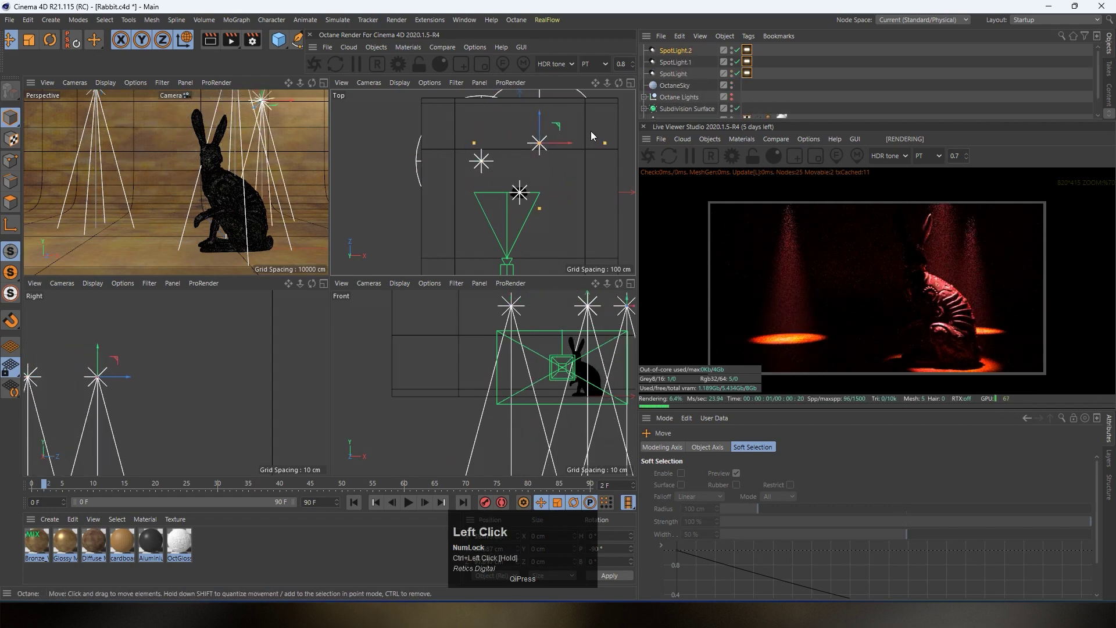
pyautogui.keyDown('ctrl'); pyautogui.moveTo(591, 131); pyautogui.dragTo(541, 108); pyautogui.keyUp('ctrl')
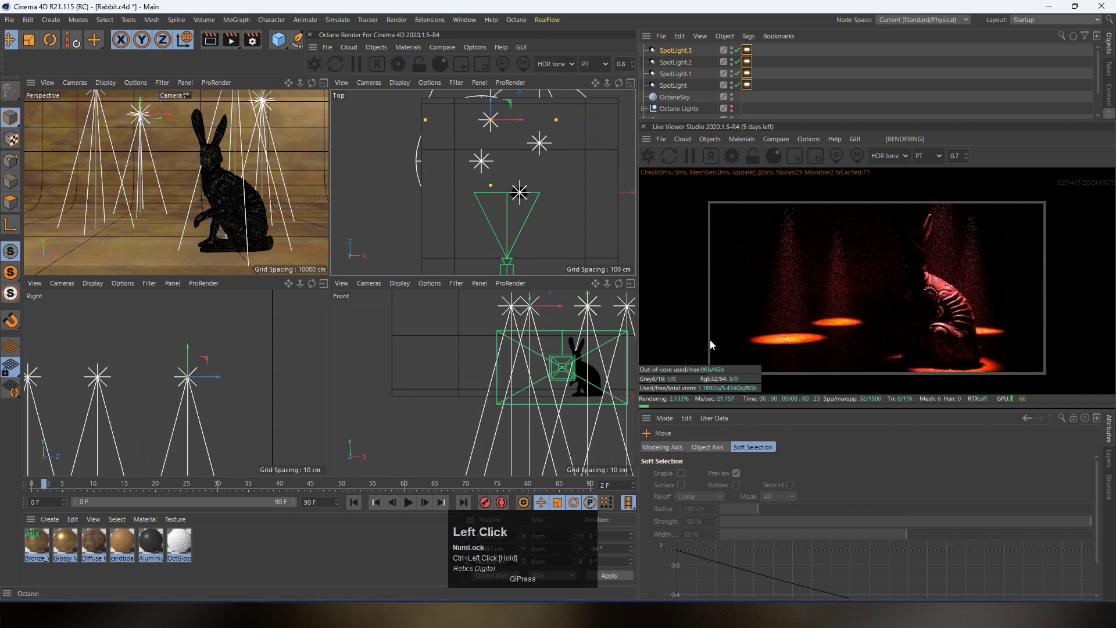
pyautogui.scroll(2, 903, 312)
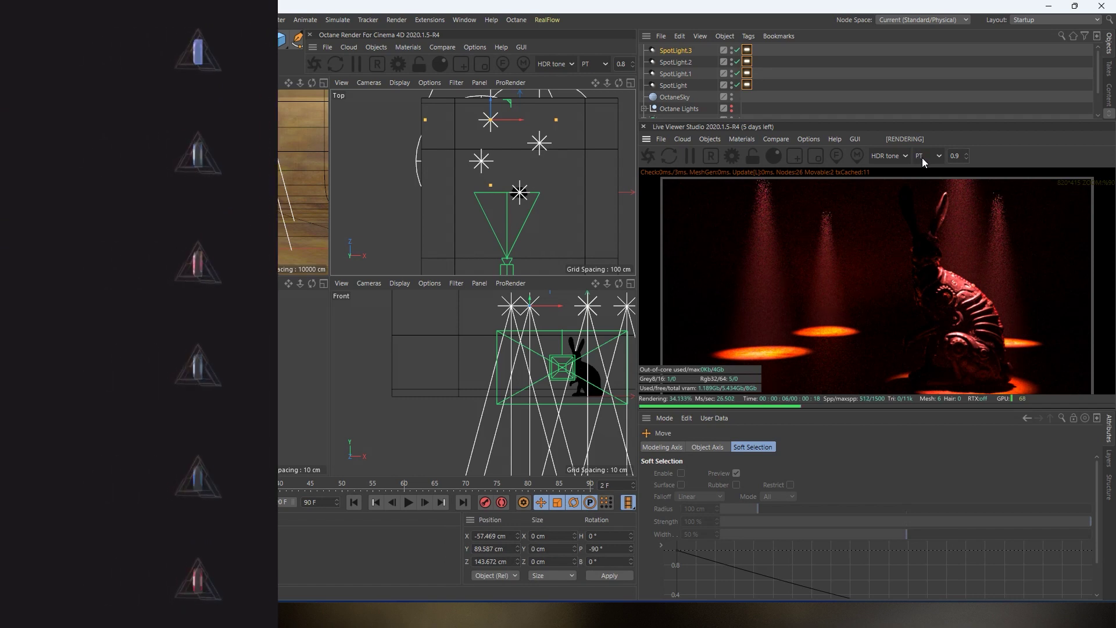
# Compare the live render in direct lighting (DL) and path tracing (PT) modes, leaving PT active
pyautogui.click(923, 159)
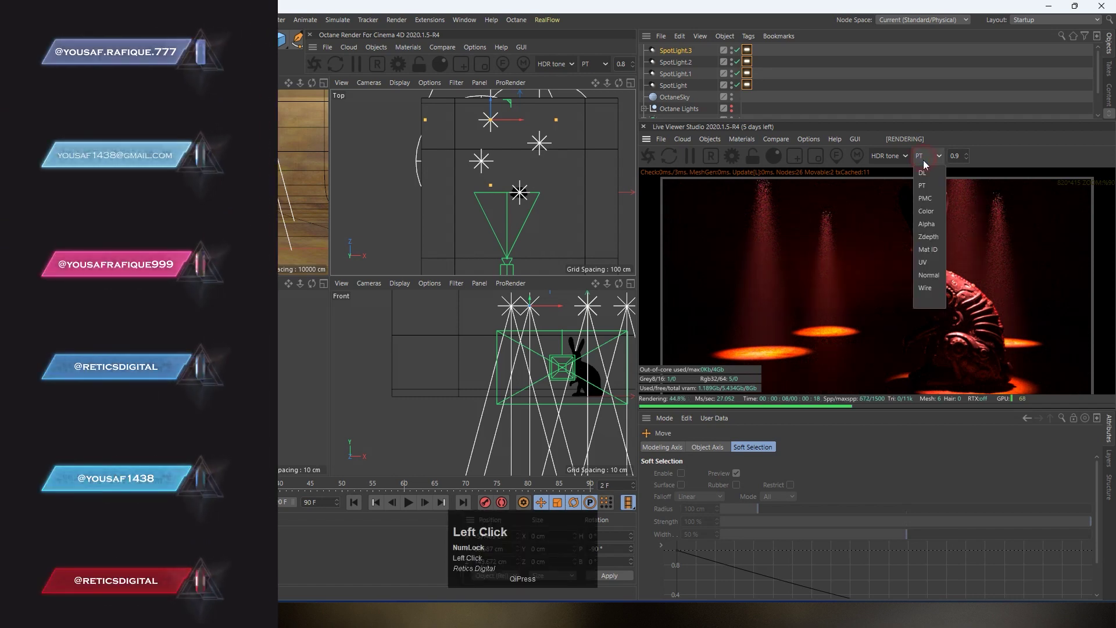
pyautogui.click(924, 173)
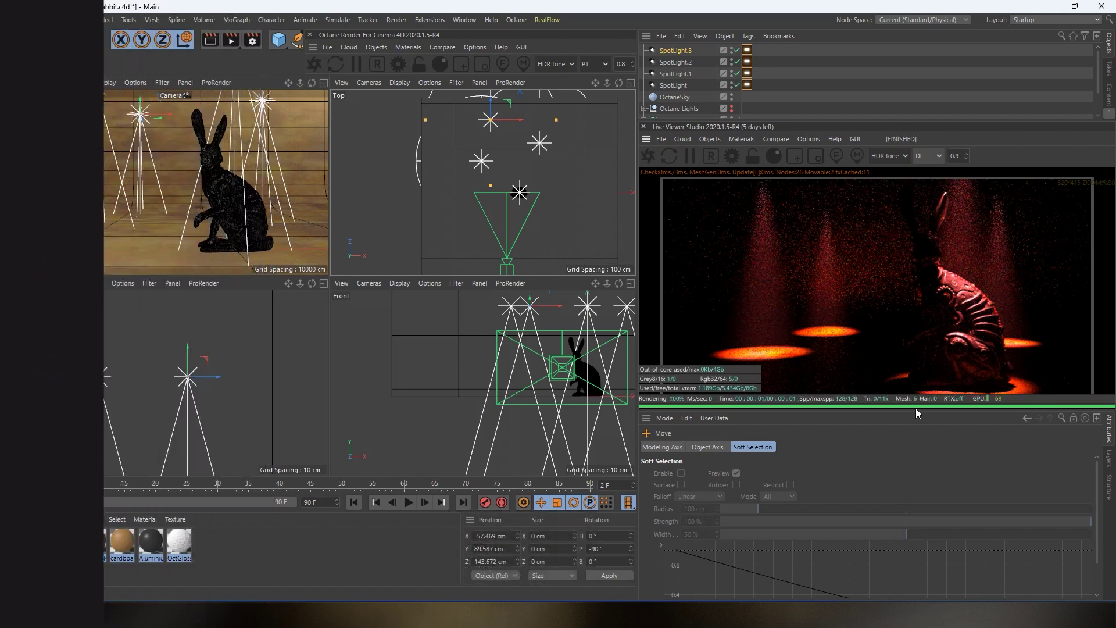
pyautogui.moveTo(916, 408); pyautogui.dragTo(914, 463)
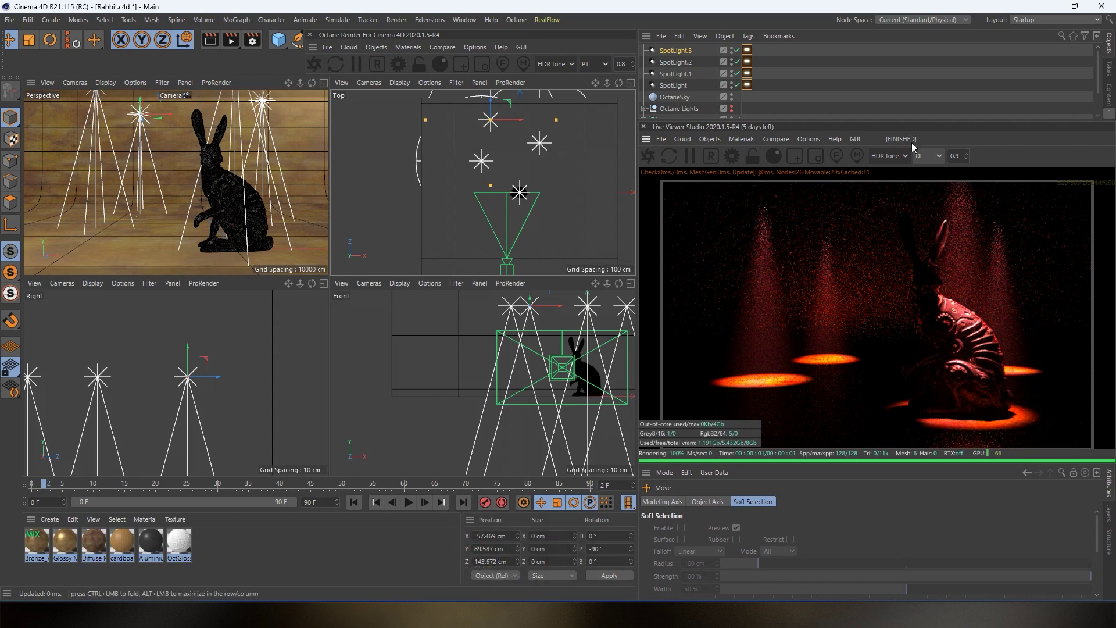
pyautogui.click(924, 157)
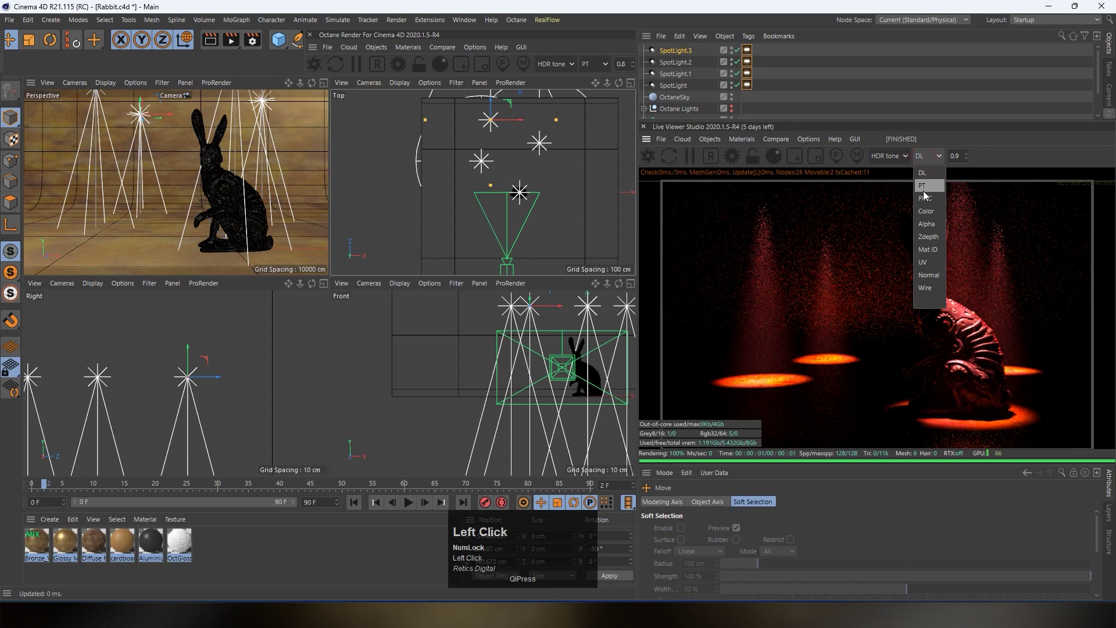
pyautogui.click(923, 186)
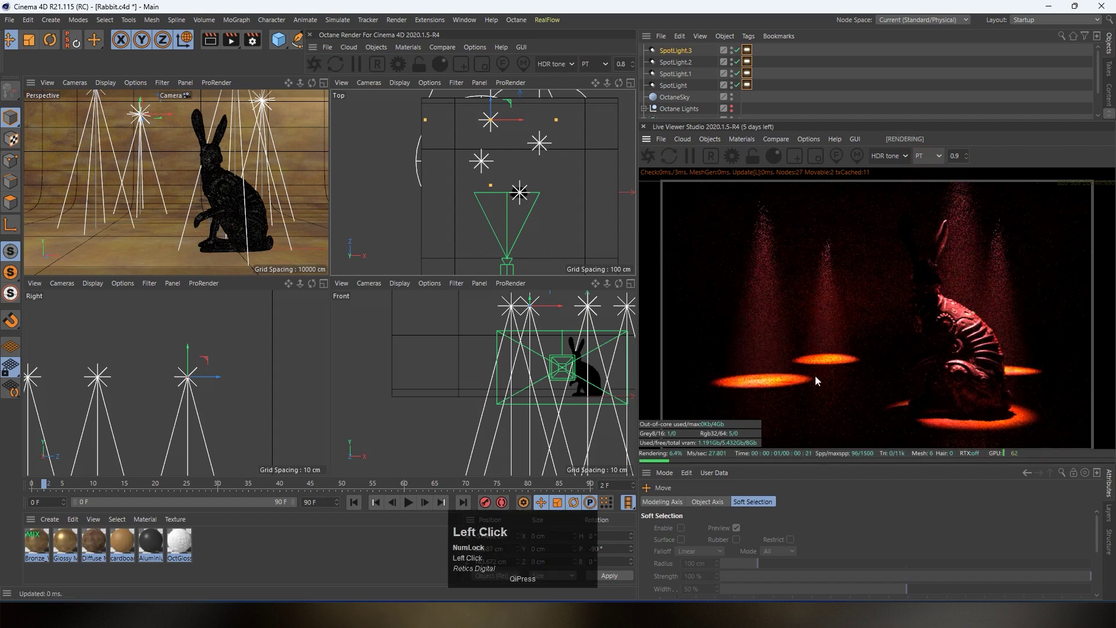
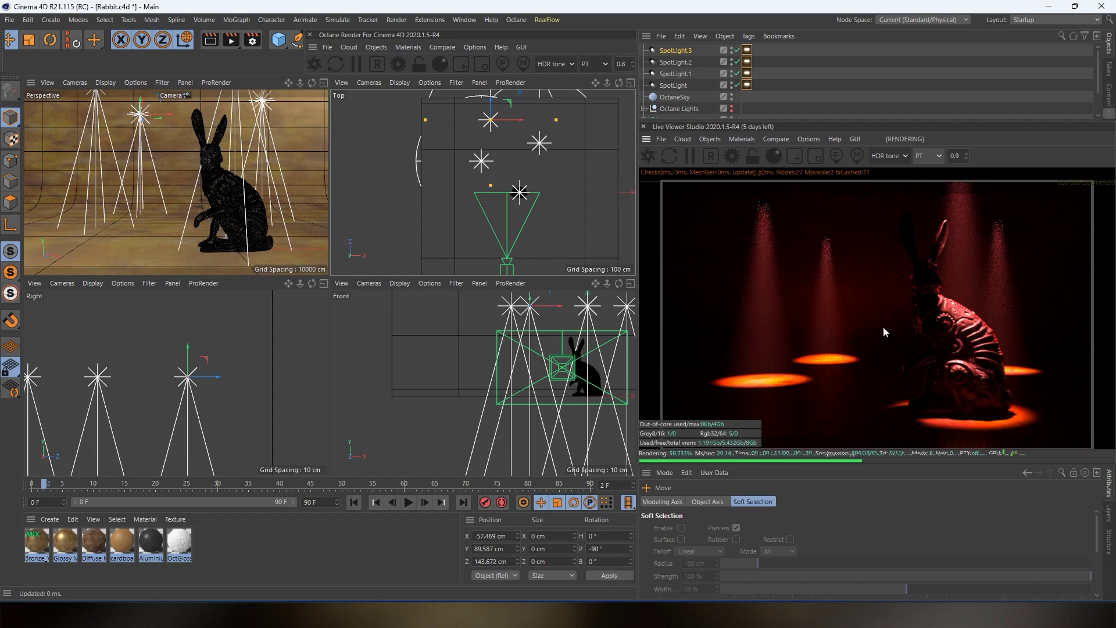
pyautogui.click(927, 157)
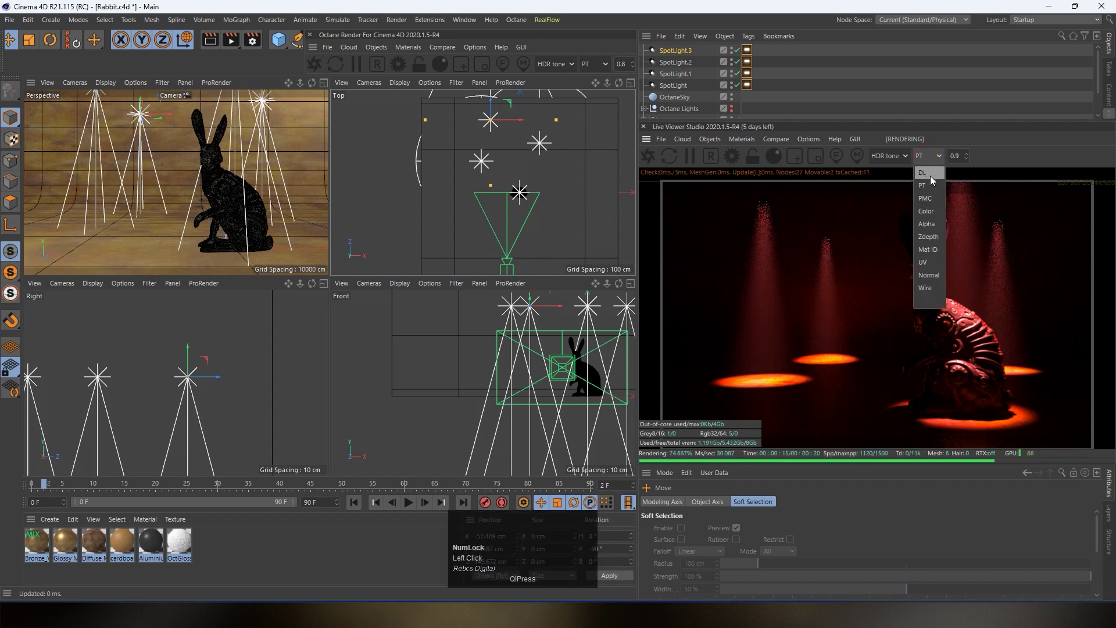
pyautogui.click(1016, 165)
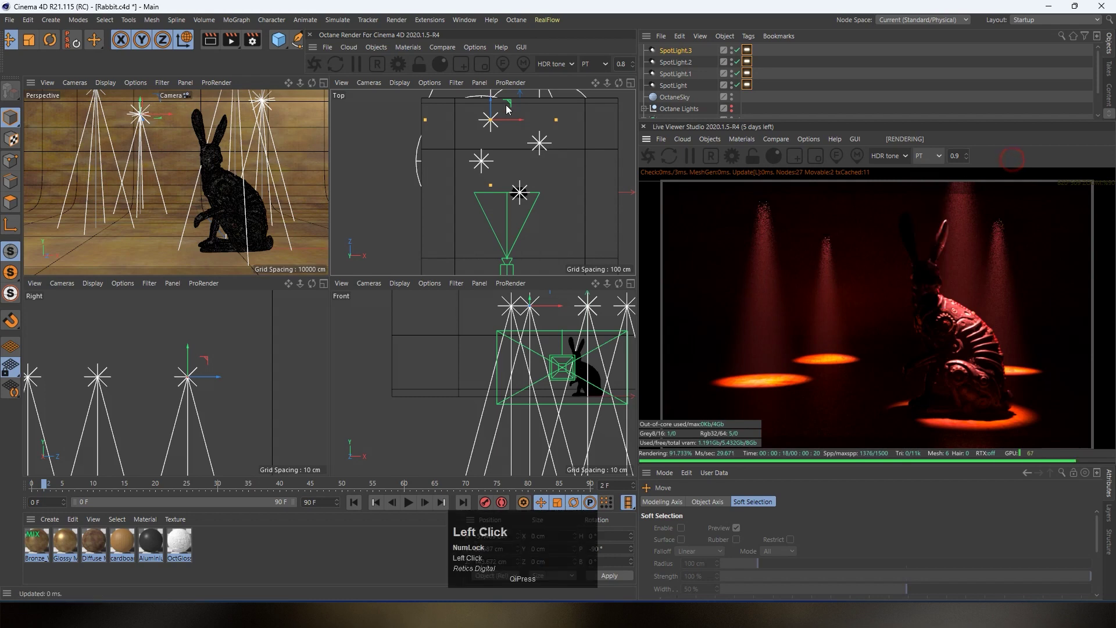
# Examine the available render kernels in the Octane settings, keeping Pathtracing, and close the settings
pyautogui.click(515, 20)
pyautogui.click(526, 64)
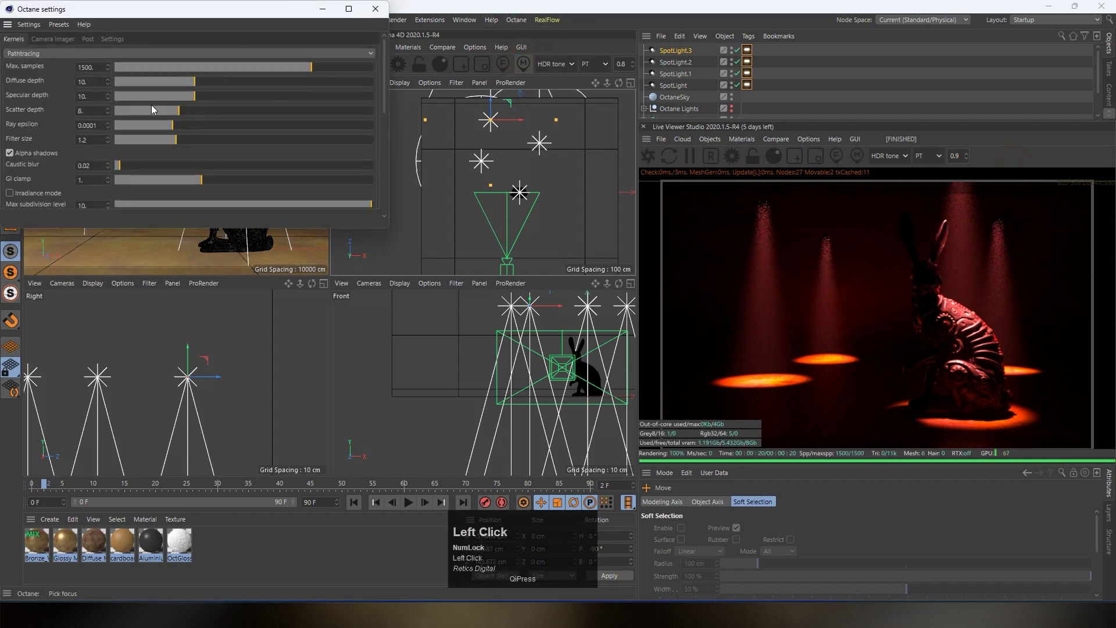
pyautogui.click(26, 54)
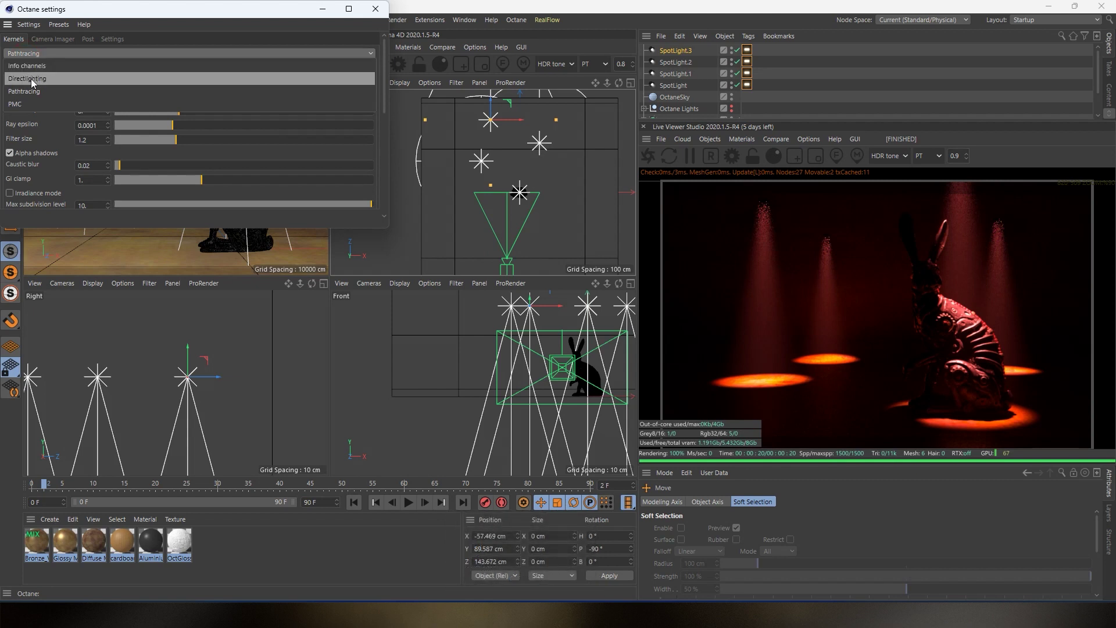
pyautogui.click(373, 7)
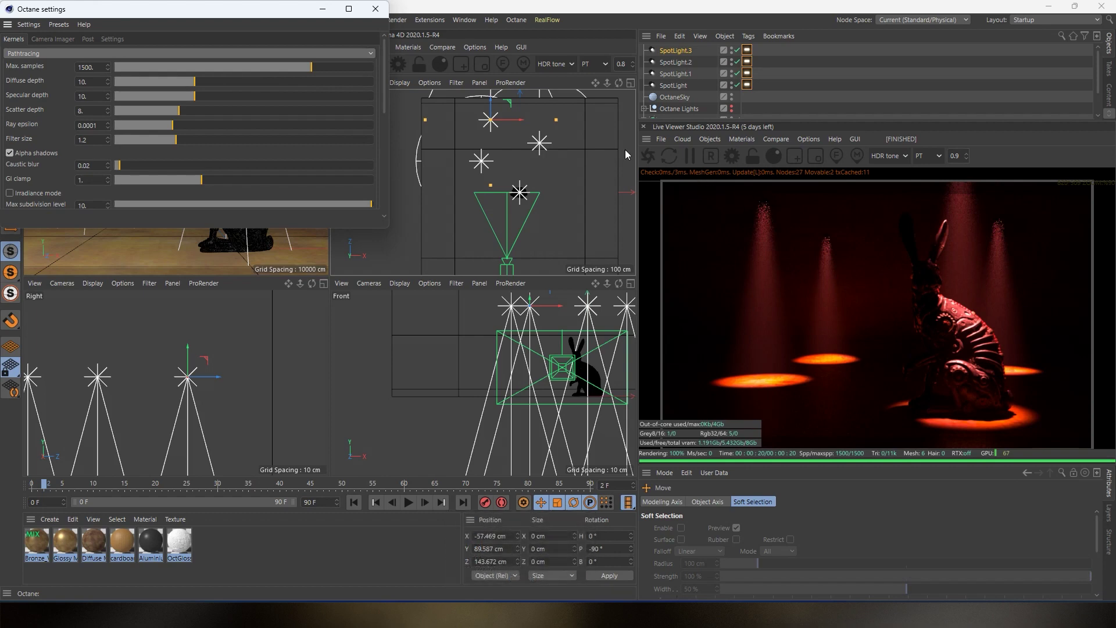
pyautogui.click(380, 11)
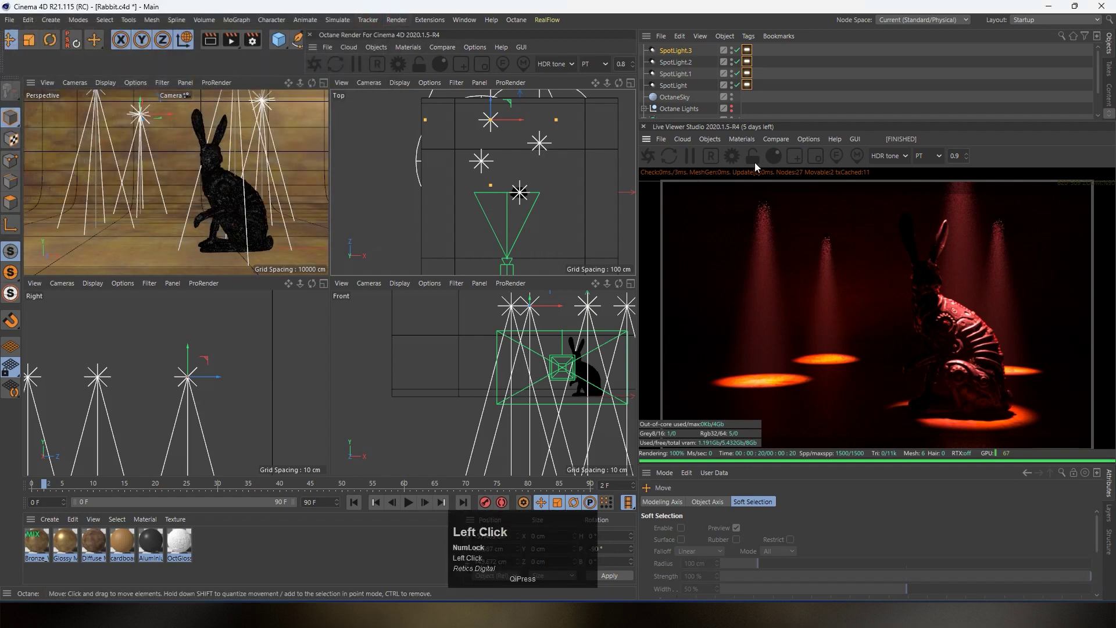
pyautogui.click(710, 139)
pyautogui.moveTo(733, 204)
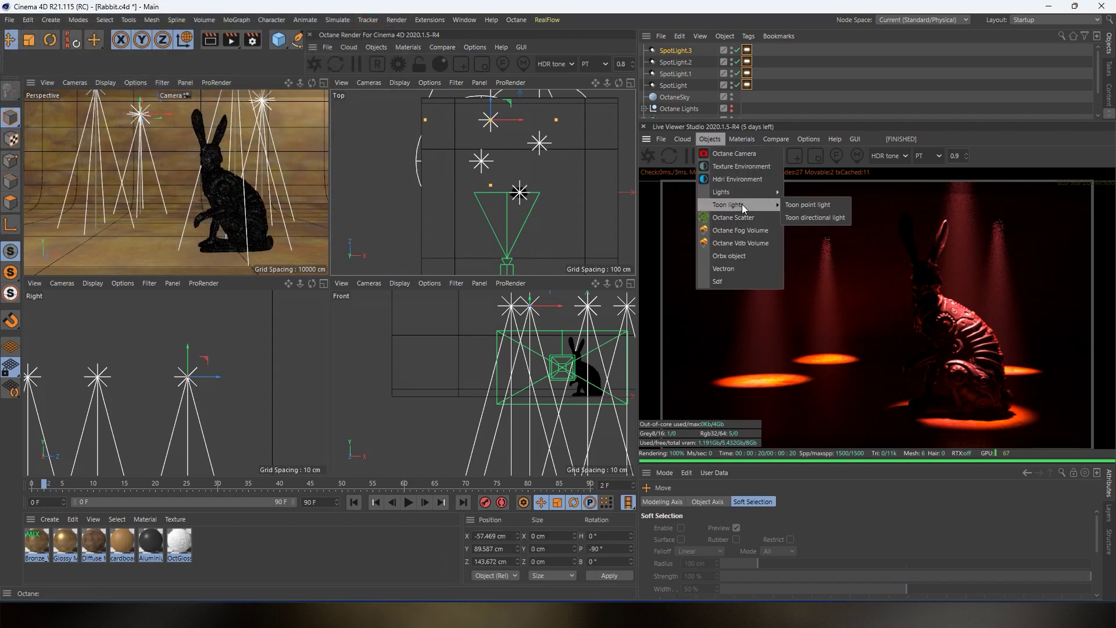
pyautogui.click(792, 122)
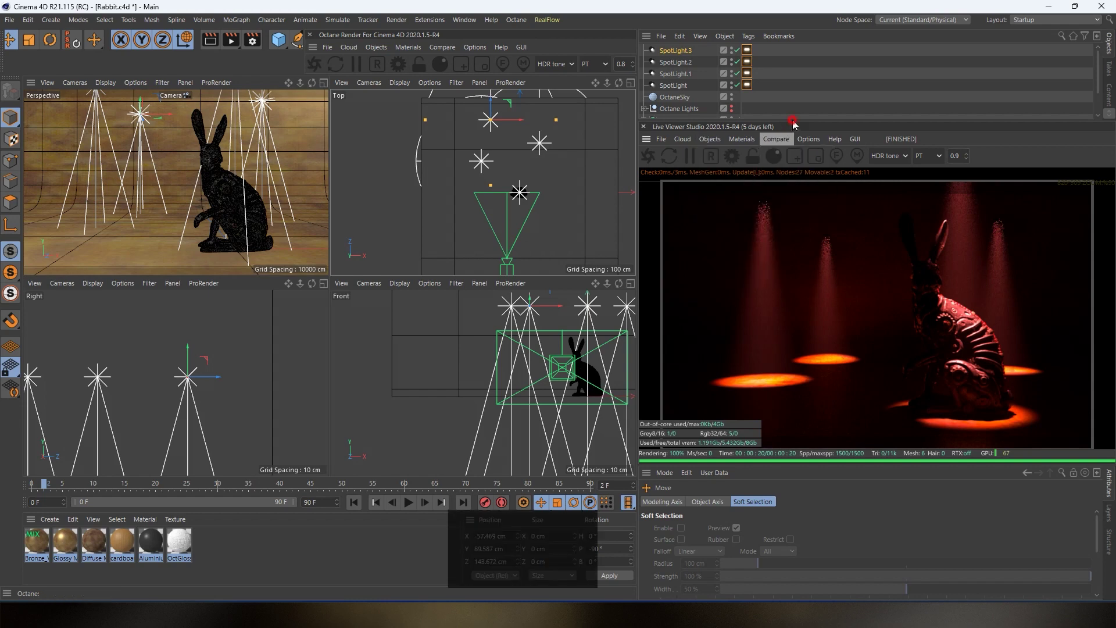
# Open the Thinlens settings of the scene Camera's Octane camera tag with enough room to show all parameters
pyautogui.moveTo(796, 120); pyautogui.dragTo(793, 200)
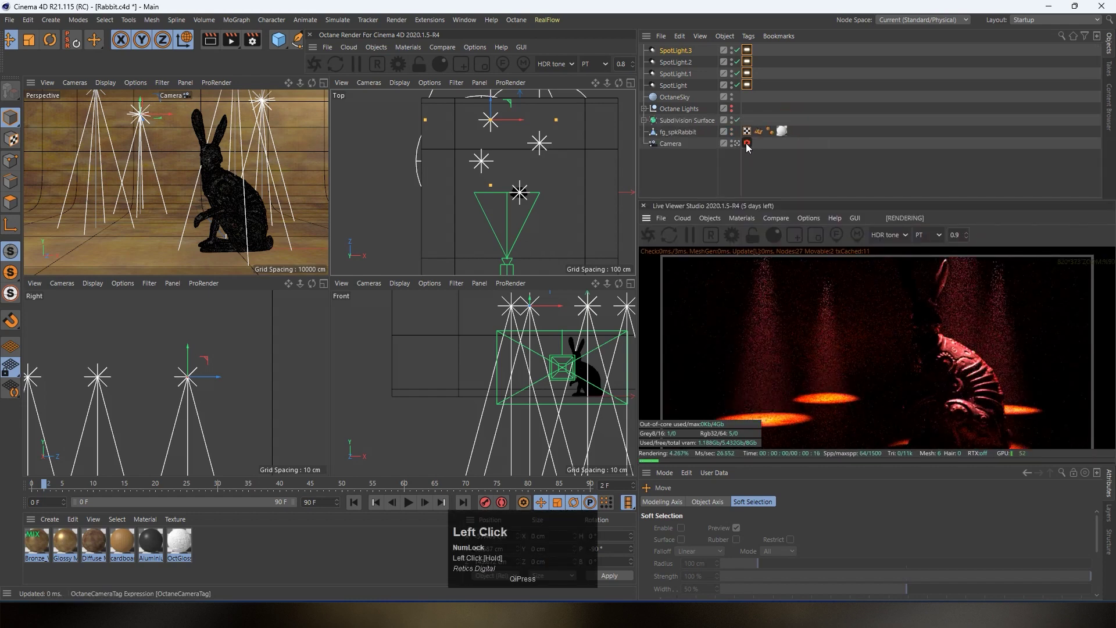
pyautogui.click(746, 143)
pyautogui.moveTo(794, 200); pyautogui.dragTo(807, 91)
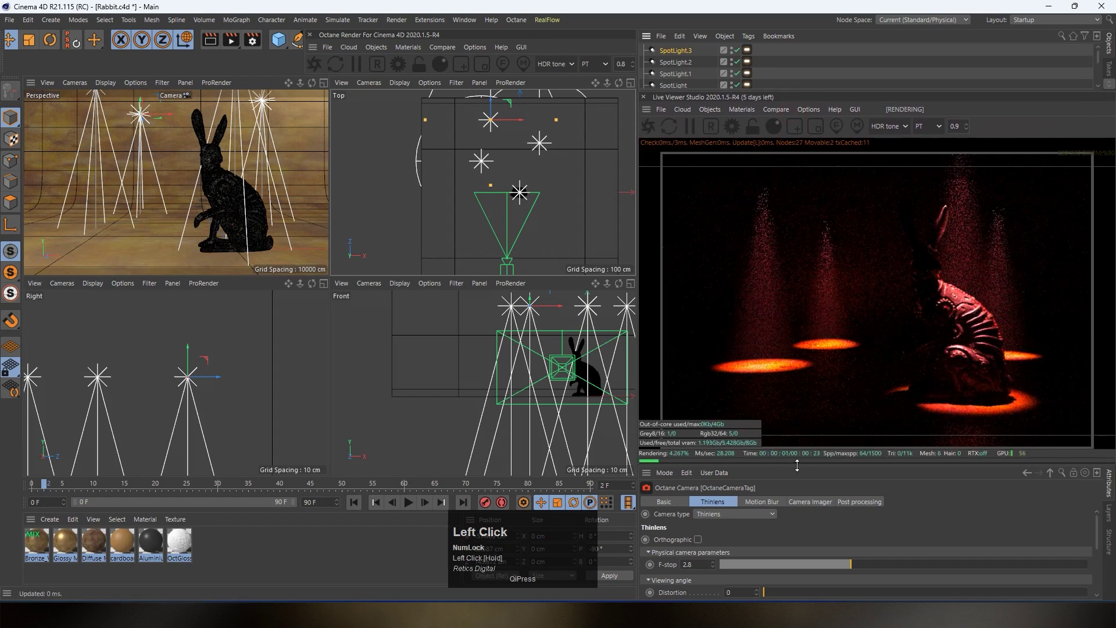
pyautogui.moveTo(793, 463); pyautogui.dragTo(767, 306)
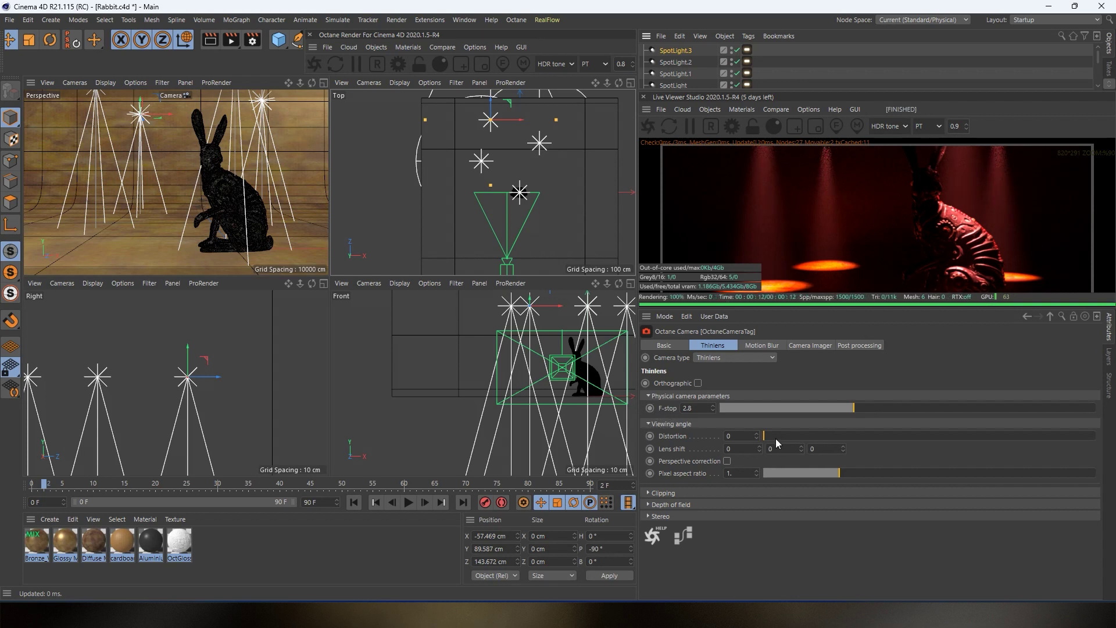
# Test the camera's lens distortion, leaving it at 0, and lower the F-stop to about 2.44
pyautogui.moveTo(765, 439)
pyautogui.mouseDown()
pyautogui.moveTo(1104, 440)
pyautogui.moveTo(751, 434)
pyautogui.mouseUp()
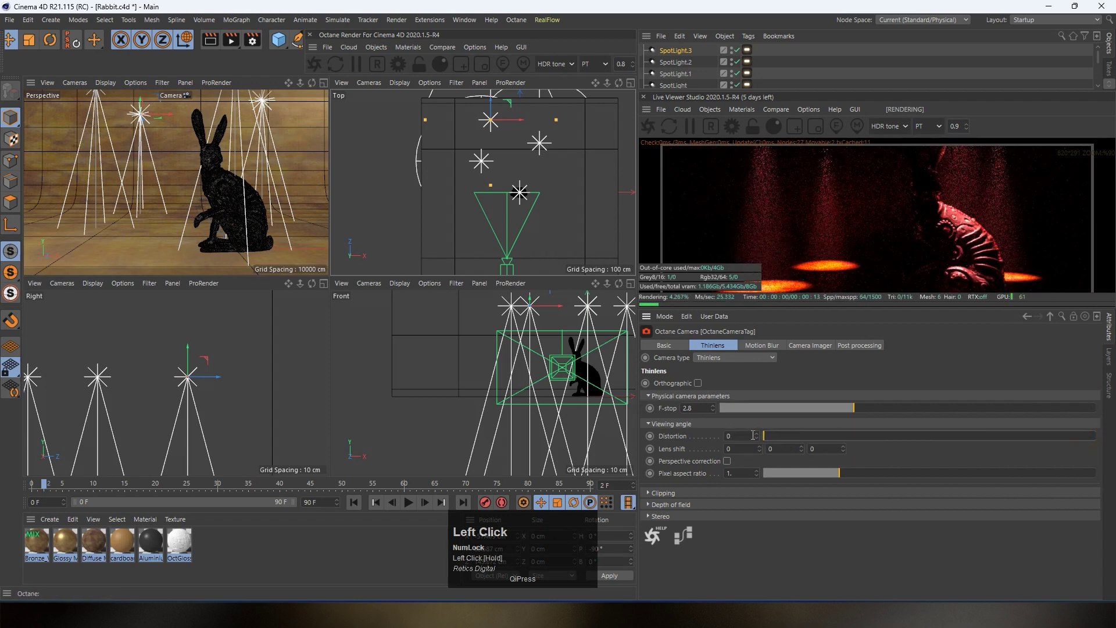
pyautogui.click(648, 424)
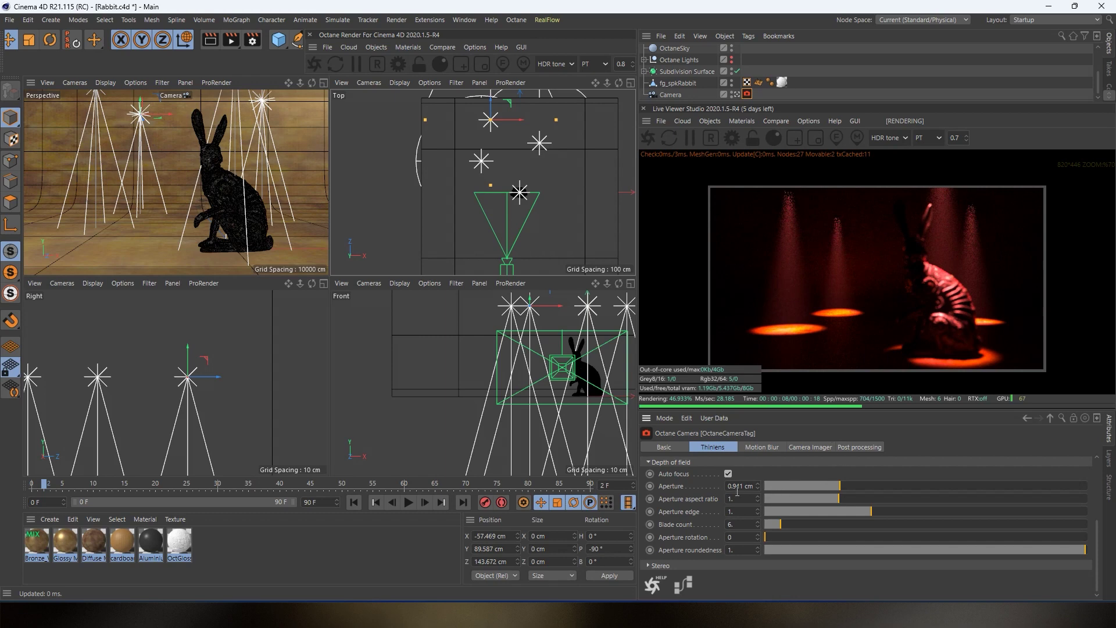
pyautogui.scroll(4, 695, 483)
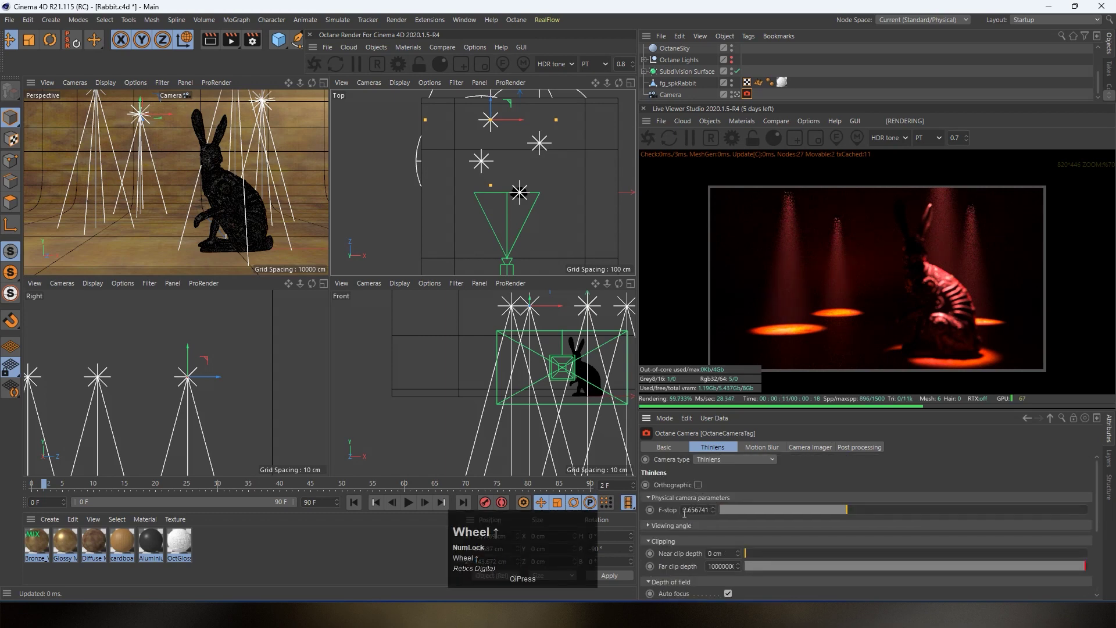
pyautogui.moveTo(847, 509)
pyautogui.mouseDown()
pyautogui.moveTo(792, 513)
pyautogui.moveTo(845, 517)
pyautogui.mouseUp()
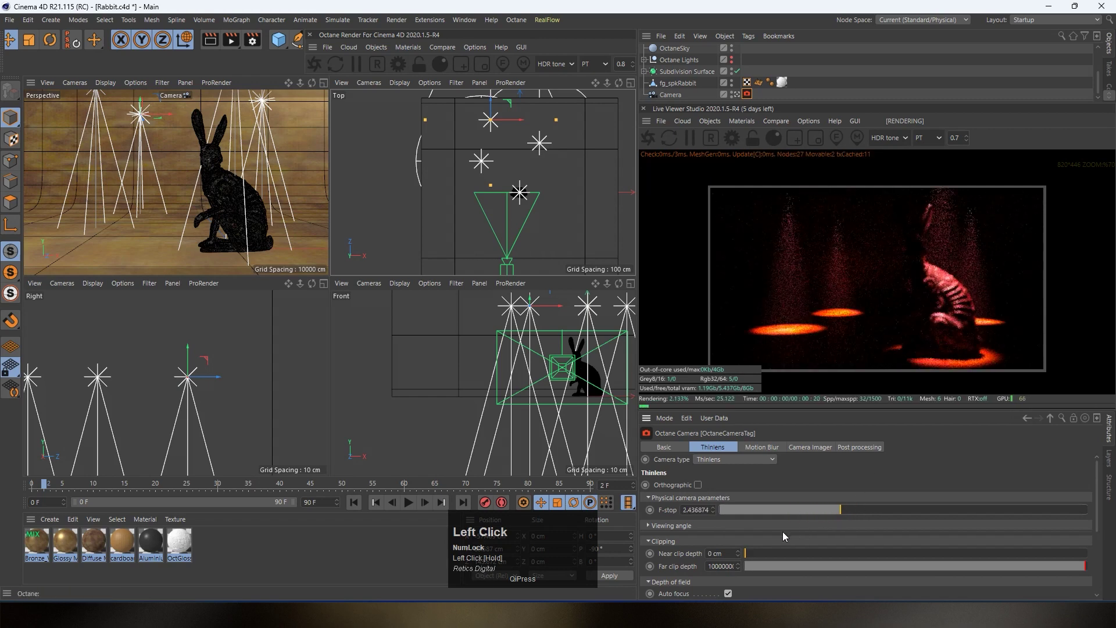
pyautogui.scroll(-4, 783, 531)
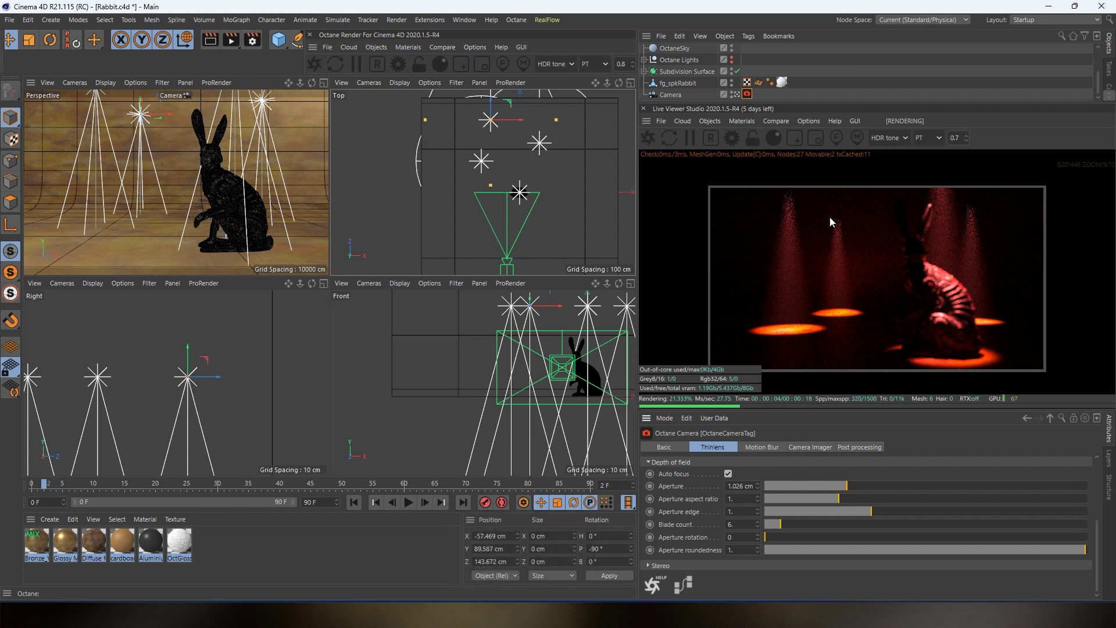
# Pick the focus on the rabbit's body in the live render and increase the aperture to about 1.26 cm
pyautogui.click(836, 142)
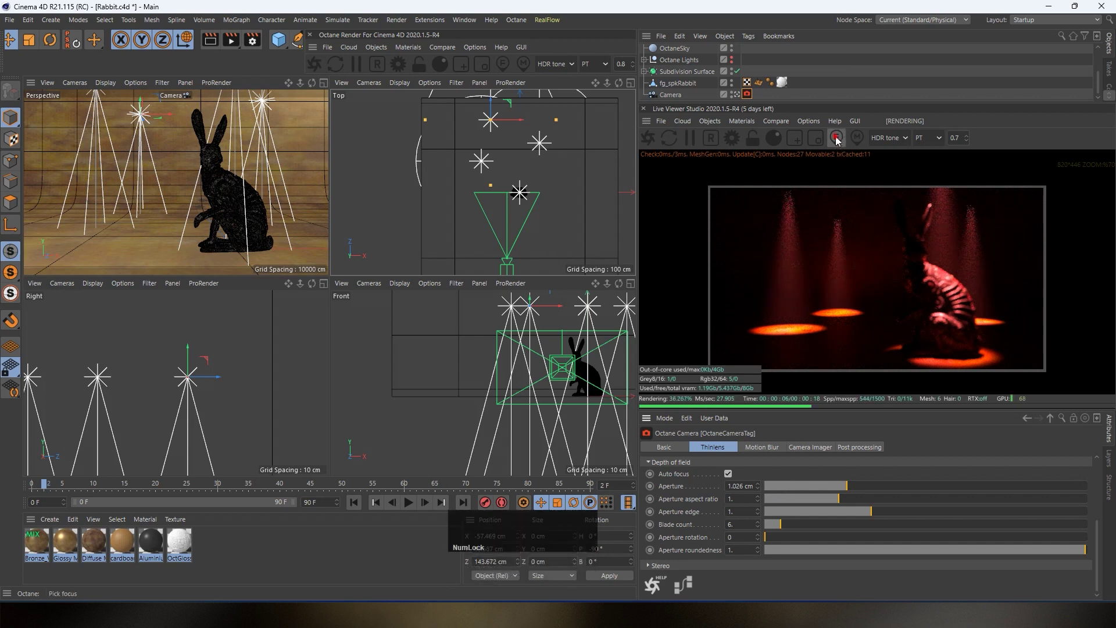
pyautogui.click(933, 292)
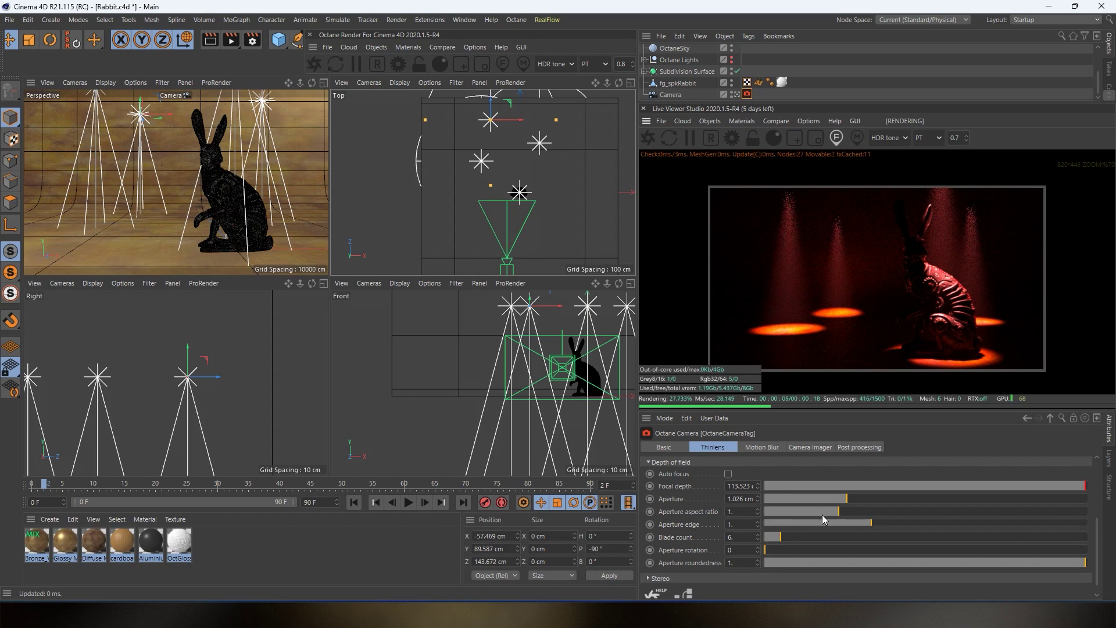
pyautogui.moveTo(846, 501)
pyautogui.mouseDown()
pyautogui.moveTo(871, 500)
pyautogui.moveTo(813, 503)
pyautogui.moveTo(874, 500)
pyautogui.moveTo(826, 501)
pyautogui.moveTo(853, 501)
pyautogui.mouseUp()
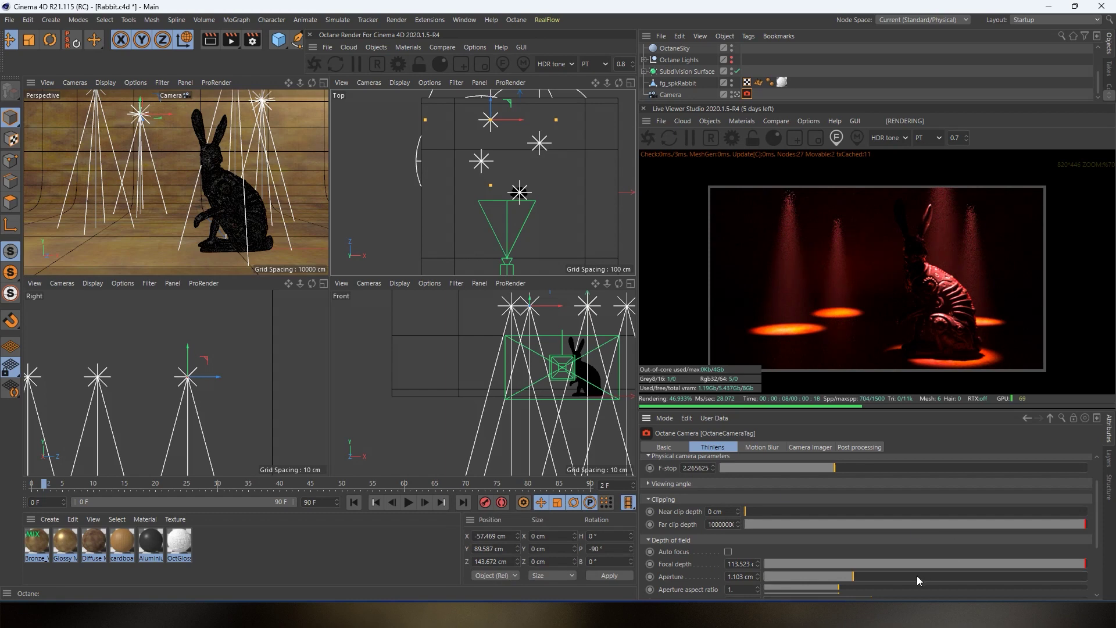
pyautogui.moveTo(853, 579)
pyautogui.mouseDown()
pyautogui.moveTo(933, 577)
pyautogui.moveTo(836, 574)
pyautogui.moveTo(866, 581)
pyautogui.mouseUp()
# Reduce the camera's focal depth to about 82.6 cm and raise the aperture to about 2.82 cm
pyautogui.scroll(-3, 893, 587)
pyautogui.moveTo(1060, 493); pyautogui.dragTo(1054, 494)
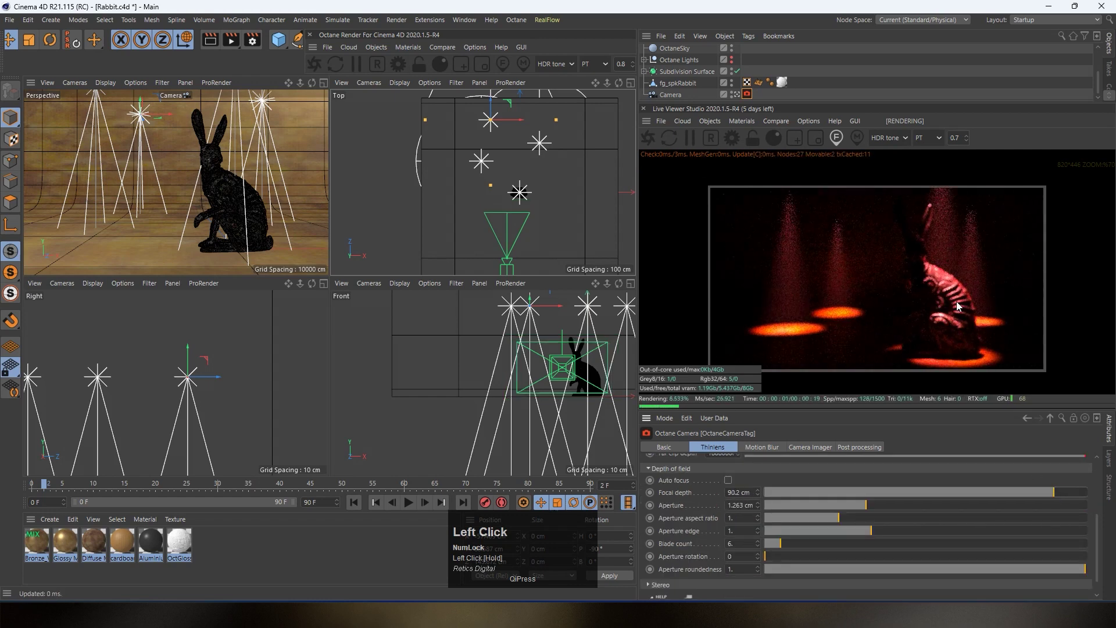
pyautogui.moveTo(1053, 492); pyautogui.dragTo(1029, 494)
pyautogui.moveTo(866, 506); pyautogui.dragTo(991, 508)
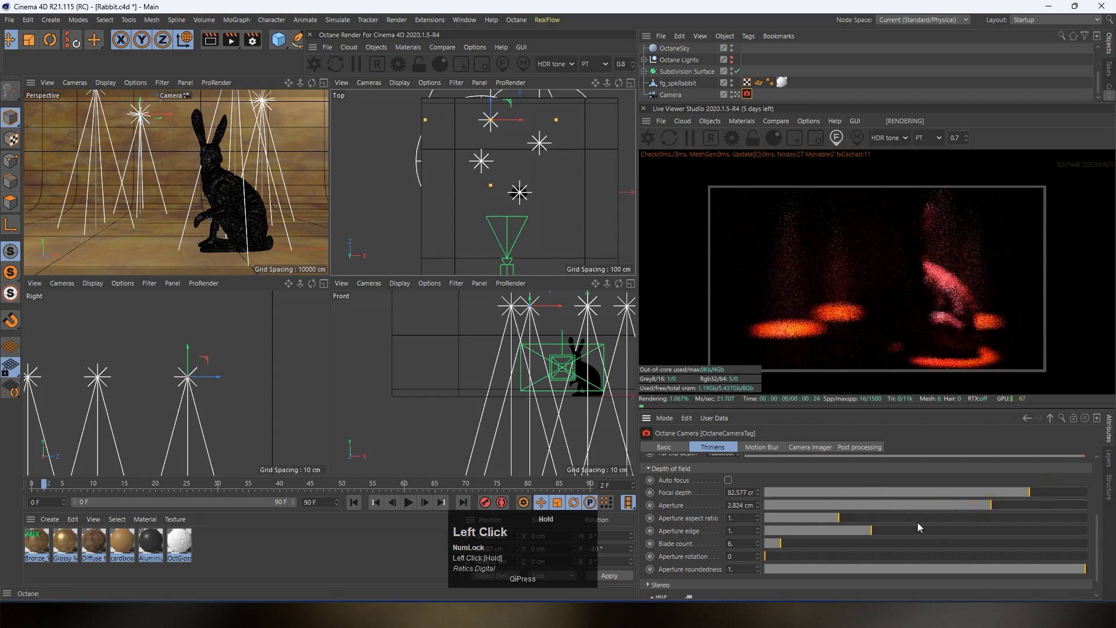
# Try aperture aspect ratios of 2 and 3 for the depth of field and return the ratio to 1
pyautogui.click(742, 518)
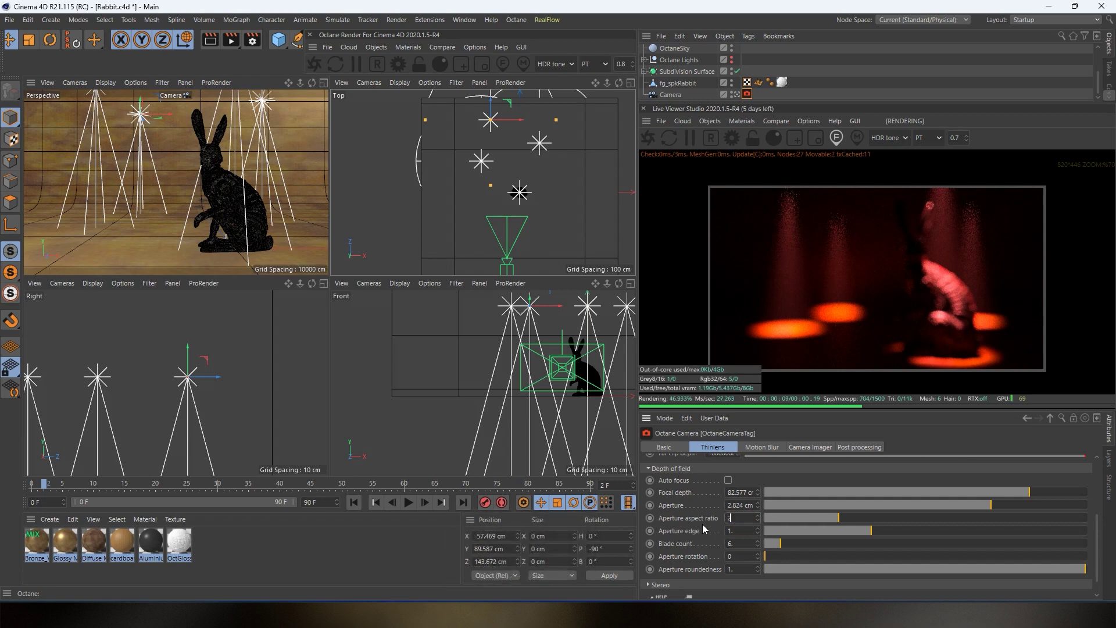
pyautogui.press('Return')
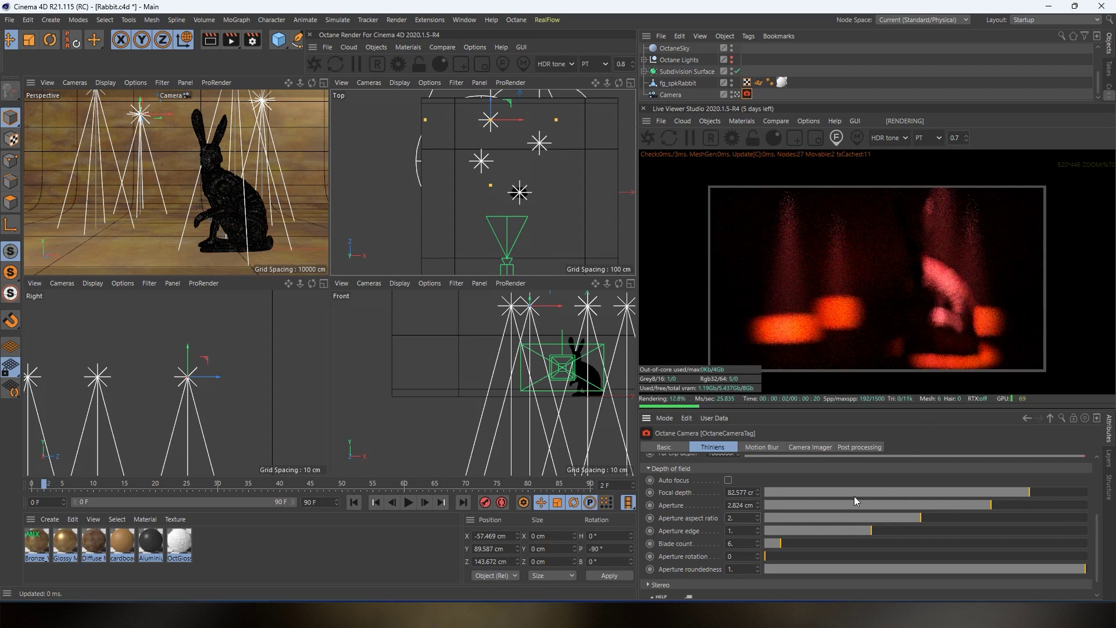
pyautogui.click(721, 518)
pyautogui.press('Return')
pyautogui.moveTo(743, 519); pyautogui.dragTo(697, 517)
pyautogui.write('3')
pyautogui.press('Return')
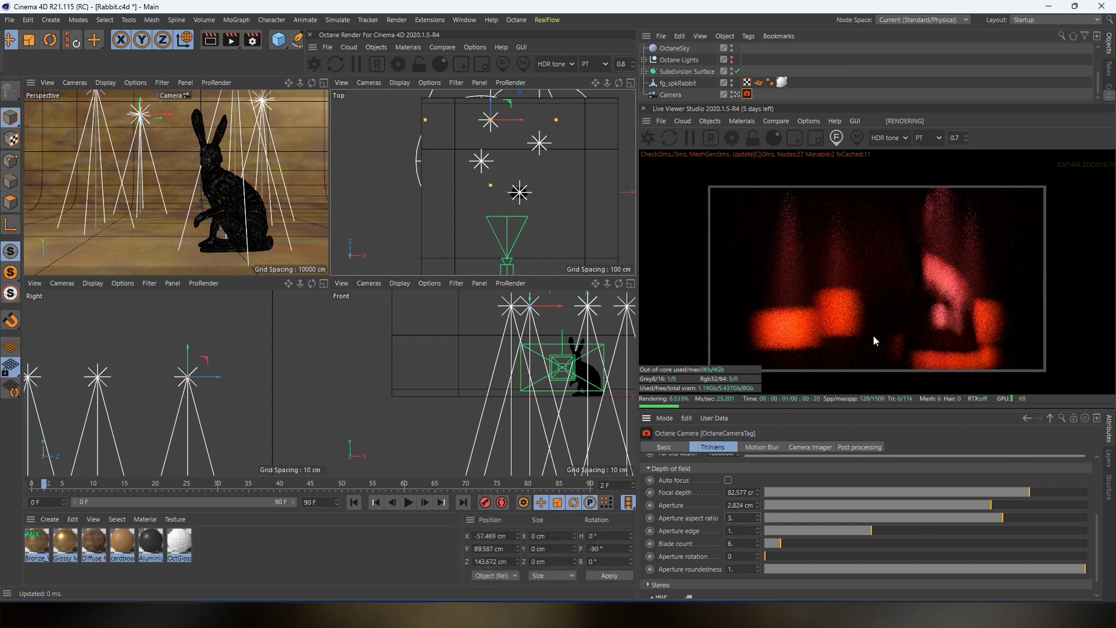
pyautogui.moveTo(743, 518); pyautogui.dragTo(706, 522)
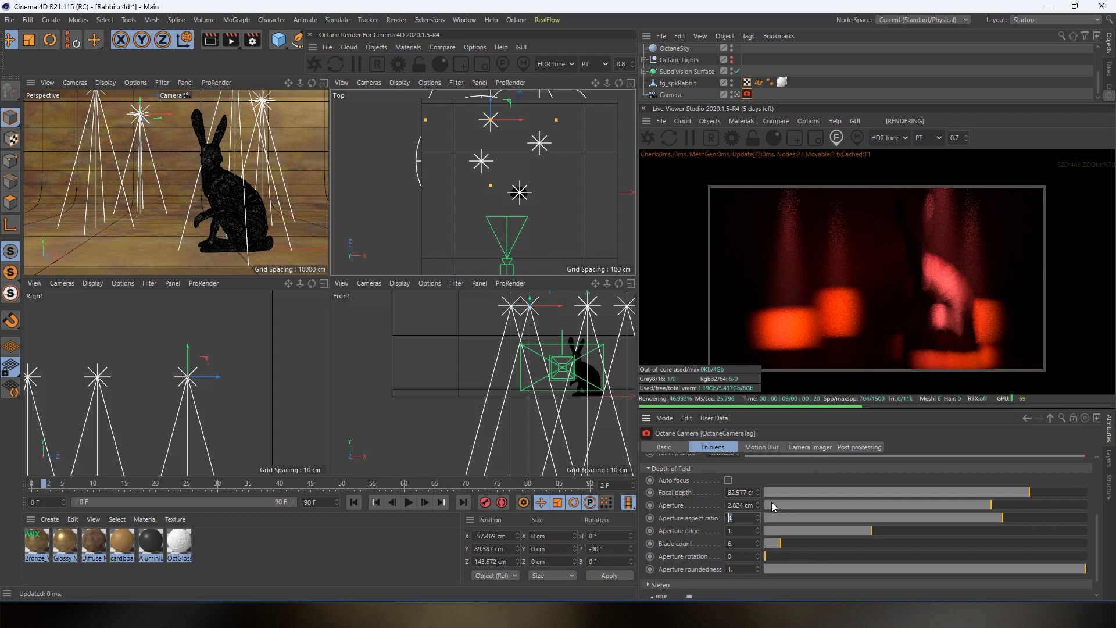
pyautogui.write('1')
pyautogui.press('Return')
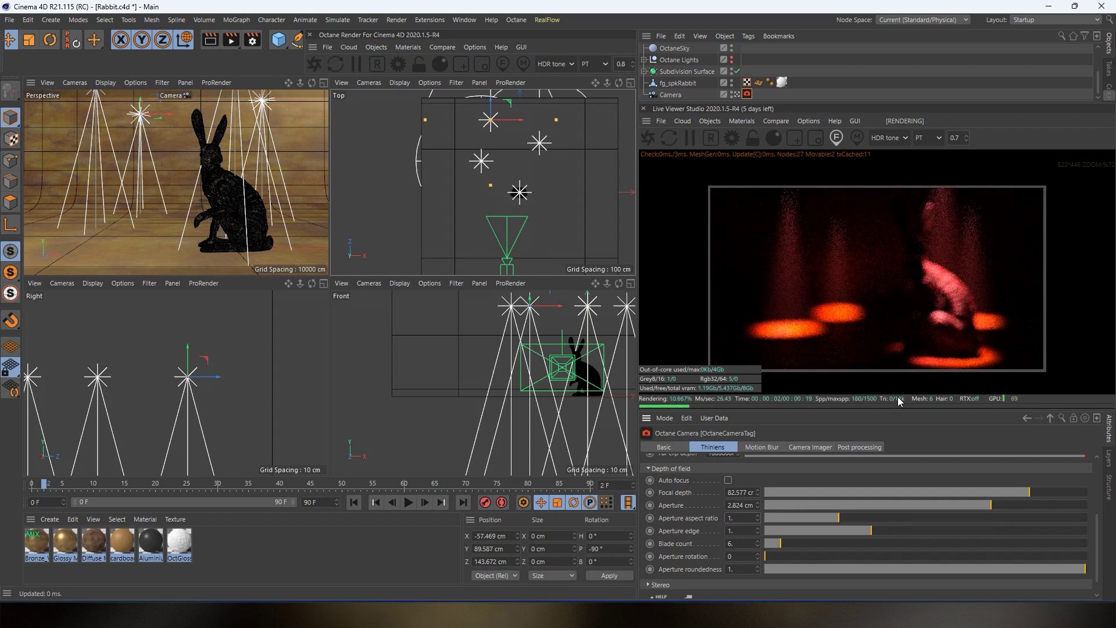
# Pick the focus on the rabbit's body in the live render, and use the material picker to open its Glossy Material
pyautogui.click(837, 138)
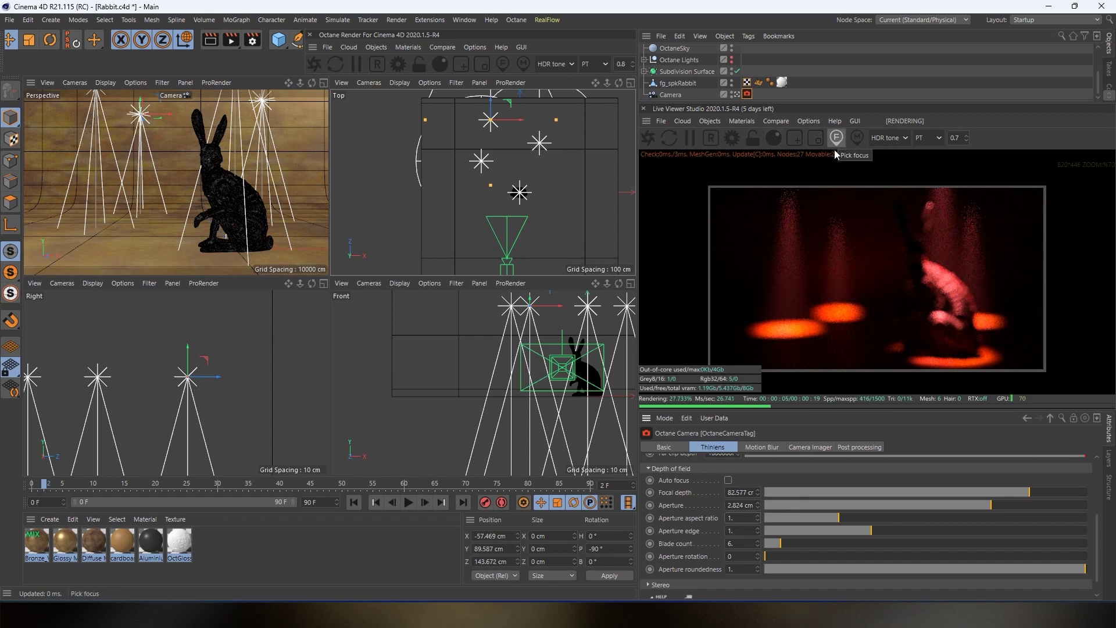
pyautogui.click(929, 292)
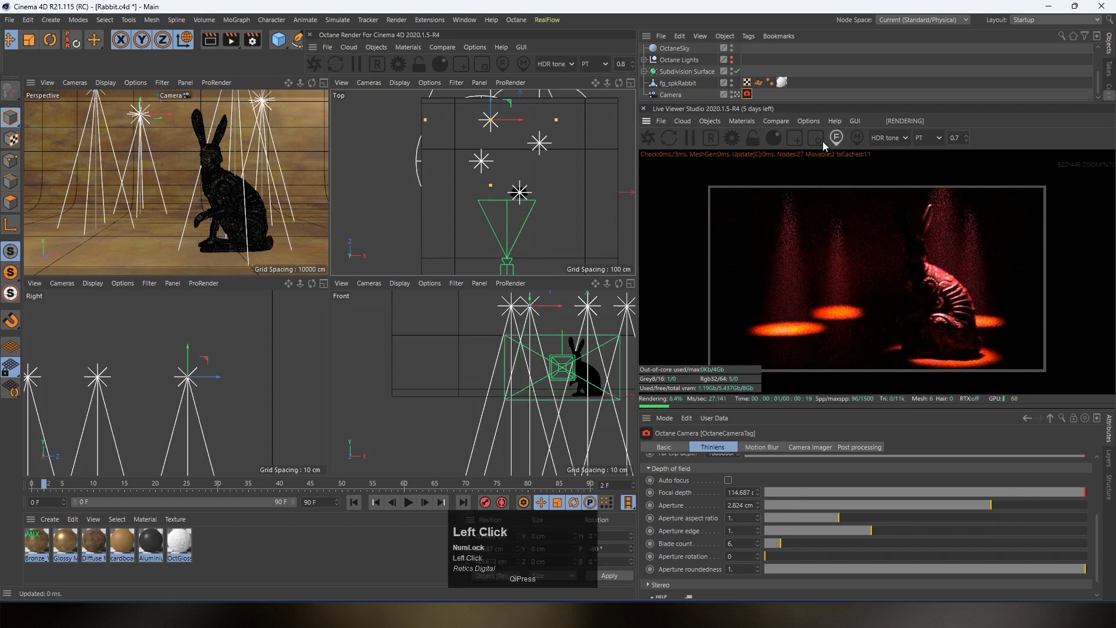
pyautogui.click(857, 140)
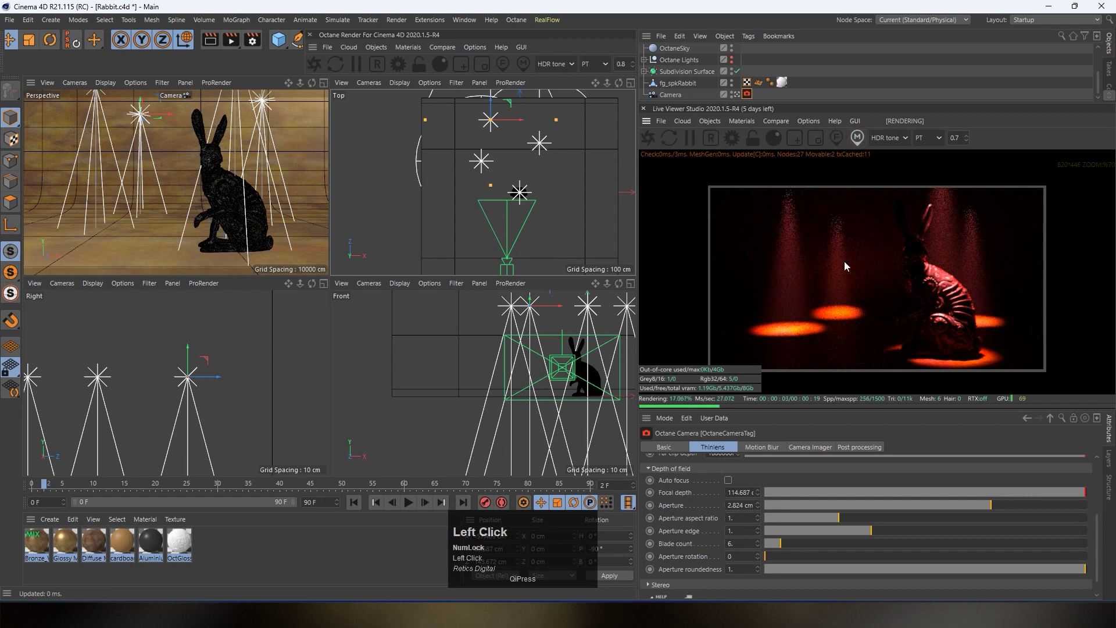
pyautogui.click(959, 303)
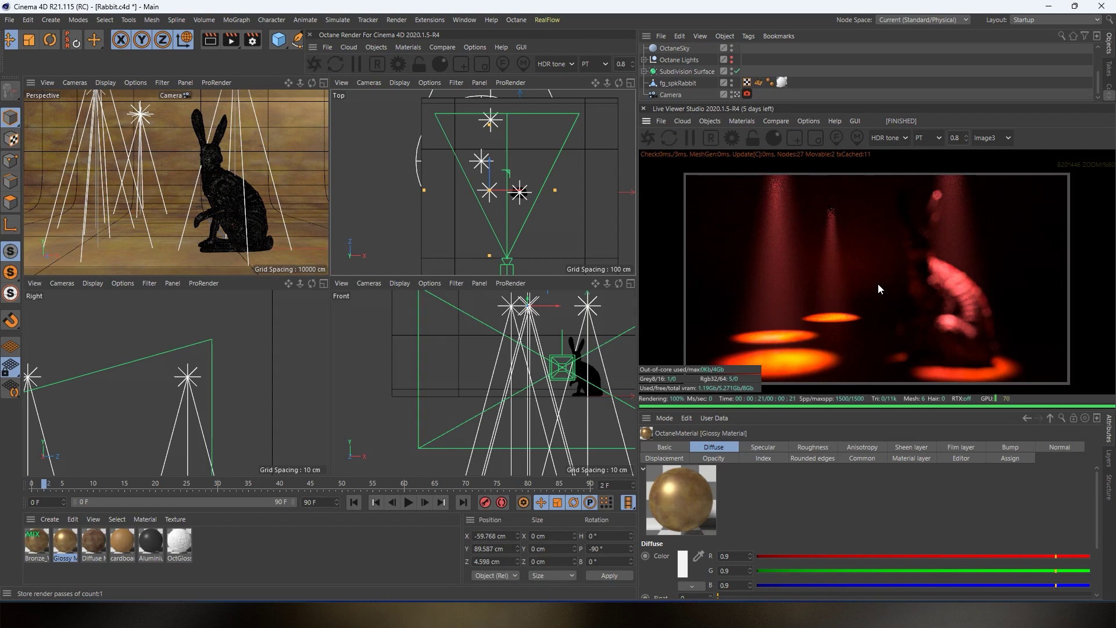
# Refocus the live render on the rabbit's body with Pick focus and switch the picker off
pyautogui.click(837, 138)
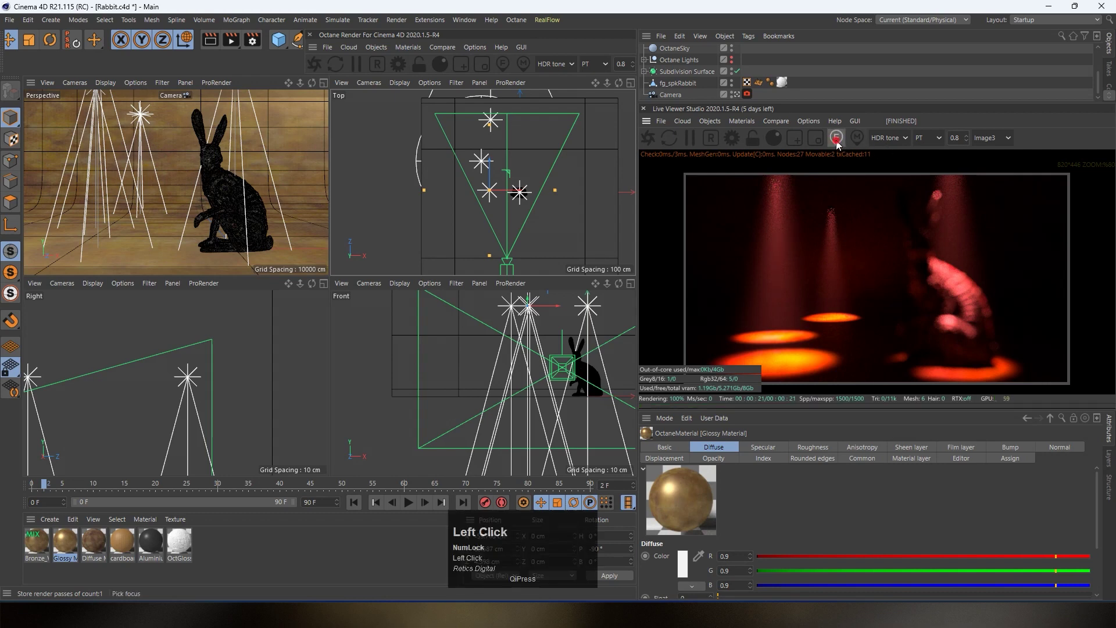
pyautogui.click(960, 296)
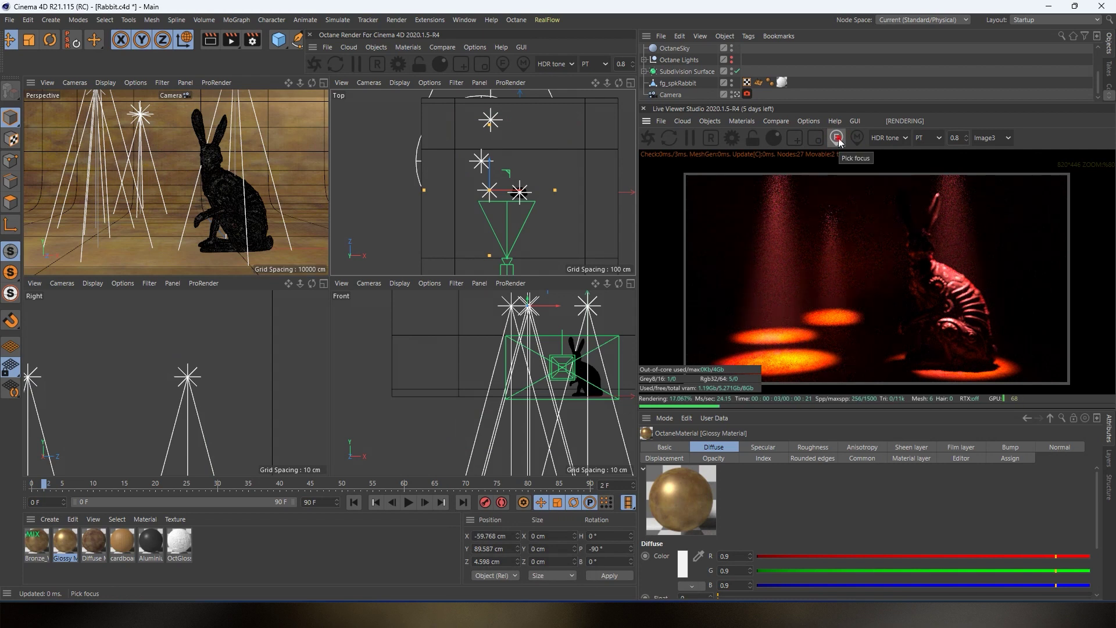
pyautogui.click(838, 138)
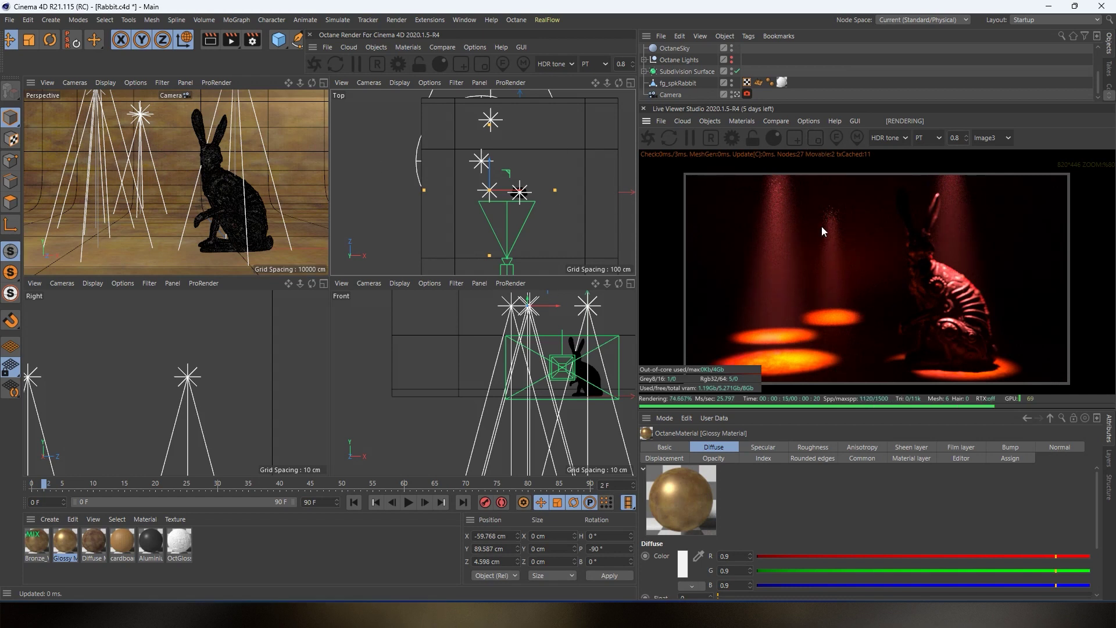
# Store the current live render in the render buffer and enable the A/B comparison
pyautogui.click(776, 122)
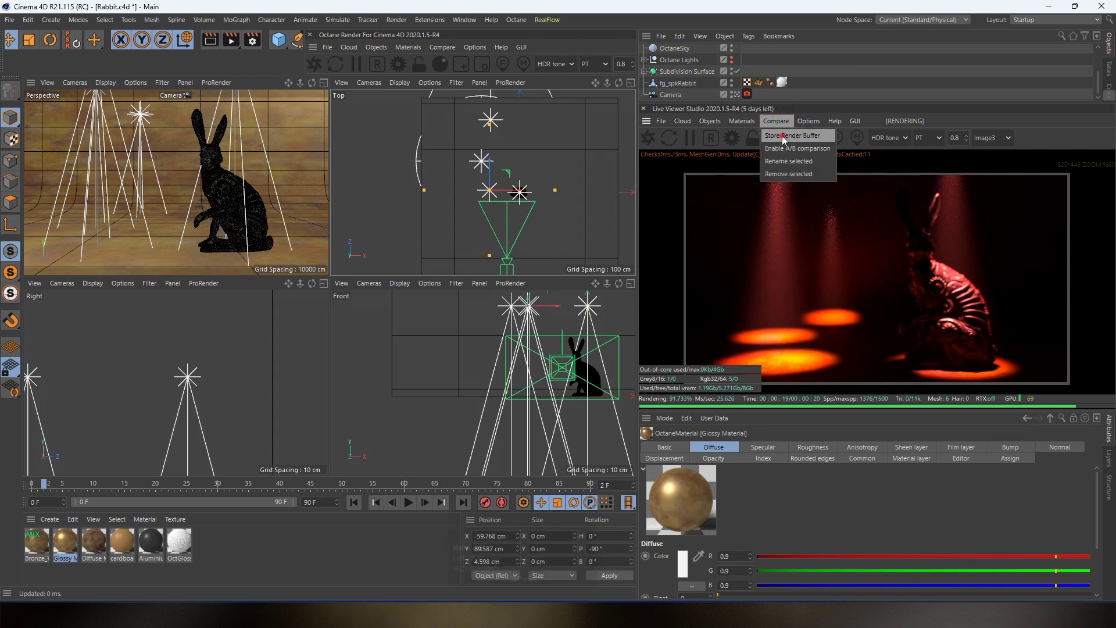
pyautogui.click(782, 135)
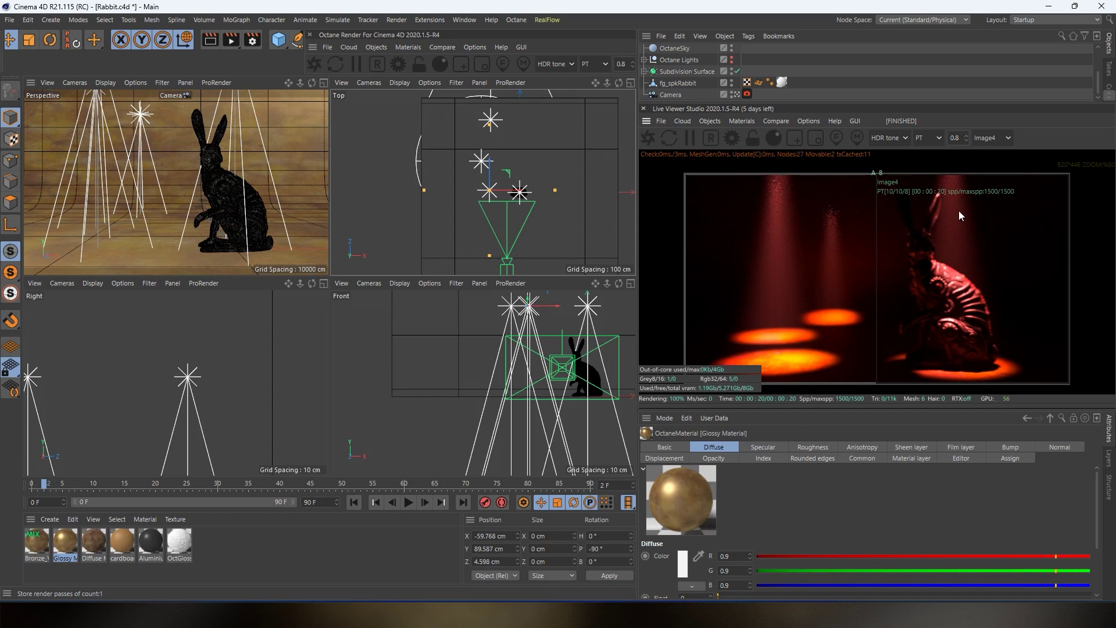
pyautogui.scroll(-2, 939, 193)
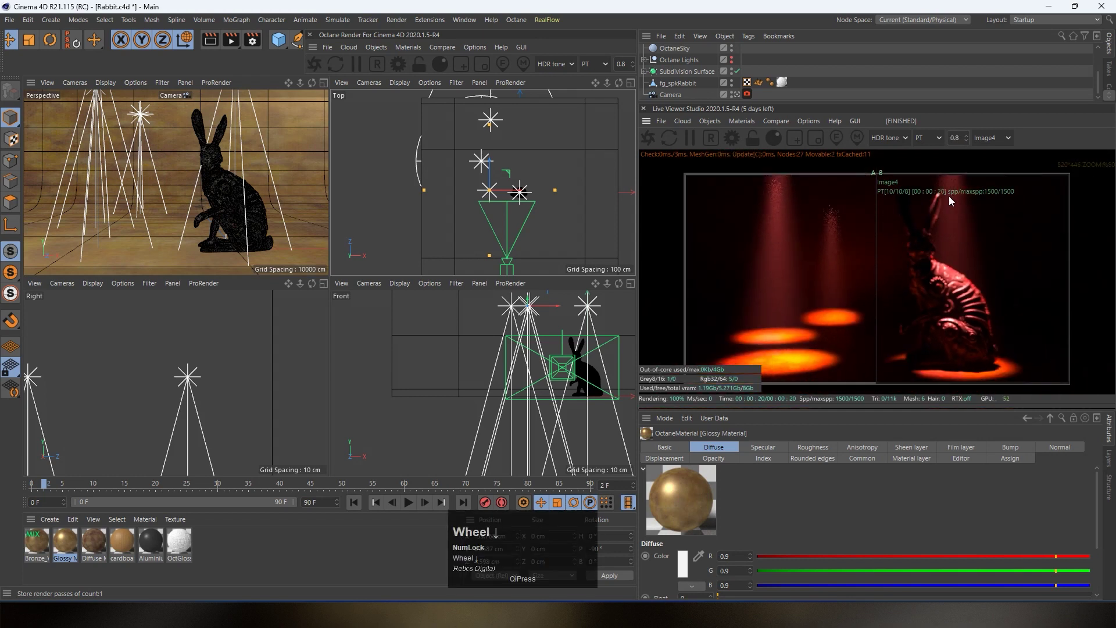
pyautogui.moveTo(951, 207)
pyautogui.mouseDown(button='middle')
pyautogui.moveTo(947, 235)
pyautogui.moveTo(957, 212)
pyautogui.mouseUp(button='middle')
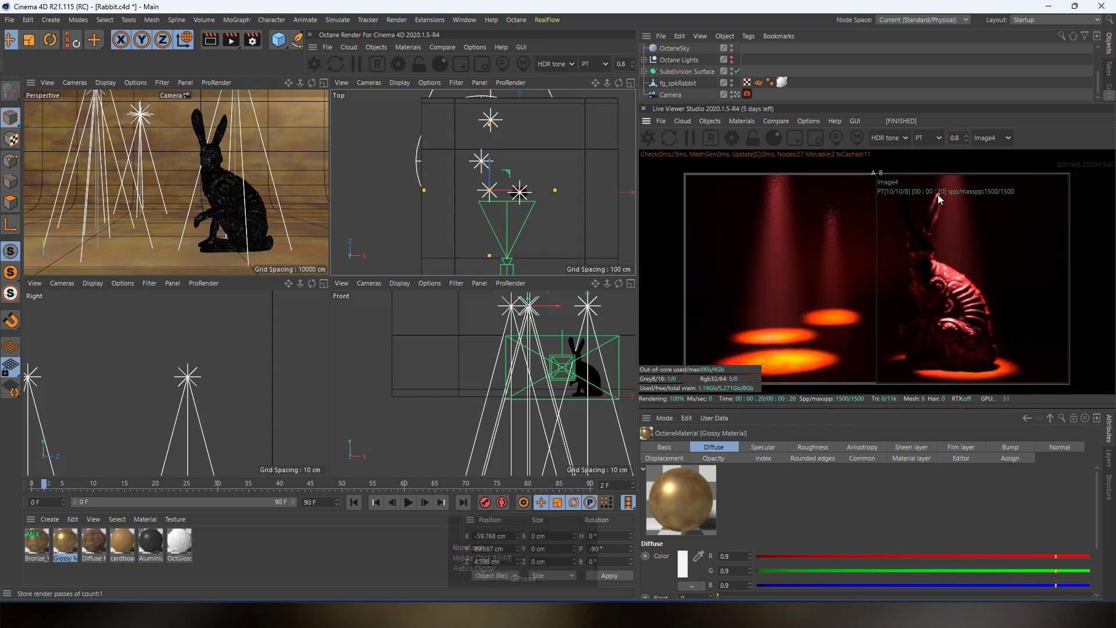
# Move the selected spotlight in the Top view to about X 34.5 cm, Z 87.4 cm and compare the render with the stored image using the A/B divider
pyautogui.moveTo(511, 171); pyautogui.dragTo(560, 128)
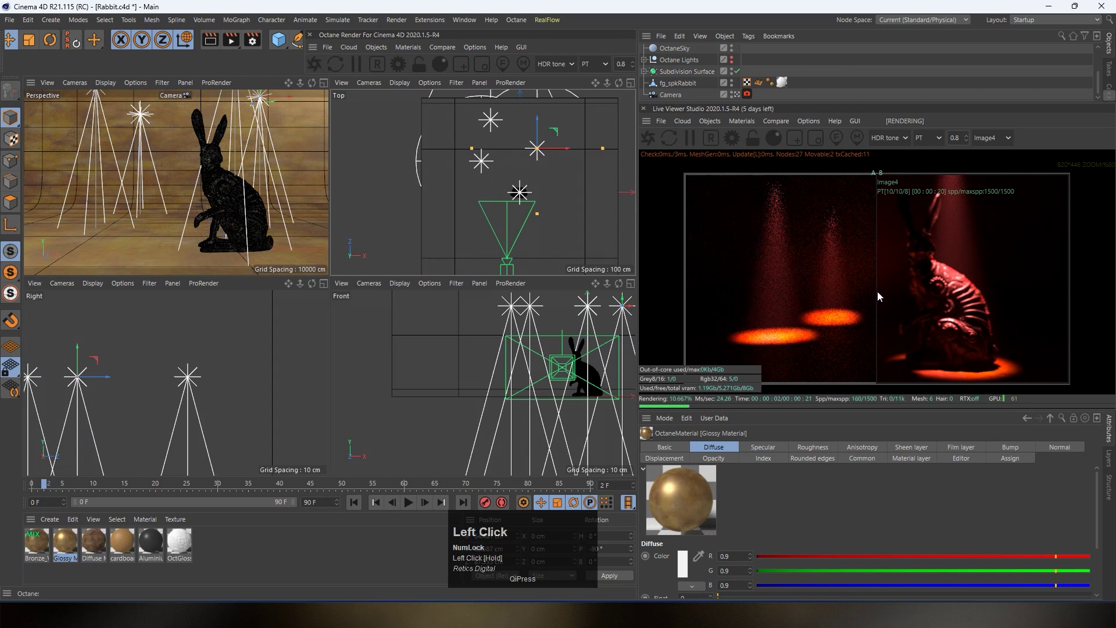
pyautogui.moveTo(876, 294)
pyautogui.mouseDown()
pyautogui.moveTo(749, 297)
pyautogui.moveTo(1046, 304)
pyautogui.moveTo(718, 301)
pyautogui.moveTo(881, 297)
pyautogui.moveTo(848, 308)
pyautogui.moveTo(864, 319)
pyautogui.moveTo(768, 319)
pyautogui.moveTo(910, 320)
pyautogui.moveTo(743, 294)
pyautogui.moveTo(866, 312)
pyautogui.mouseUp()
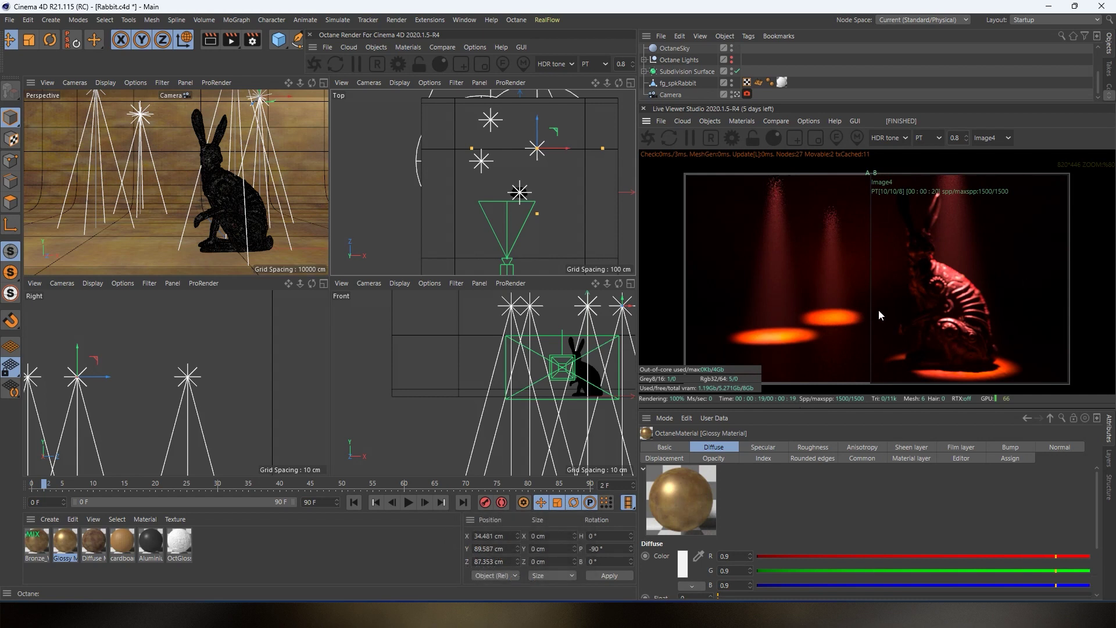
pyautogui.moveTo(870, 314); pyautogui.dragTo(913, 268)
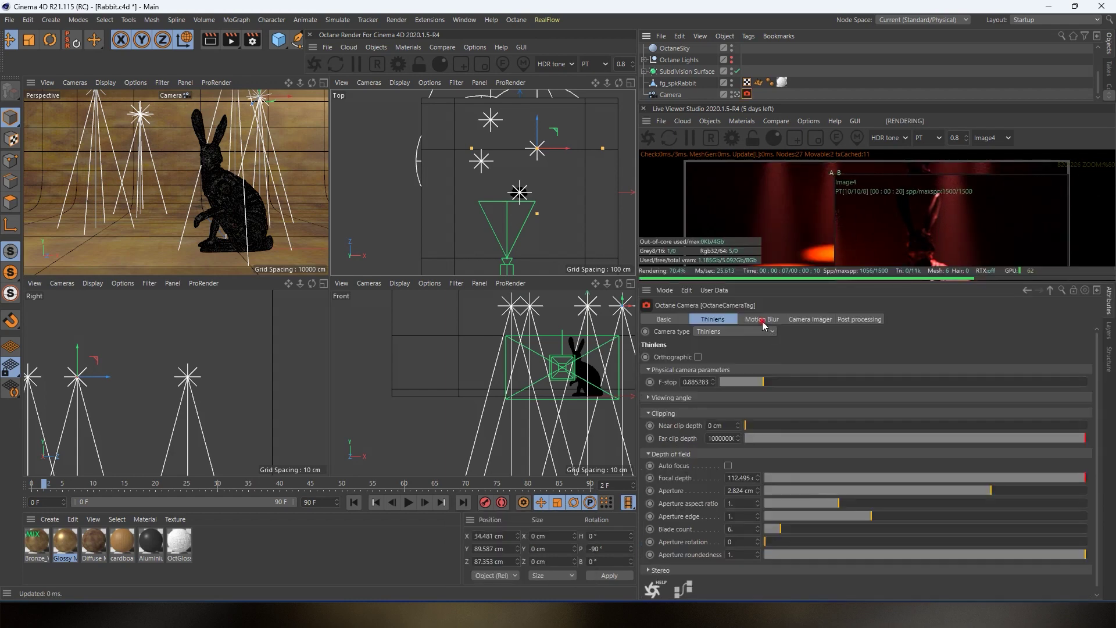
# Open the Motion Blur settings of the Octane camera tag and turn off the A/B comparison
pyautogui.click(763, 320)
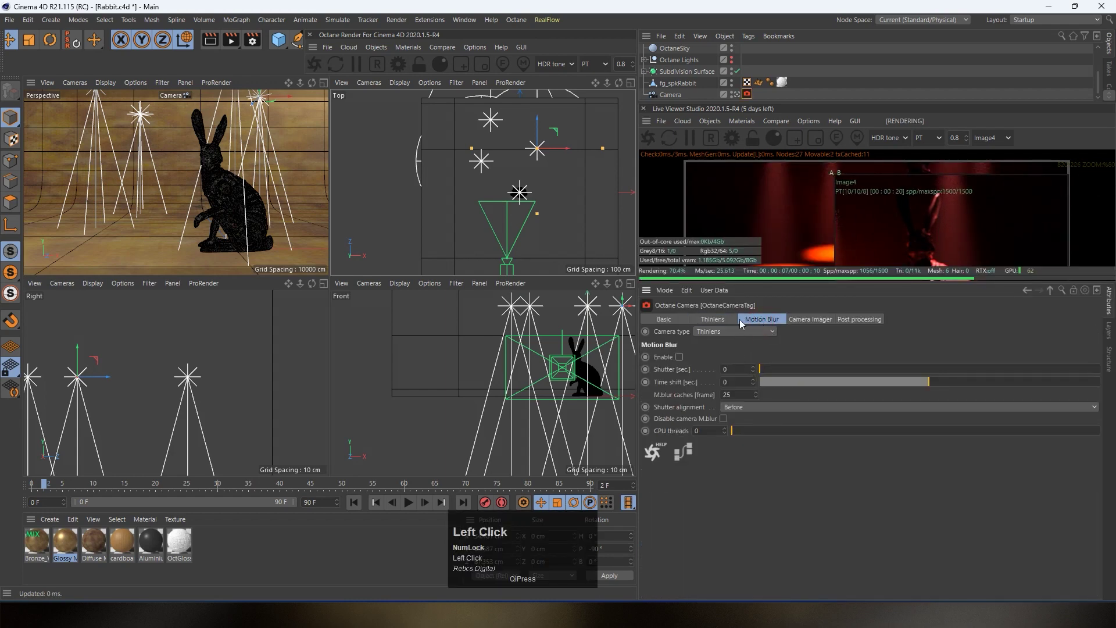
pyautogui.moveTo(754, 282); pyautogui.dragTo(773, 401)
pyautogui.click(778, 124)
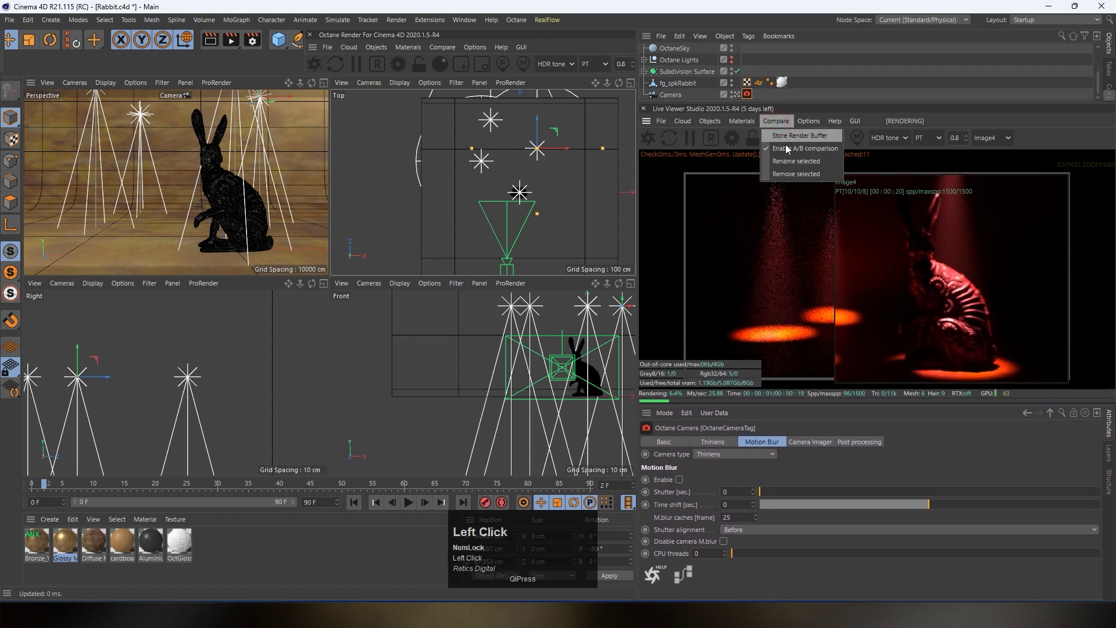
pyautogui.click(788, 148)
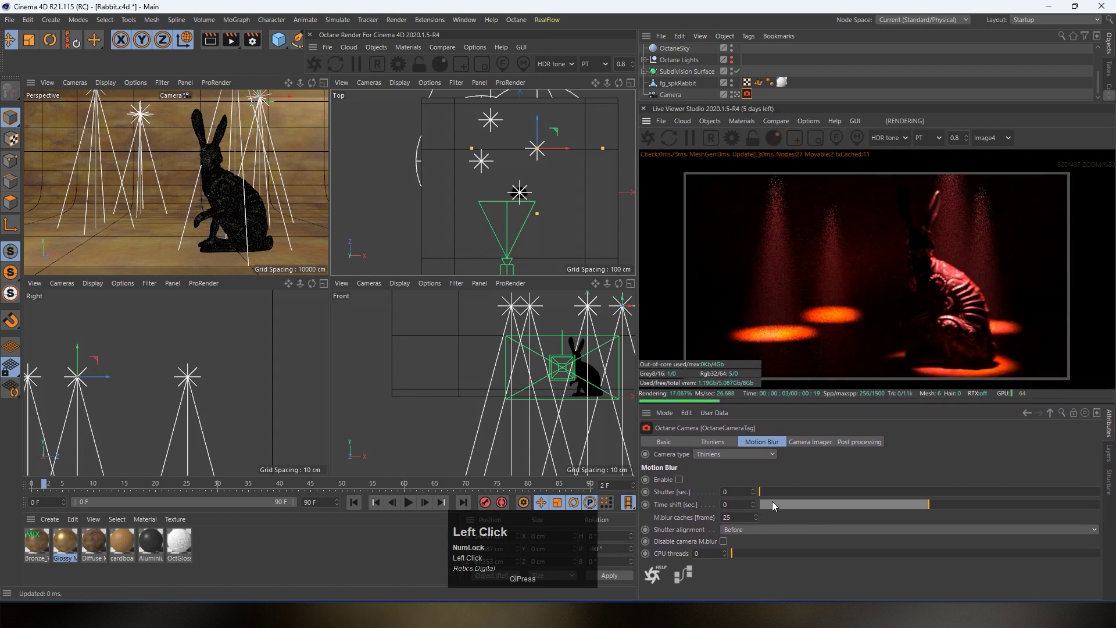
# Enable motion blur with a shutter of 0.0001 sec, and open the Camera Imager settings
pyautogui.click(679, 480)
pyautogui.moveTo(760, 493); pyautogui.dragTo(770, 494)
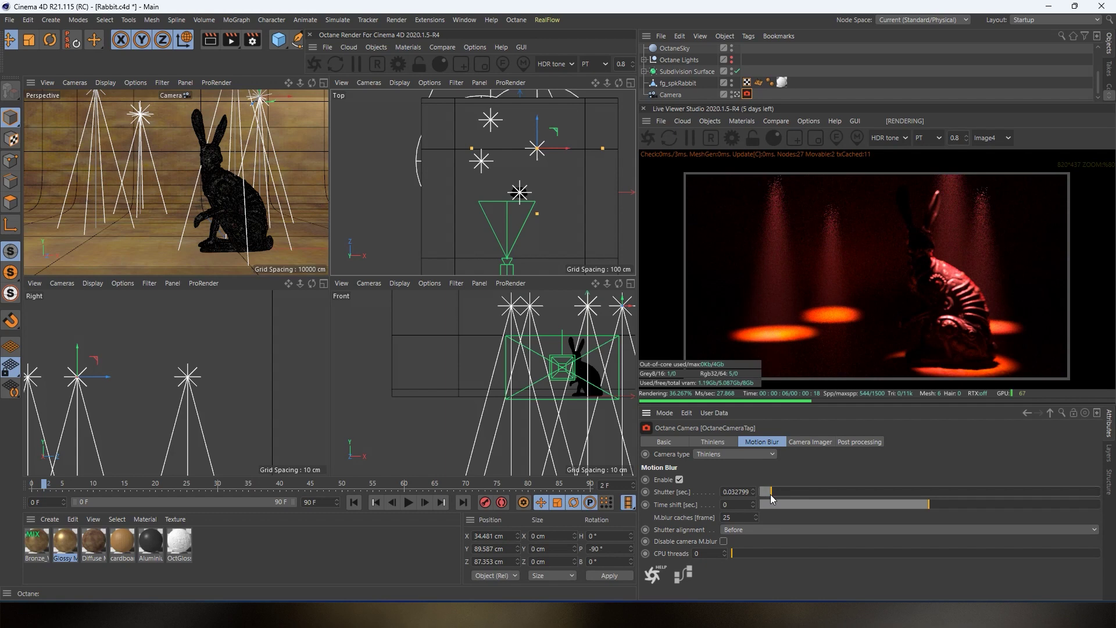
pyautogui.moveTo(771, 494)
pyautogui.mouseDown()
pyautogui.moveTo(828, 497)
pyautogui.moveTo(755, 500)
pyautogui.mouseUp()
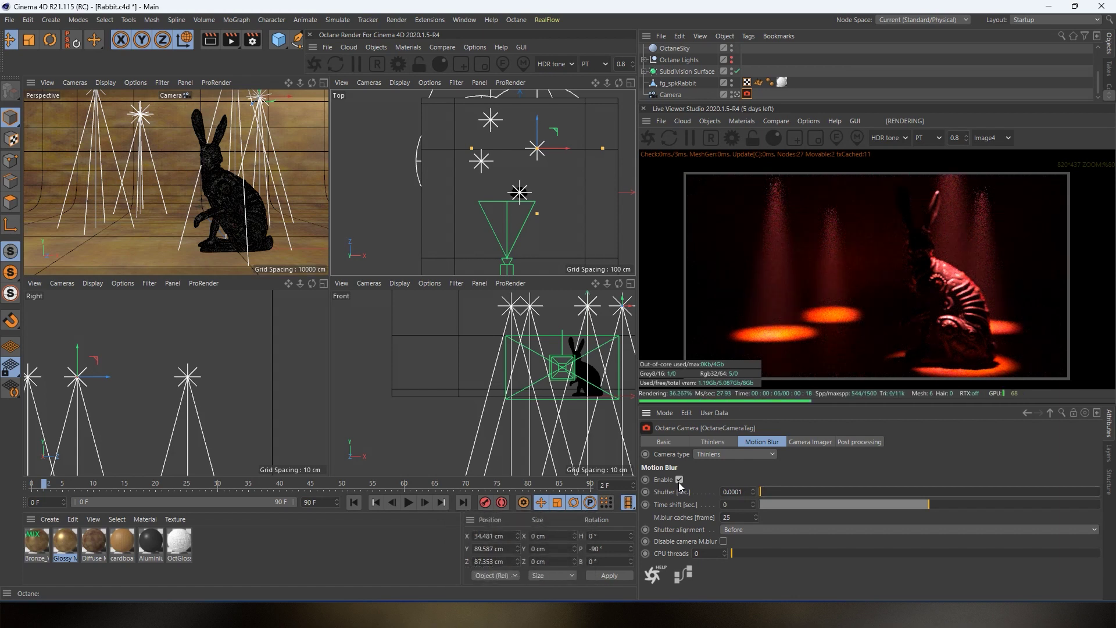
pyautogui.click(810, 442)
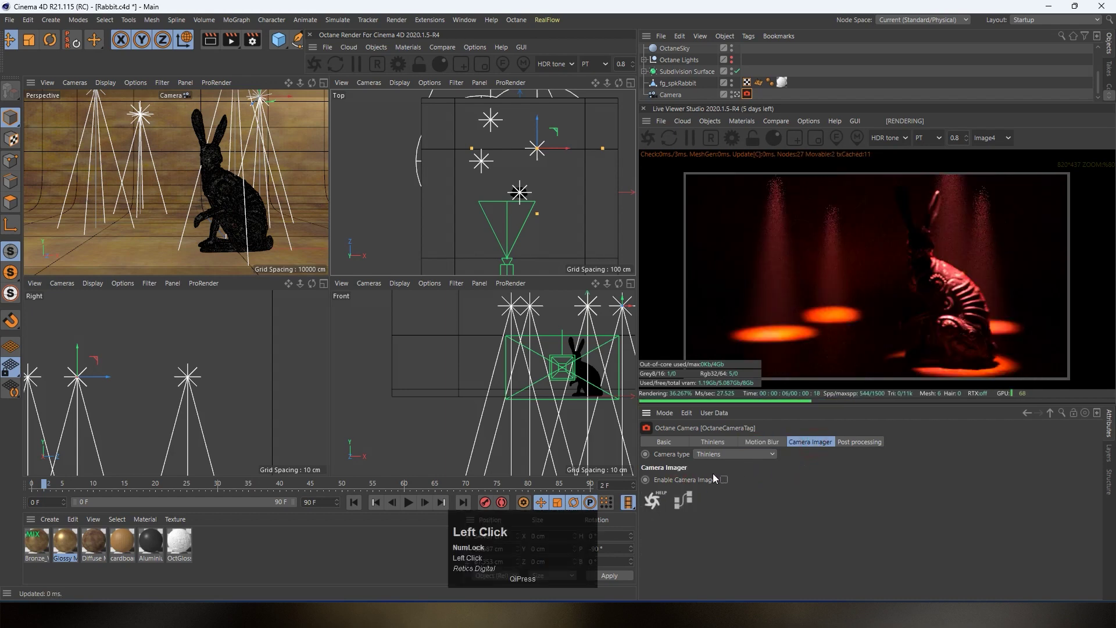
# Enable the camera imager of the Octane camera tag and turn on its Spectral AI denoiser
pyautogui.click(725, 481)
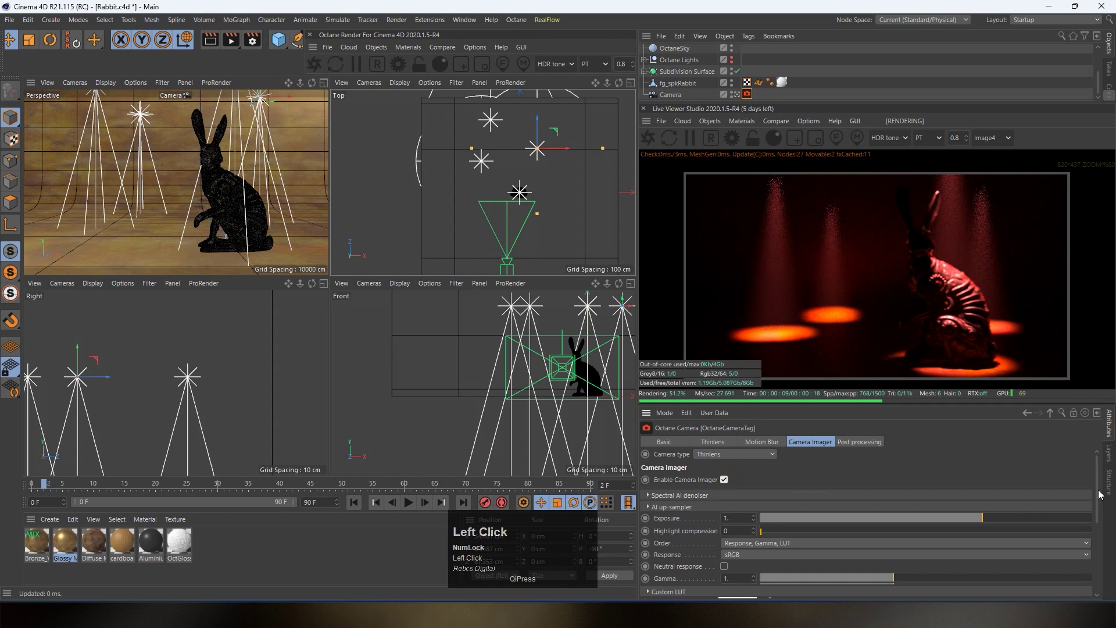
pyautogui.scroll(-2, 1093, 491)
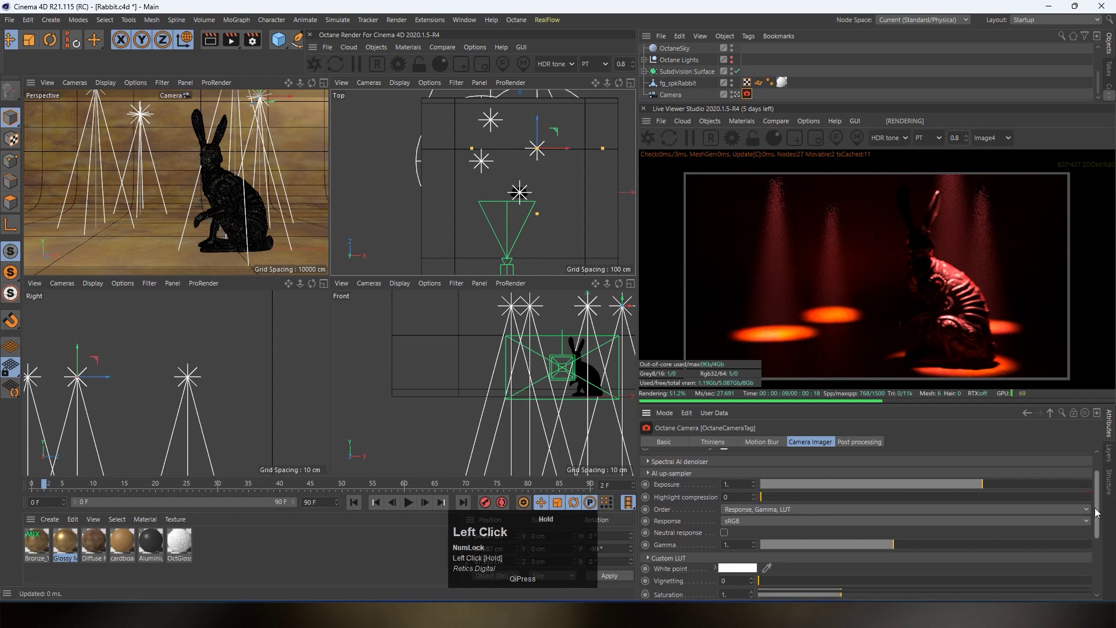
pyautogui.click(648, 462)
pyautogui.click(729, 474)
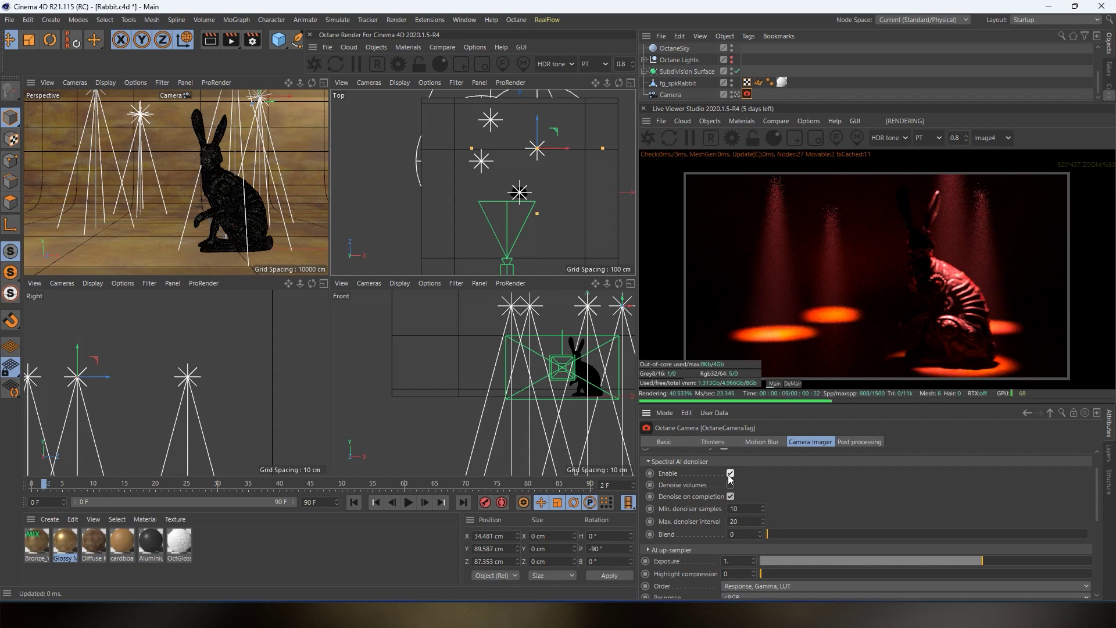
# Turn off the Spectral AI denoiser and lower the imager exposure to about 0.56
pyautogui.scroll(2, 738, 512)
pyautogui.click(731, 542)
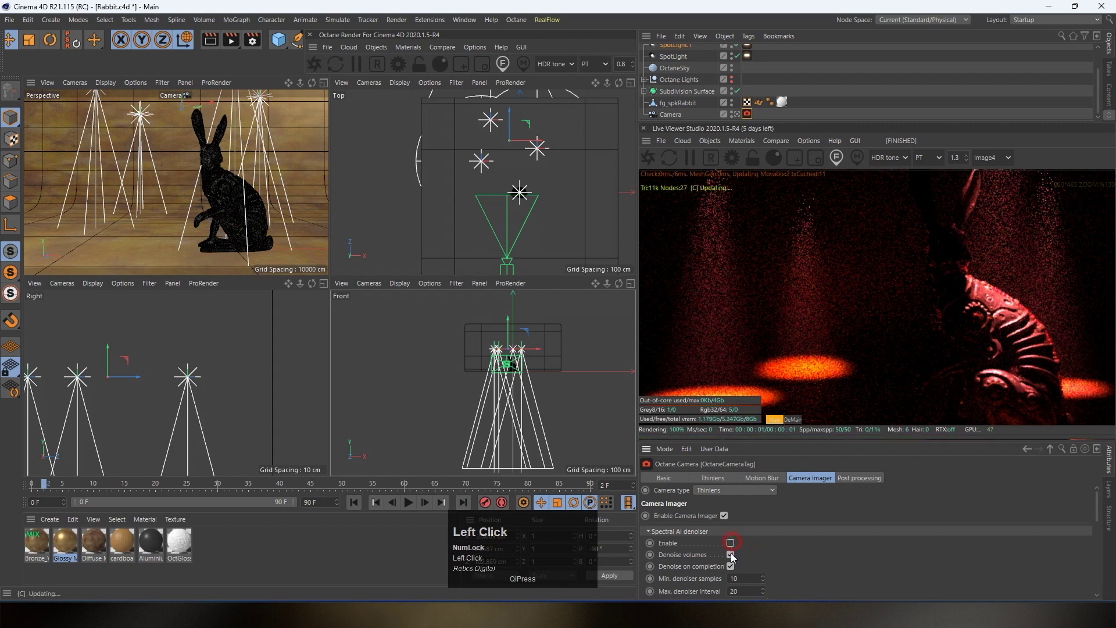
pyautogui.click(653, 533)
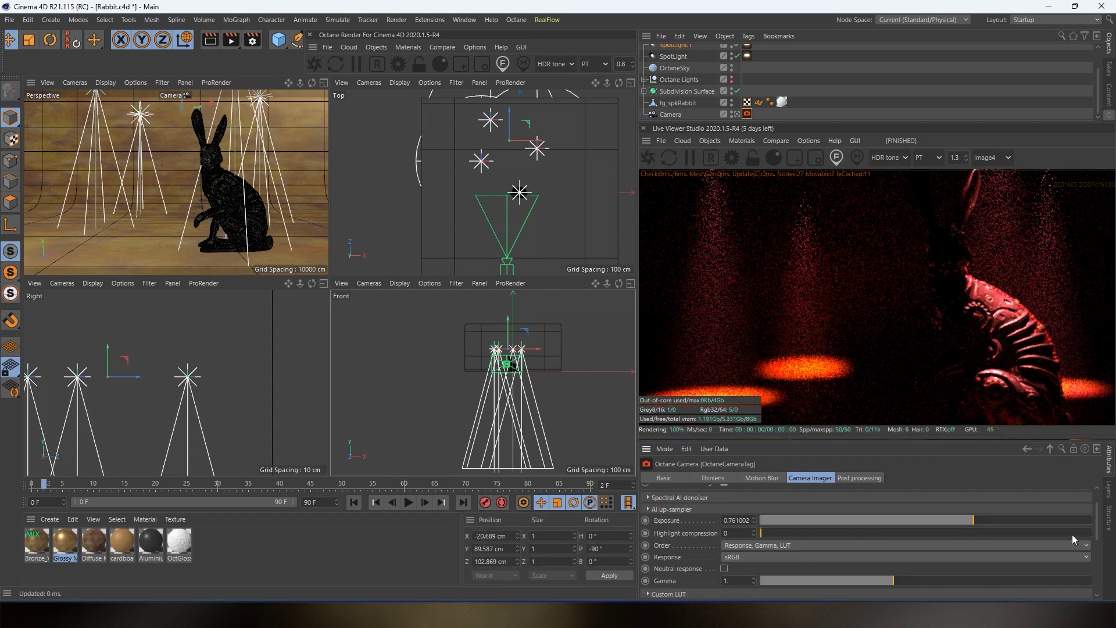
pyautogui.moveTo(1096, 536)
pyautogui.mouseDown()
pyautogui.moveTo(1098, 553)
pyautogui.moveTo(1097, 538)
pyautogui.mouseUp()
pyautogui.moveTo(974, 525); pyautogui.dragTo(961, 526)
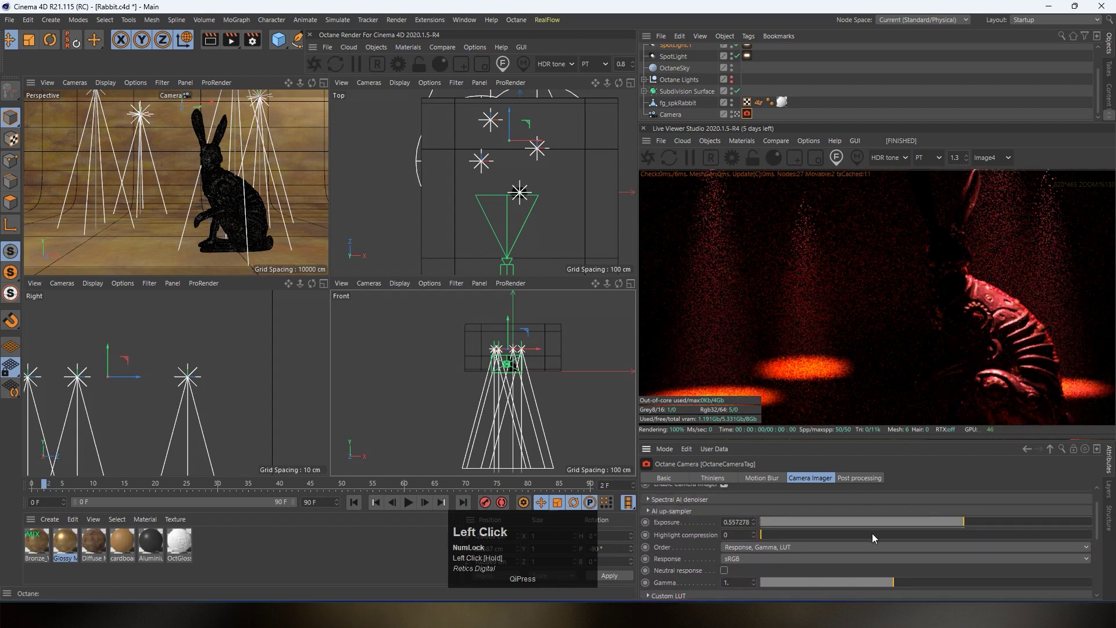
# Examine the available order and response options of the camera imager
pyautogui.click(818, 546)
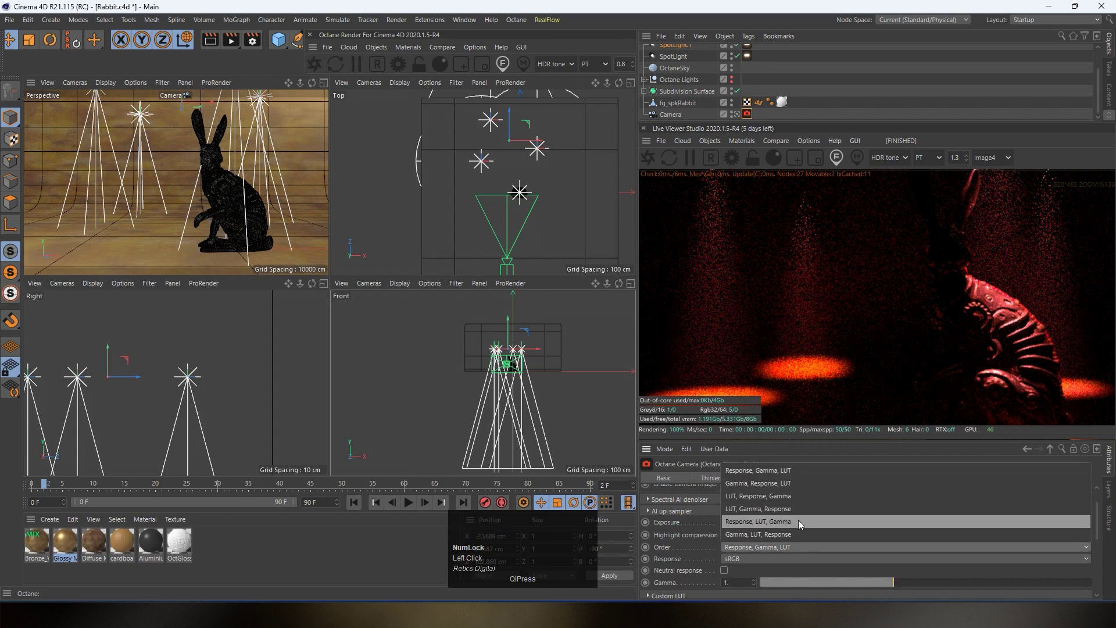
pyautogui.click(1053, 560)
pyautogui.click(1044, 560)
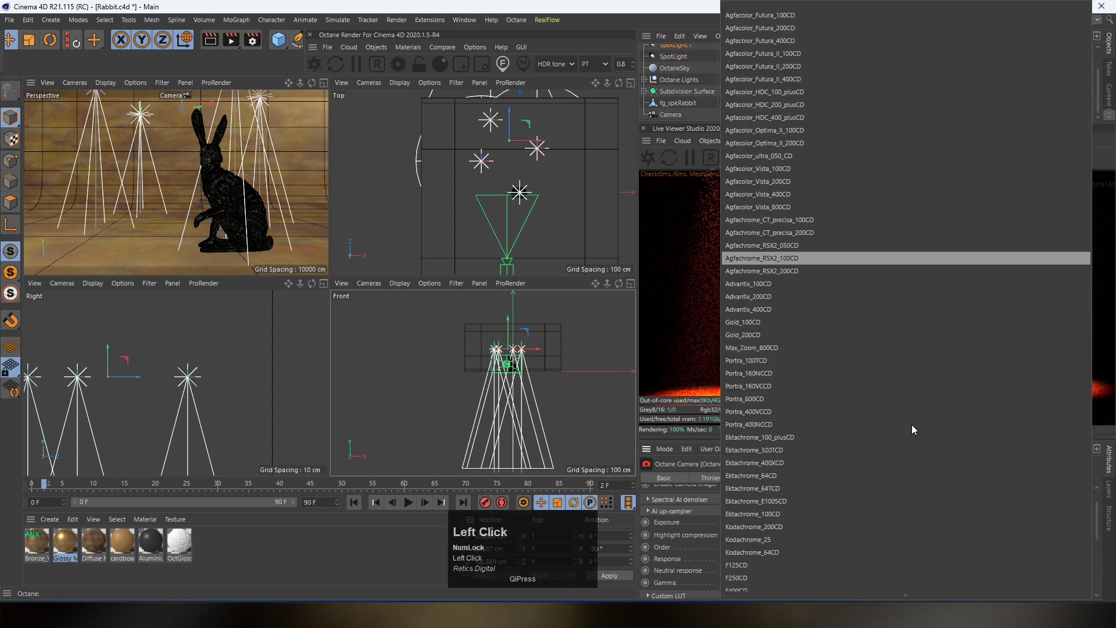
pyautogui.click(673, 547)
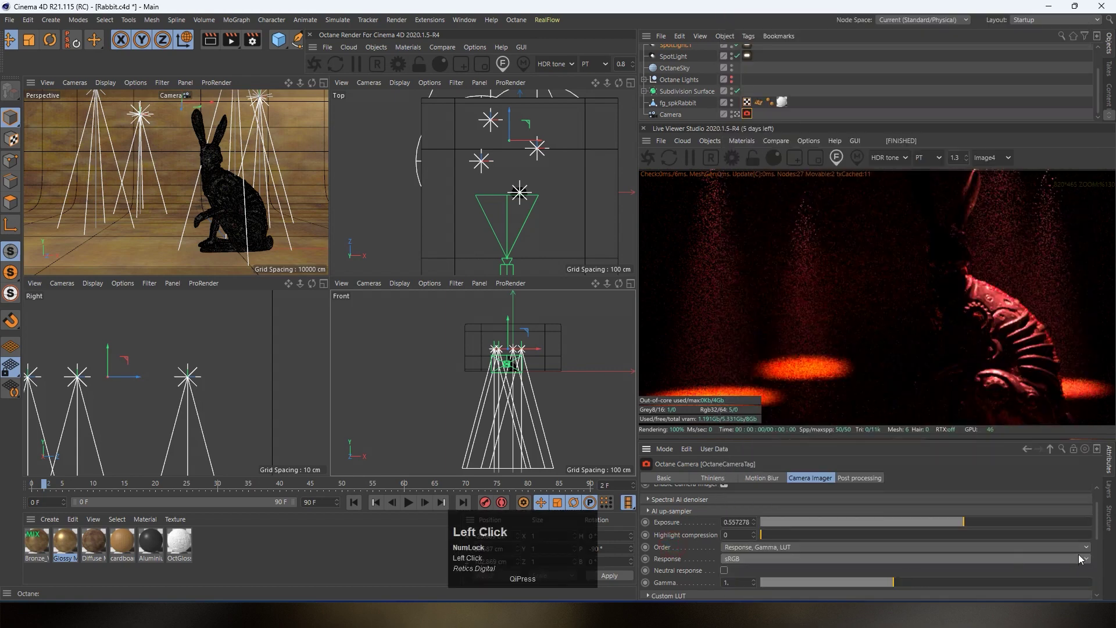
# Raise the camera imager's gamma to about 1.2
pyautogui.moveTo(1097, 536); pyautogui.dragTo(1096, 547)
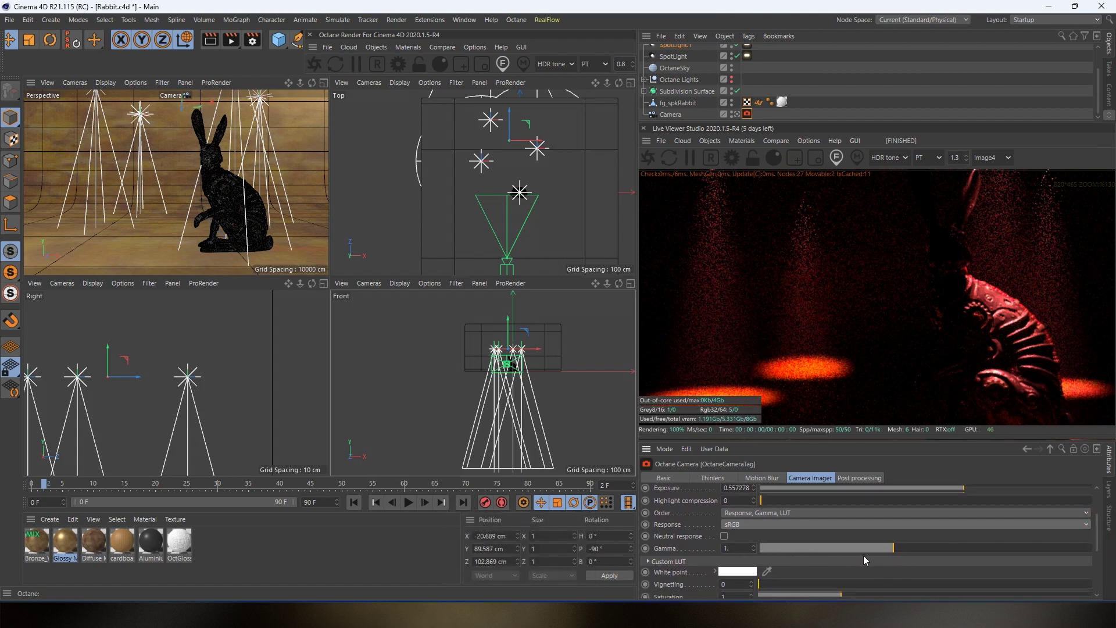
pyautogui.moveTo(893, 550)
pyautogui.mouseDown()
pyautogui.moveTo(989, 553)
pyautogui.moveTo(903, 556)
pyautogui.mouseUp()
pyautogui.moveTo(1097, 544); pyautogui.dragTo(1096, 537)
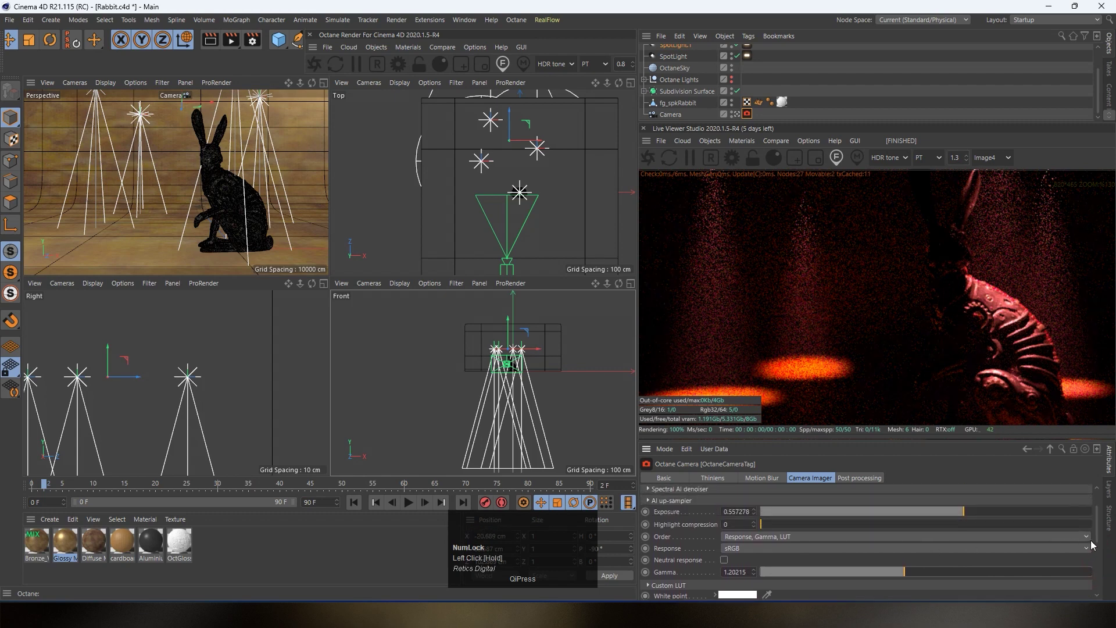
# Try the imager's vignetting, leaving it at 0, and lower hot pixel removal to about 0.25
pyautogui.moveTo(1096, 540); pyautogui.dragTo(1097, 586)
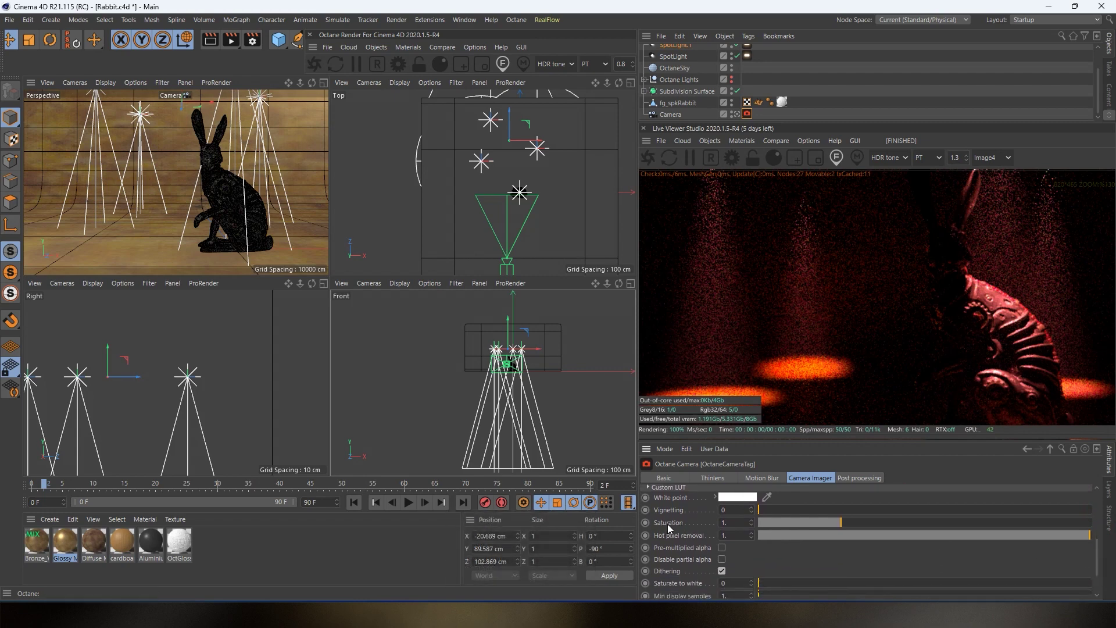
pyautogui.moveTo(769, 511); pyautogui.dragTo(734, 518)
pyautogui.moveTo(934, 539); pyautogui.dragTo(842, 539)
pyautogui.scroll(-3, 988, 377)
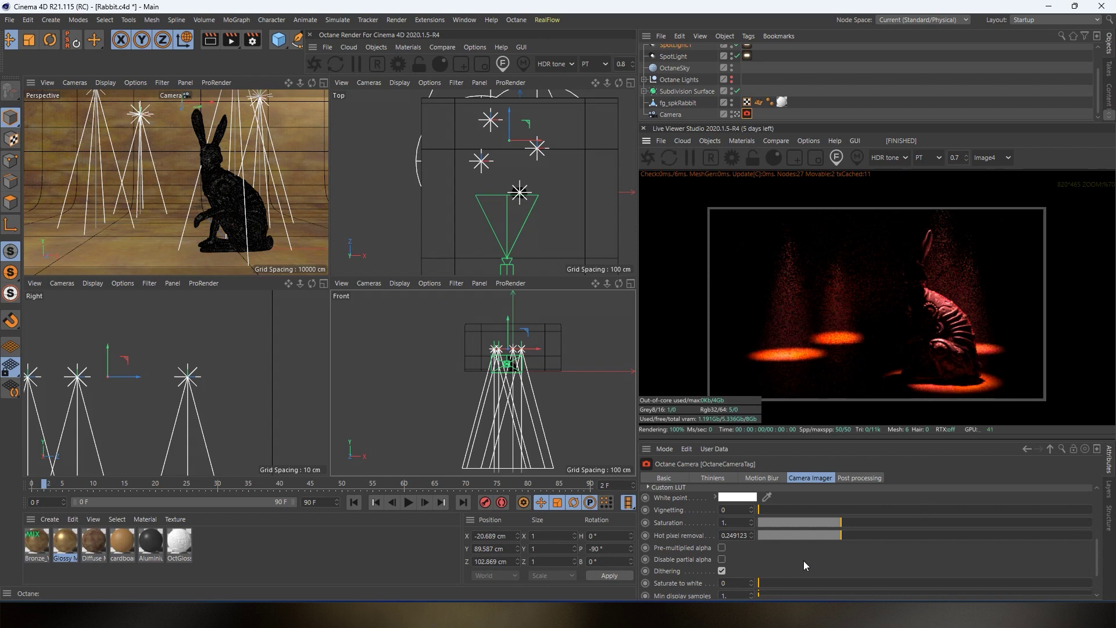
pyautogui.moveTo(1094, 557); pyautogui.dragTo(1094, 573)
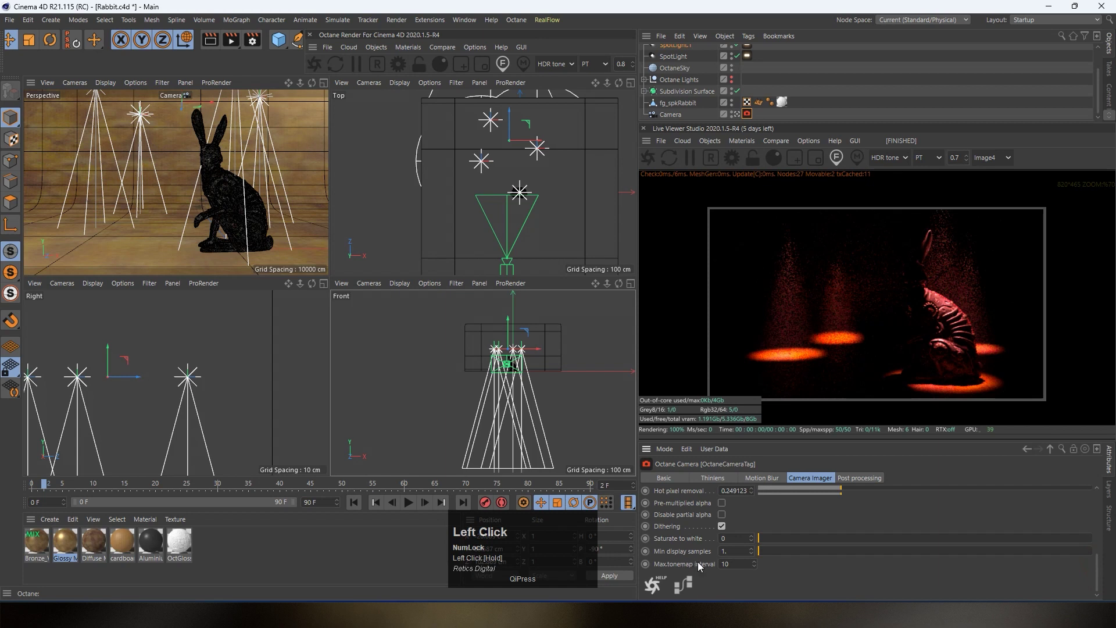
# Enable post processing on the Octane camera tag and enlarge the attributes area to show all its settings
pyautogui.click(848, 477)
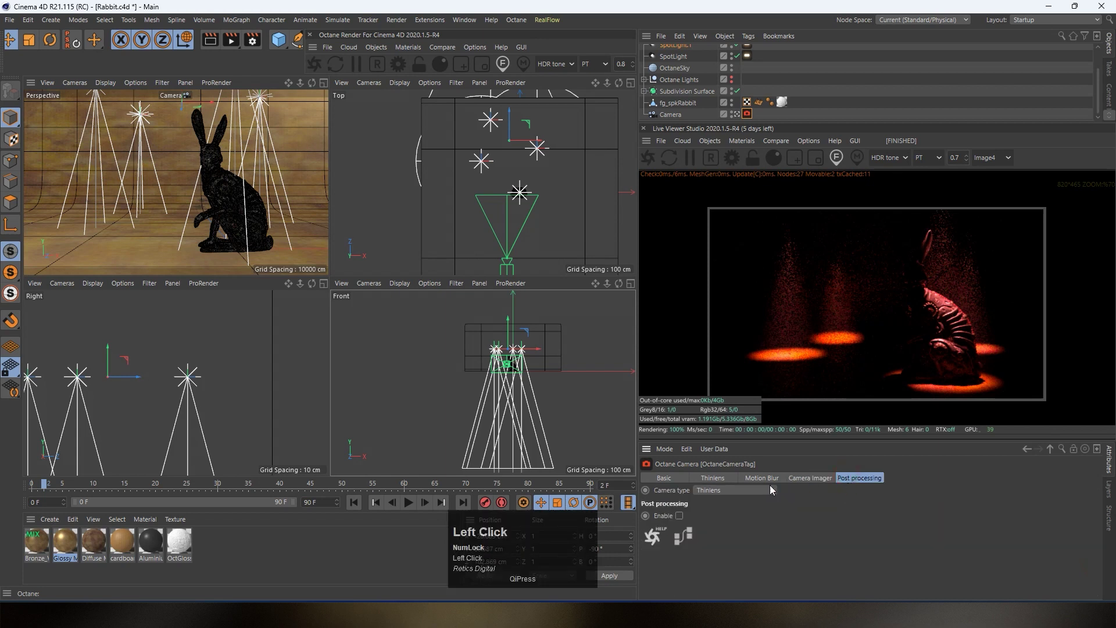
pyautogui.click(677, 516)
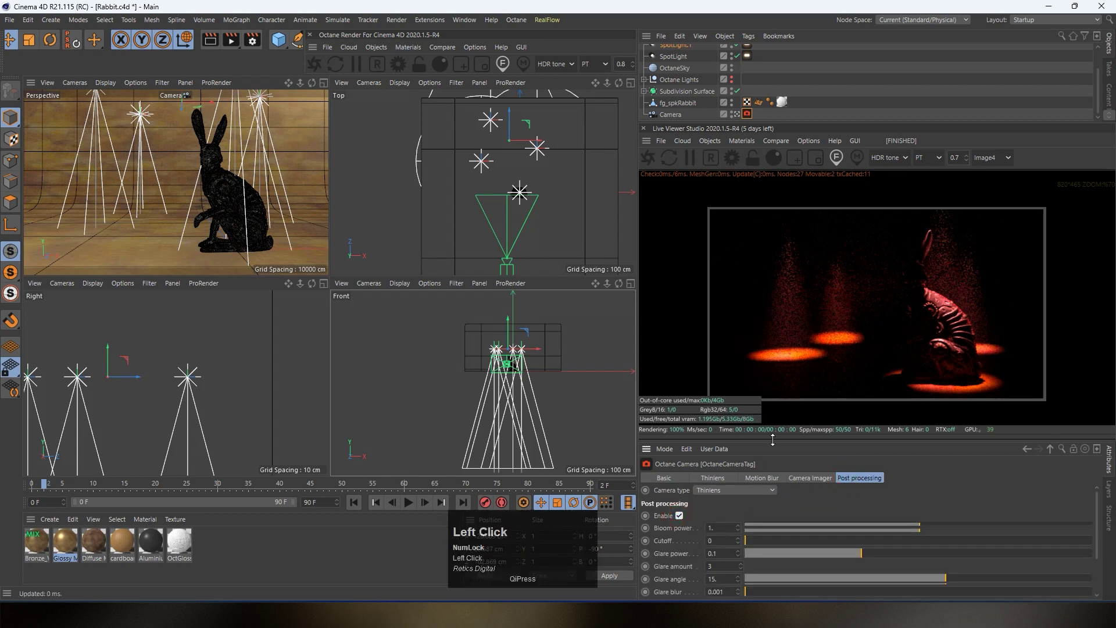
pyautogui.moveTo(773, 437); pyautogui.dragTo(771, 382)
pyautogui.scroll(-2, 834, 292)
pyautogui.moveTo(831, 294); pyautogui.dragTo(821, 271, button='middle')
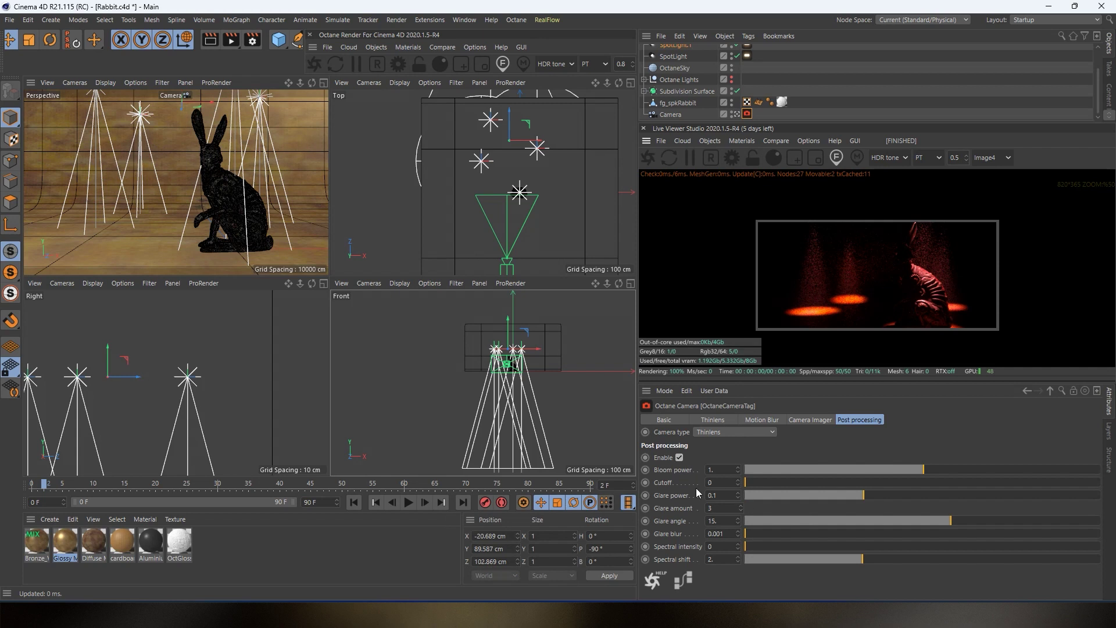
# Set the bloom power to about 56.8 and the cutoff to about 0.16
pyautogui.moveTo(926, 471); pyautogui.dragTo(1050, 480)
pyautogui.scroll(1, 913, 309)
pyautogui.scroll(1, 909, 310)
pyautogui.middleClick(901, 290)
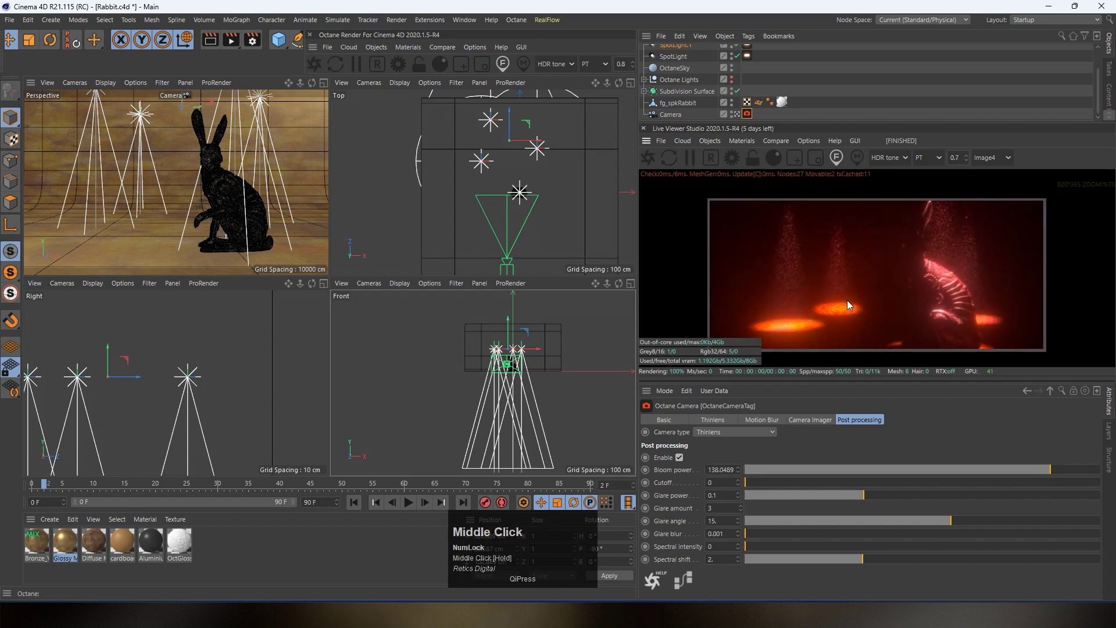
pyautogui.moveTo(1049, 480); pyautogui.dragTo(1025, 478)
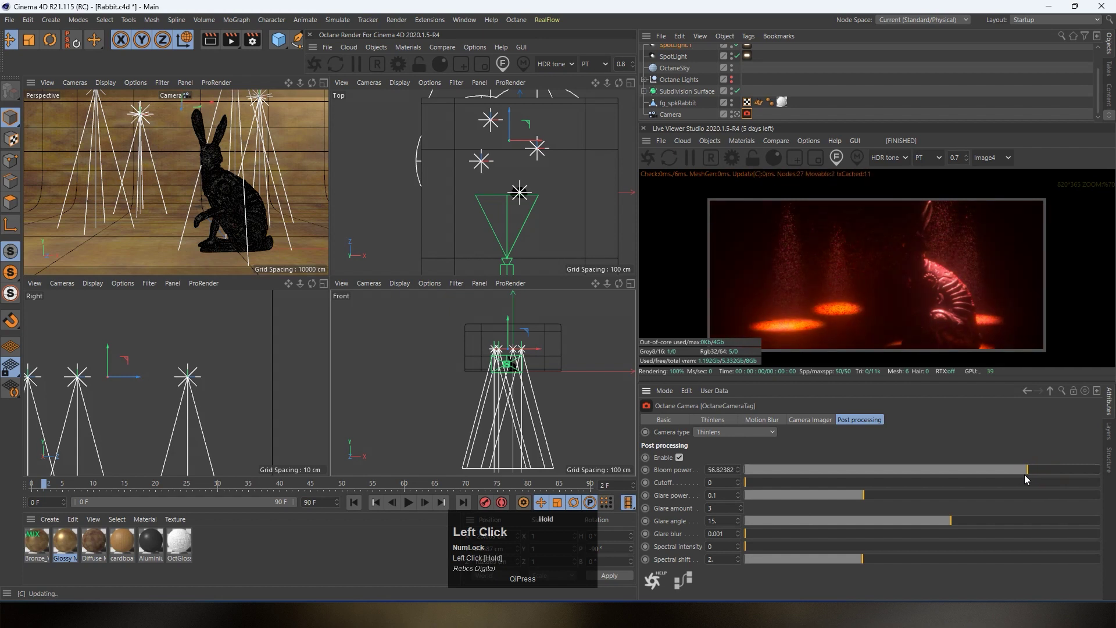
pyautogui.click(748, 481)
pyautogui.moveTo(756, 484); pyautogui.dragTo(752, 484)
# Raise the glare power to about 102.7 and set the glare amount to 1
pyautogui.moveTo(864, 495); pyautogui.dragTo(1043, 509)
pyautogui.moveTo(722, 510); pyautogui.dragTo(686, 513)
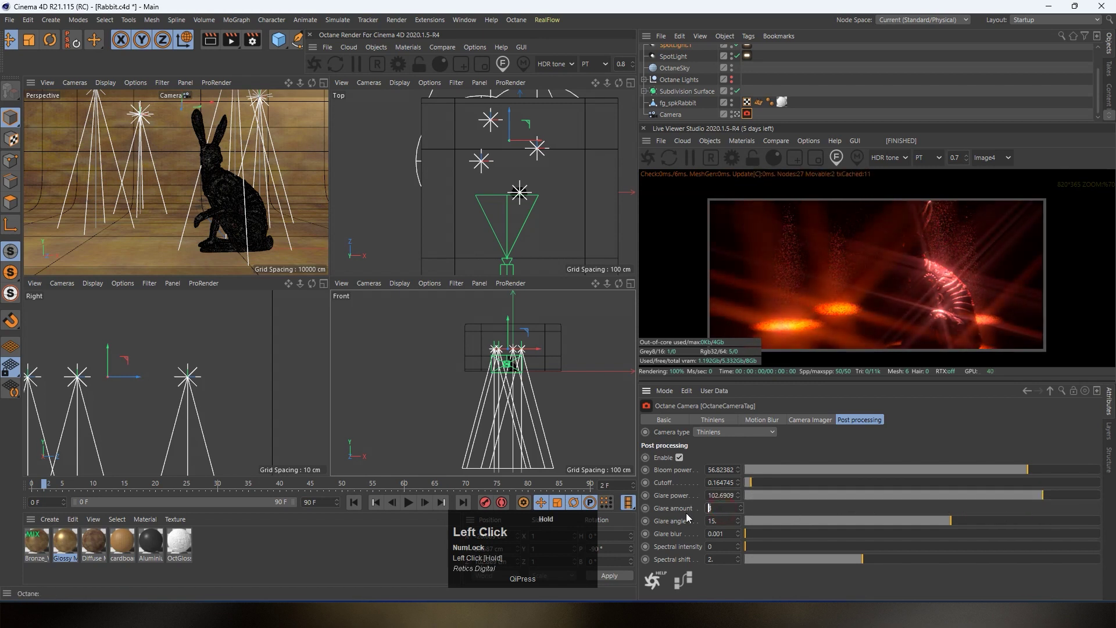
pyautogui.write('1')
pyautogui.press('Return')
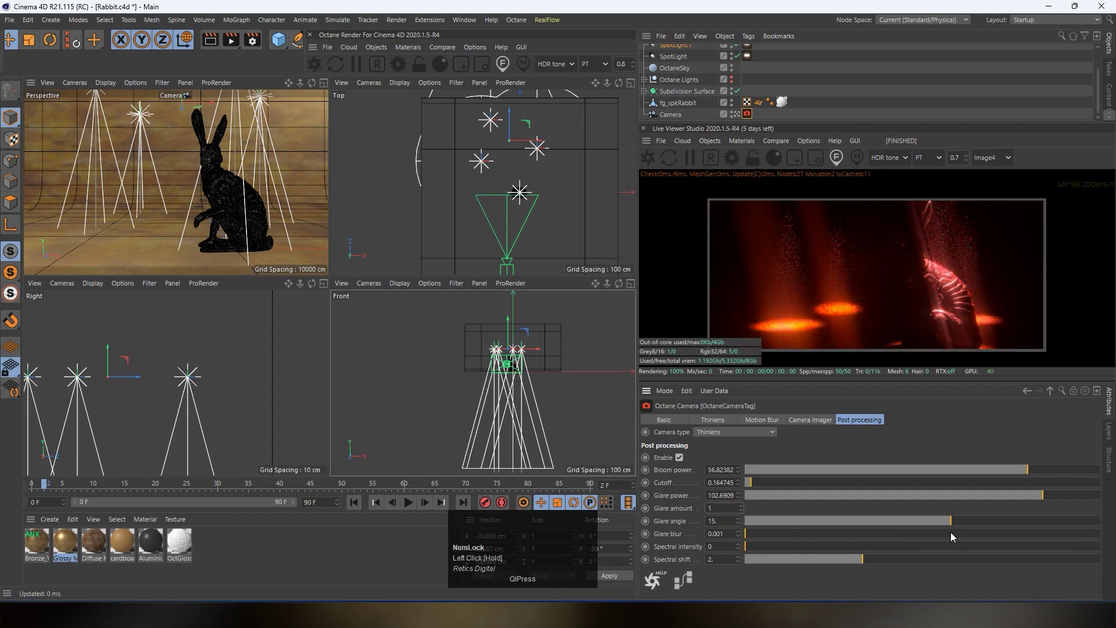
# Set the glare angle to -90, spectral intensity to about 0.066 and spectral shift to about 1.66
pyautogui.moveTo(965, 522)
pyautogui.mouseDown()
pyautogui.moveTo(1104, 523)
pyautogui.moveTo(749, 504)
pyautogui.moveTo(749, 533)
pyautogui.moveTo(856, 537)
pyautogui.moveTo(722, 539)
pyautogui.moveTo(1080, 553)
pyautogui.moveTo(793, 556)
pyautogui.moveTo(1101, 552)
pyautogui.mouseUp()
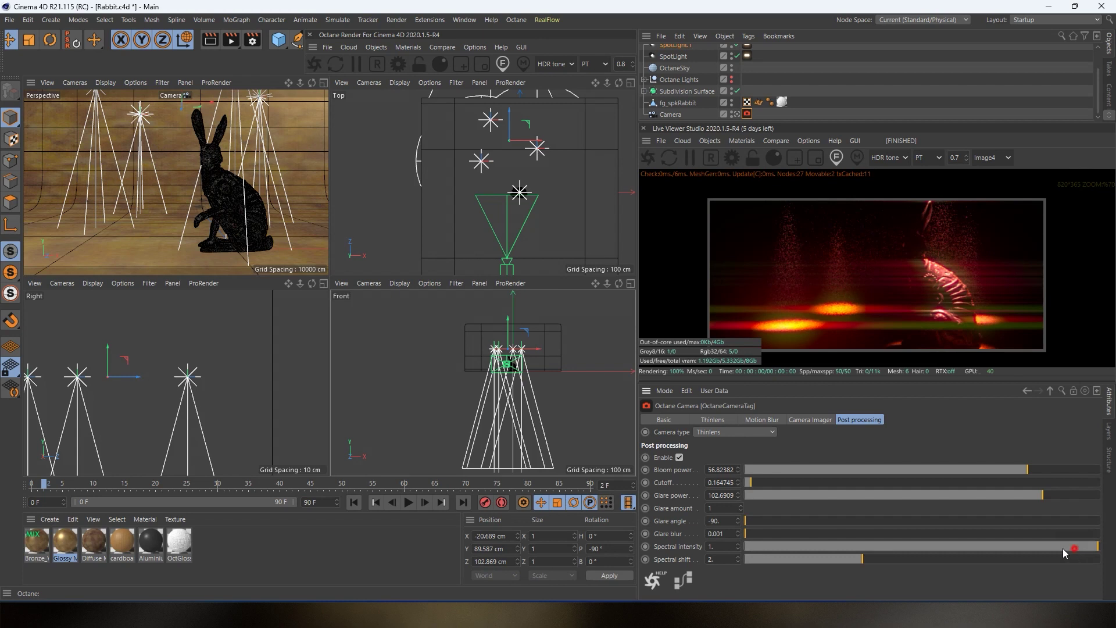
pyautogui.moveTo(1063, 549); pyautogui.dragTo(776, 547)
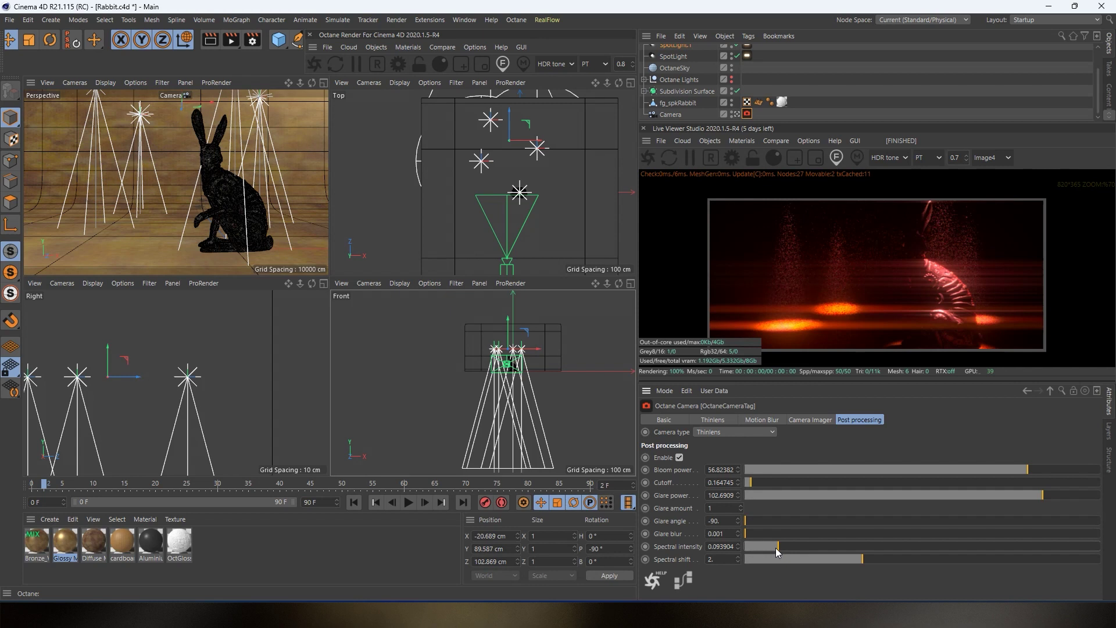
pyautogui.moveTo(776, 547)
pyautogui.mouseDown()
pyautogui.moveTo(800, 547)
pyautogui.moveTo(768, 550)
pyautogui.mouseUp()
pyautogui.moveTo(862, 561)
pyautogui.mouseDown()
pyautogui.moveTo(1012, 560)
pyautogui.moveTo(842, 565)
pyautogui.mouseUp()
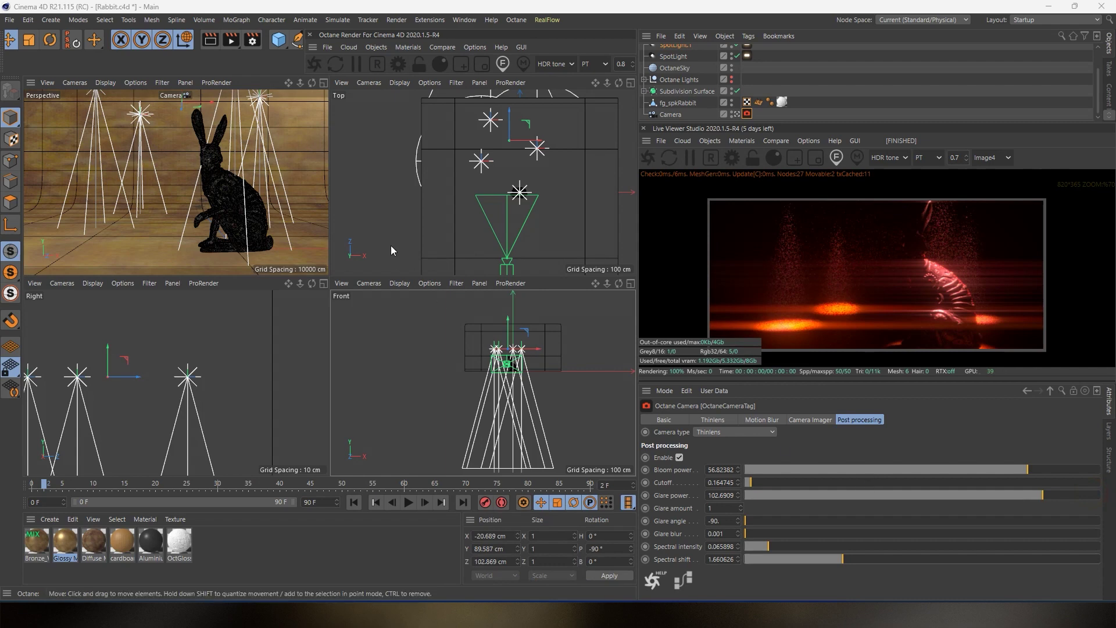
# Maximize the Perspective view and delete the Camera, the OctaneSky and the four ungrouped spotlights
pyautogui.click(324, 83)
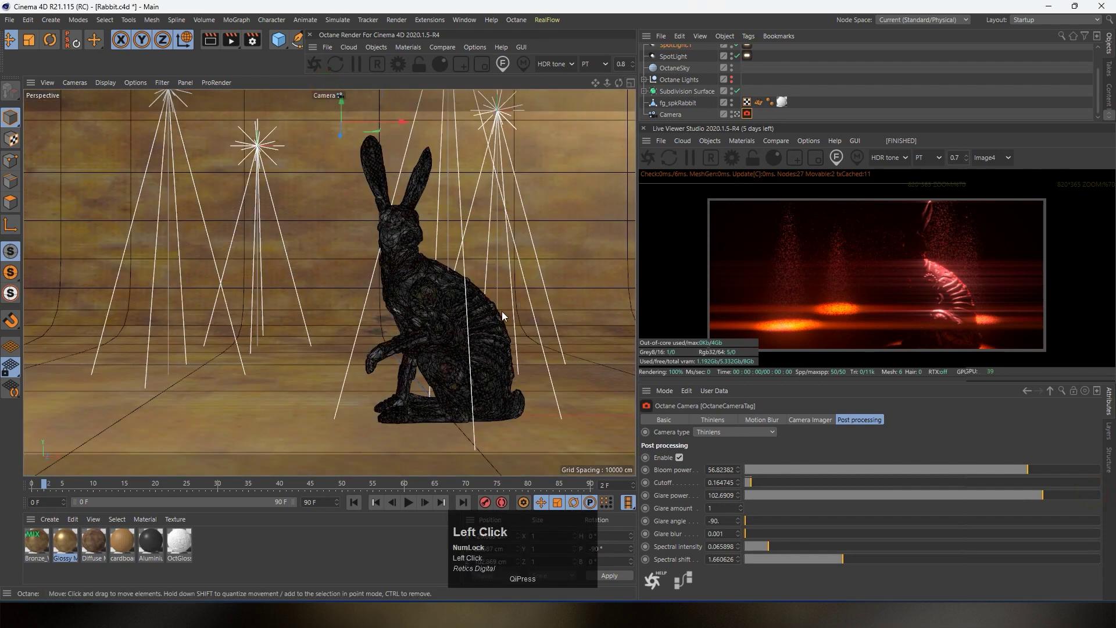
pyautogui.moveTo(776, 122); pyautogui.dragTo(770, 188)
pyautogui.moveTo(759, 140); pyautogui.dragTo(664, 156)
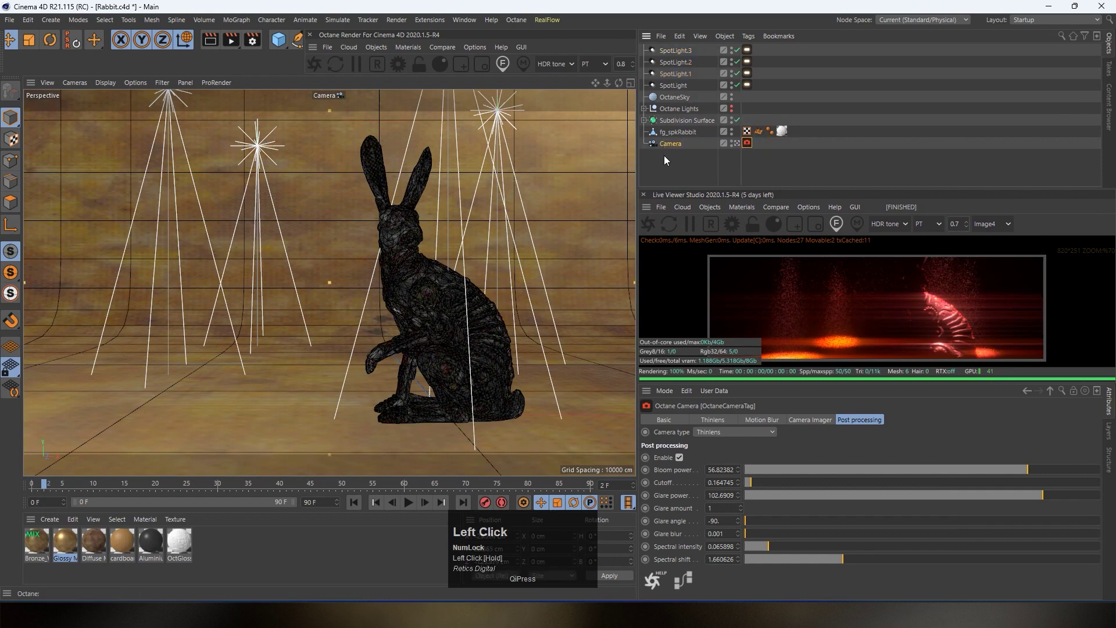
pyautogui.press('Delete')
pyautogui.moveTo(752, 98); pyautogui.dragTo(654, 46)
pyautogui.press('Delete')
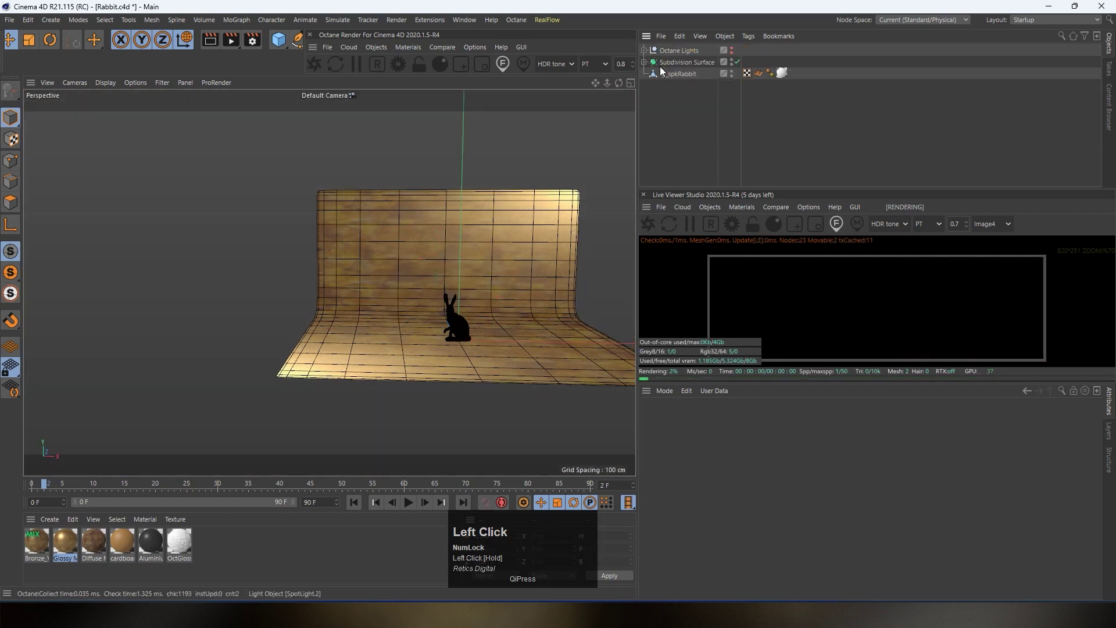
# Make the Octane Lights group visible in the viewport, expand it and frame its lights
pyautogui.click(732, 49)
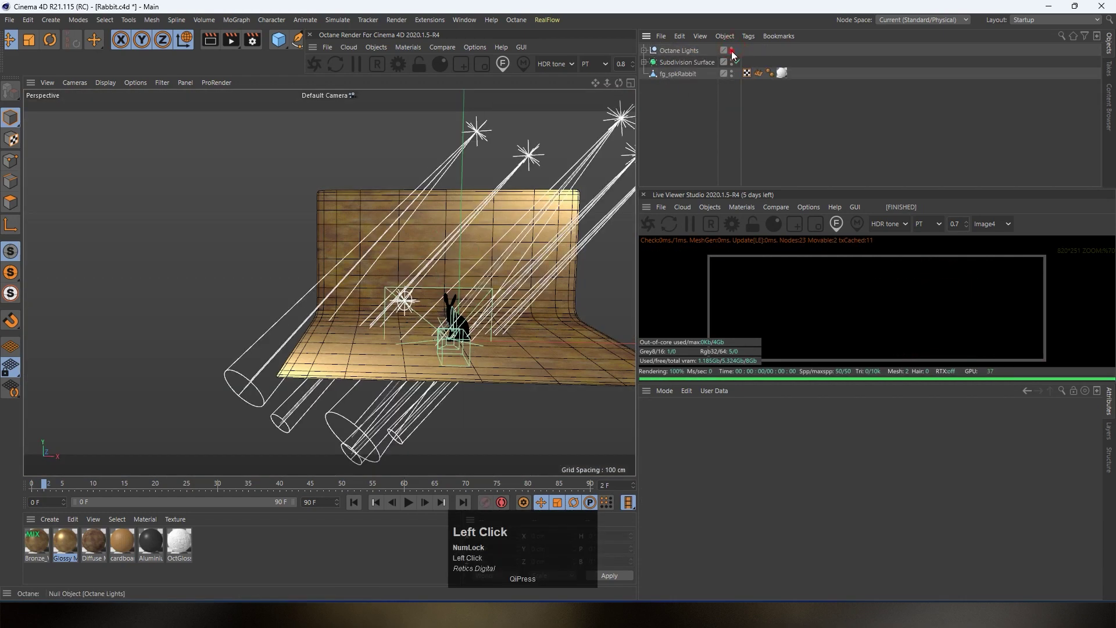
pyautogui.click(644, 51)
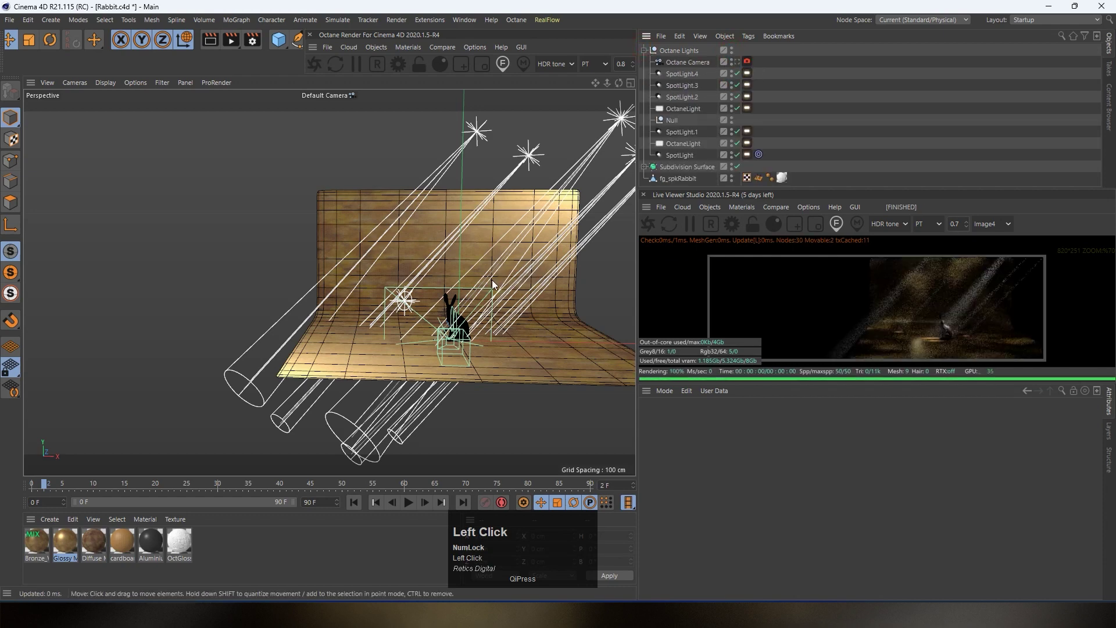
pyautogui.scroll(-4, 492, 280)
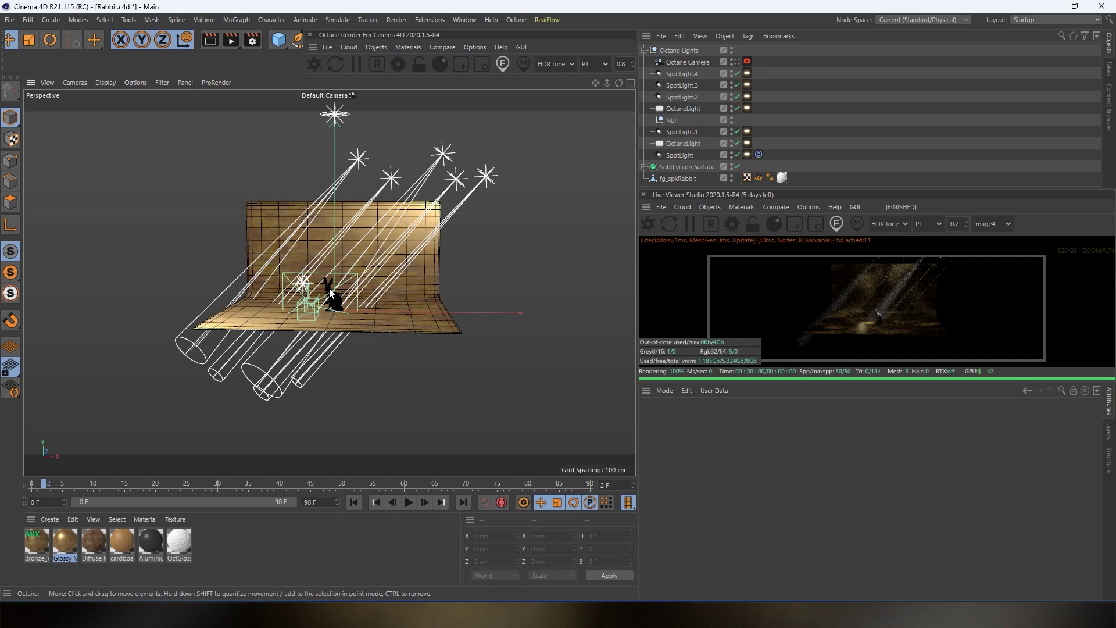
pyautogui.scroll(5, 953, 320)
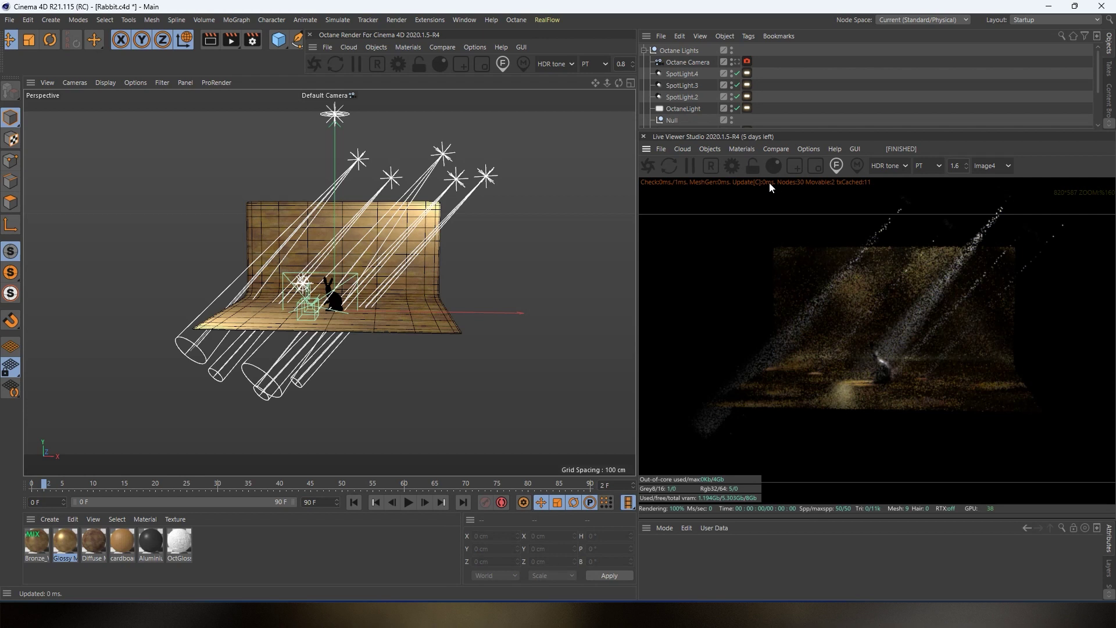
# Set the path tracing max. samples to 1000 in the Octane settings and close them
pyautogui.click(732, 166)
pyautogui.doubleClick(79, 69)
pyautogui.write('1000')
pyautogui.press('Return')
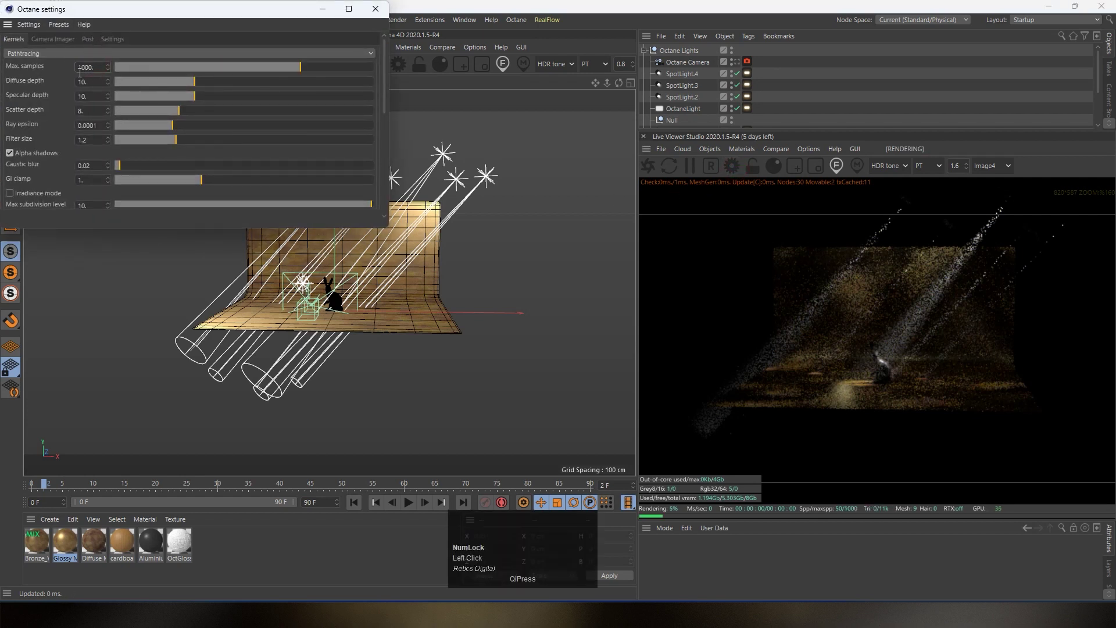
pyautogui.click(375, 10)
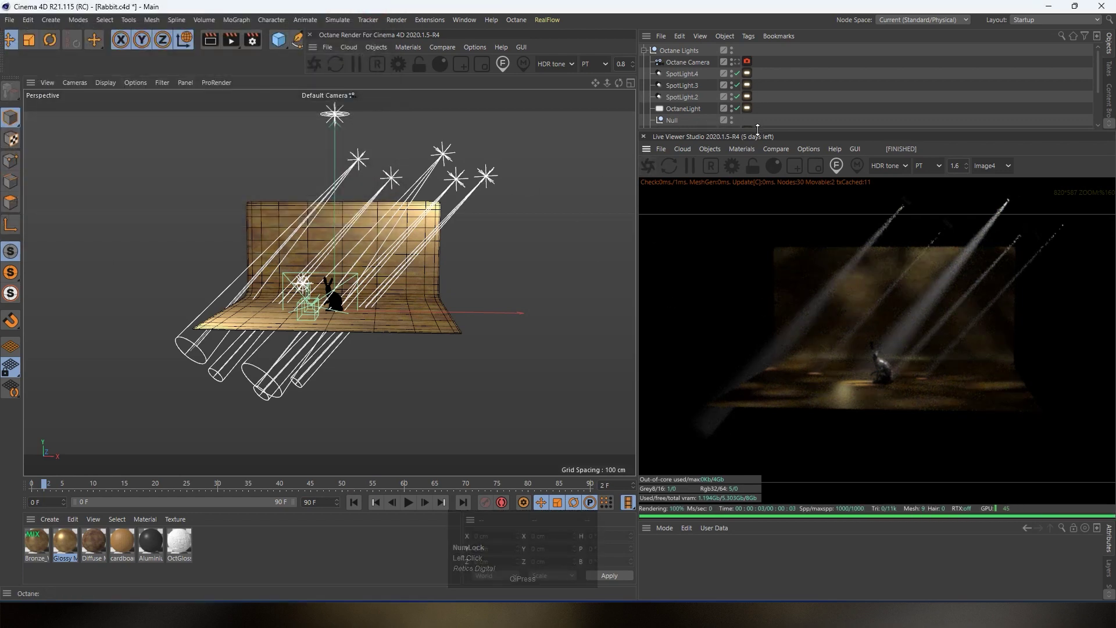
# Look through the Octane Camera in the Octane Lights group and fit its frame in the live render
pyautogui.moveTo(756, 131); pyautogui.dragTo(757, 156)
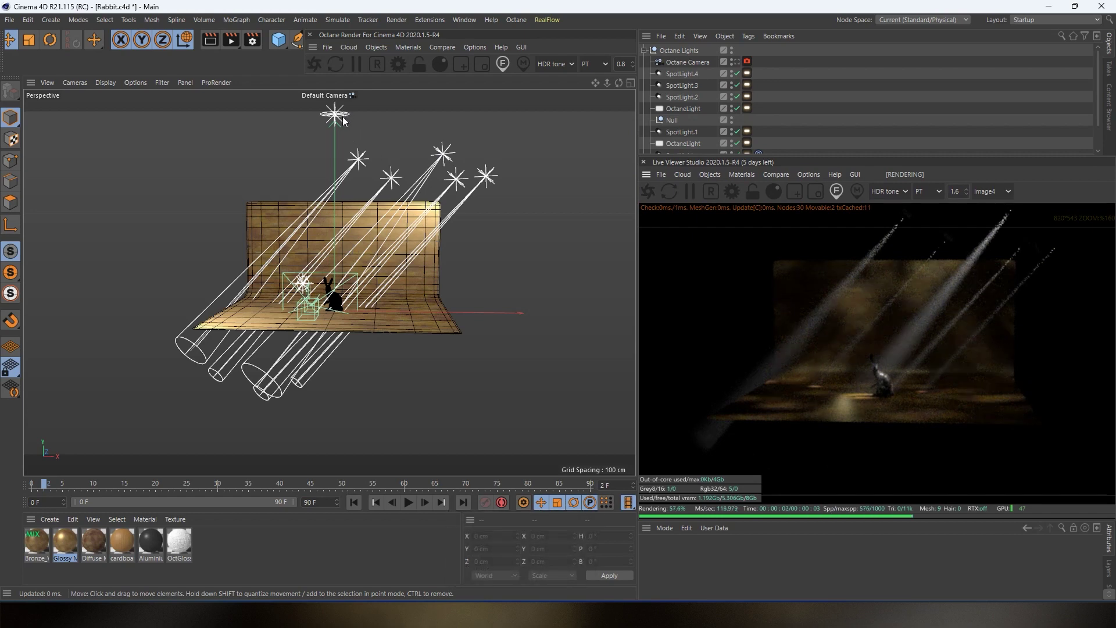
pyautogui.scroll(-1, 343, 117)
pyautogui.scroll(-1, 343, 120)
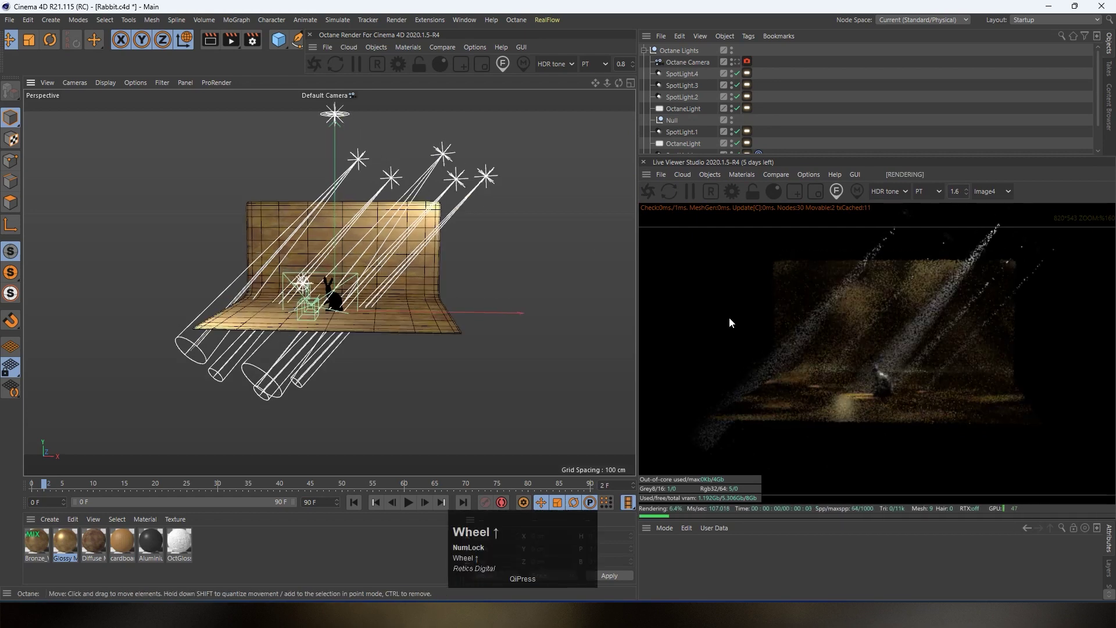
pyautogui.click(765, 154)
pyautogui.moveTo(765, 154); pyautogui.dragTo(765, 186)
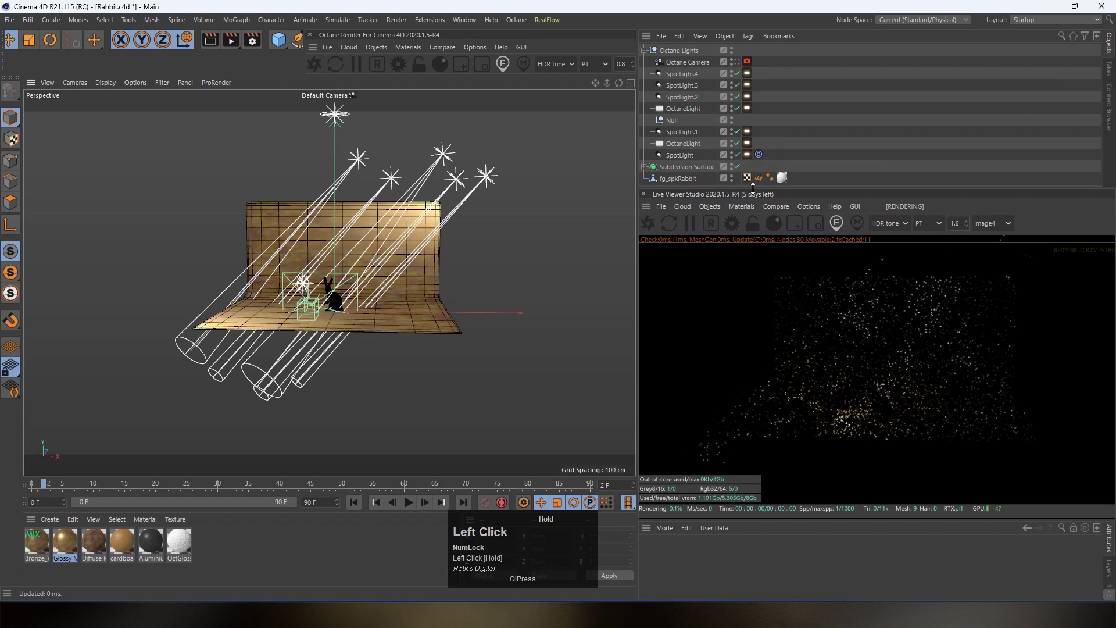
pyautogui.scroll(-1, 818, 169)
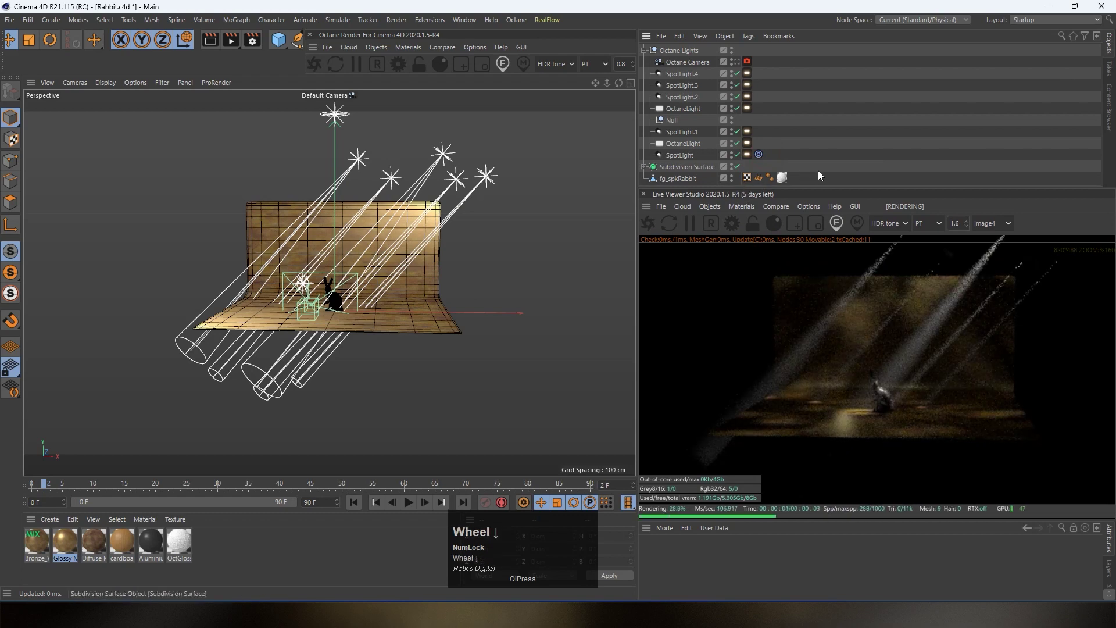
pyautogui.click(736, 63)
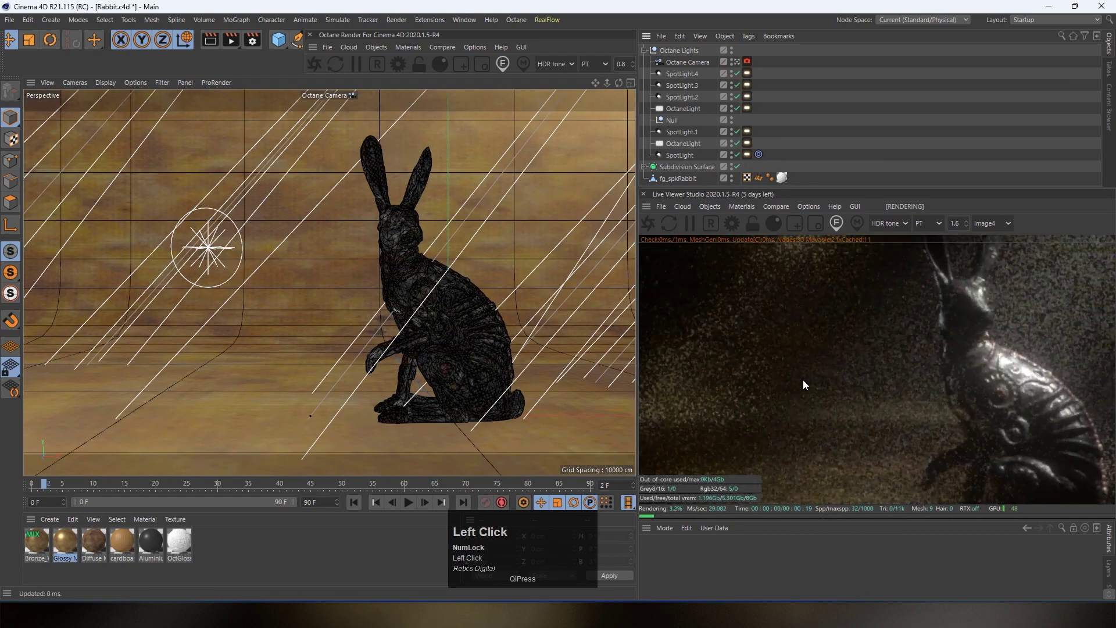
pyautogui.scroll(4, 804, 380)
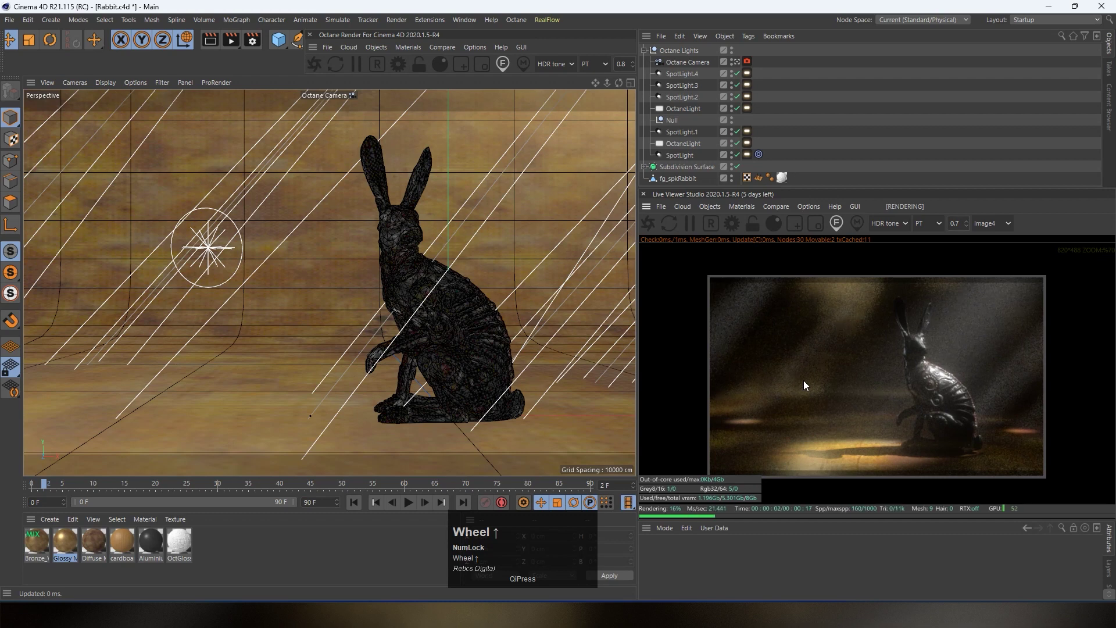